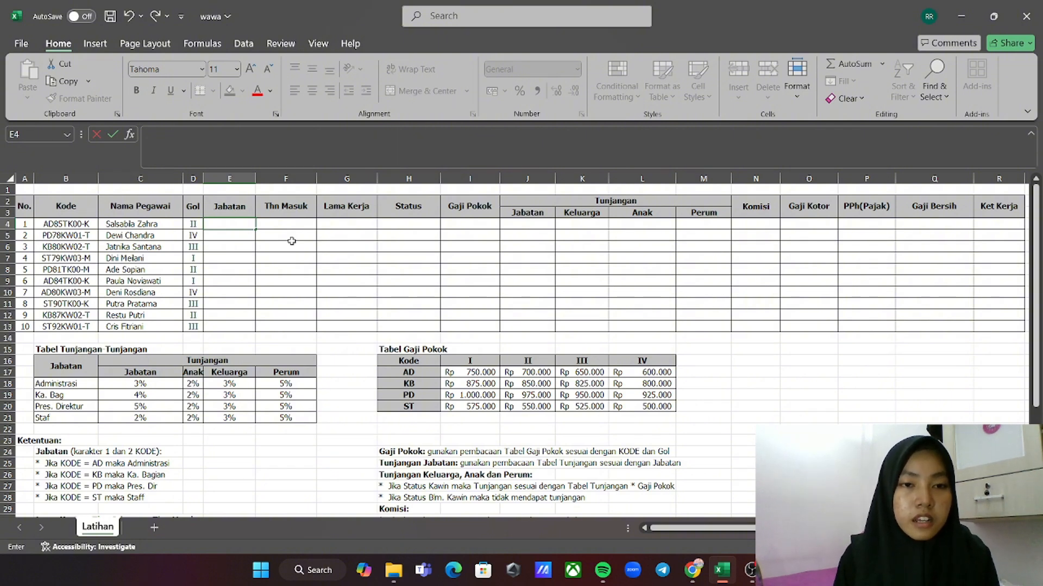
Begin the Jabatan formula in cell E4 with an IF function and nest a LEFT function in its logical test
click(234, 222)
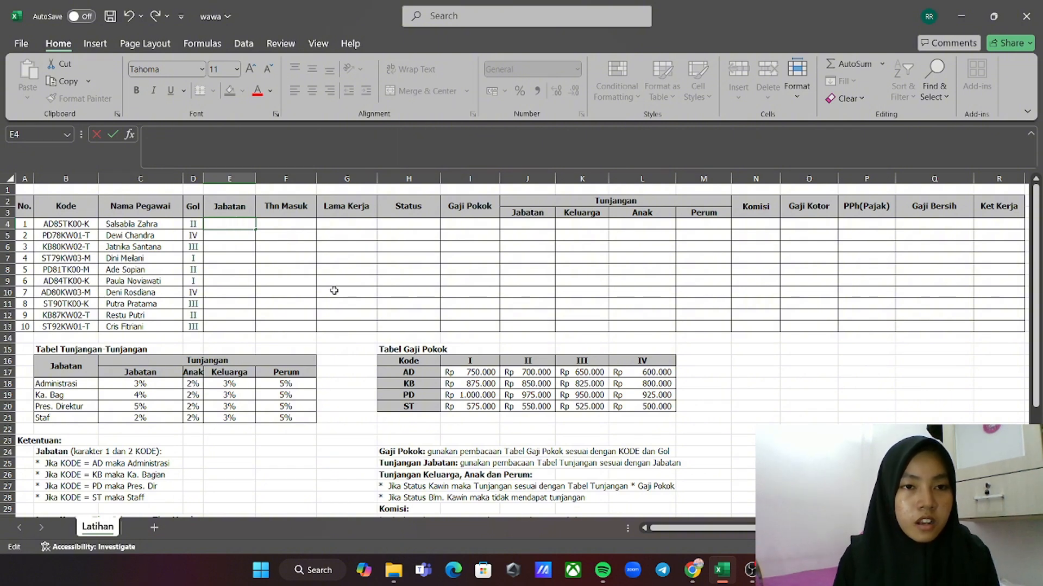
text(=)
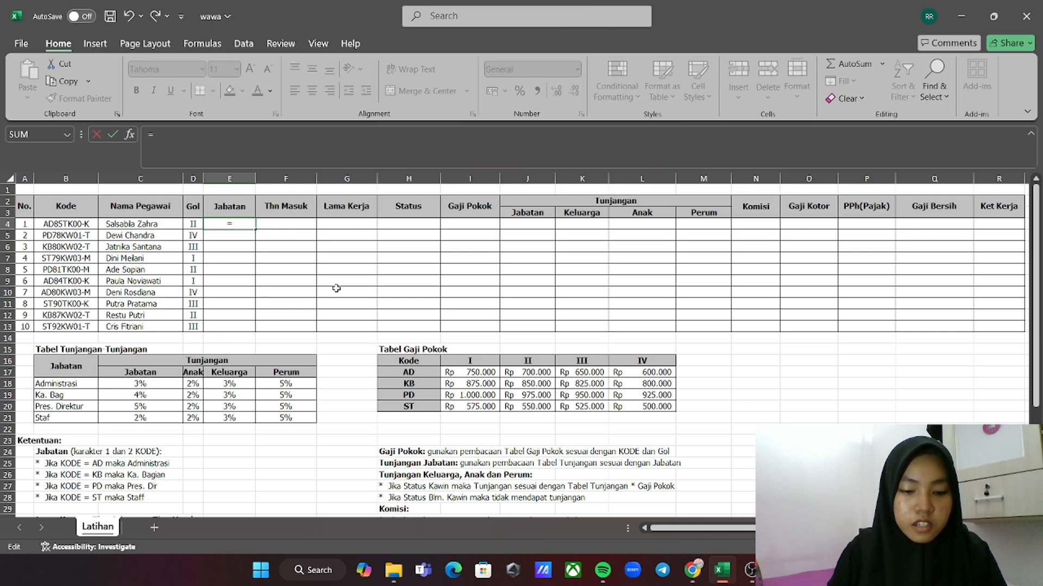
text(if)
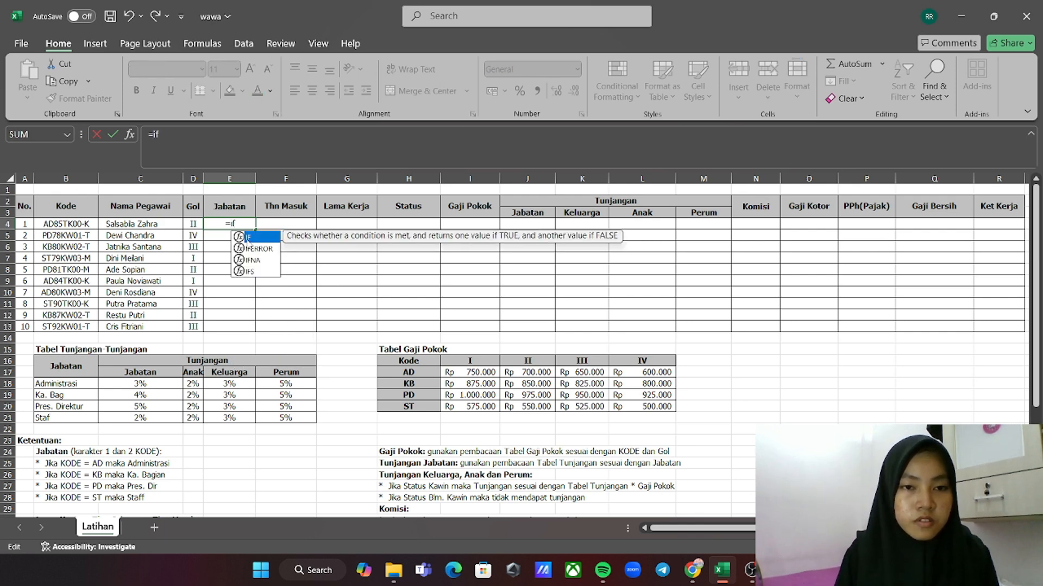
double_click(249, 237)
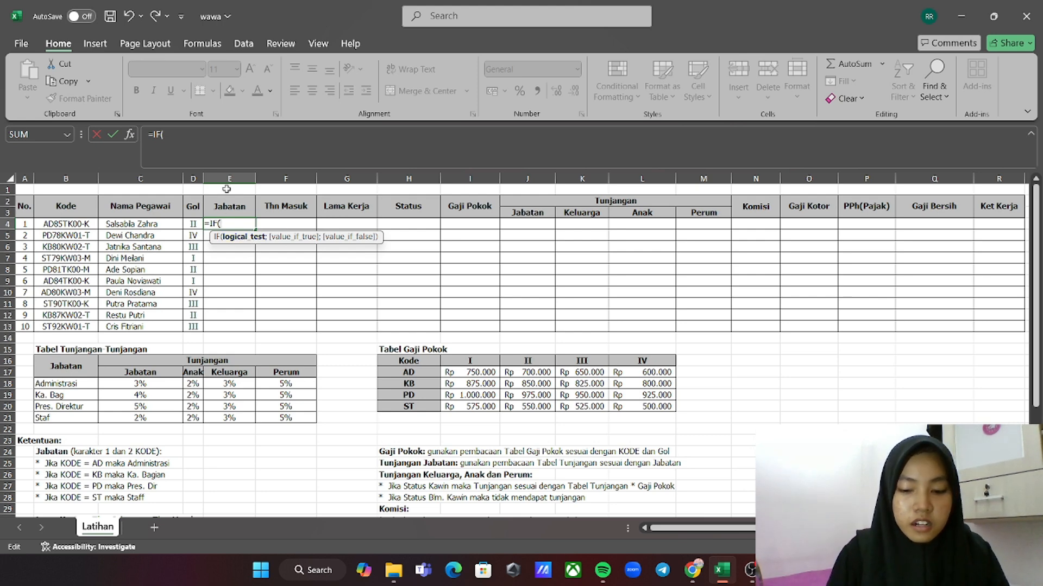
text(left)
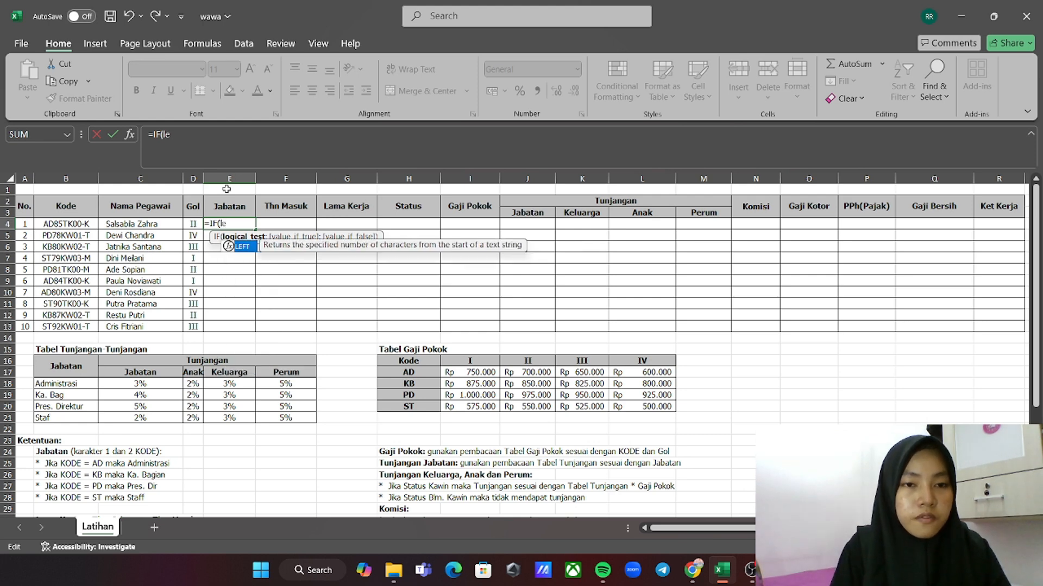
double_click(243, 248)
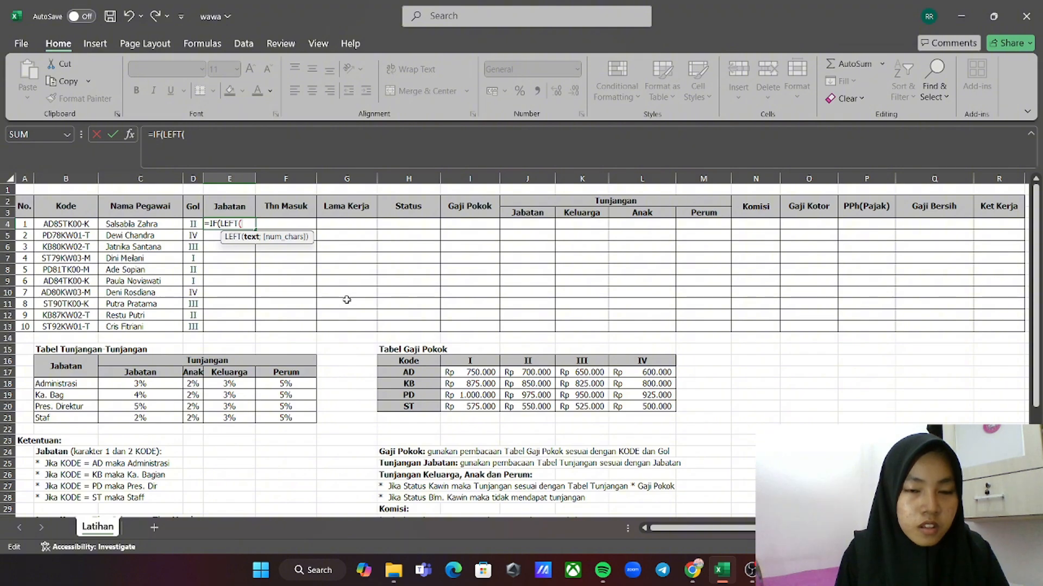
Complete the LEFT function so it extracts the first 2 characters of the Kode in cell B4
scroll(346, 300, down, 5)
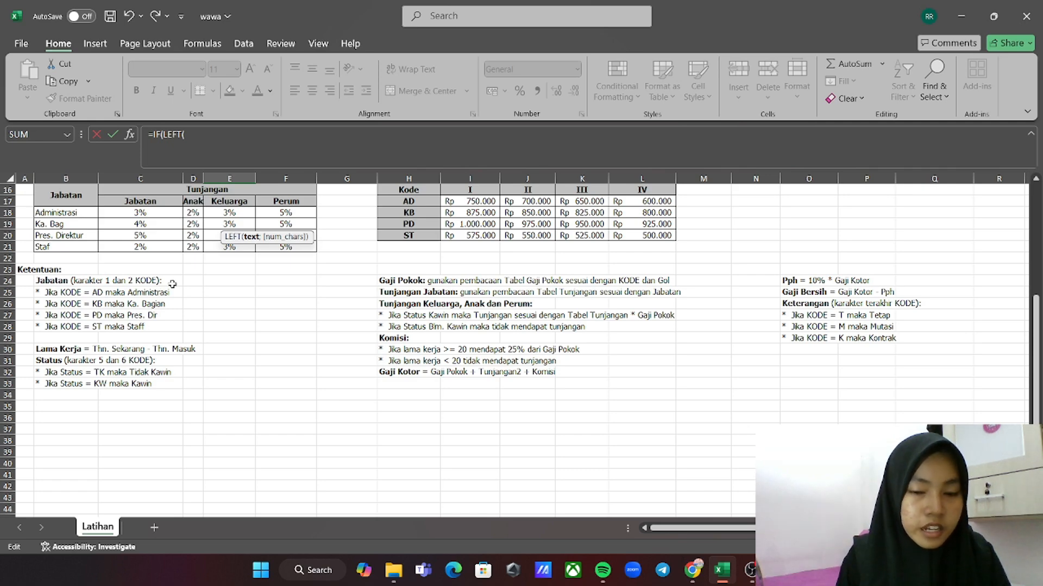
scroll(172, 284, up, 2)
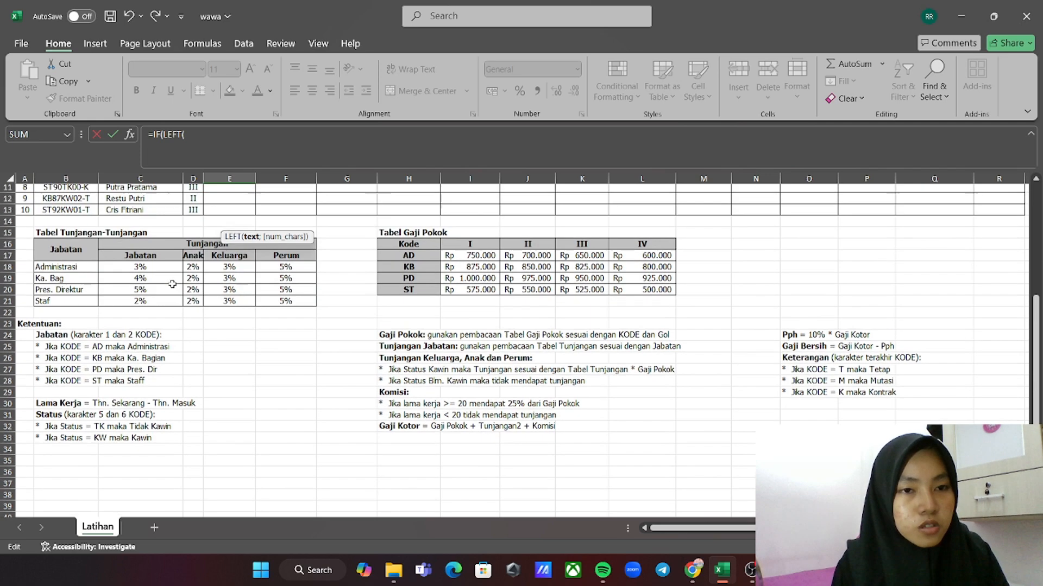
click(194, 137)
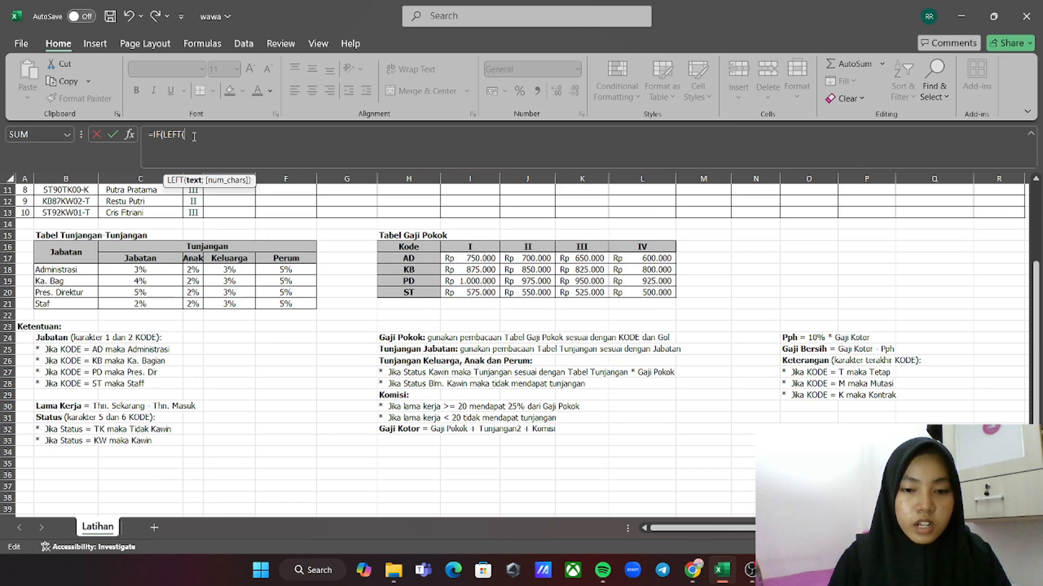
scroll(206, 238, up, 4)
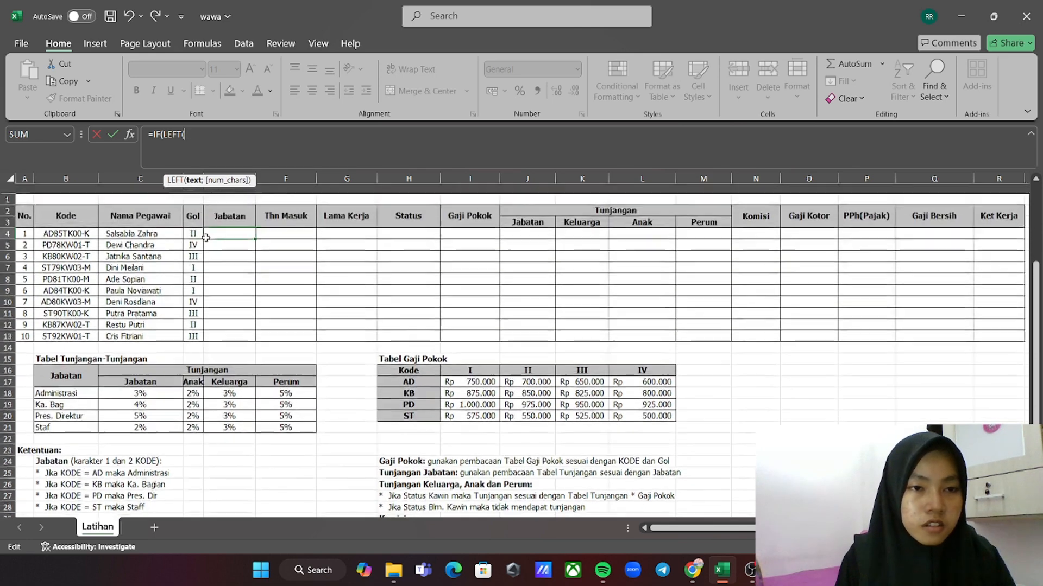
click(55, 225)
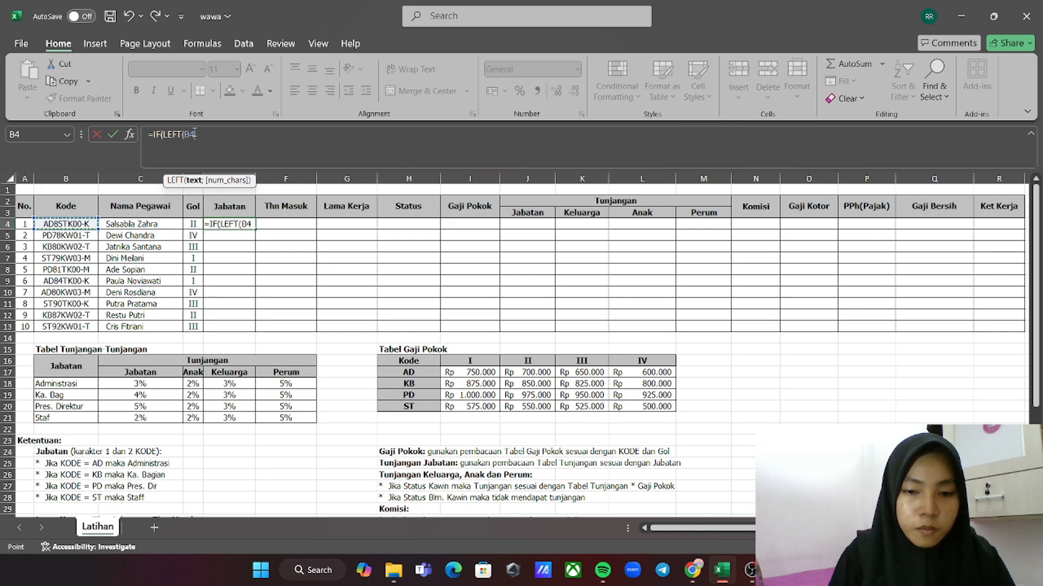
text(;)
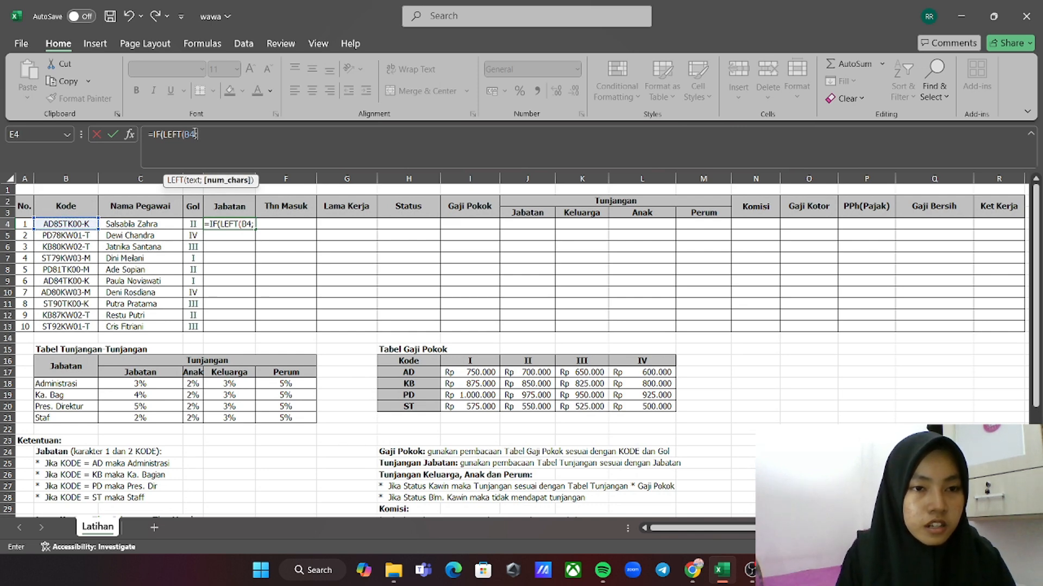
text(2)
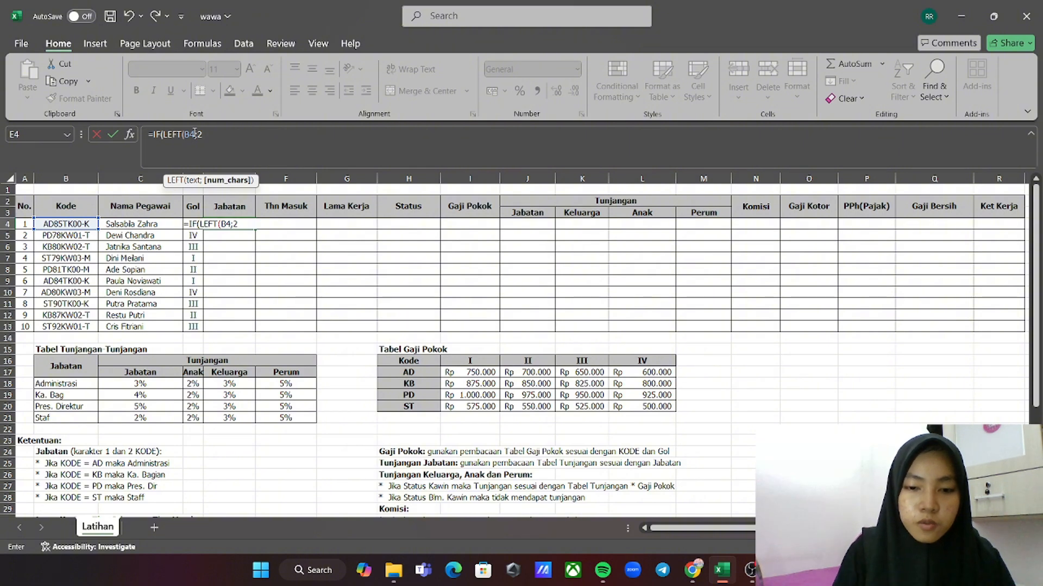
text())
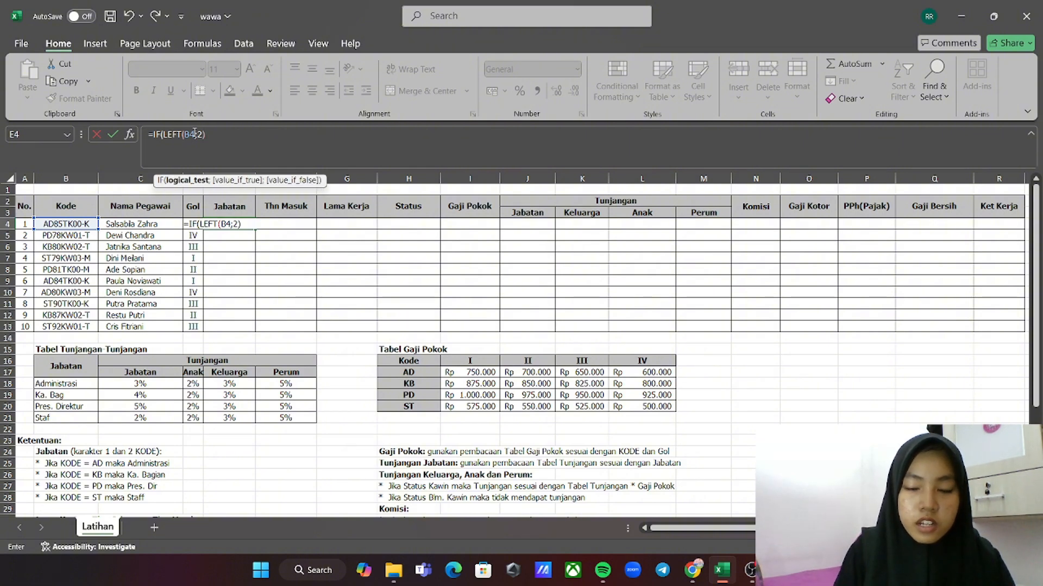
Complete the IF's logical test by comparing the extracted characters with "AD"
text(=)
scroll(222, 257, down, 6)
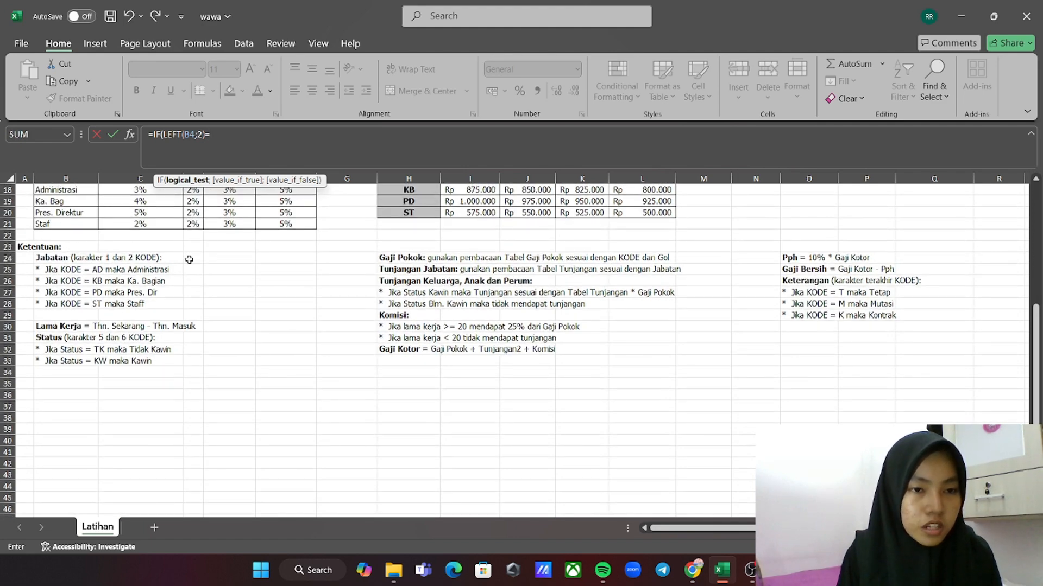
scroll(249, 205, up, 6)
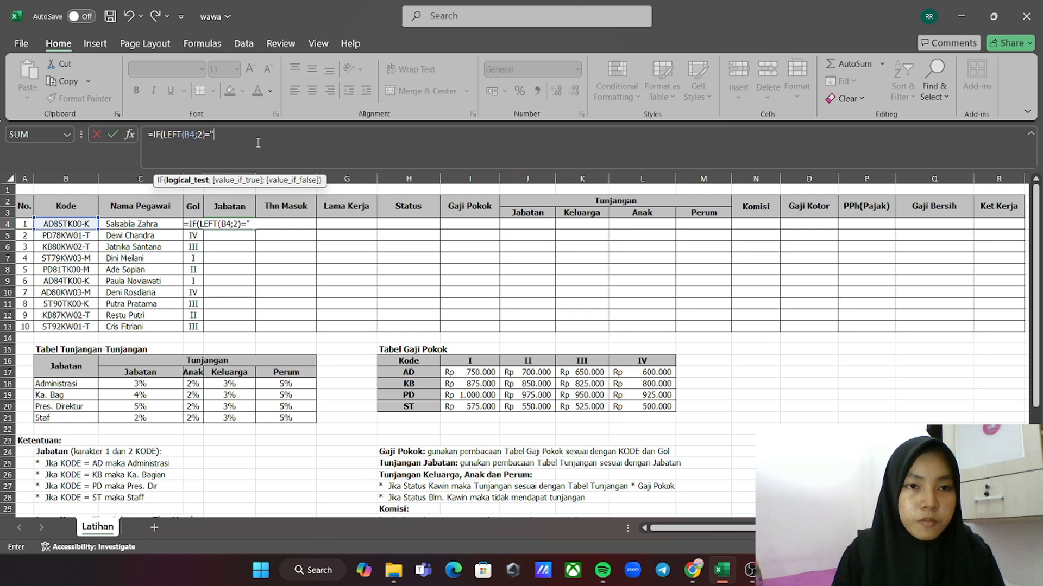
text("AD)
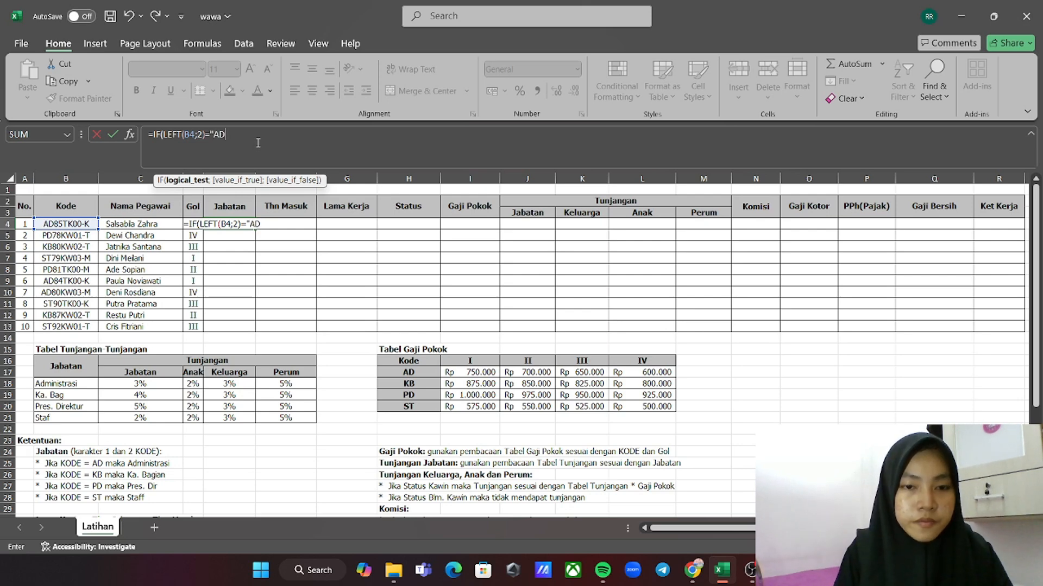
text(")
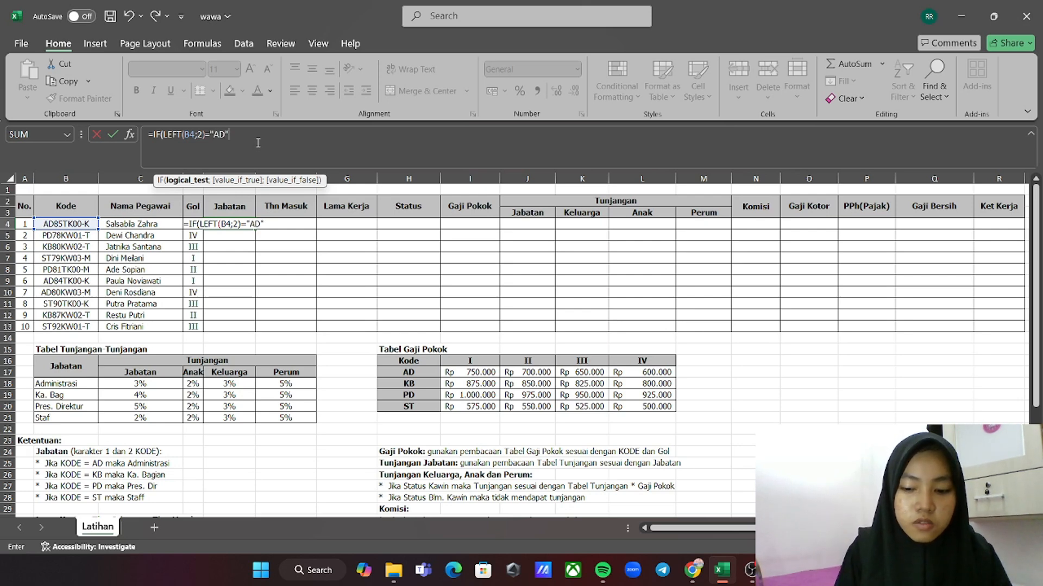
Enter "Administrasi" as the IF's value if true, followed by the separator for the value if false
text(;")
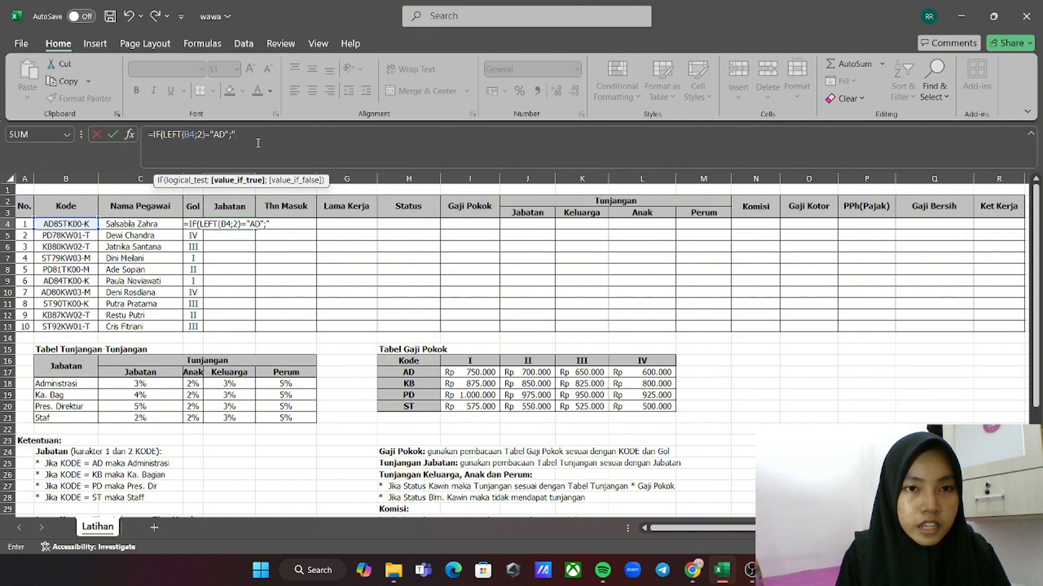
text(Admini)
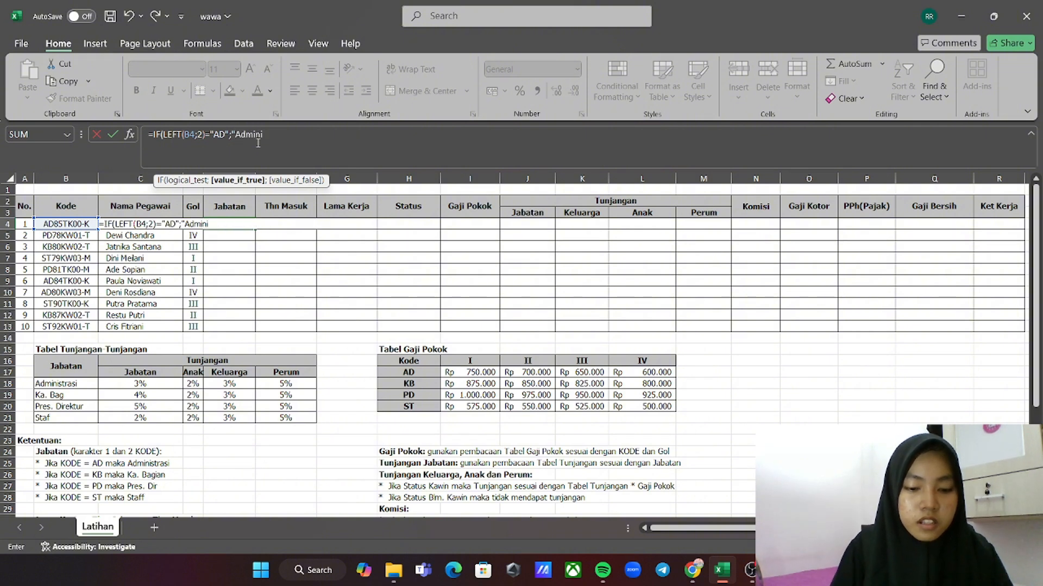
text(stras)
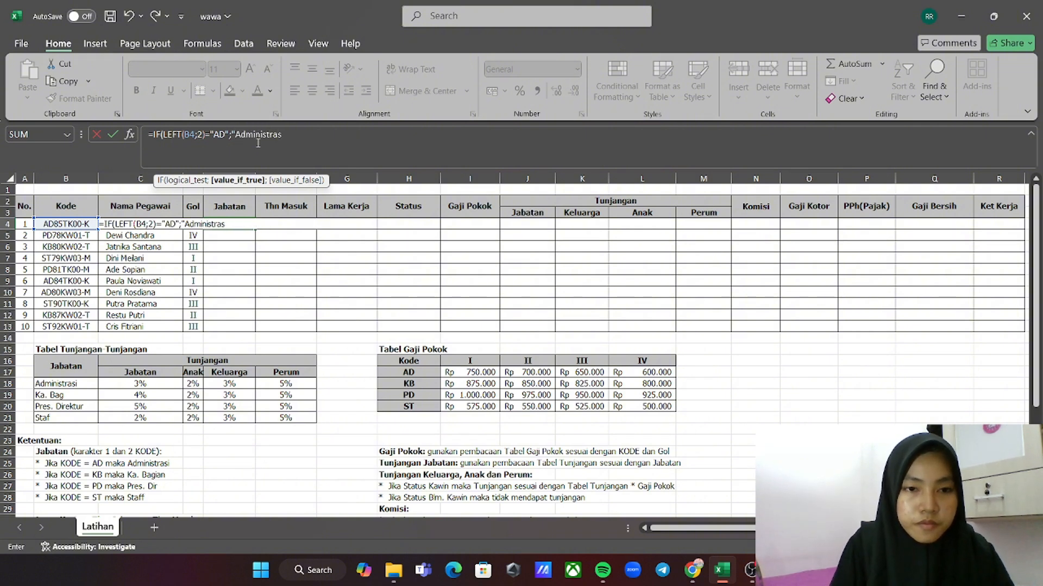
text(i)
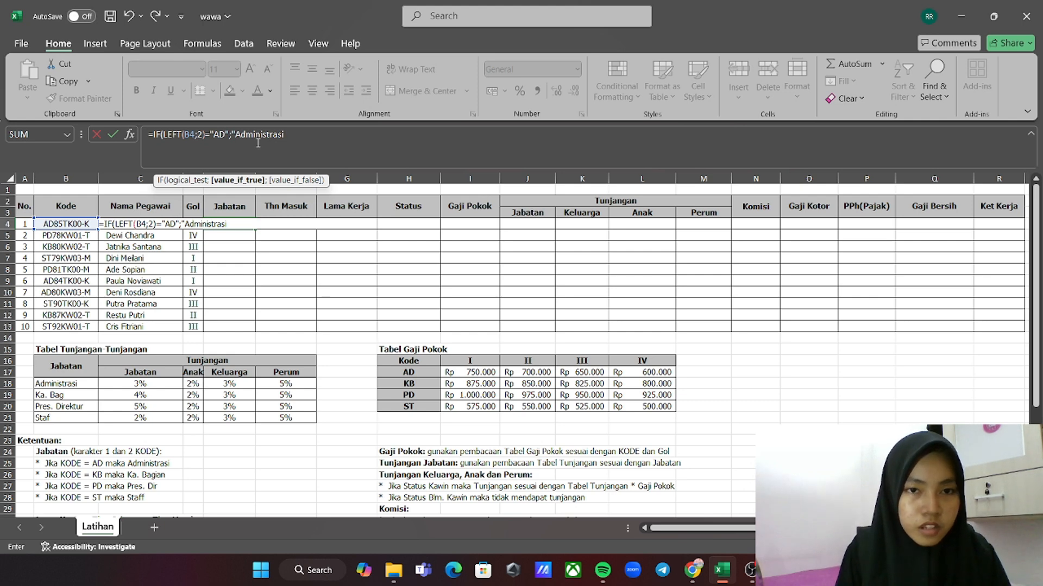
text(")
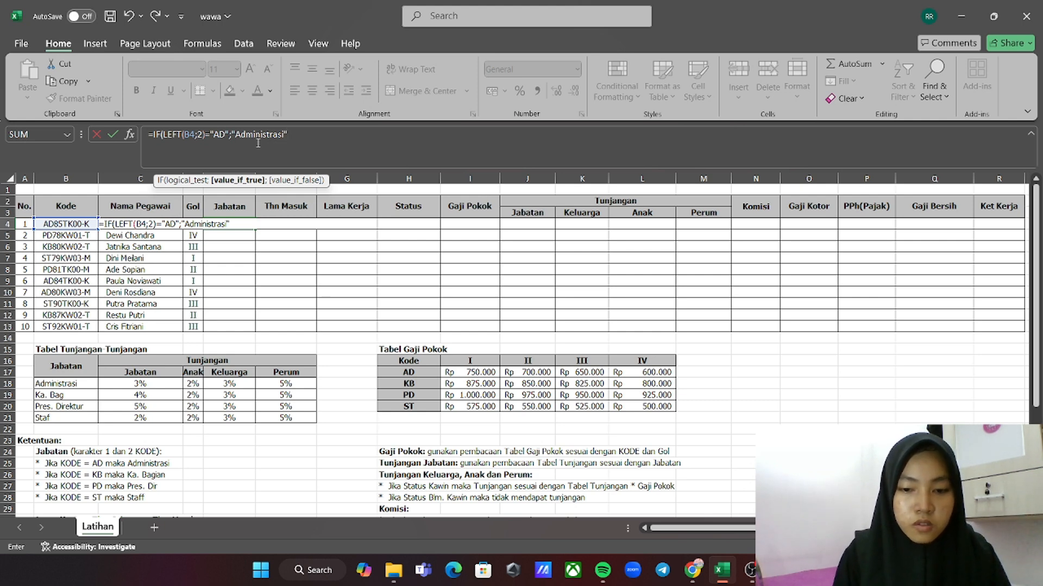
text(;)
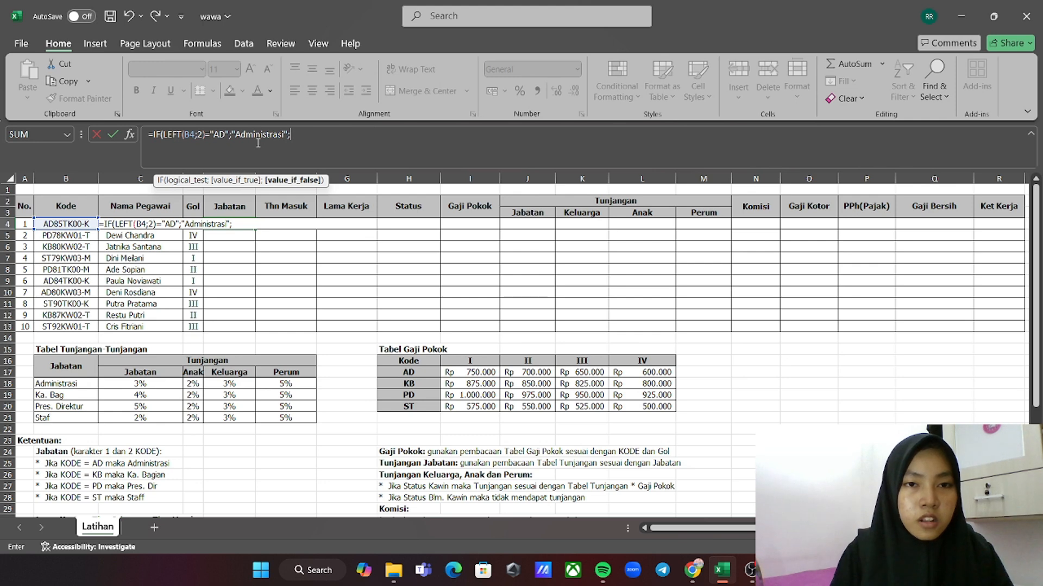
Nest a second IF as the value if false, testing a LEFT function on cell B4 with 2 characters
text(if)
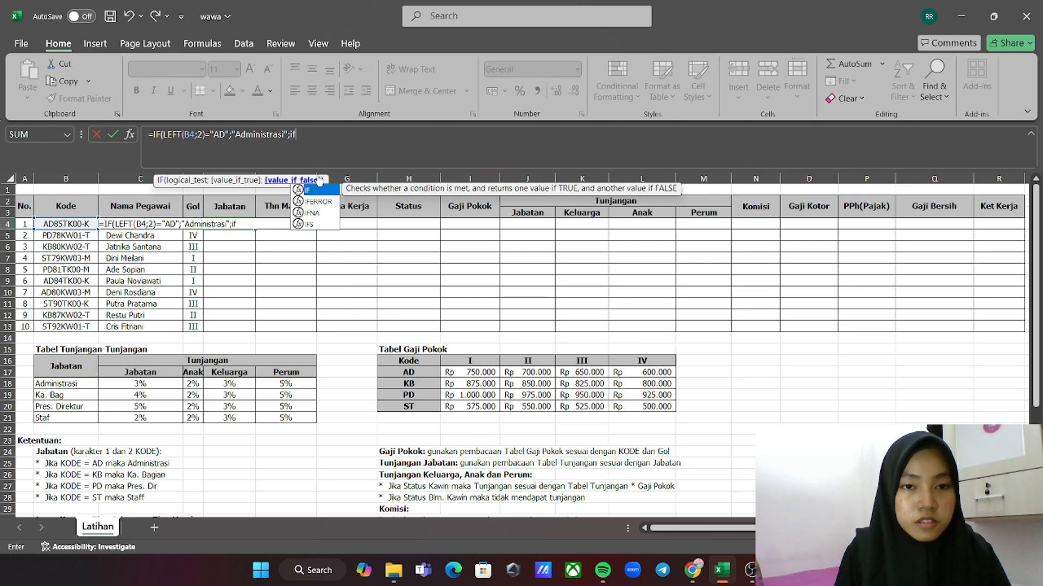
double_click(318, 194)
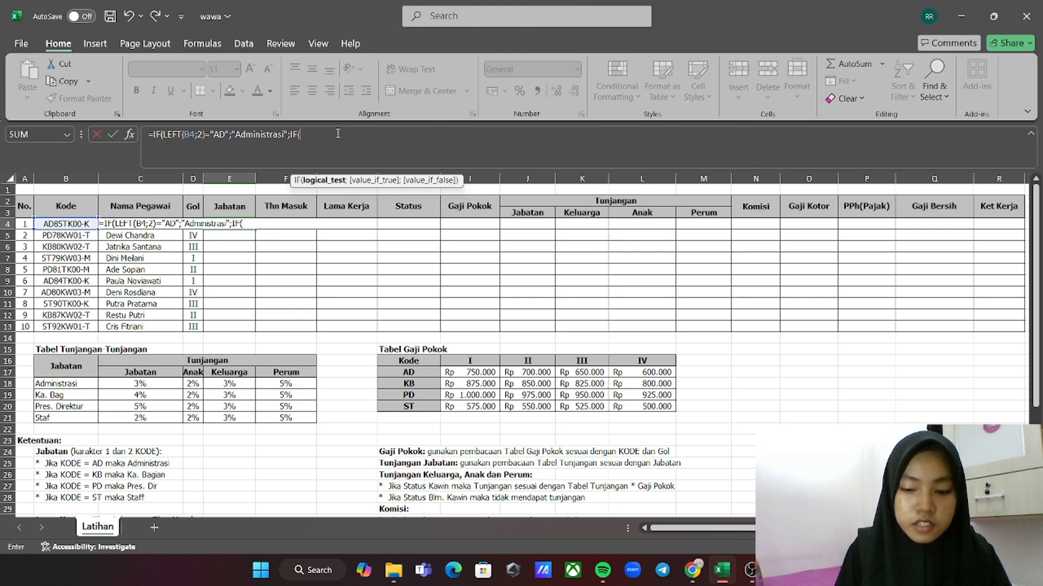
text(left)
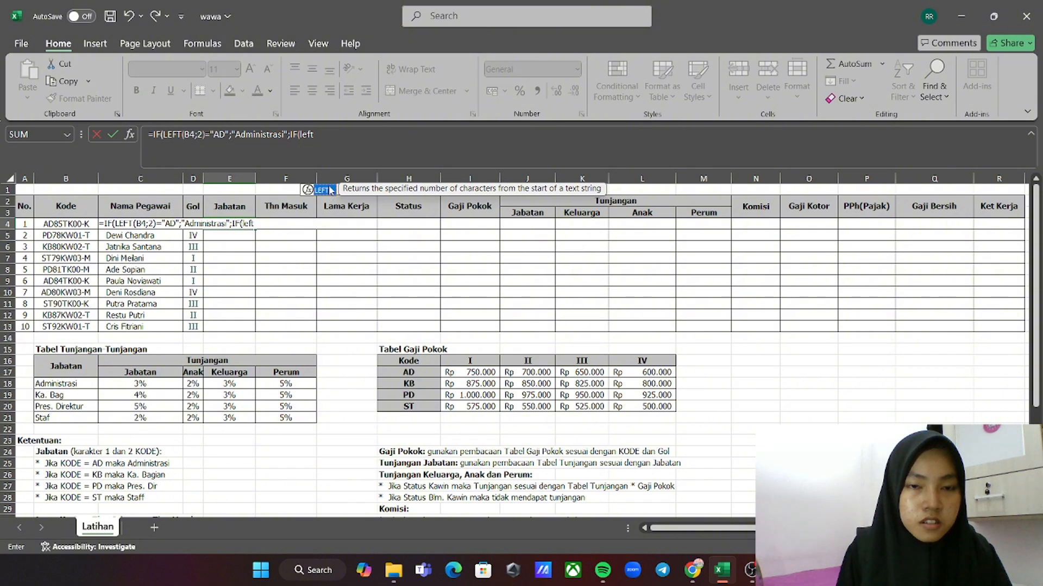
double_click(329, 192)
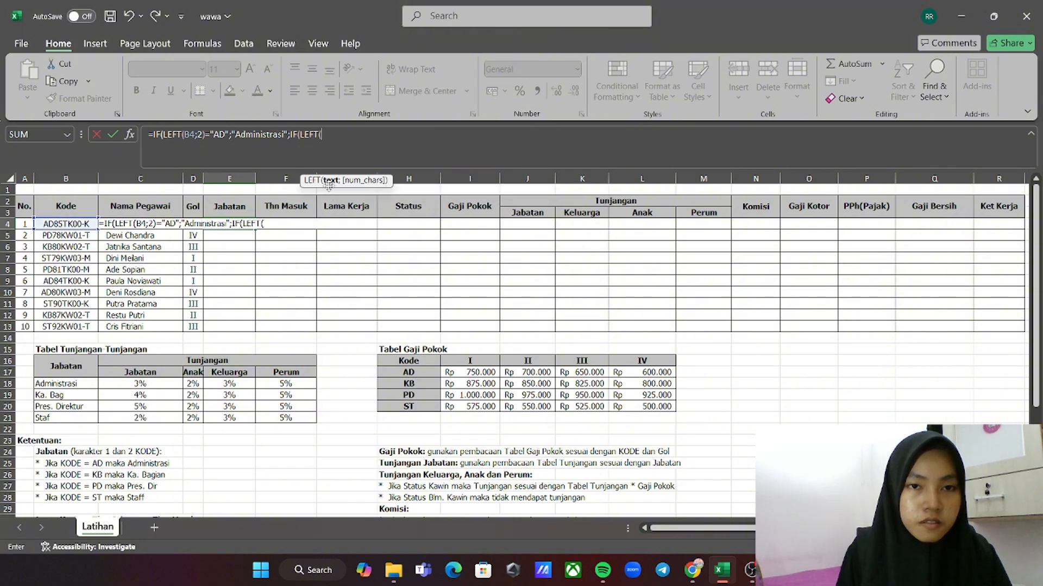
click(68, 224)
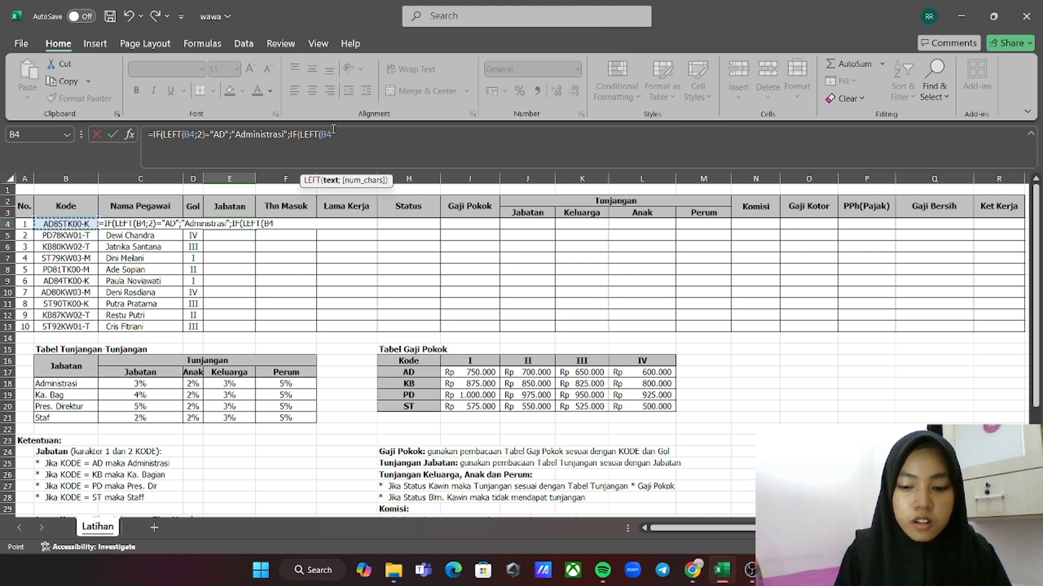
text(;)
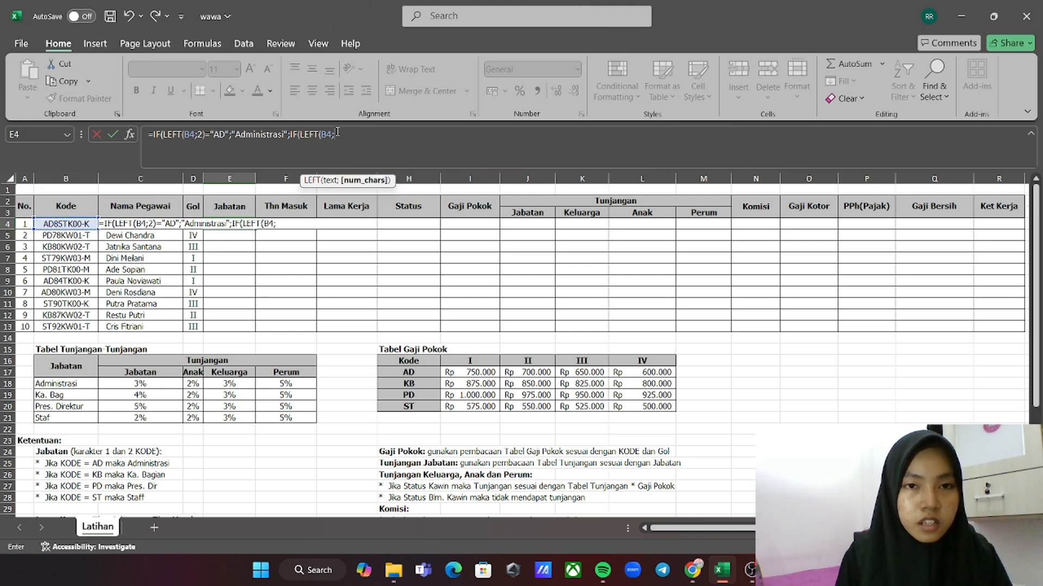
text(2)
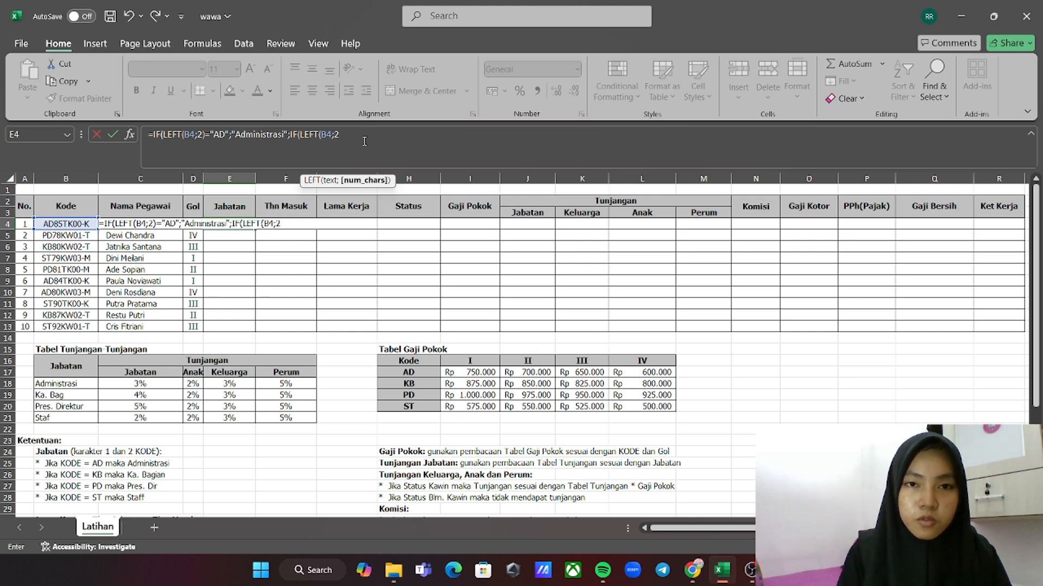
Close the second LEFT function and compare its result with "KB", followed by the separator for the value if true
text()=)
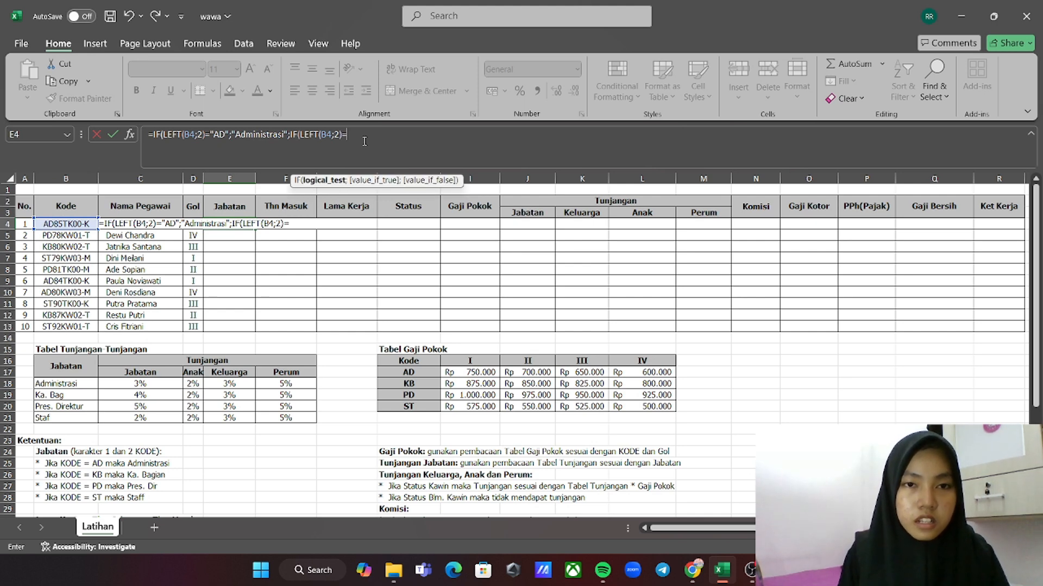
text(")
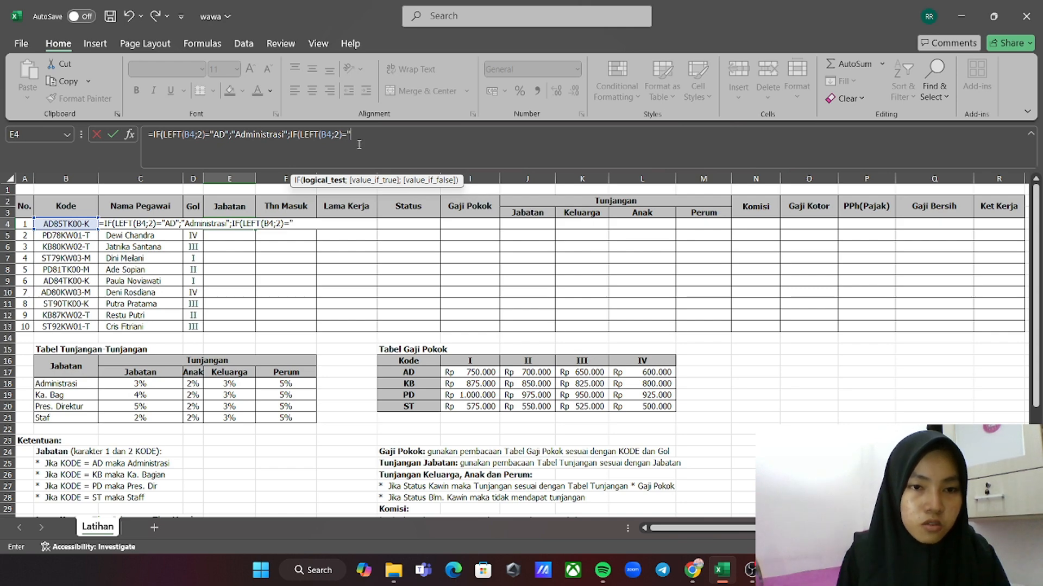
scroll(141, 362, down, 2)
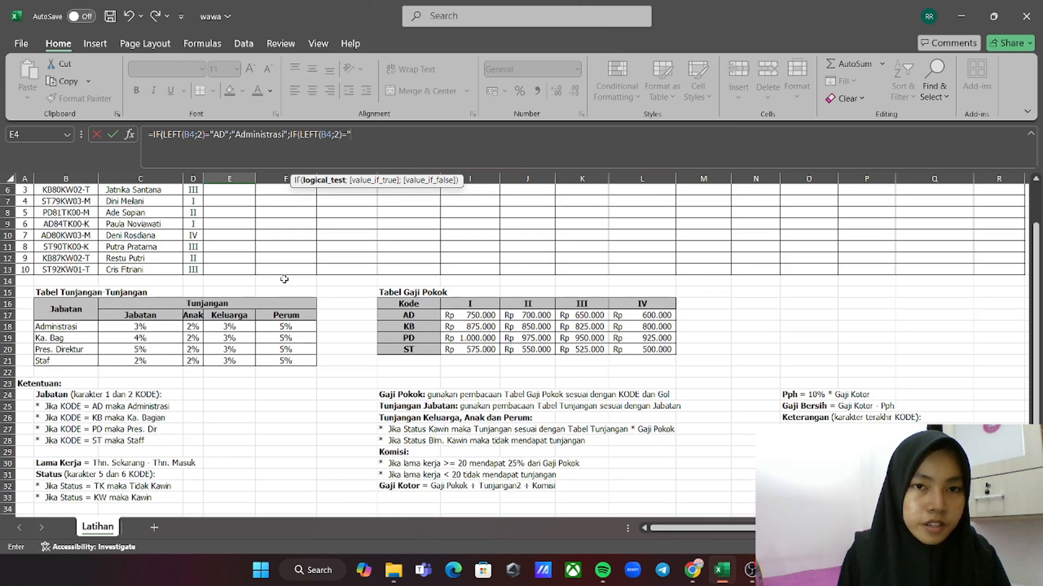
scroll(285, 279, up, 2)
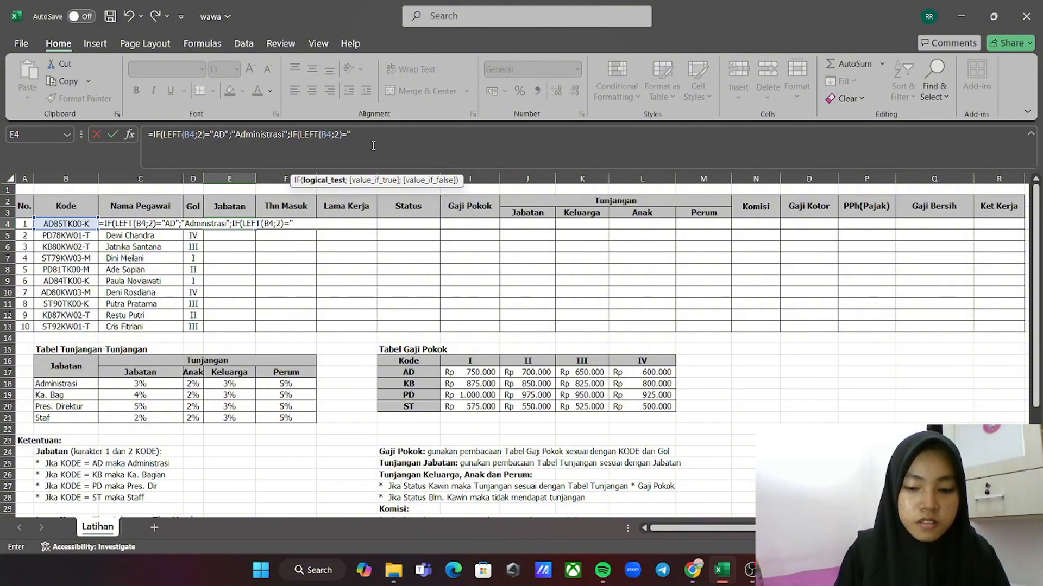
text(KB)
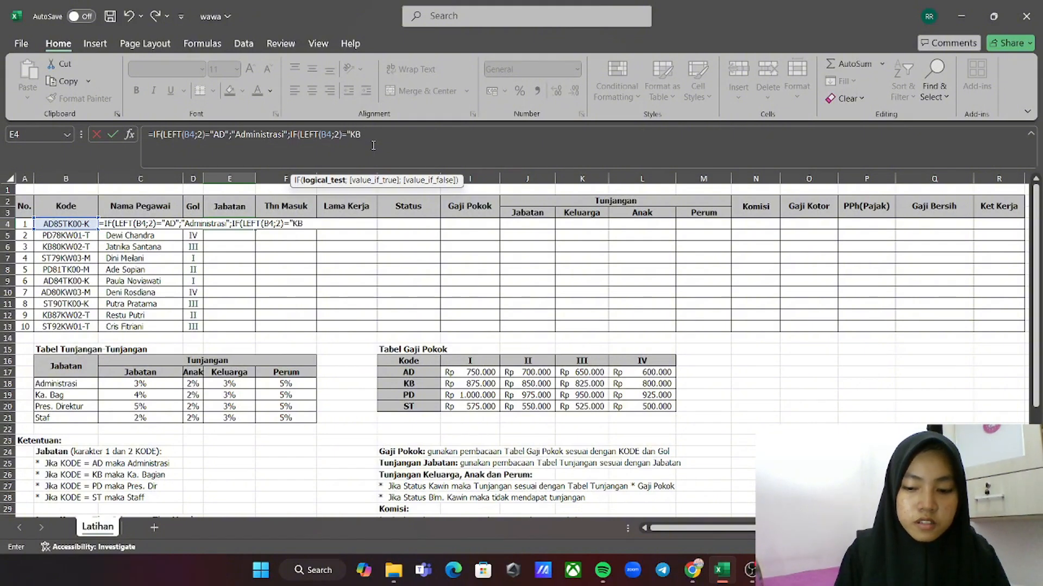
text(";)
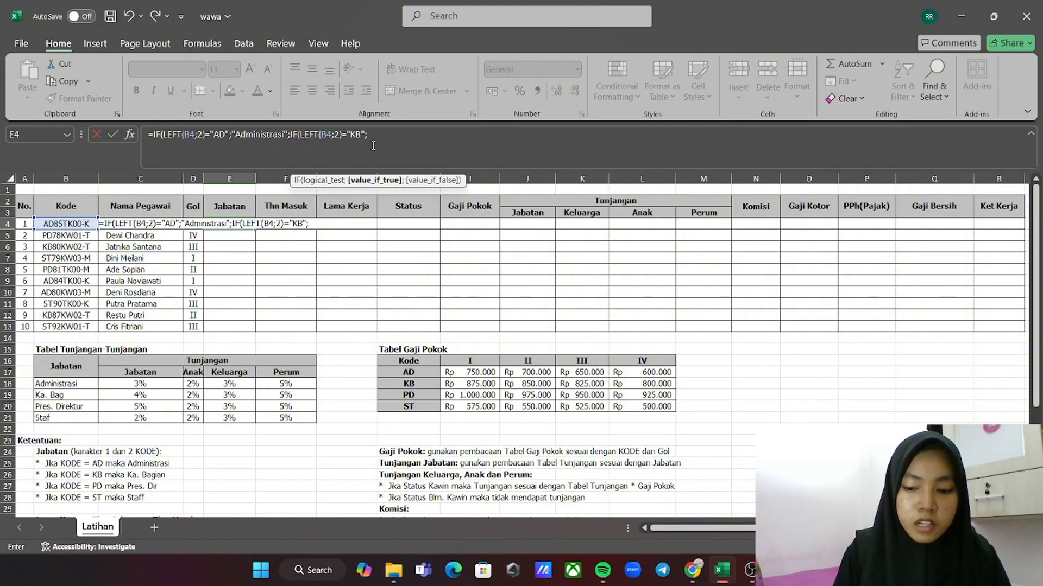
Enter "Ka. Bagian" as the second IF's value if true, followed by the separator for the value if false
text(")
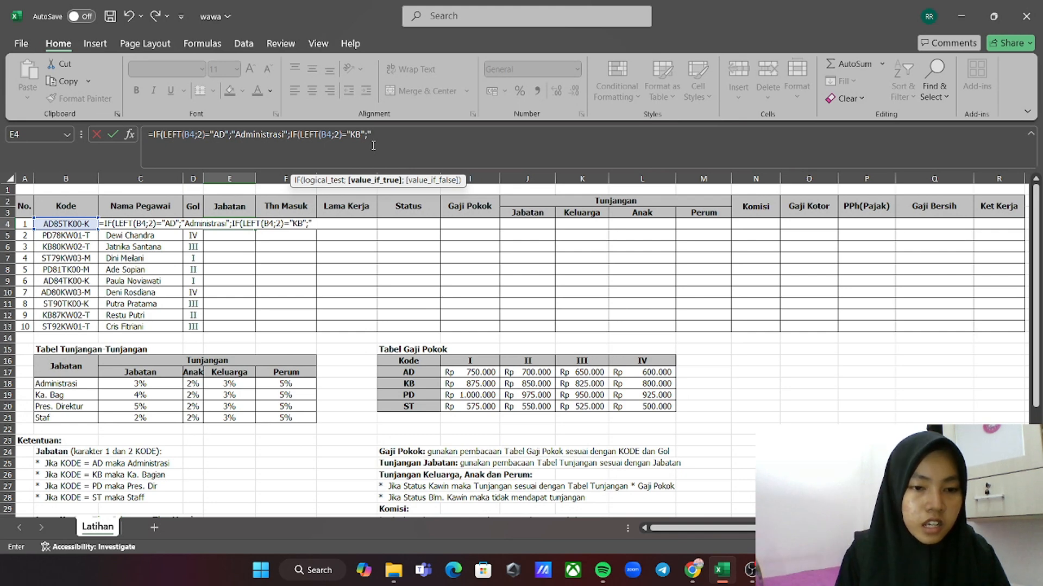
text(Ka)
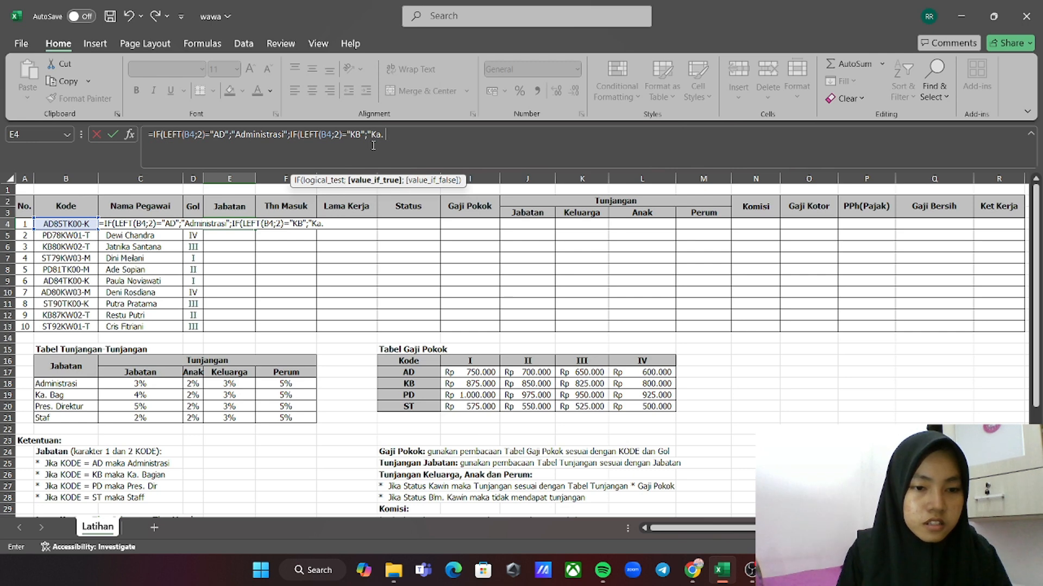
text(. BAgian)
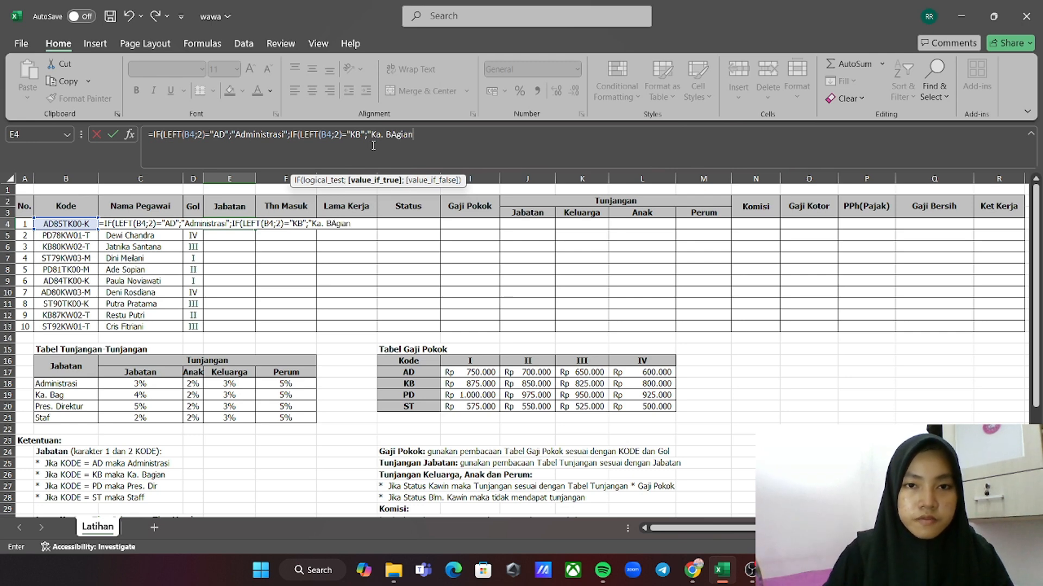
key(BackSpace)
key(BackSpace)
key(BackSpace)
key(BackSpace)
text(a)
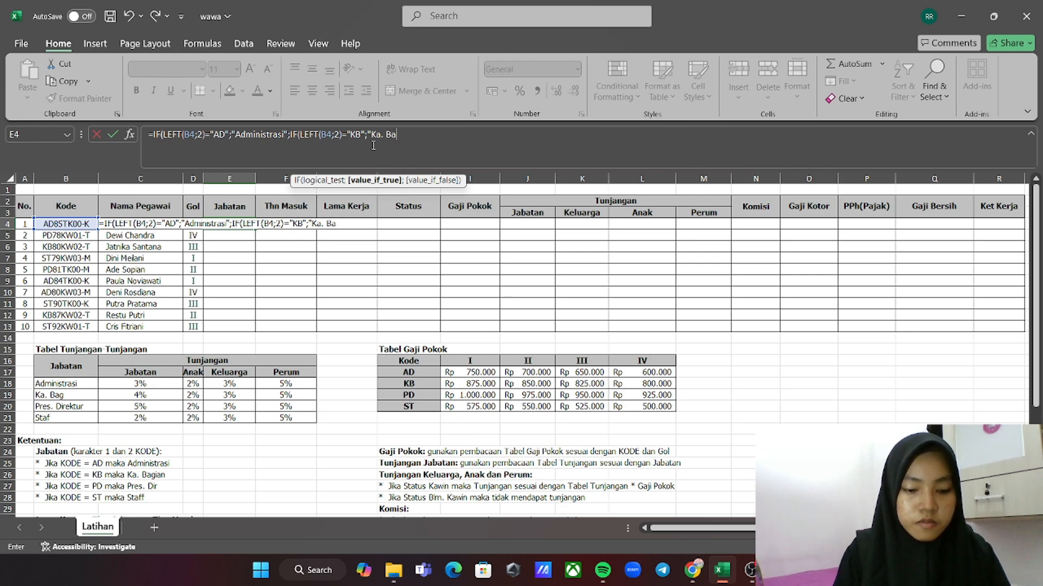
text(gian)
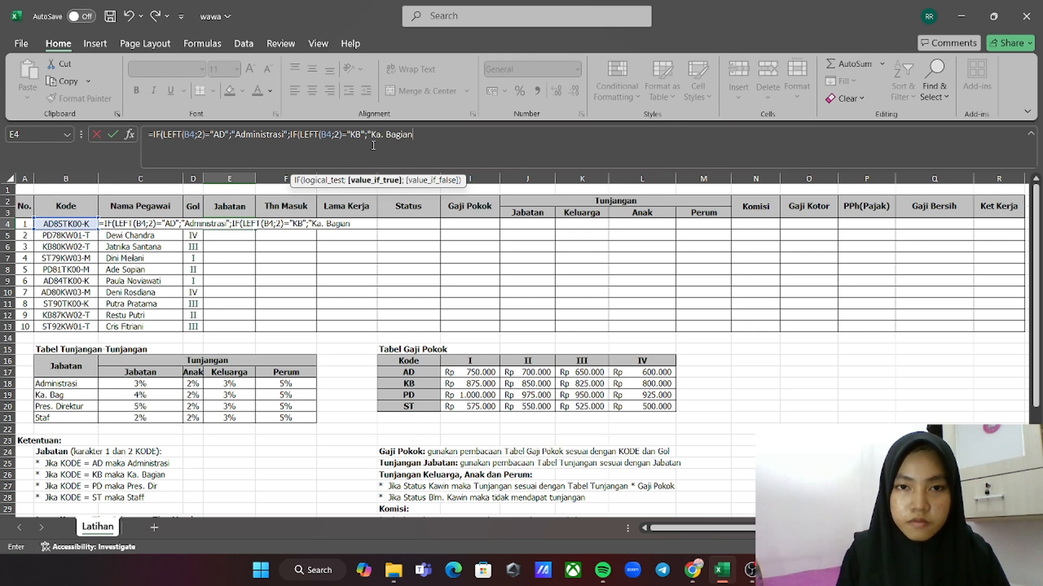
text(")
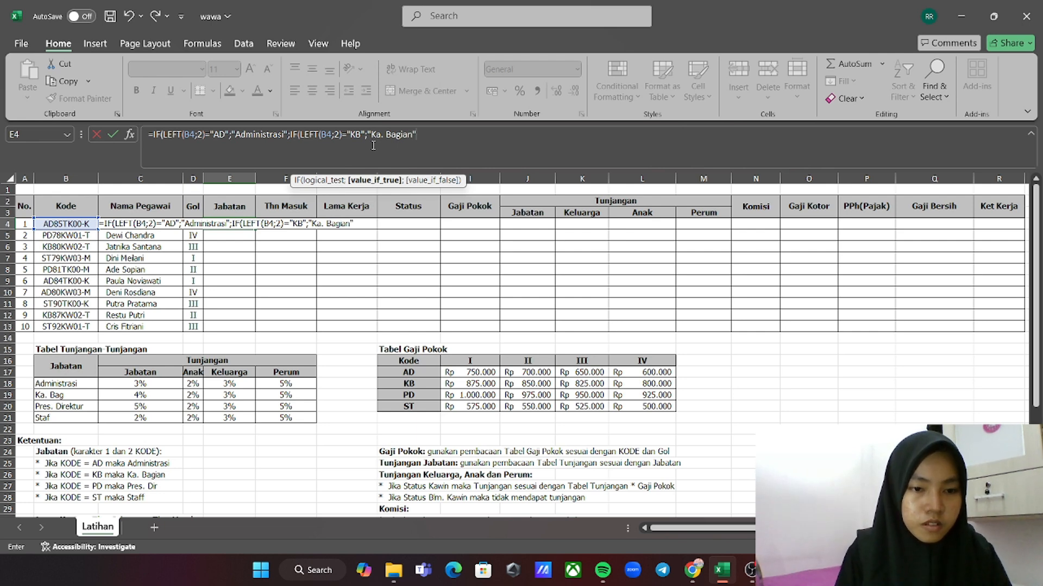
text(;)
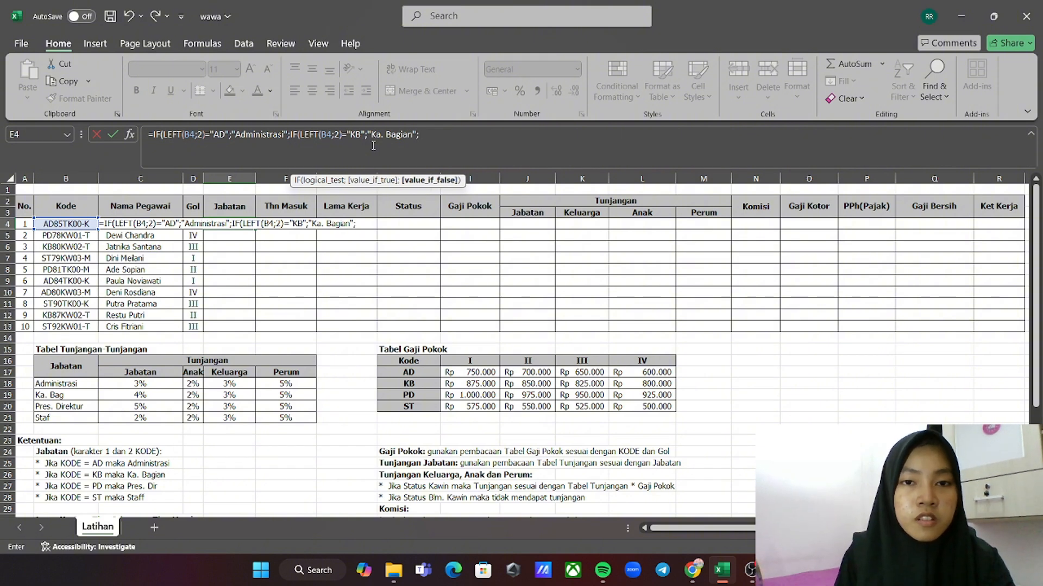
Nest a third IF as the second IF's value if false and start a LEFT function in its logical test
text(if)
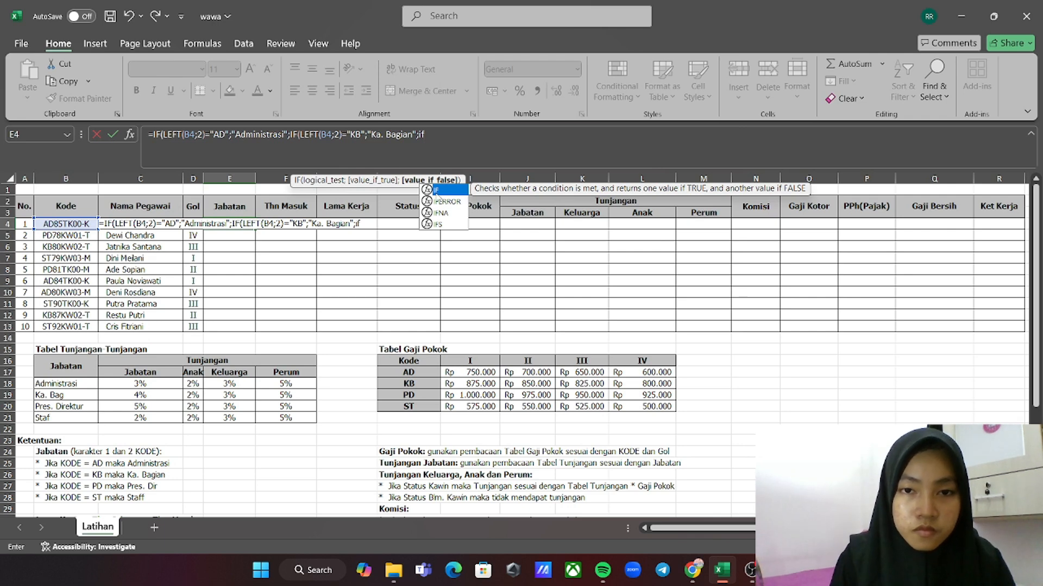
double_click(447, 190)
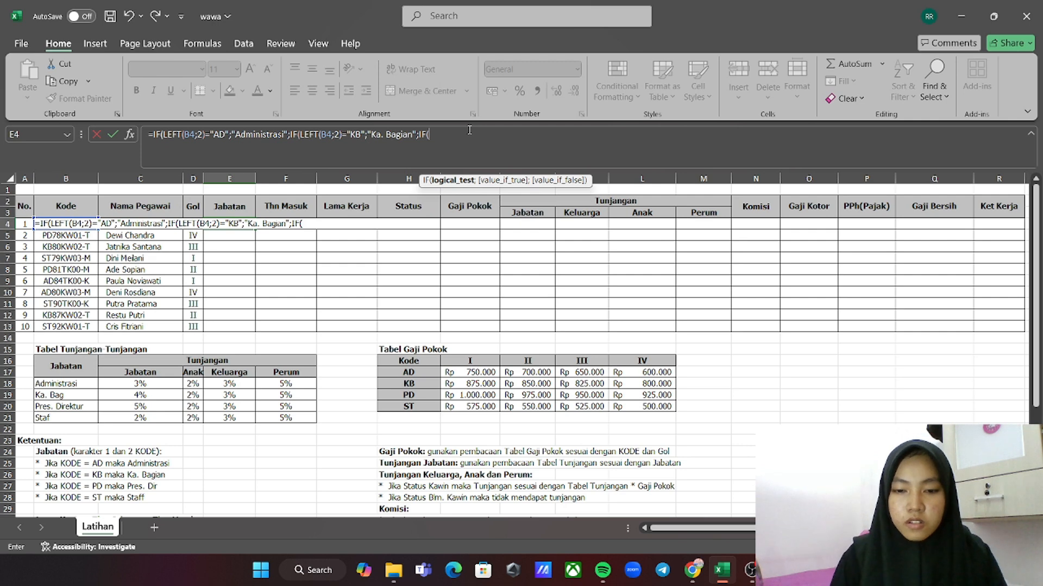
text(left)
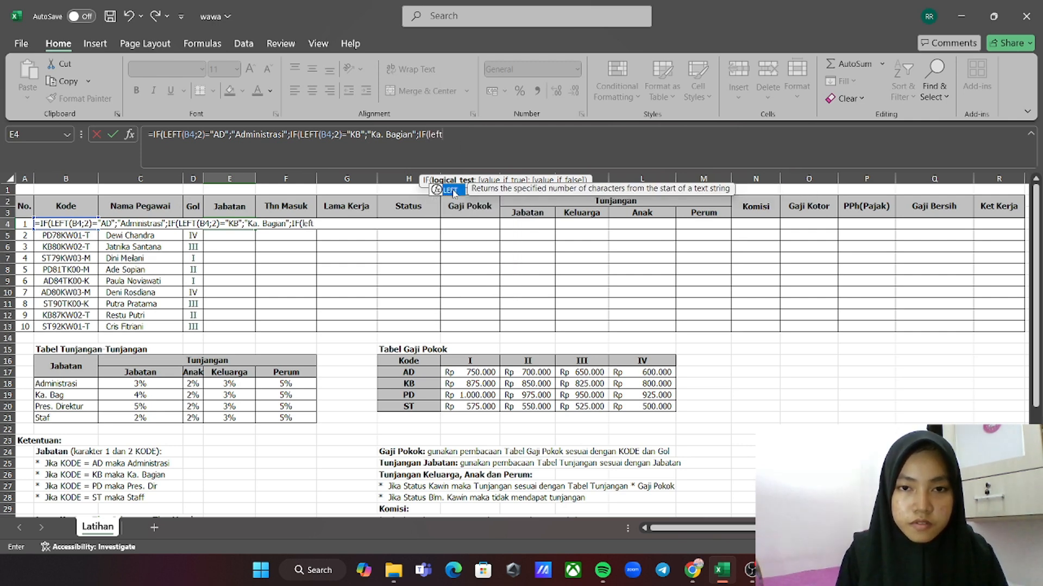
key(Tab)
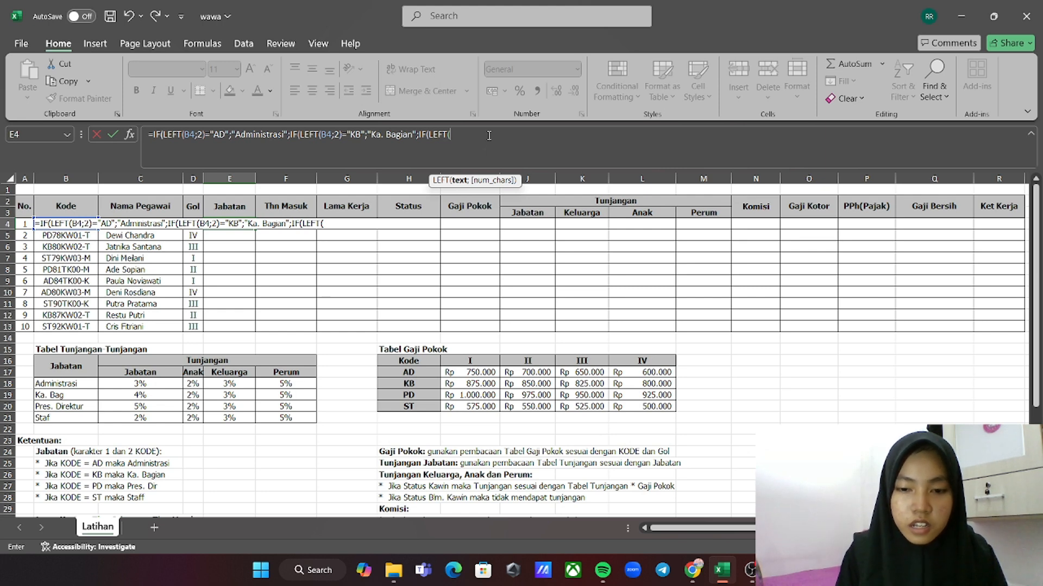
click(69, 223)
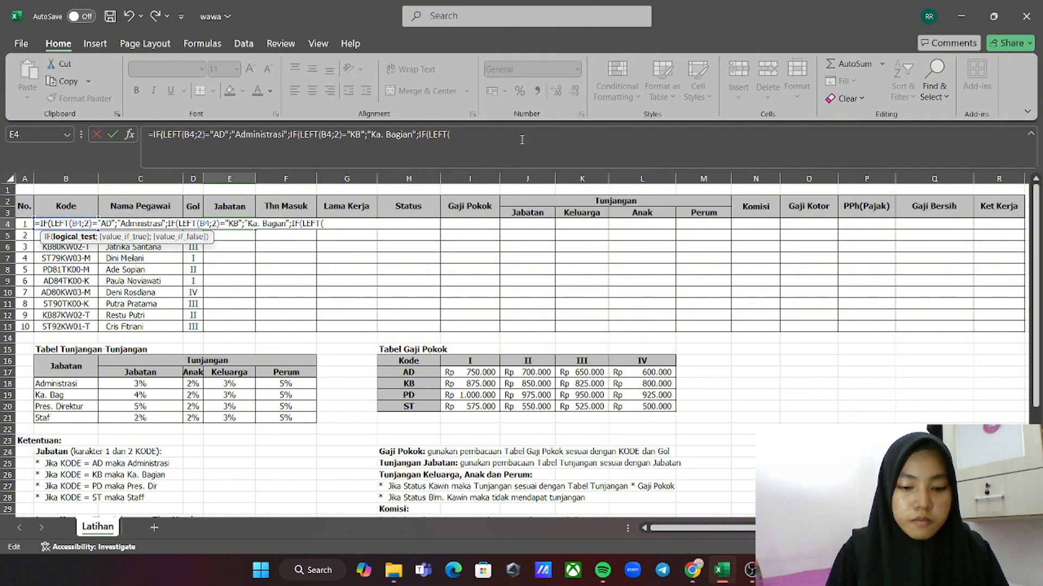
text(B4)
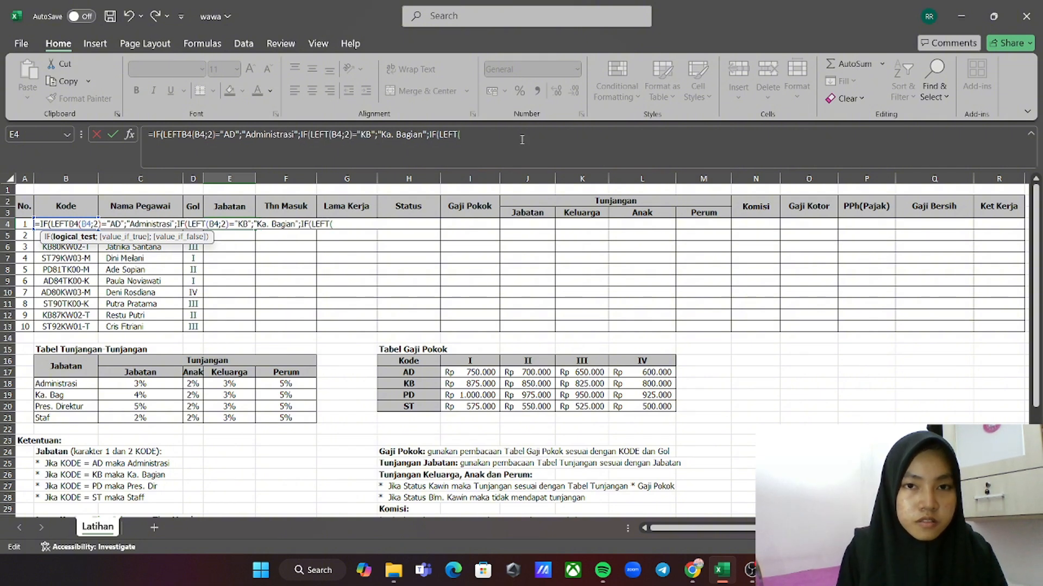
key(BackSpace)
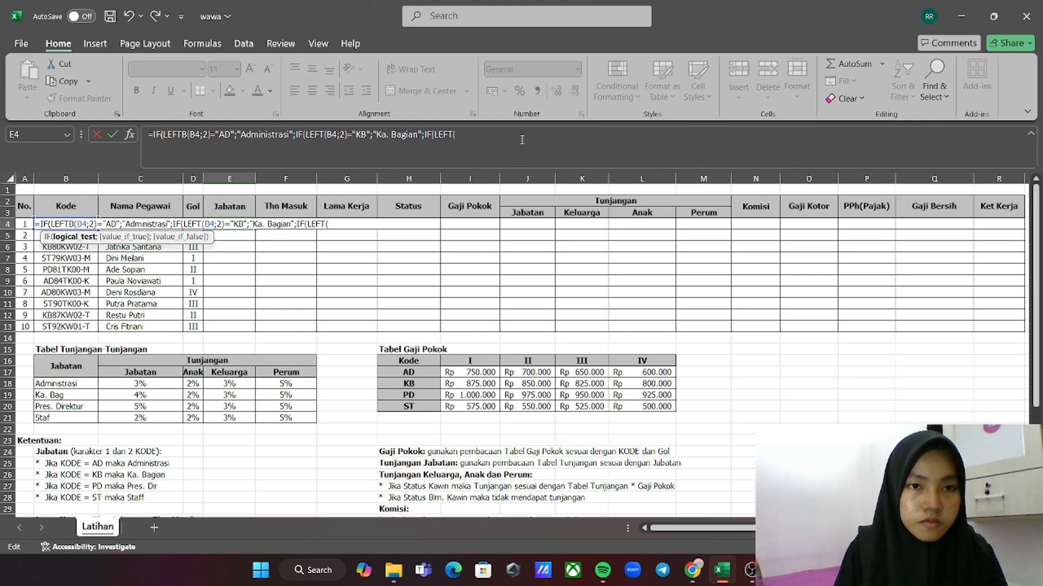
click(522, 140)
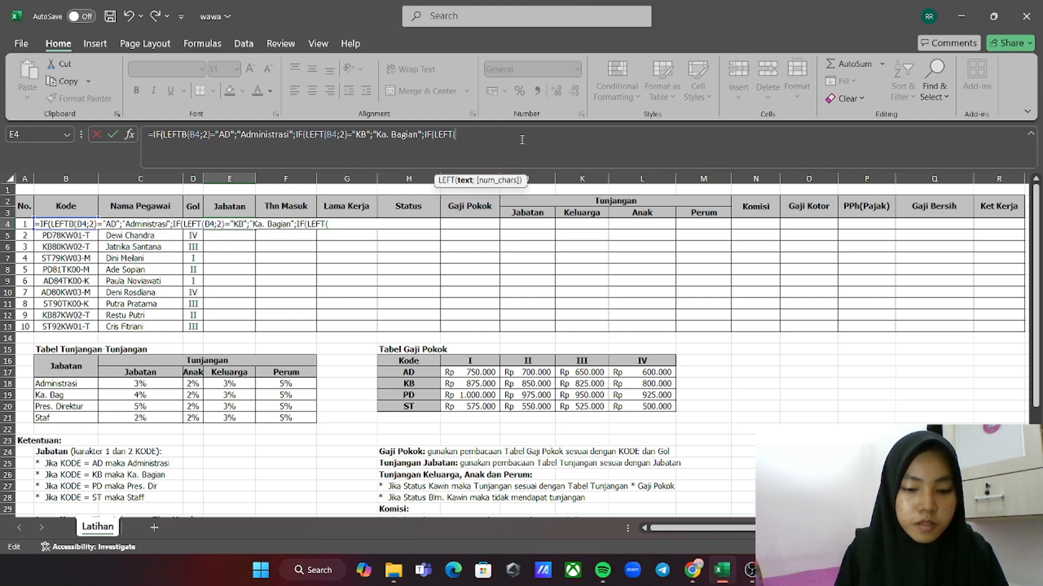
key(BackSpace)
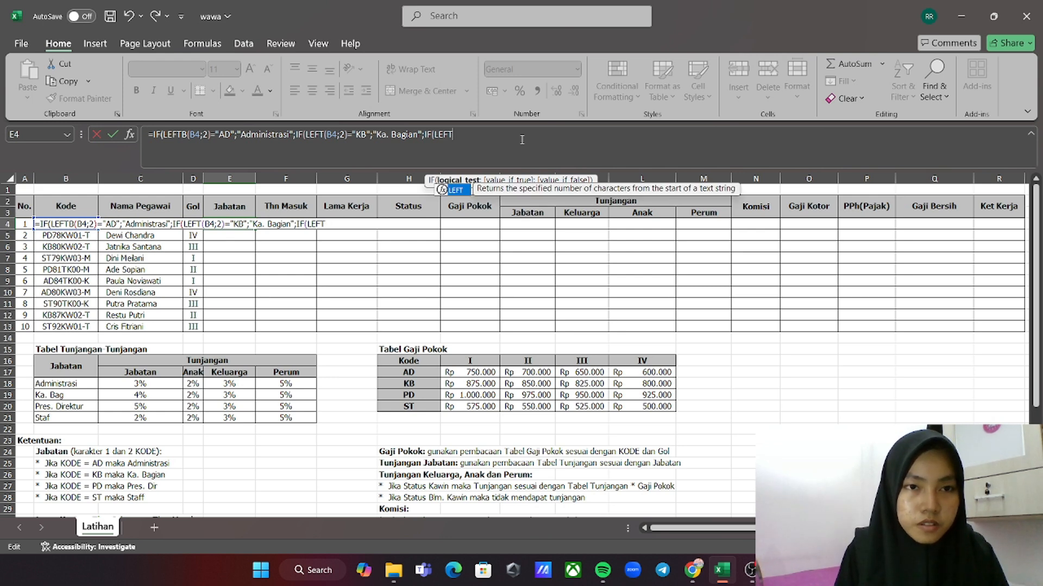
text(()
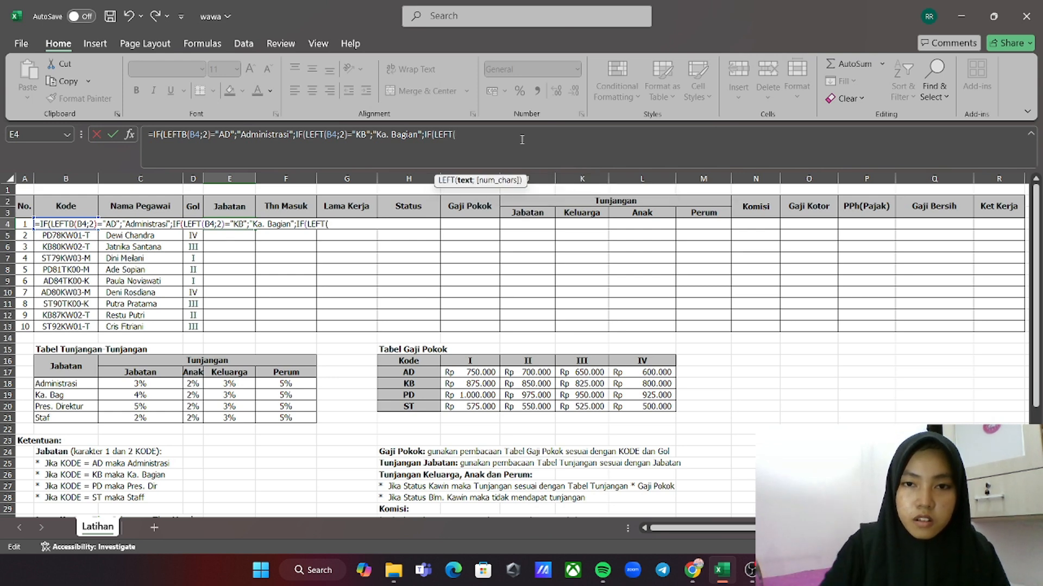
Complete the third LEFT function so it extracts the first 2 characters of B4, followed by an equals sign
text(B$)
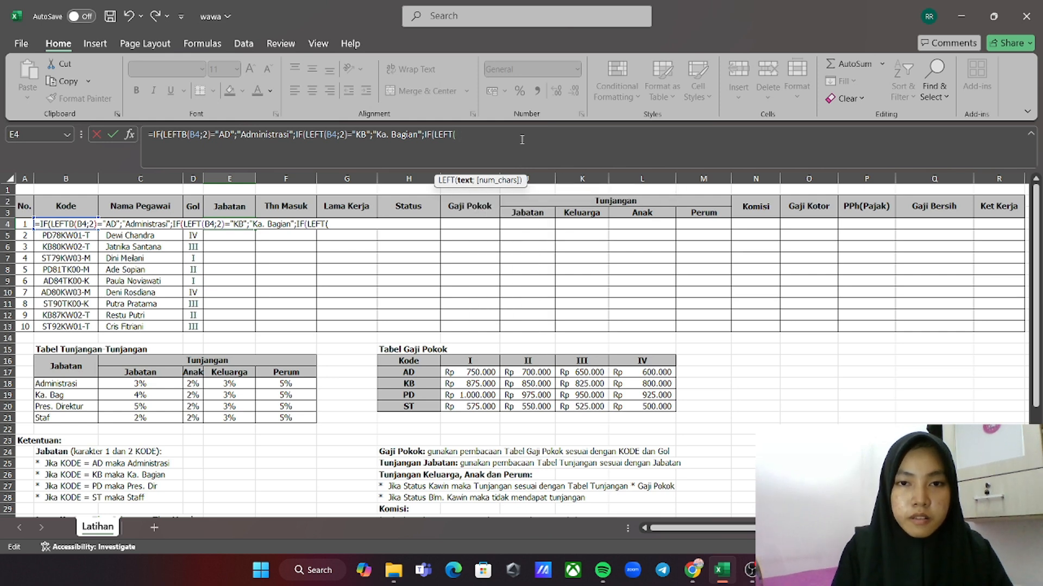
key(BackSpace)
text($)
key(BackSpace)
text(4)
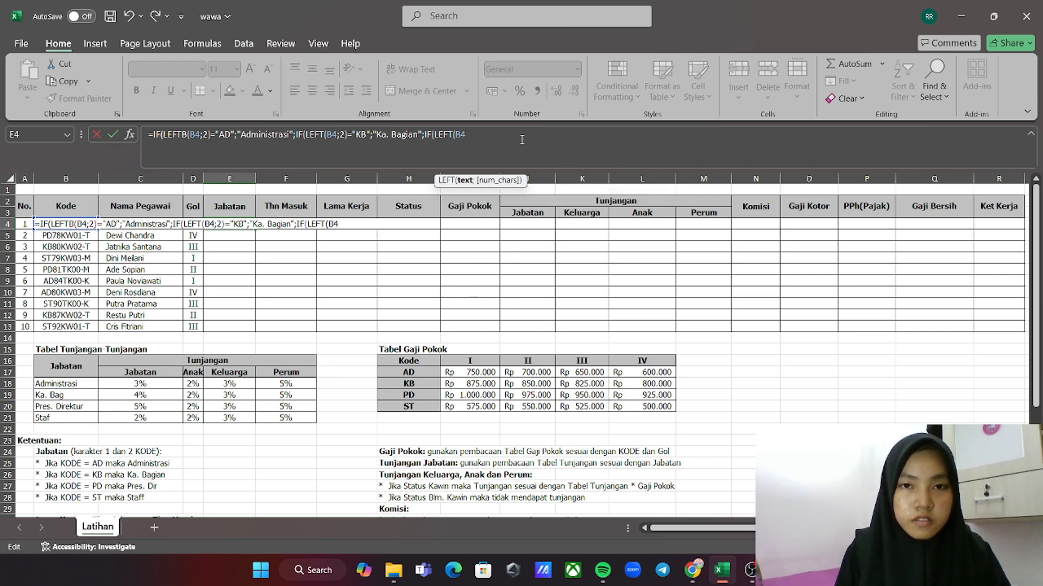
text(;)
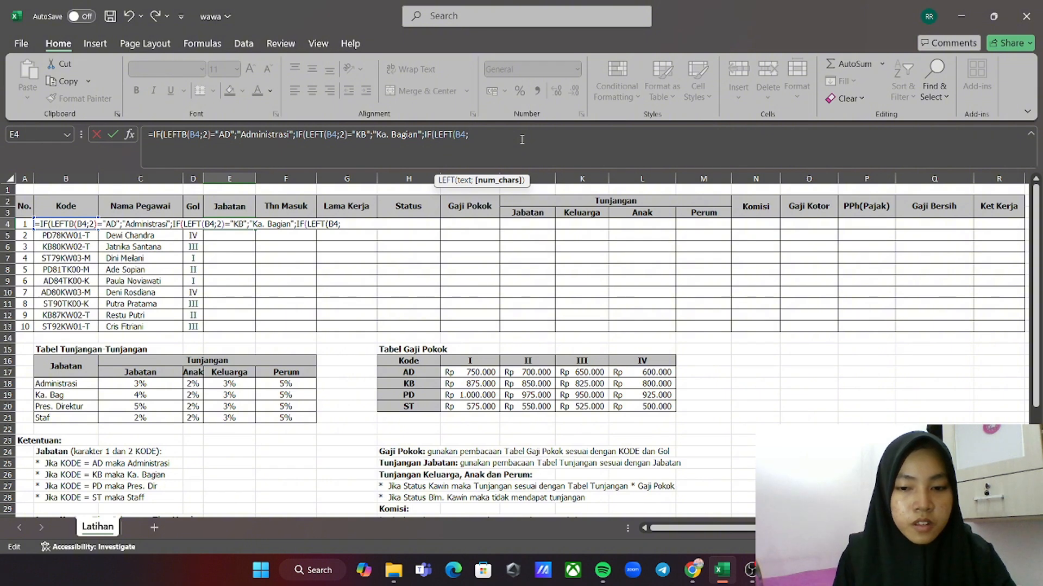
text(2)
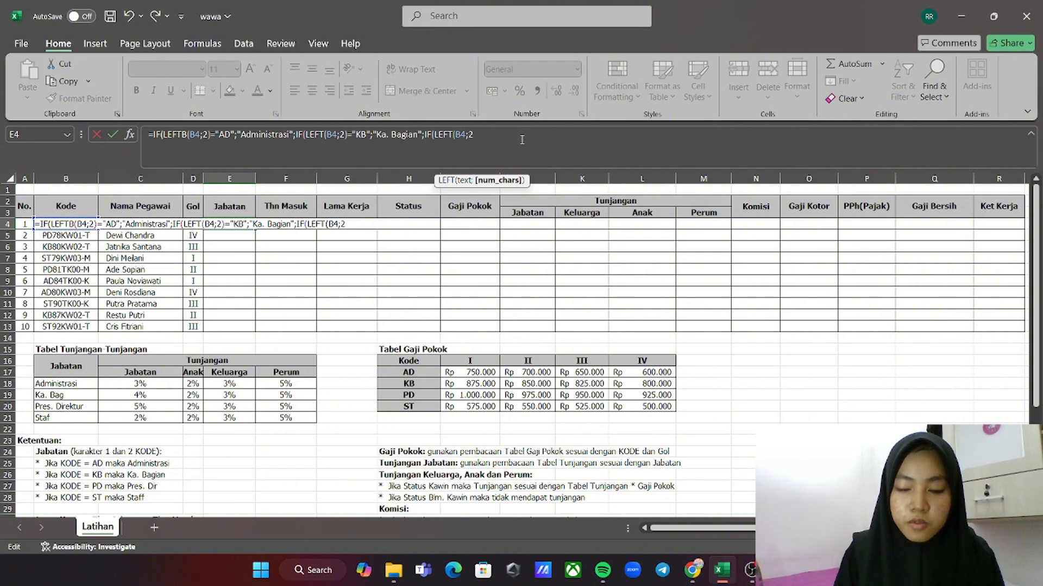
text()=)
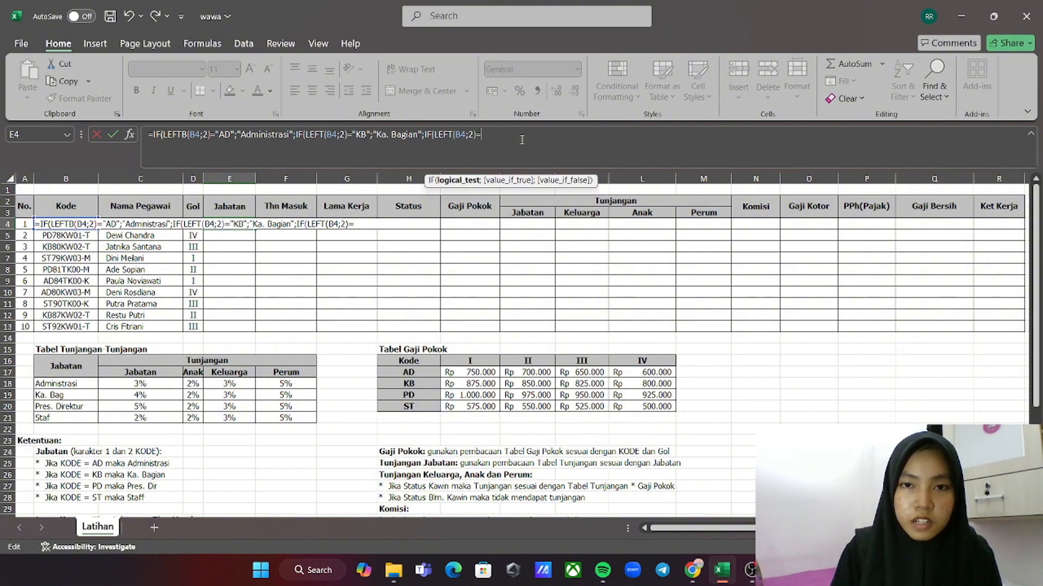
Compare the third LEFT function's result with "PD", followed by the separator for the value if true
text(")
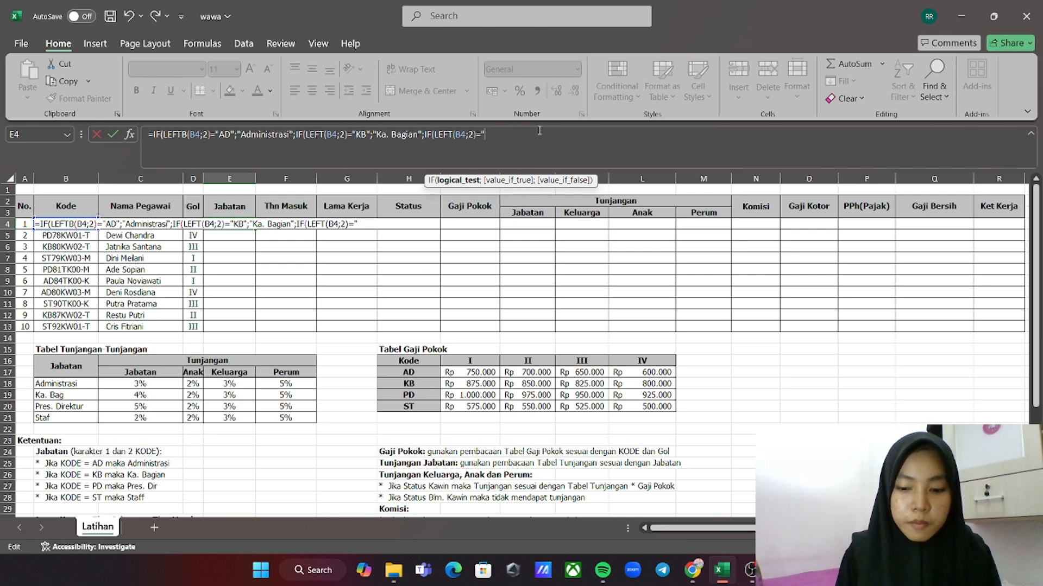
text(PD)
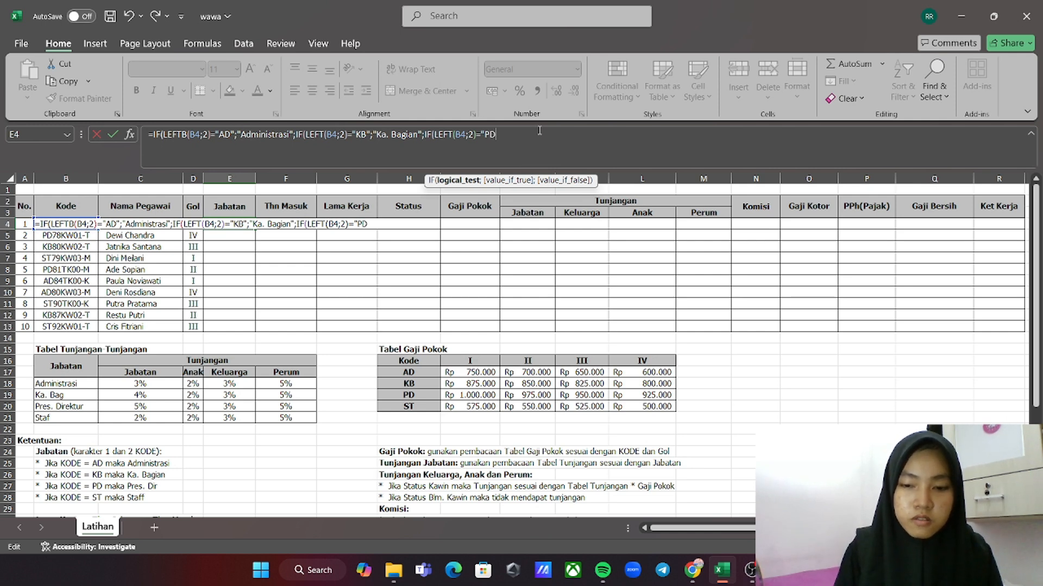
text(";)
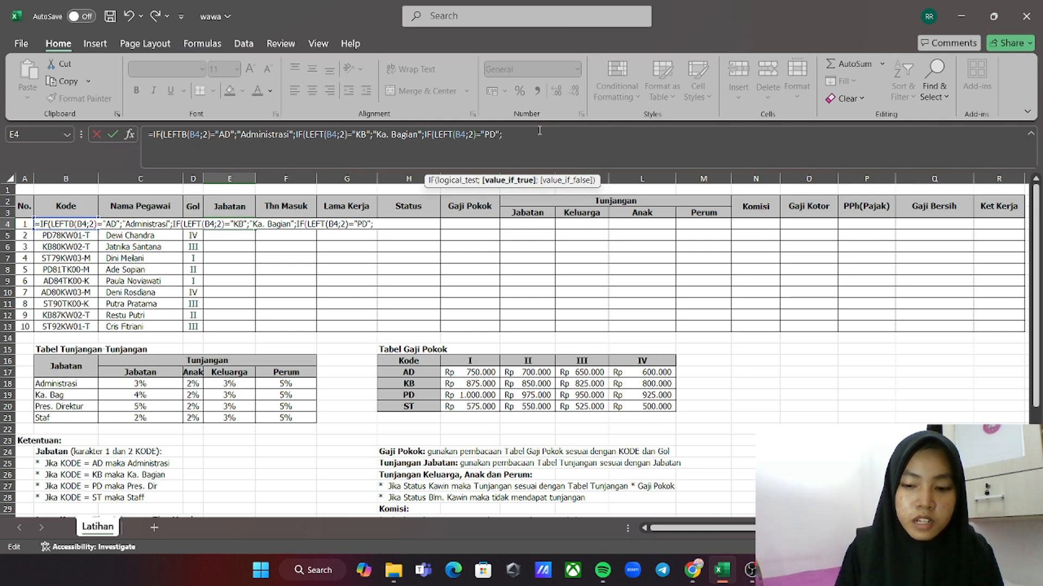
Enter "Pres. Dir" as the third IF's value if true and begin a fourth IF as its value if false
text(")
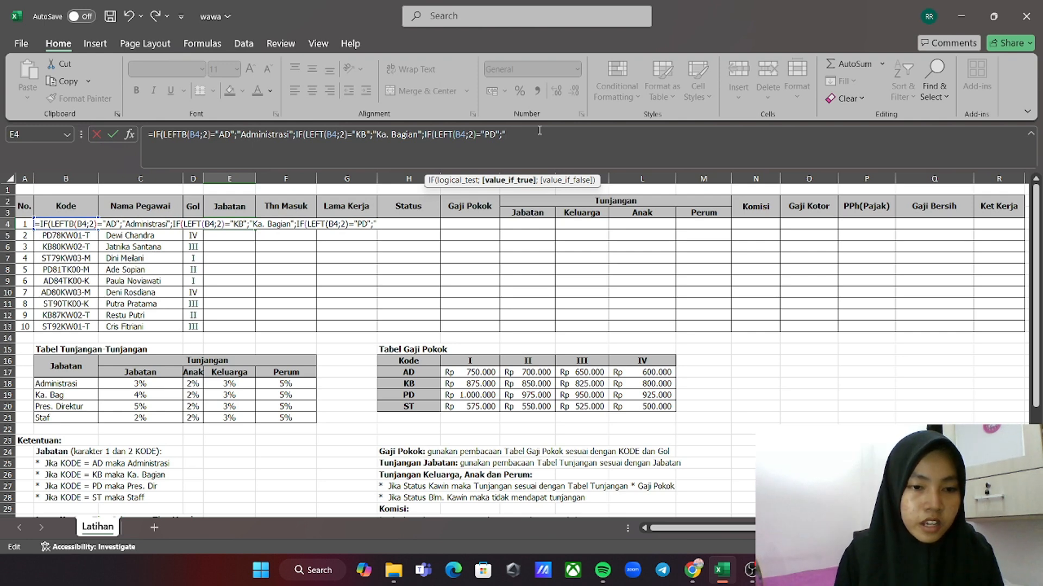
text(Pres)
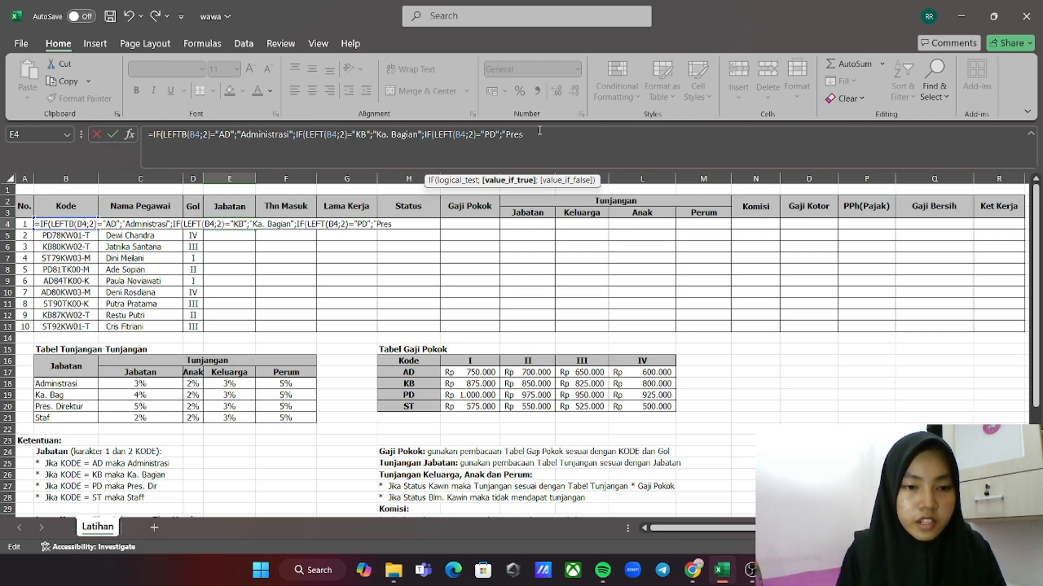
text(. DO)
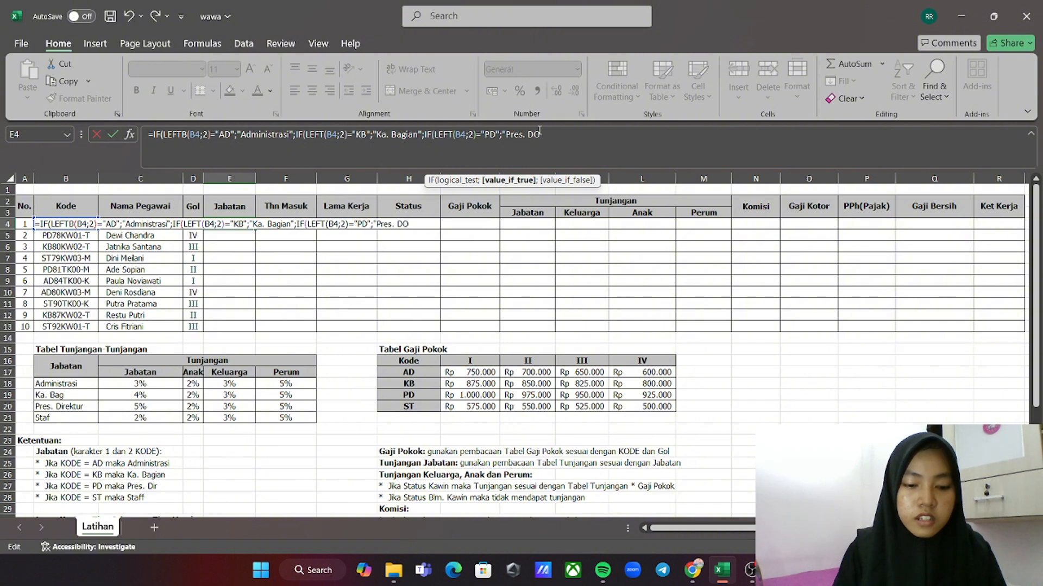
key(BackSpace)
text(i)
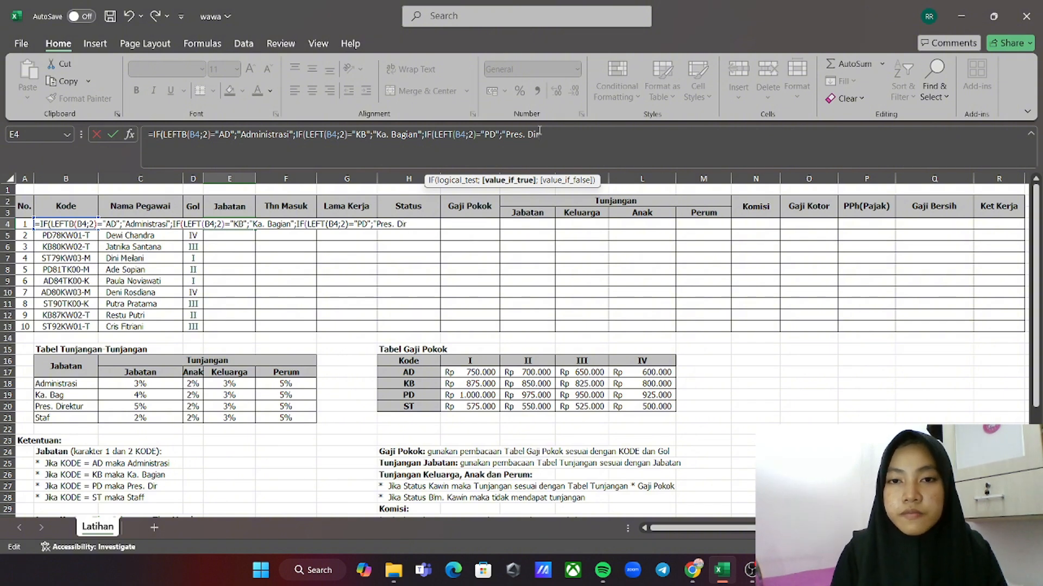
text(r";if)
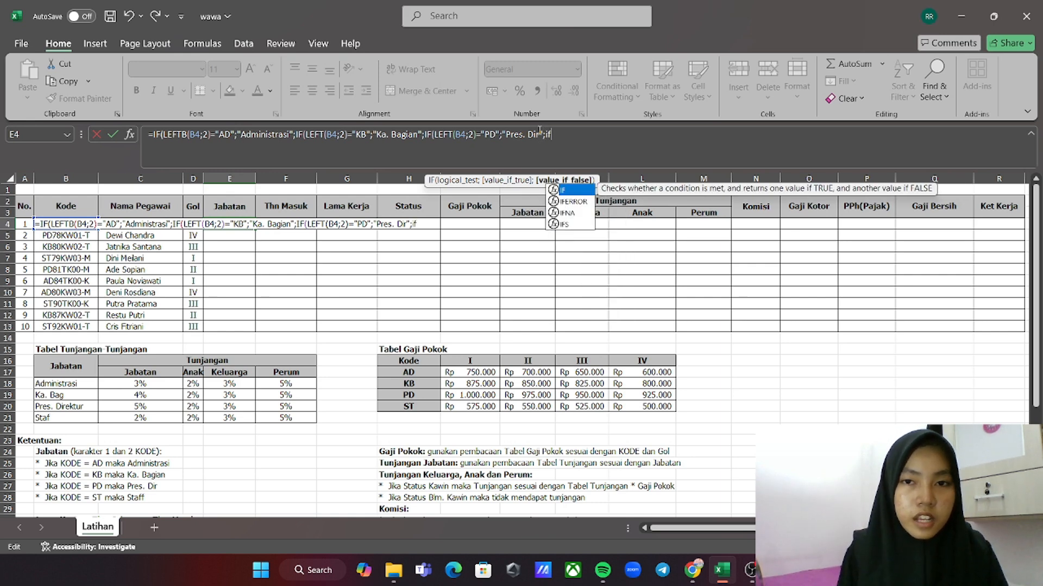
Set the fourth IF's logical test to LEFT(B4;2)="ST", followed by the separator for the value if true
double_click(574, 191)
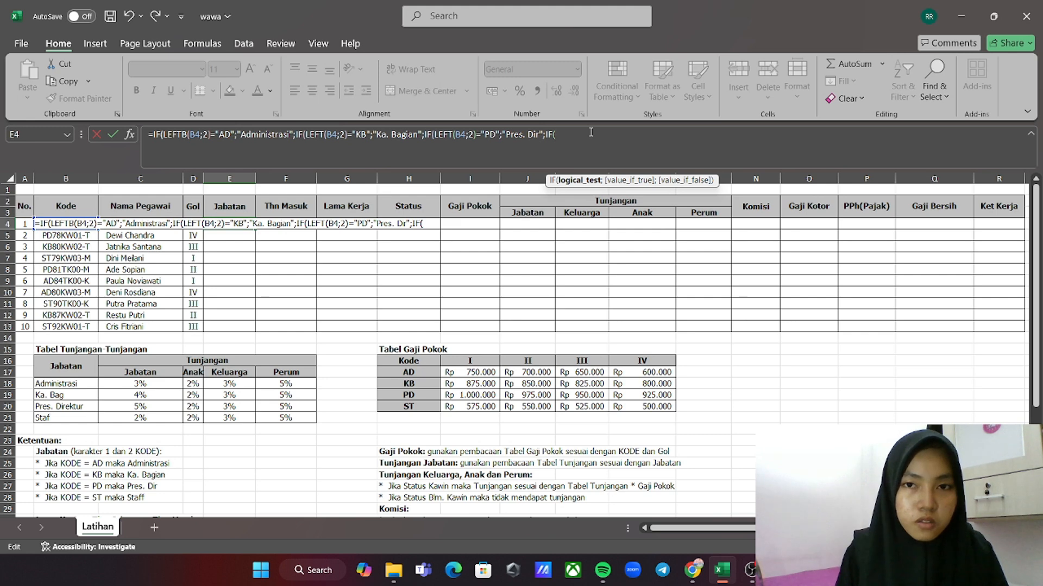
text(lef)
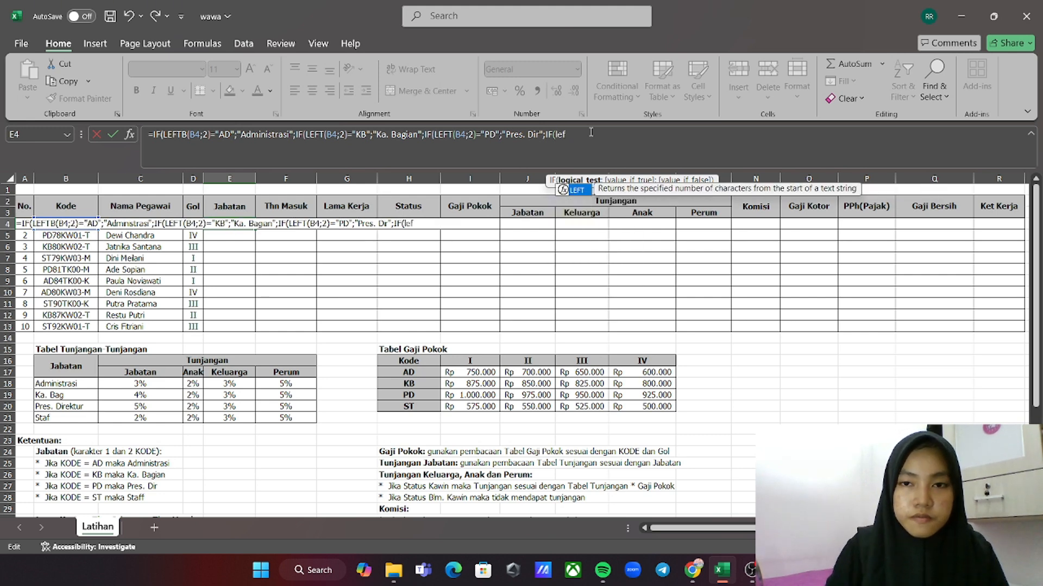
double_click(583, 191)
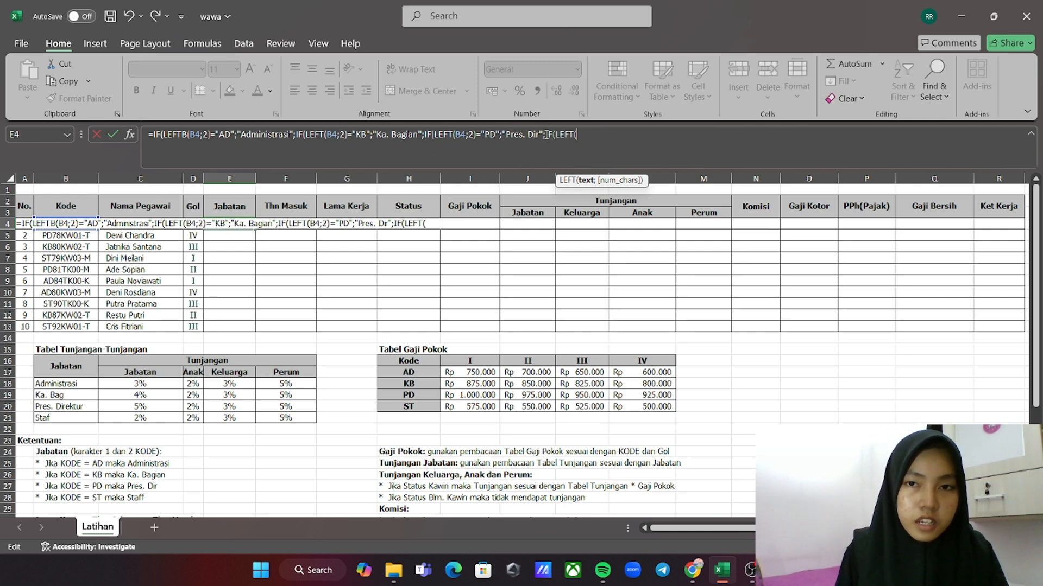
text(B)
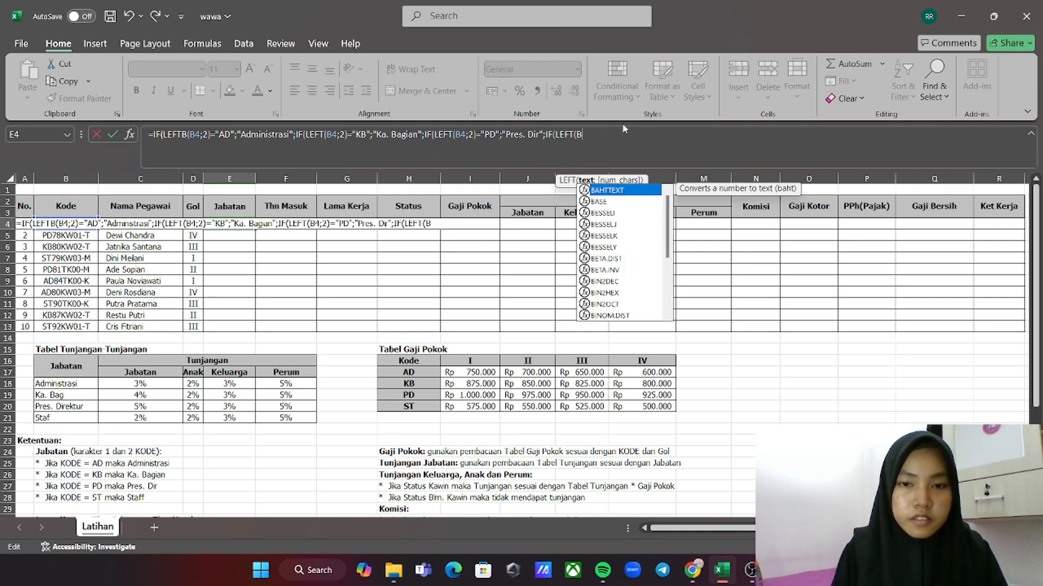
text(4;)
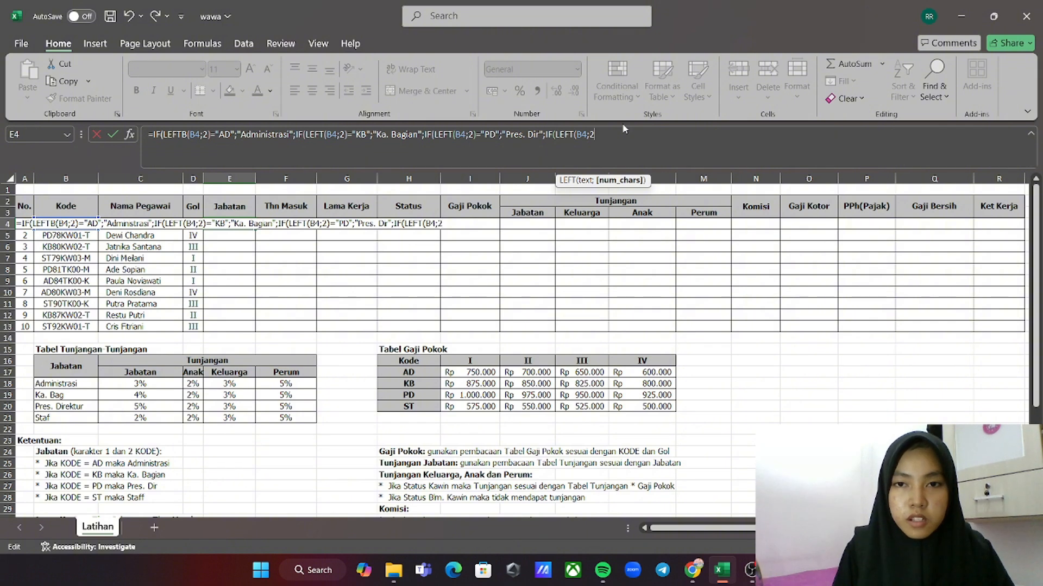
text(2)="ST)
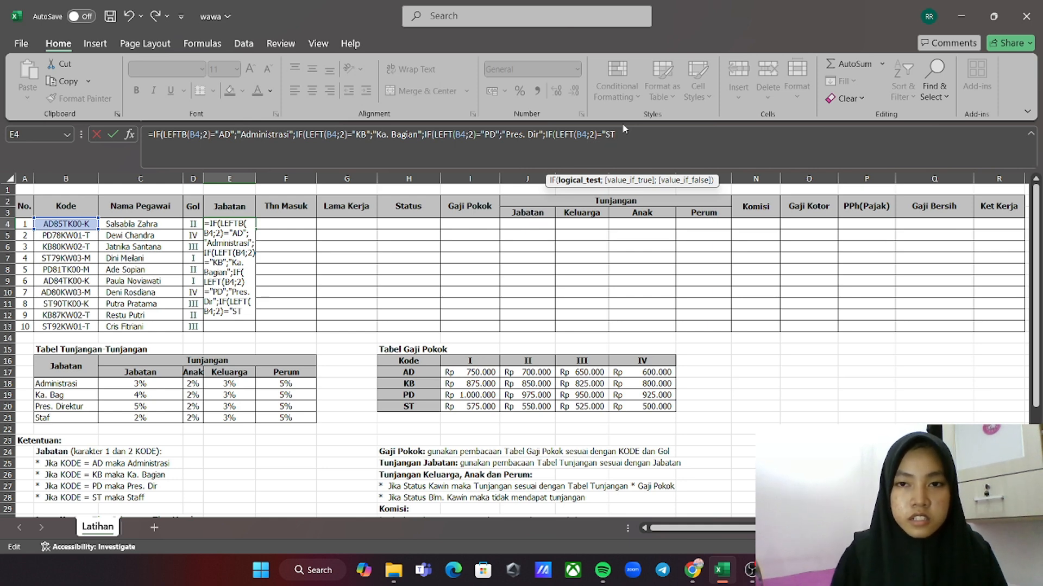
text(")
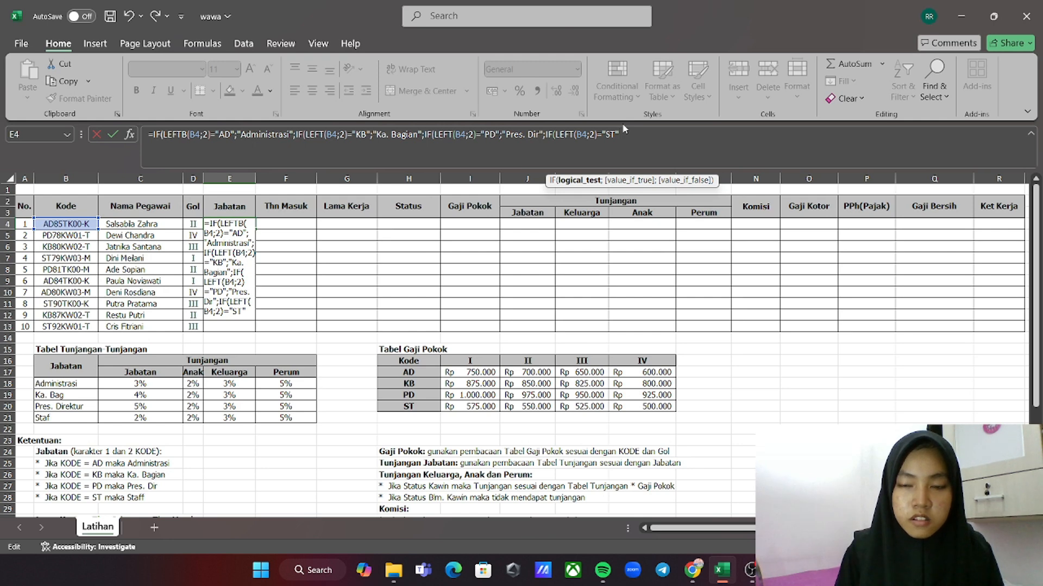
text(;)
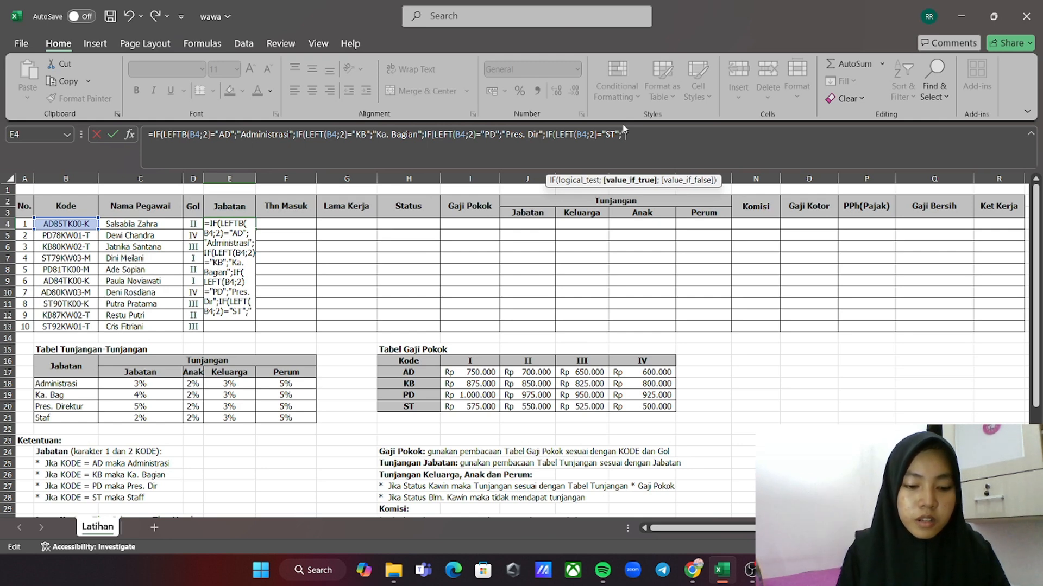
Enter "Staff" as the fourth IF's value if true and "-" as its value if false, and commit the formula with all four IFs closed
text("St)
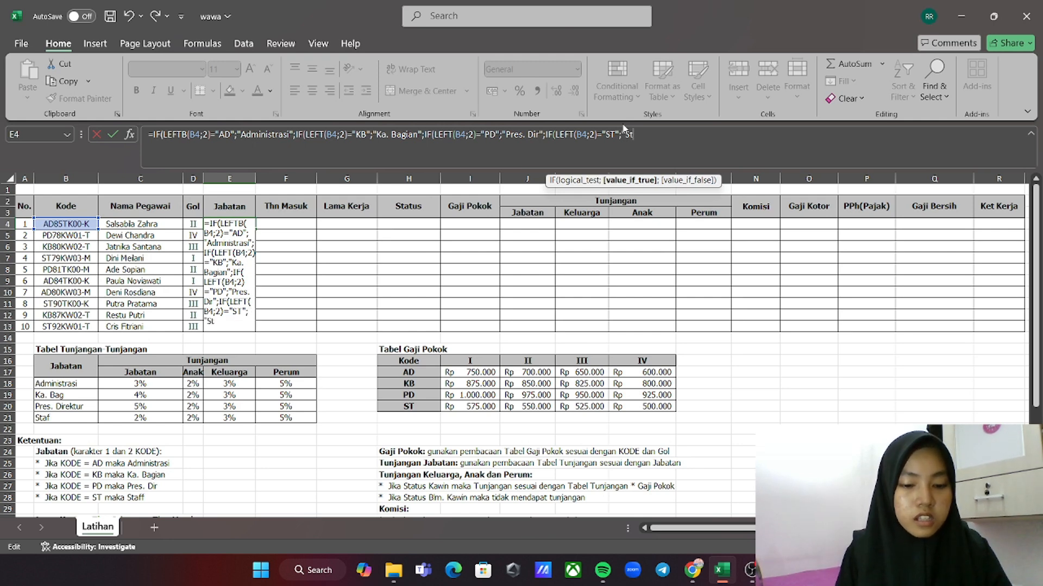
text(aff")
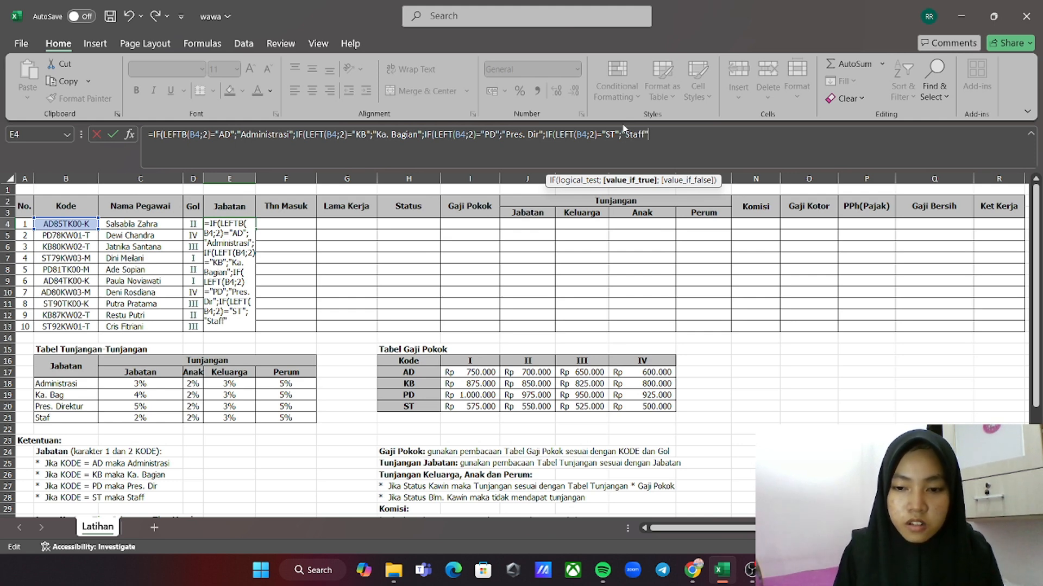
text(;"-)
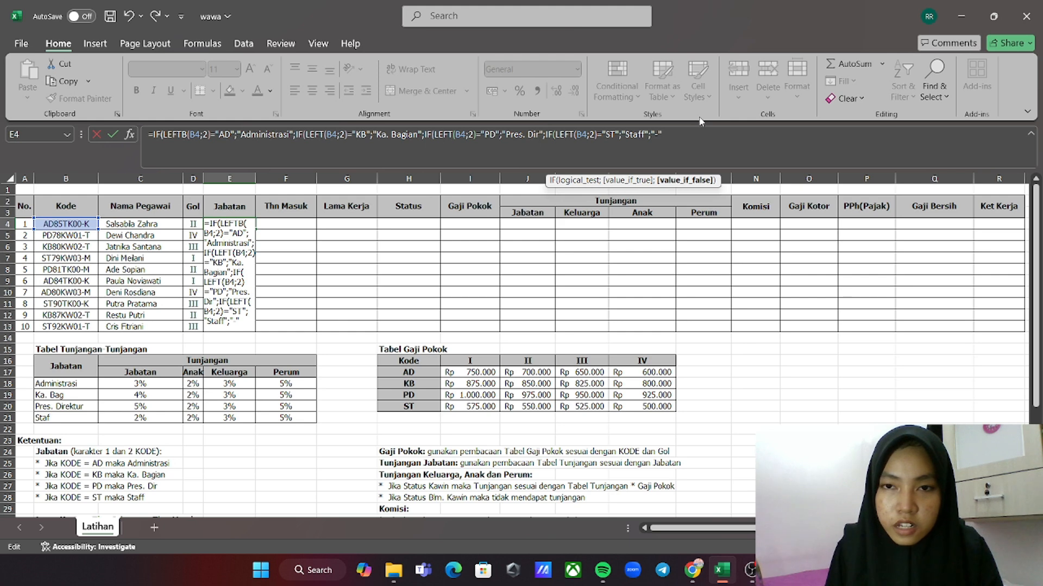
text()))))
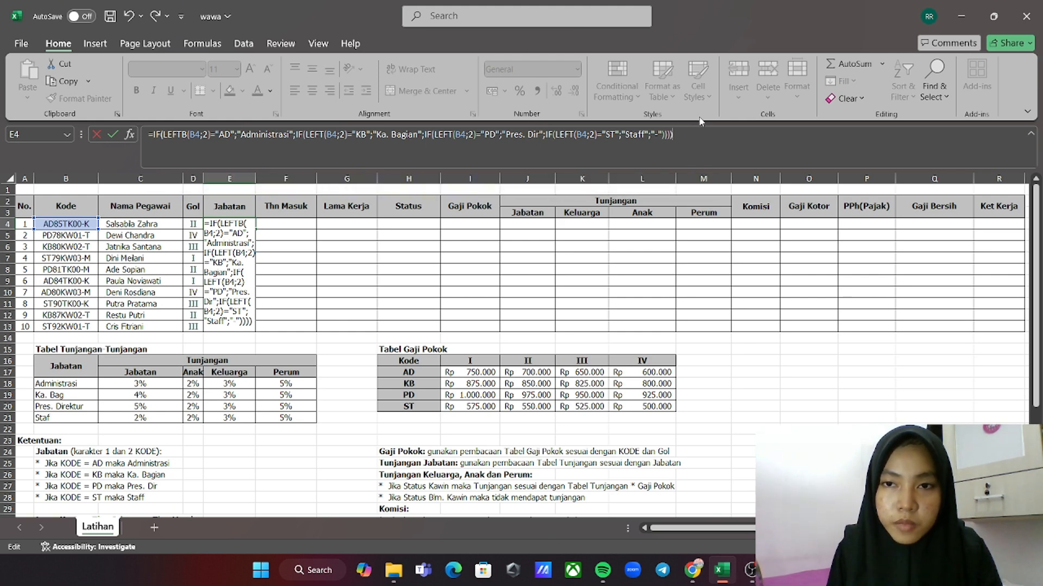
key(Return)
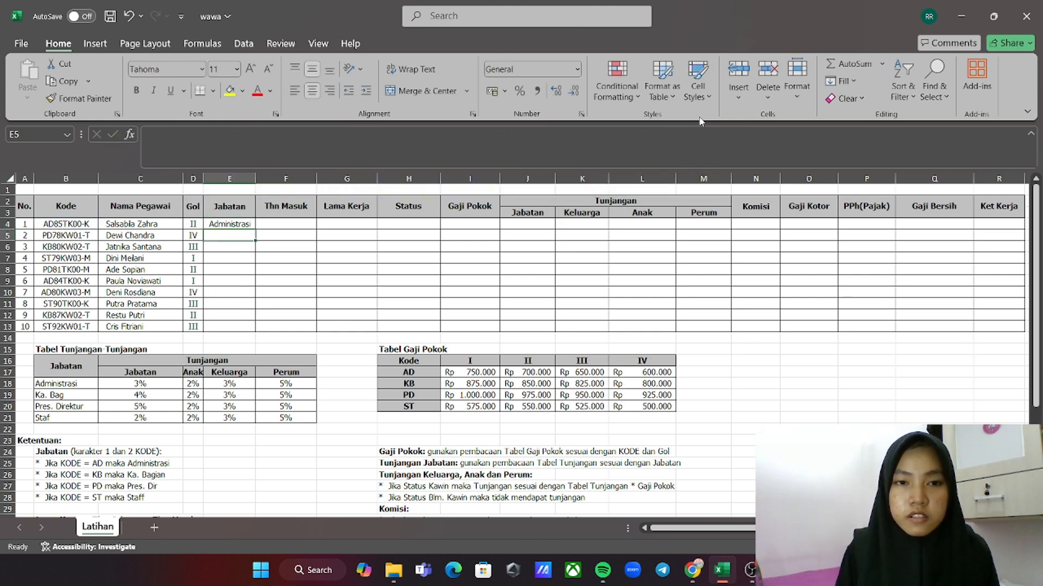
Fill the Jabatan formula from E4 down through E13
click(227, 224)
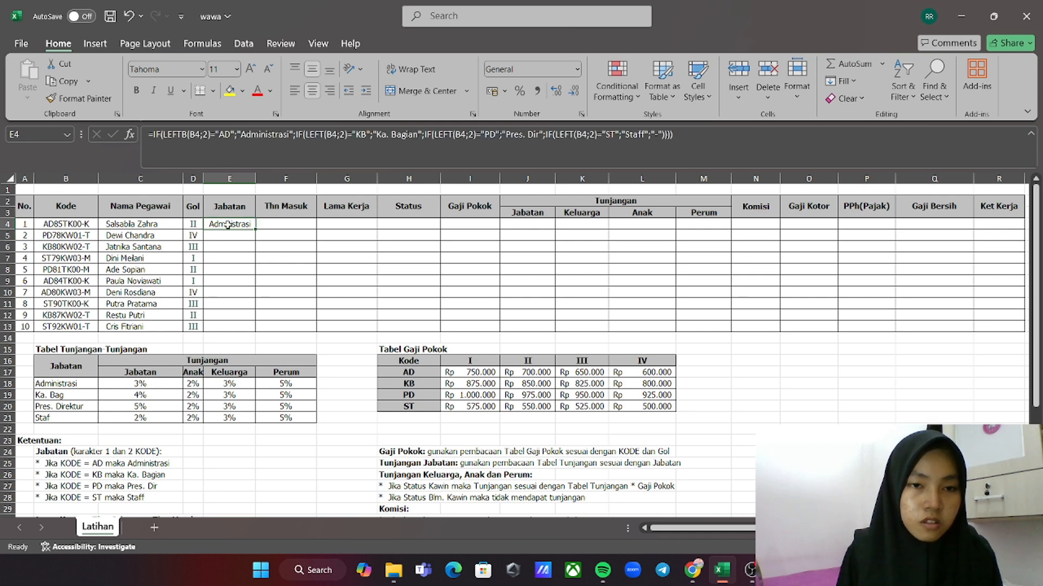
drag(256, 229, 252, 330)
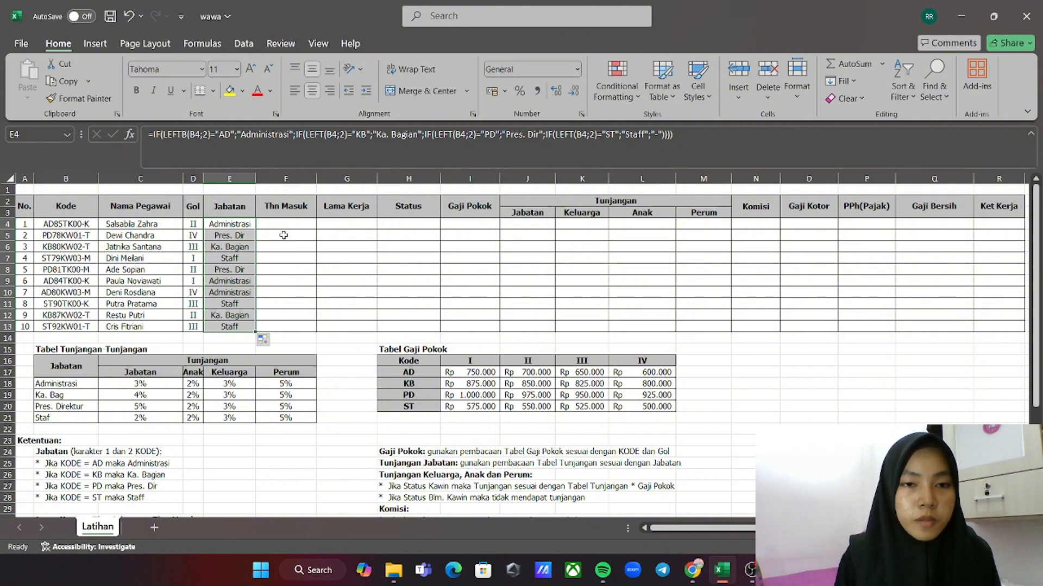
Begin the Thn Masuk formula in F4 with the text "19" followed by the & join operator
scroll(357, 284, down, 5)
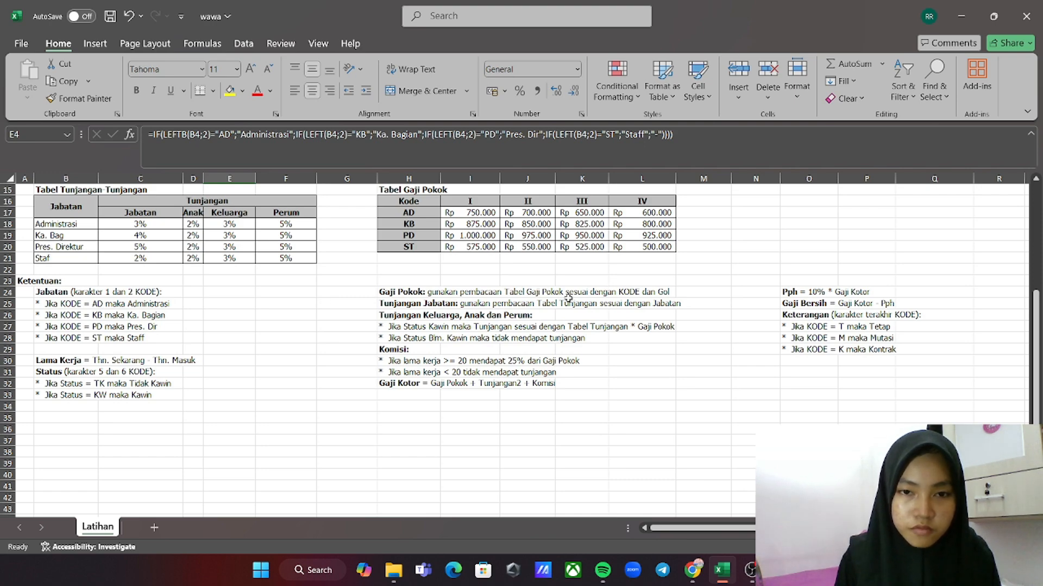
scroll(568, 297, up, 5)
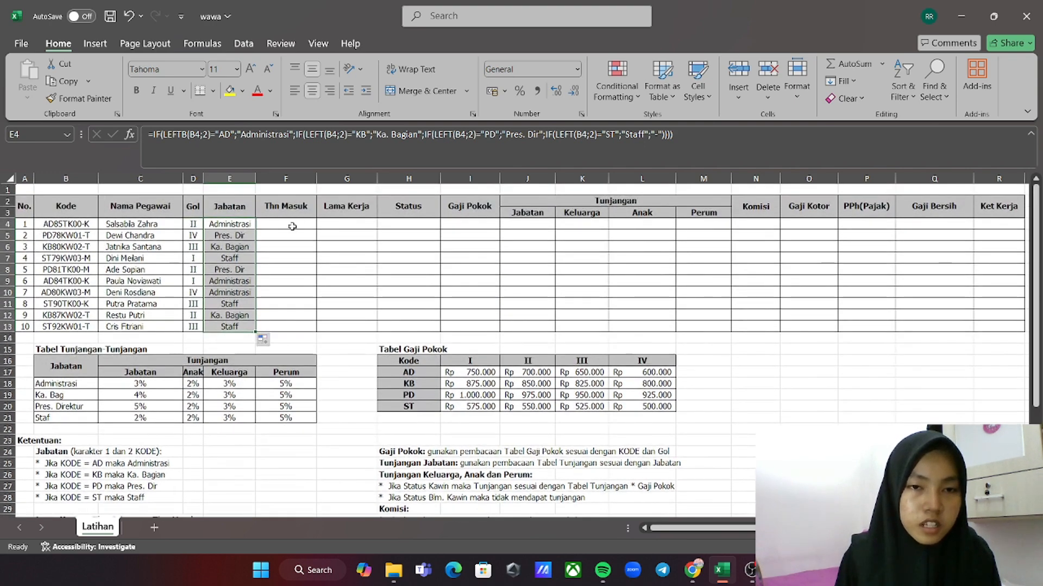
scroll(293, 271, down, 3)
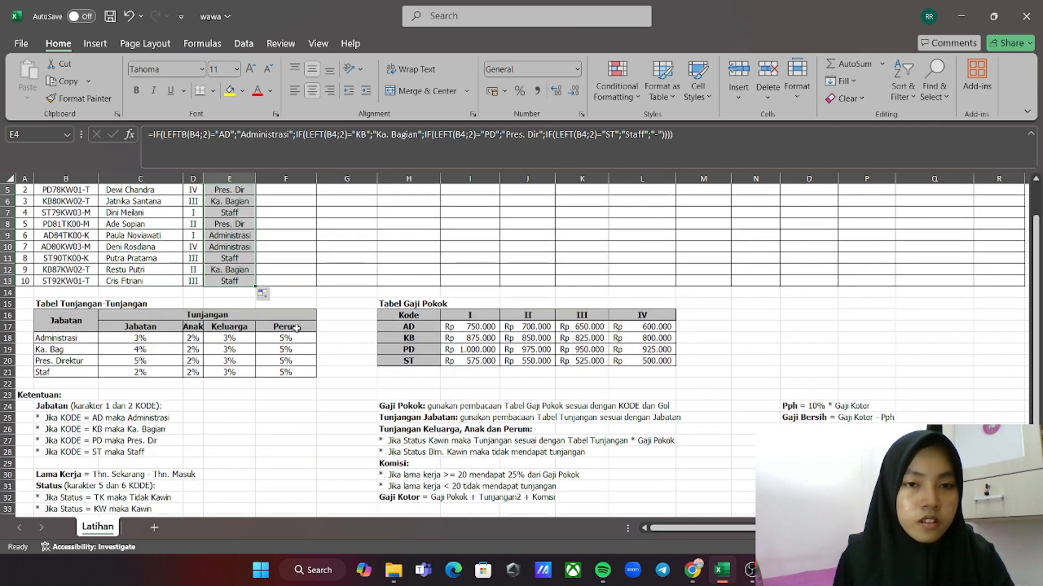
click(291, 186)
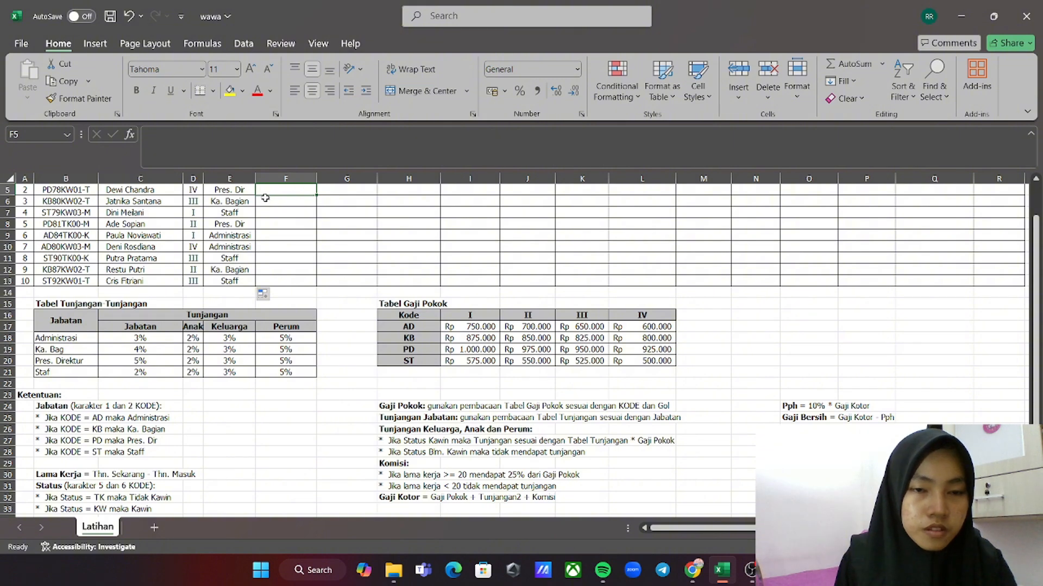
scroll(282, 201, up, 2)
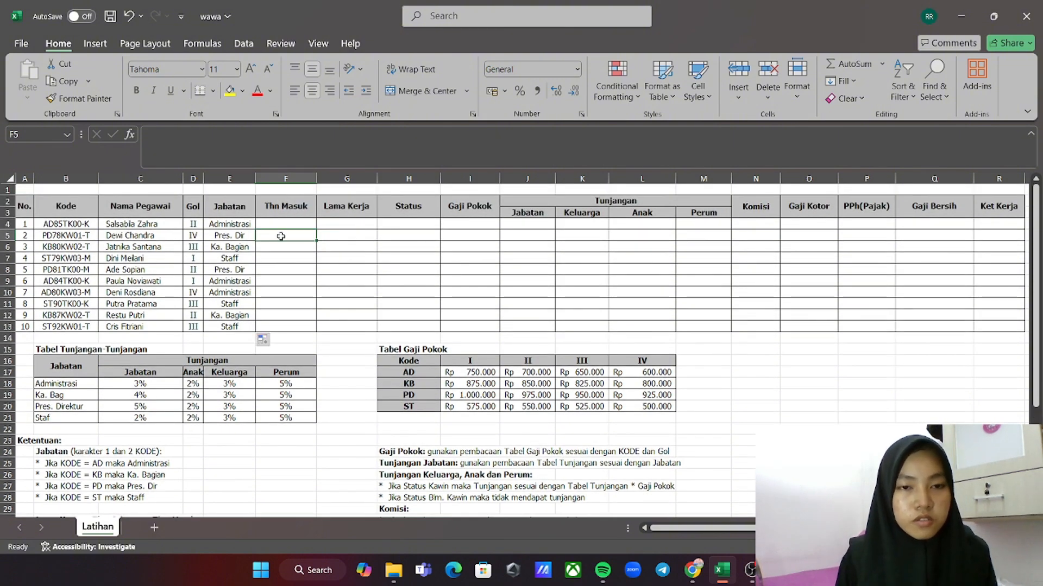
click(282, 225)
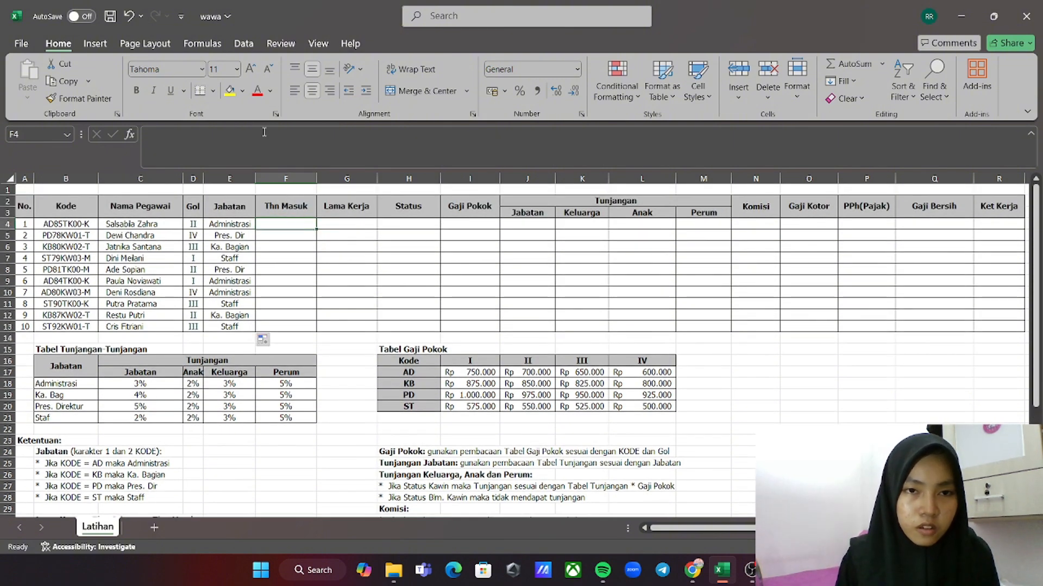
click(205, 129)
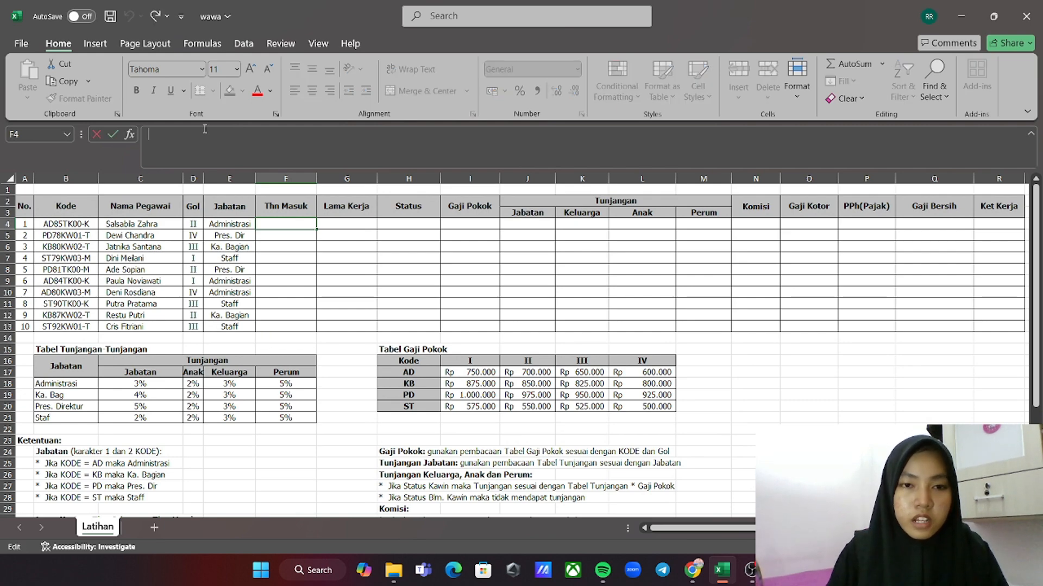
text(=)
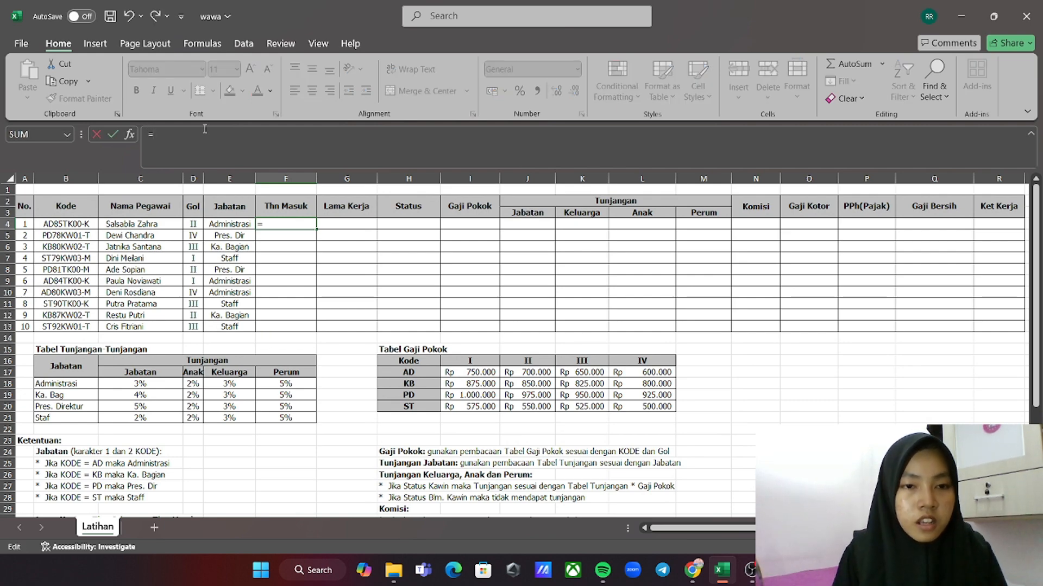
scroll(155, 273, down, 4)
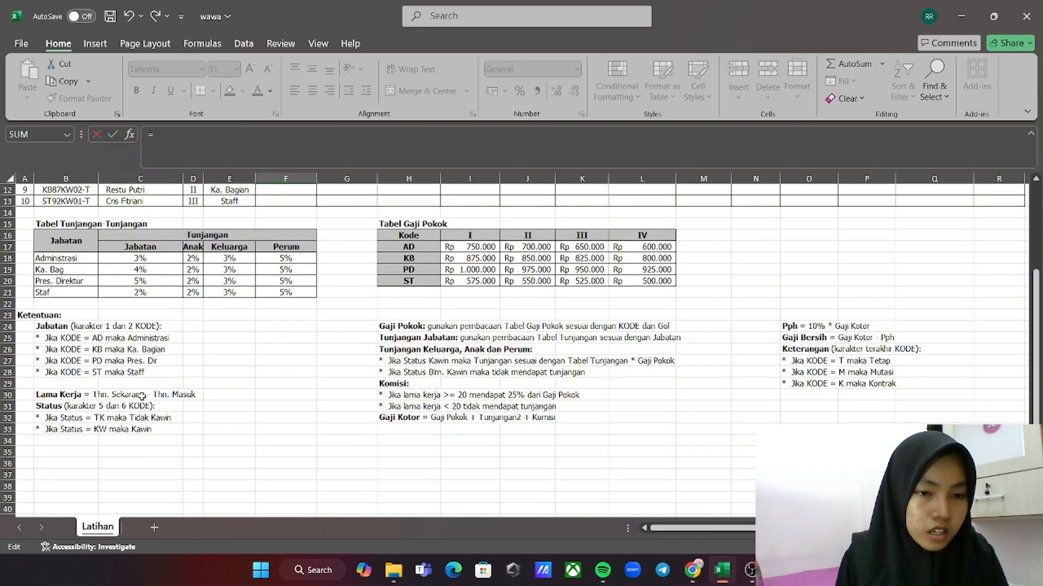
scroll(267, 294, up, 4)
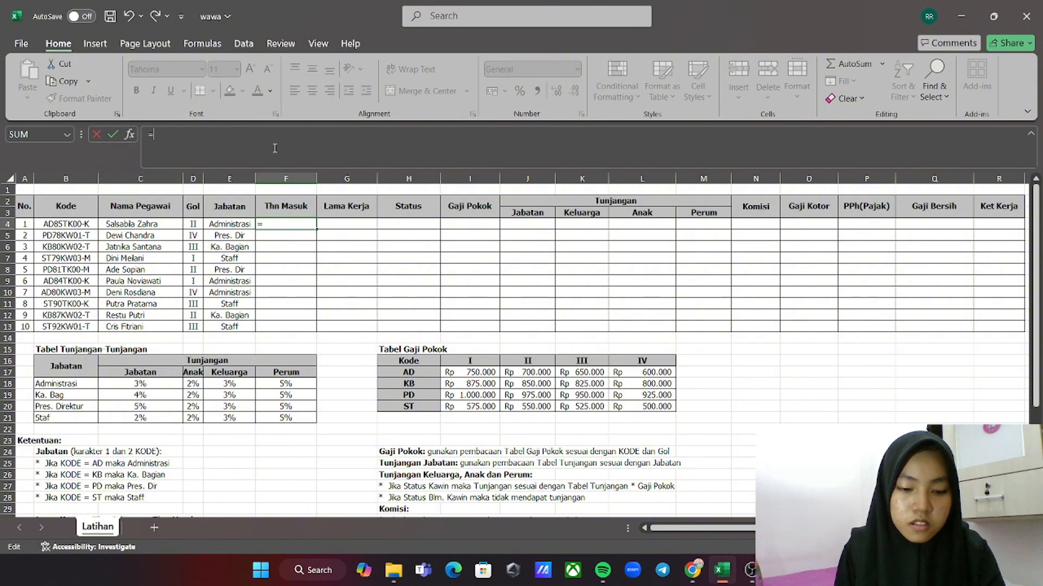
text("1)
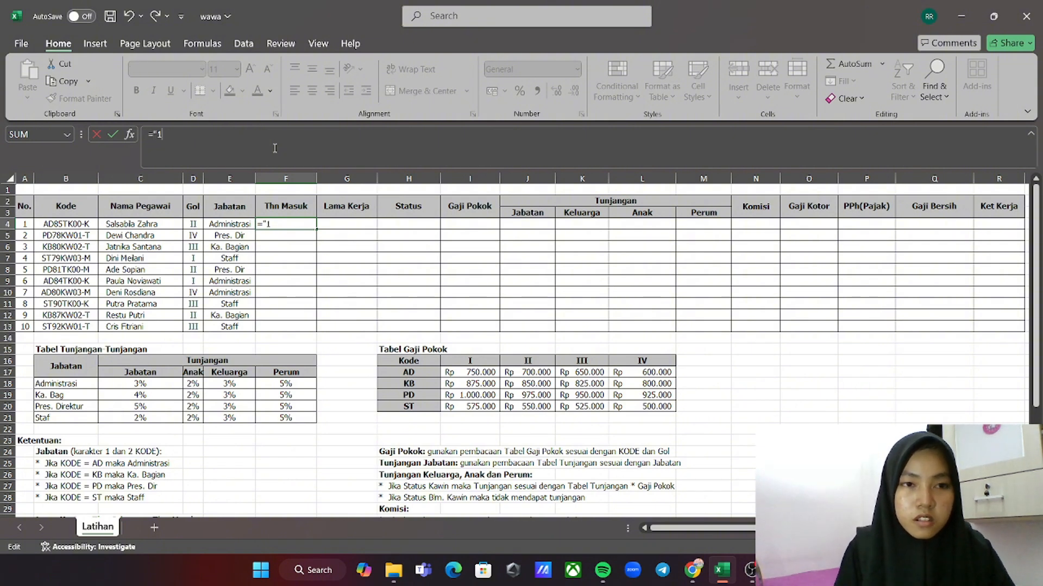
text(9)
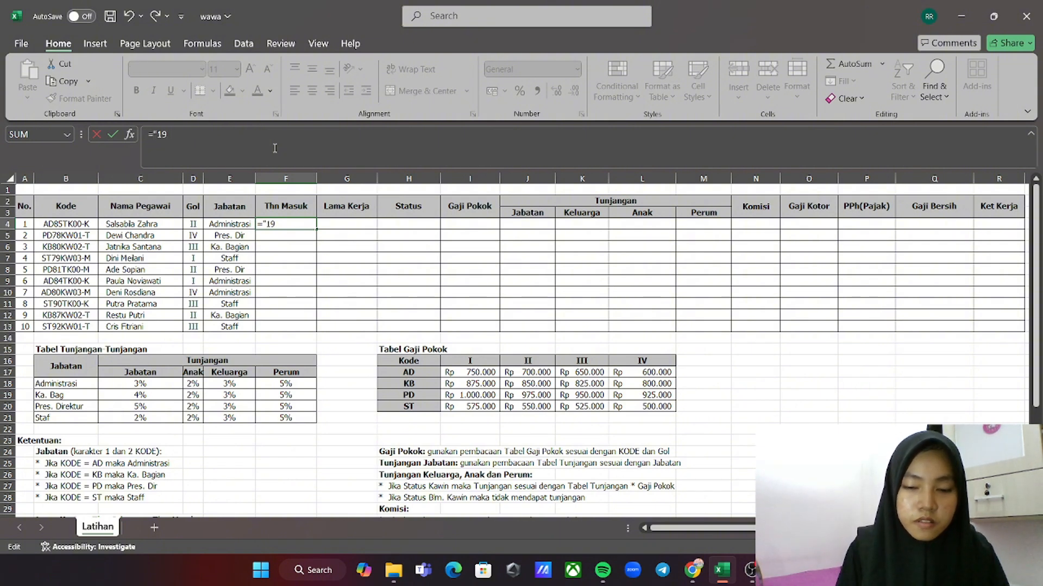
text(")
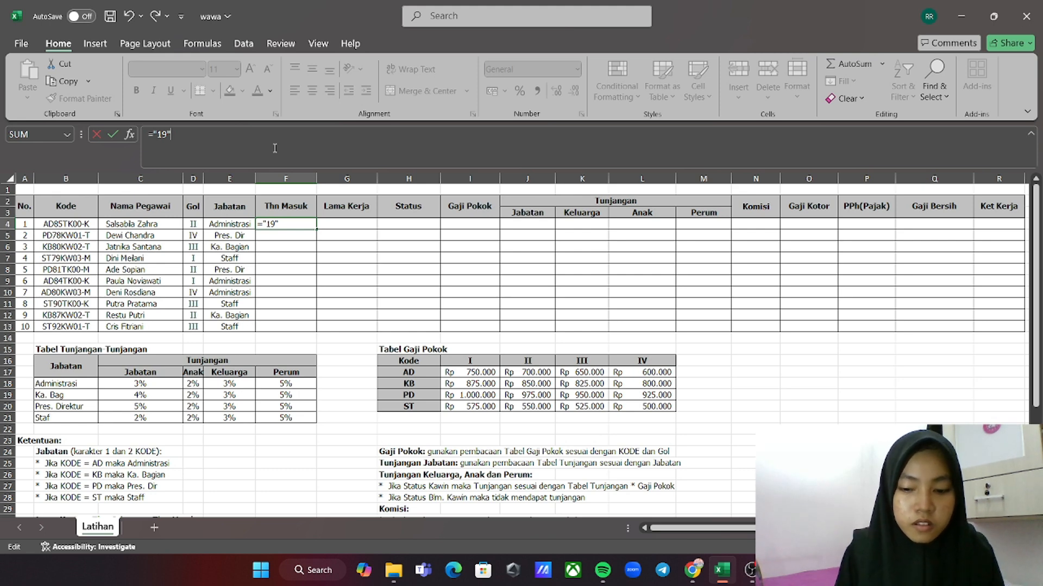
text(&)
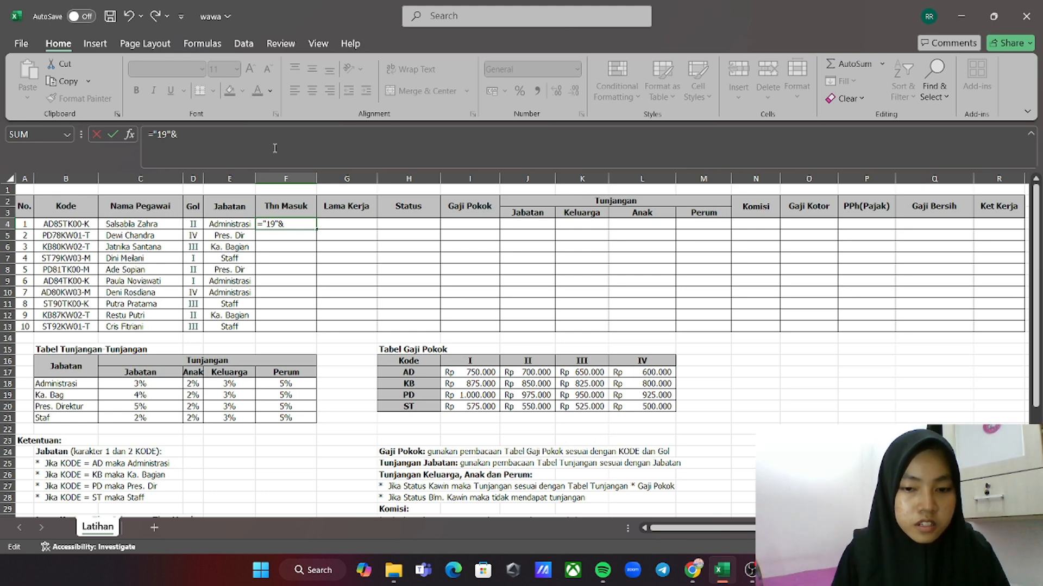
Complete the Thn Masuk formula with MID(B4;3;2) and fill it from F4 down through F13
text(mid)
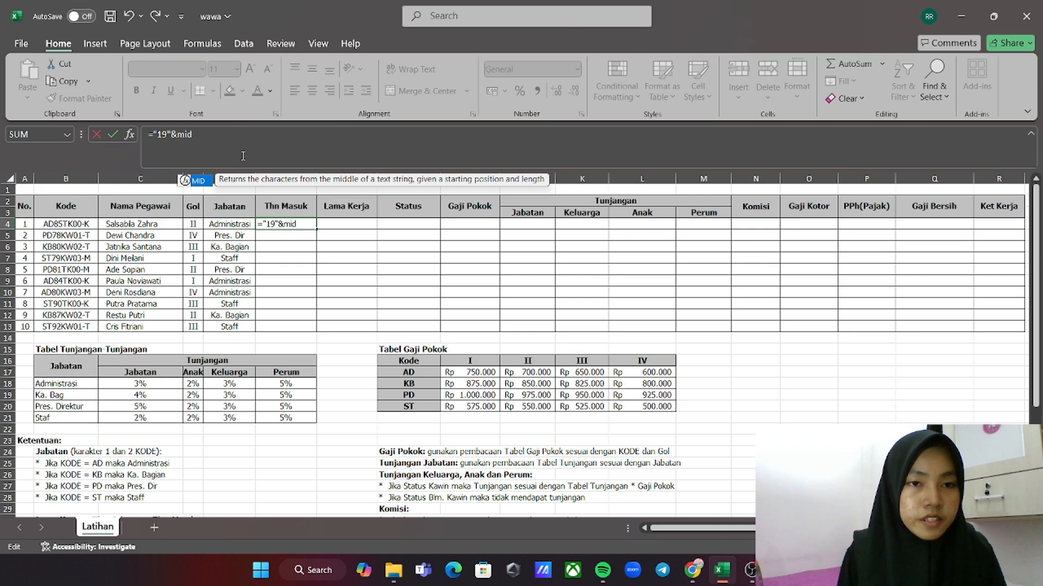
double_click(207, 185)
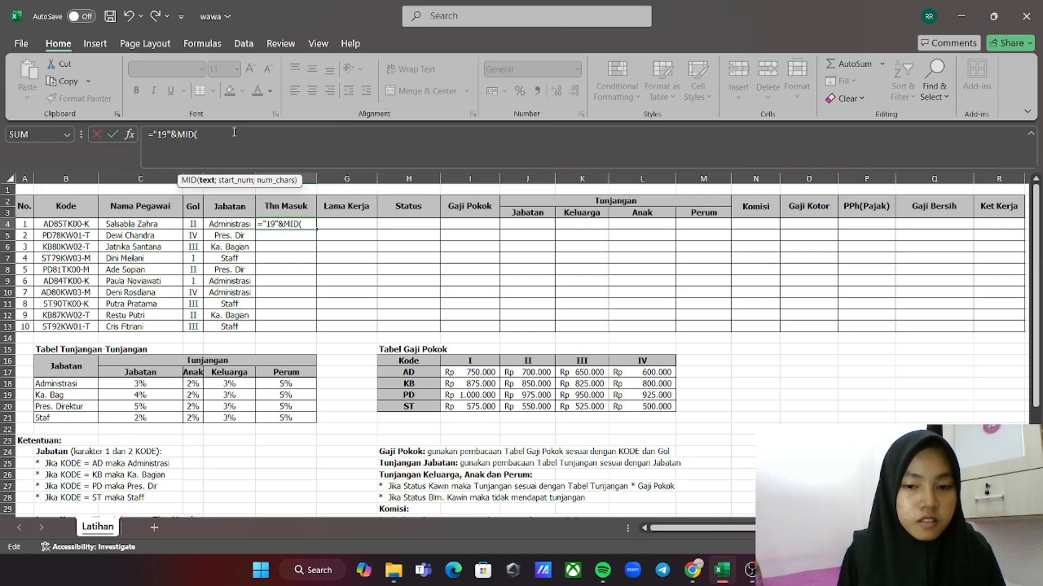
click(53, 224)
text(;)
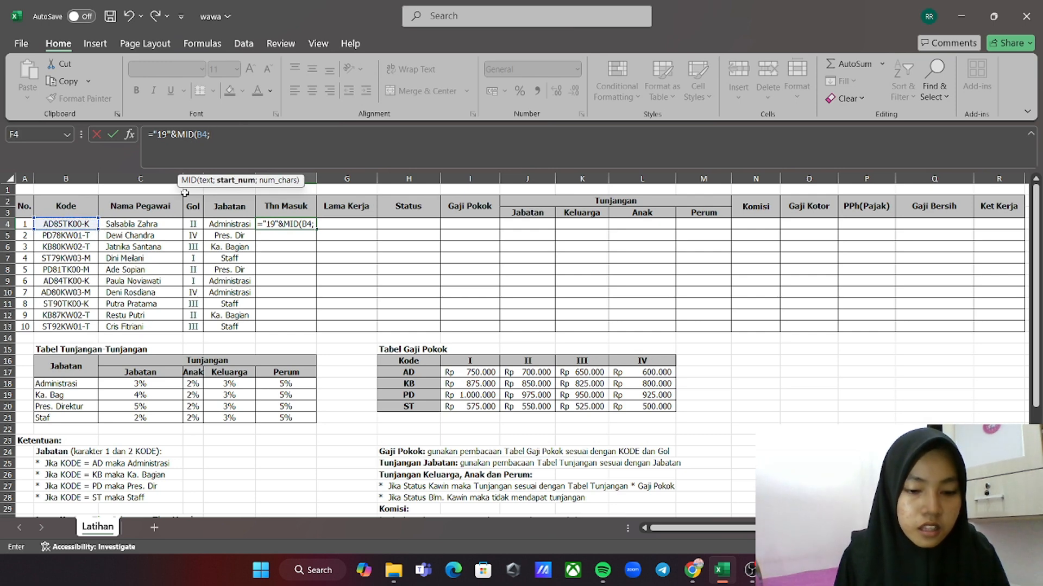
text(3)
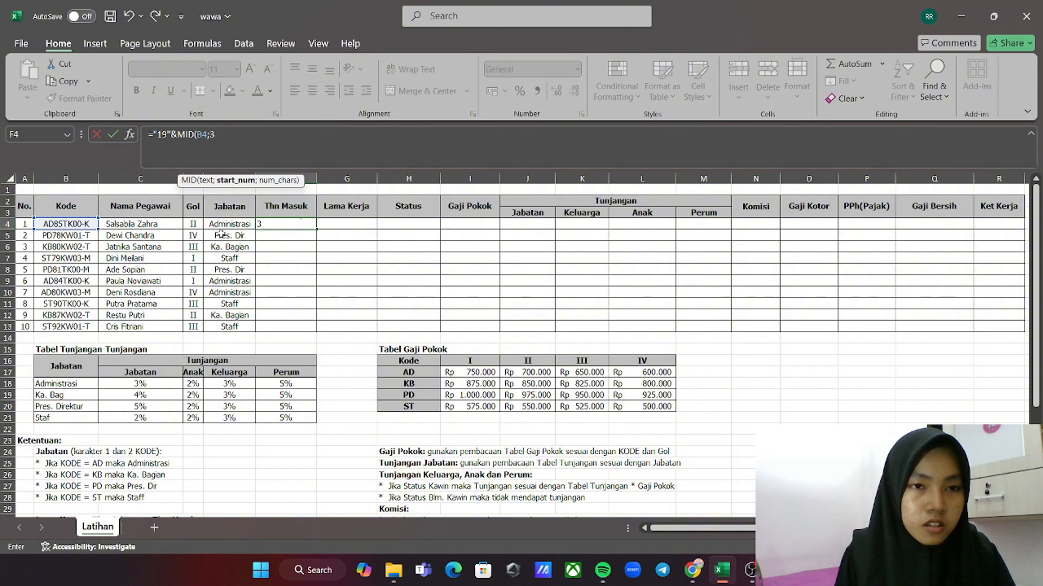
text(;)
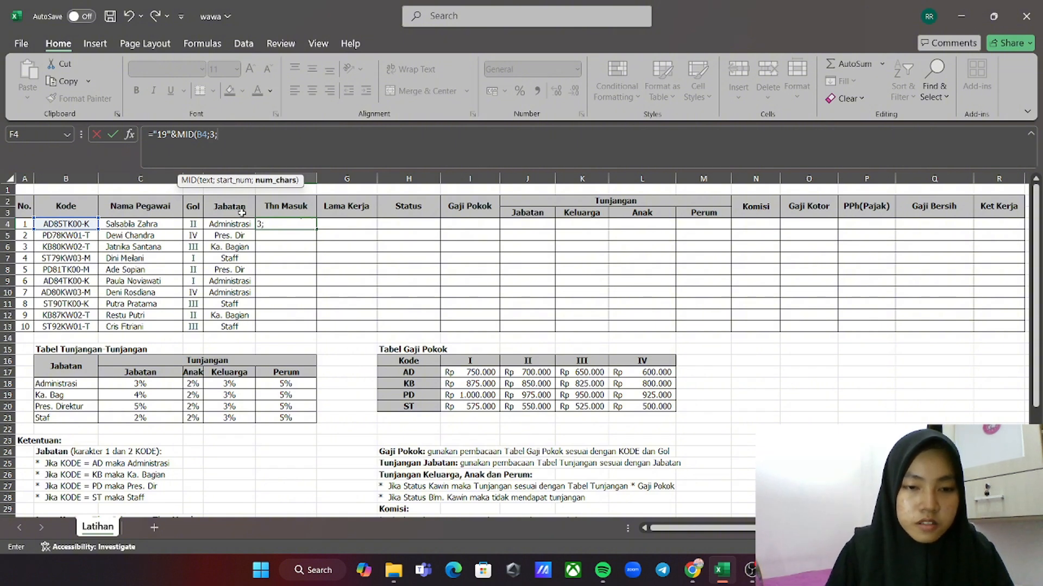
text(2))
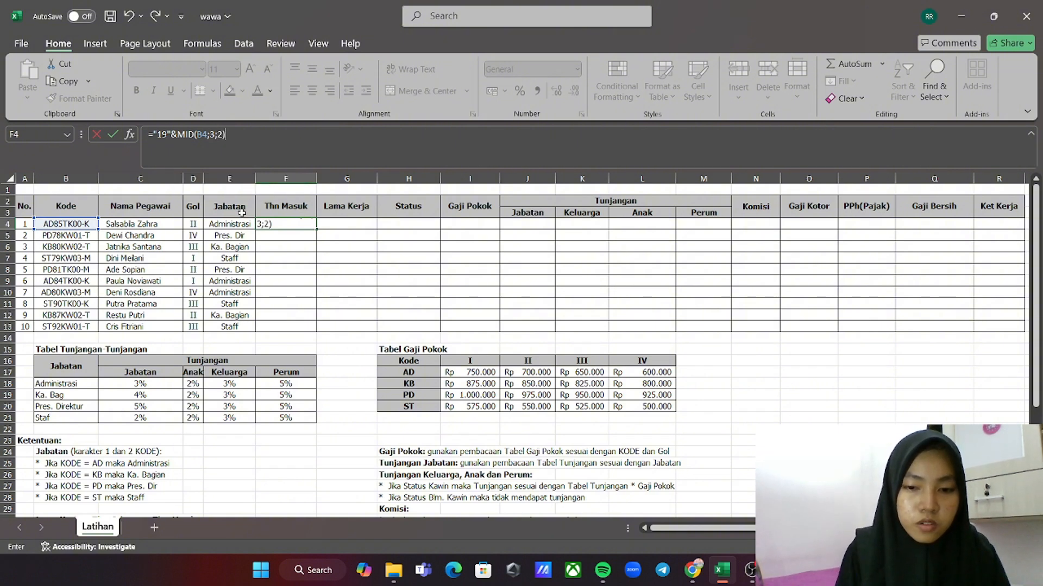
key(ctrl+Return)
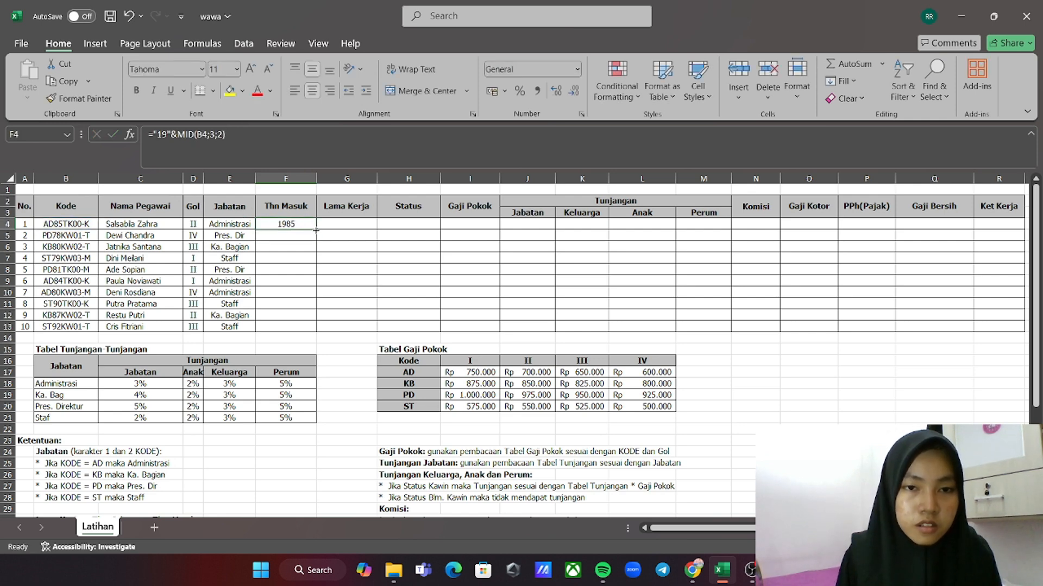
drag(316, 229, 314, 334)
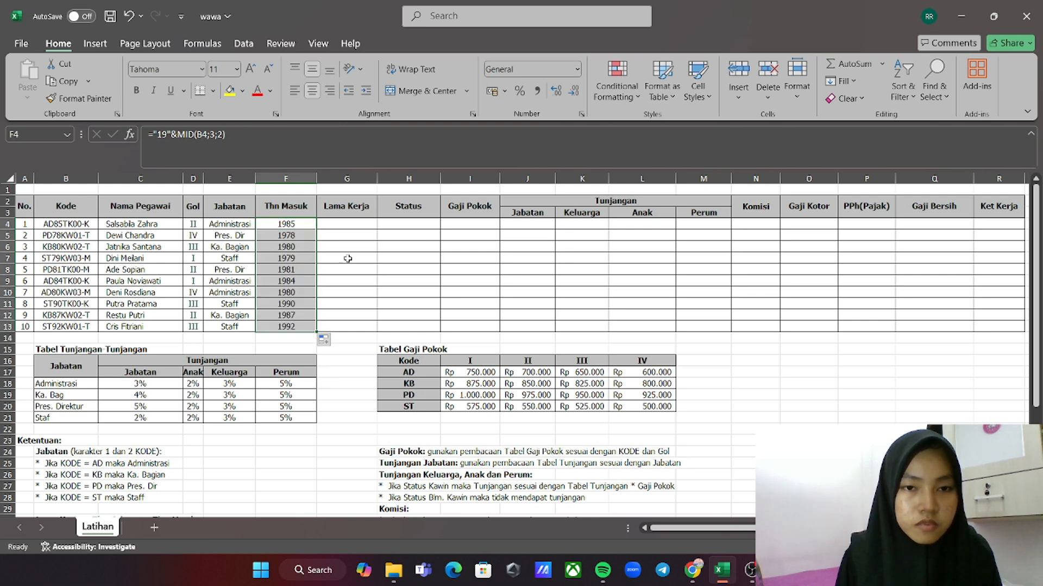
Begin the Lama Kerja formula in G4 with =YEAR(TODAY()) followed by the minus operator
click(359, 226)
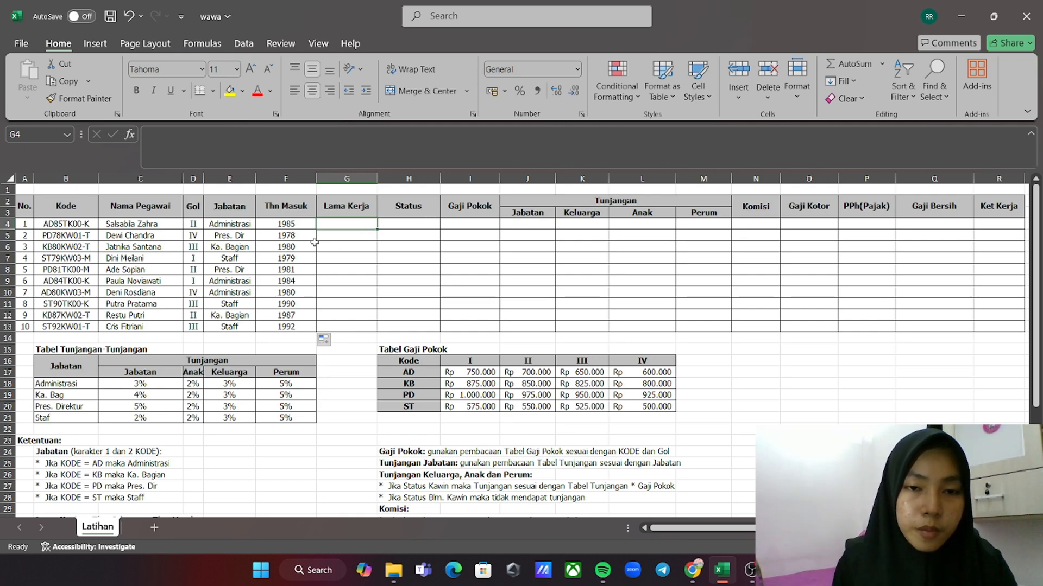
scroll(349, 295, down, 4)
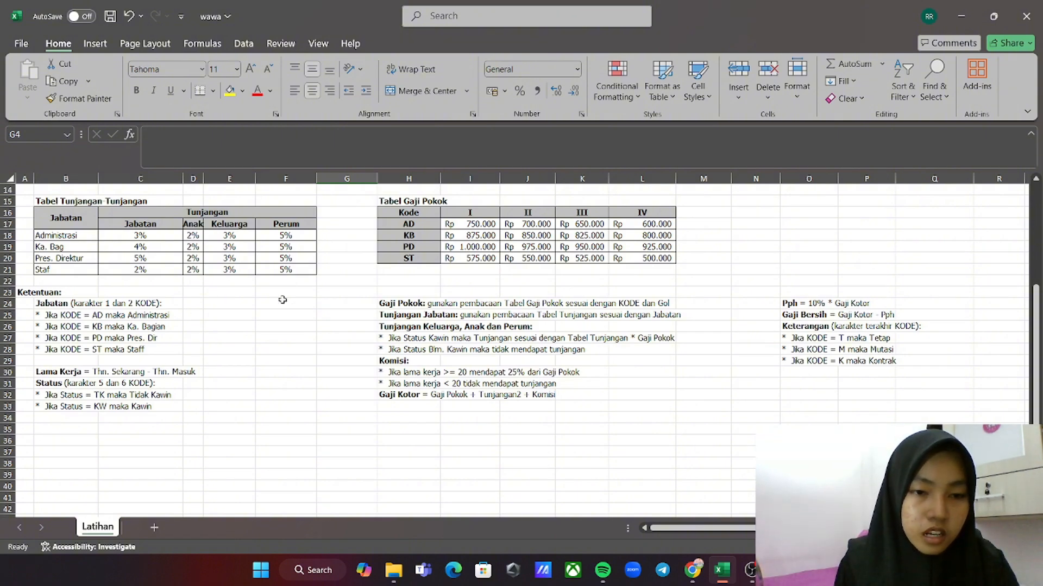
click(296, 147)
scroll(353, 218, up, 1)
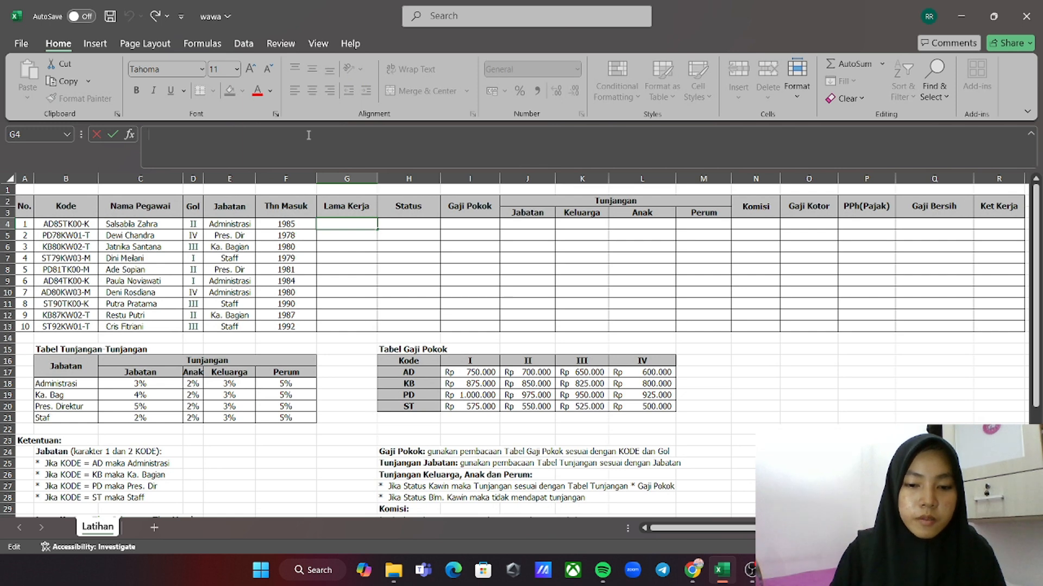
text(=ye)
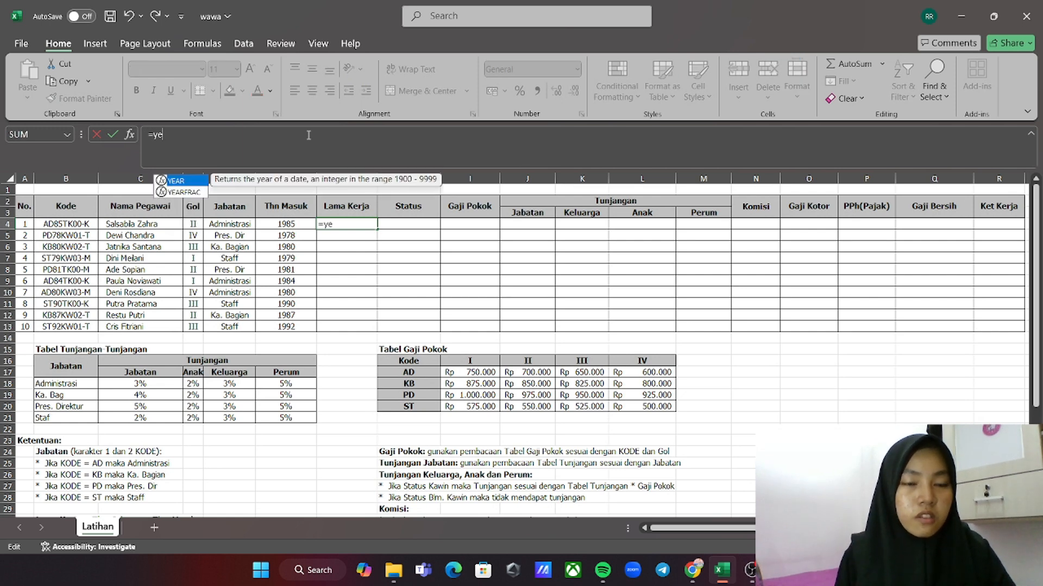
double_click(179, 181)
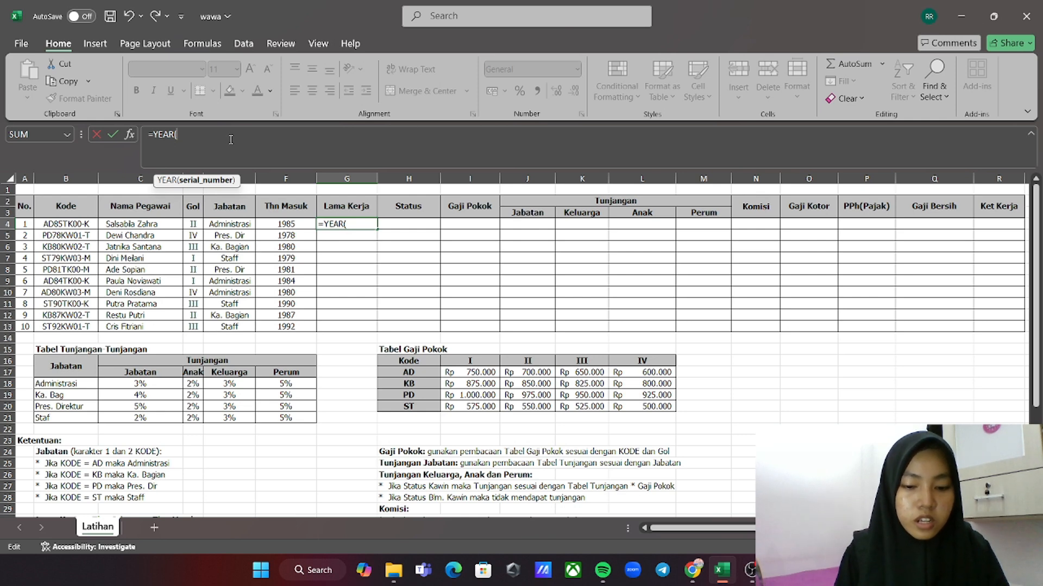
text(today)
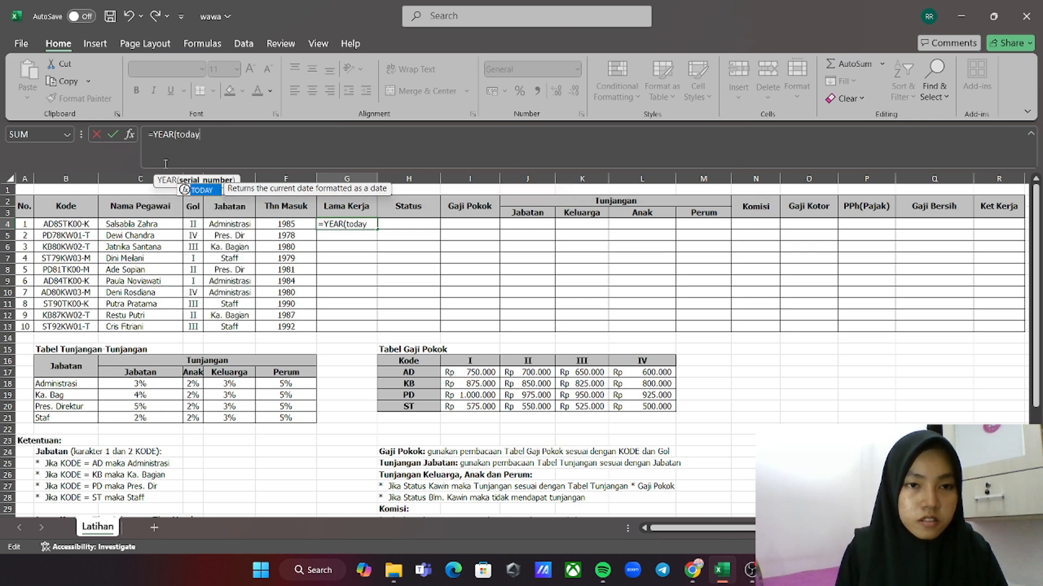
double_click(202, 190)
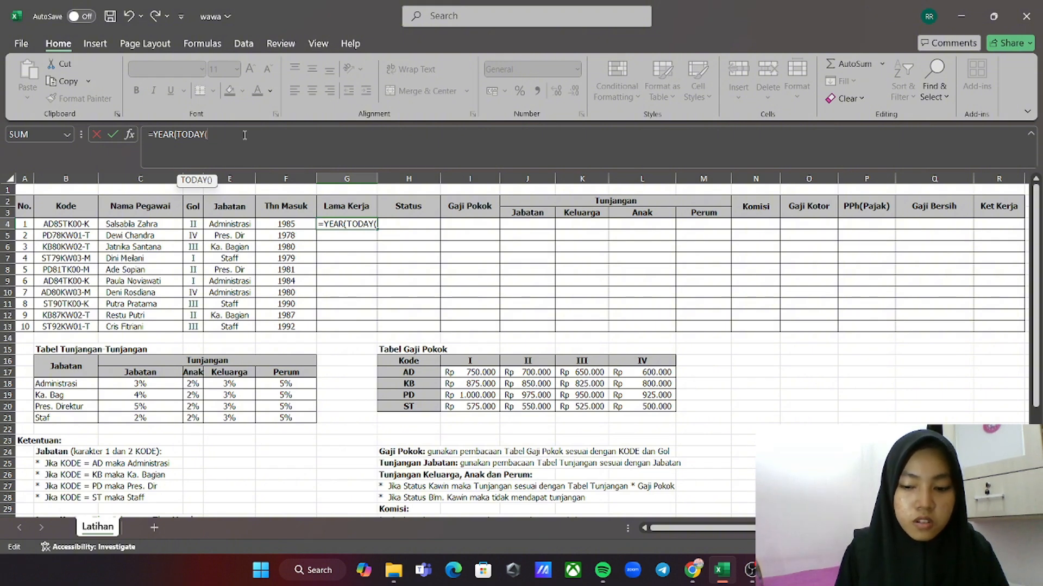
text())-)
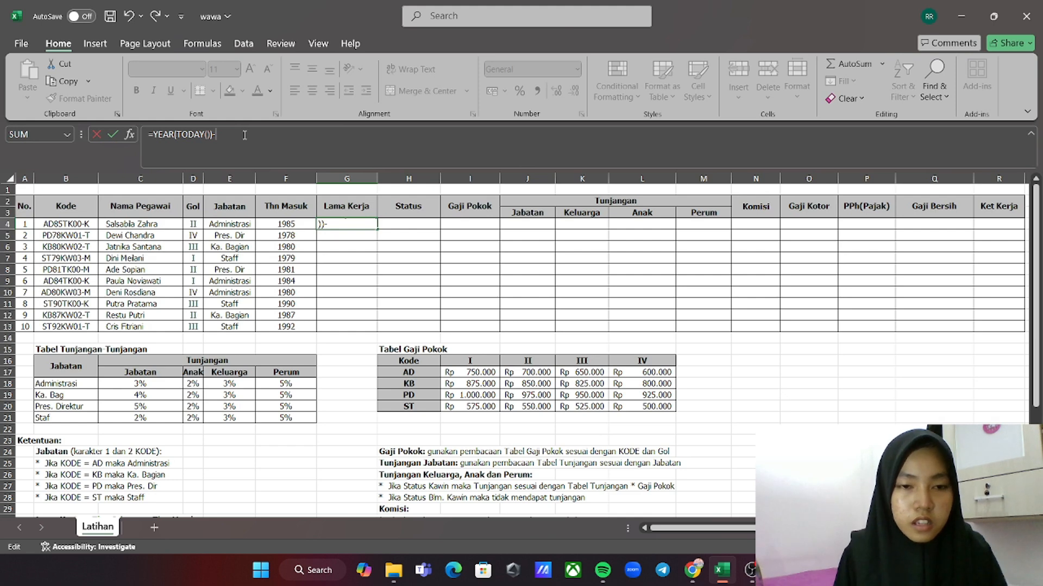
Complete the Lama Kerja formula by subtracting F4 and fill it from G4 down through G13
click(276, 225)
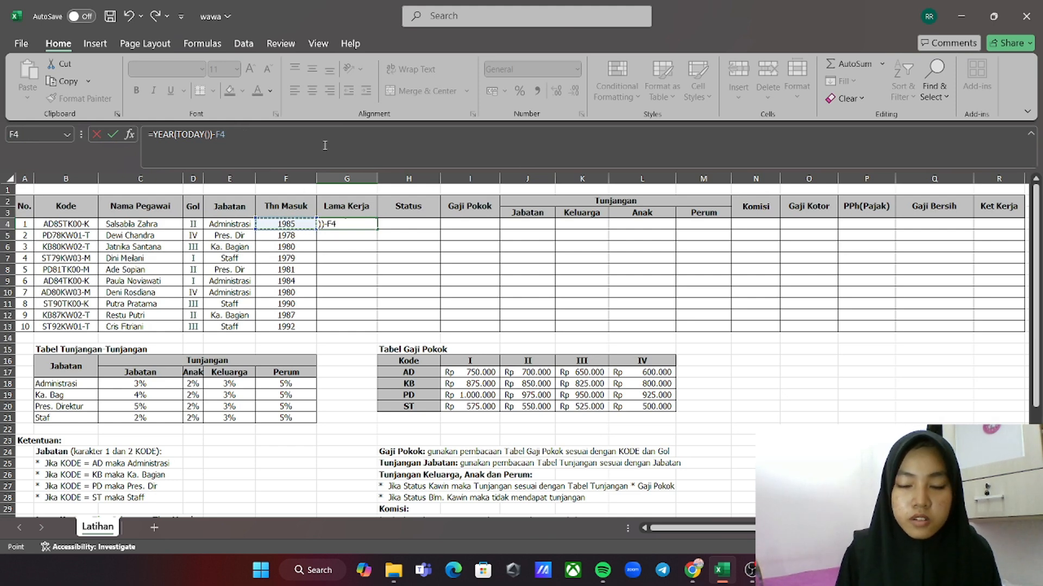
key(Return)
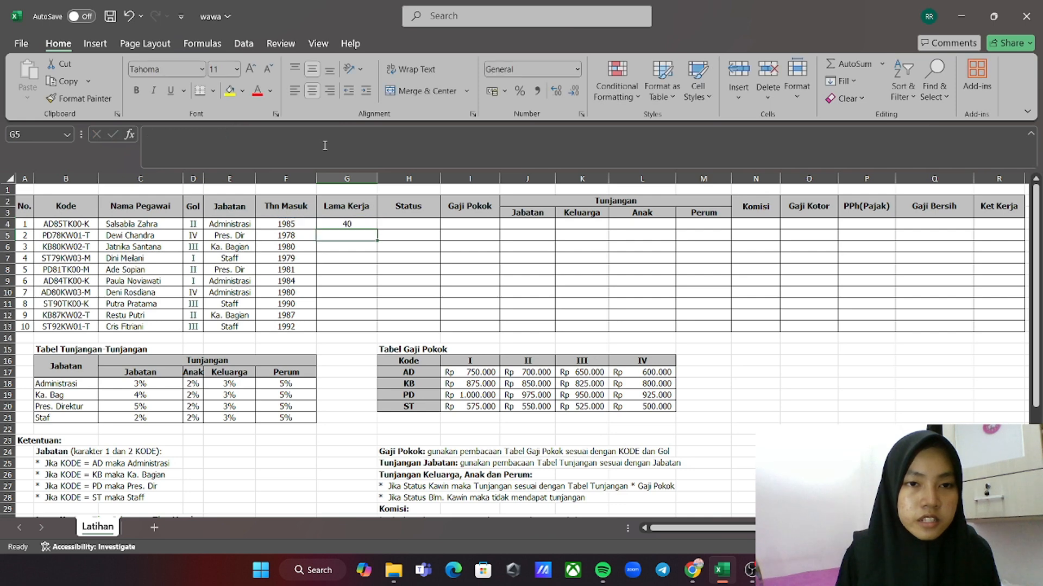
click(368, 225)
drag(377, 228, 377, 333)
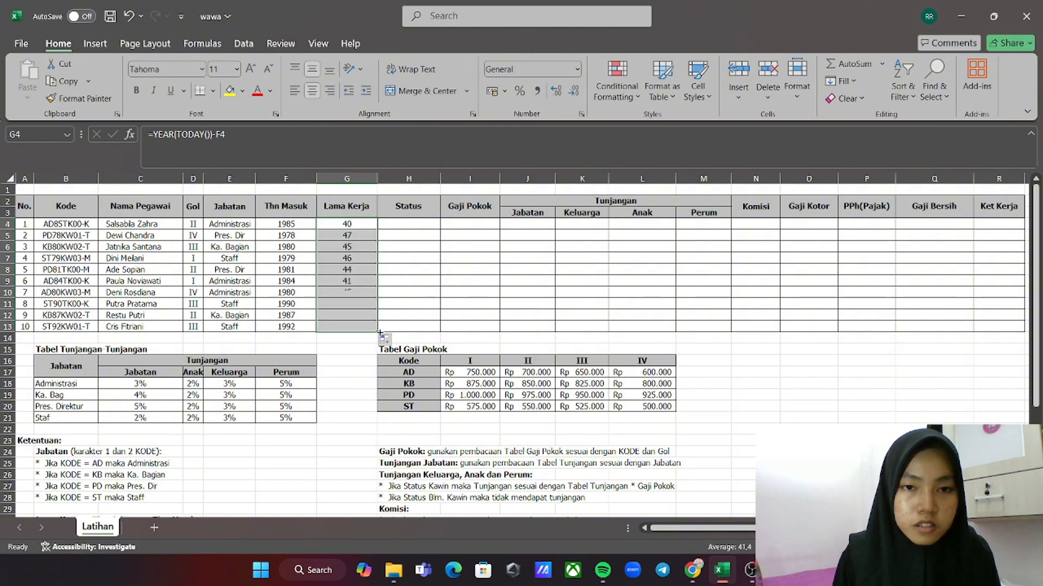
Check the Status rules under Ketentuan and begin the Status formula in H4 with the IF function
click(424, 221)
scroll(342, 328, down, 5)
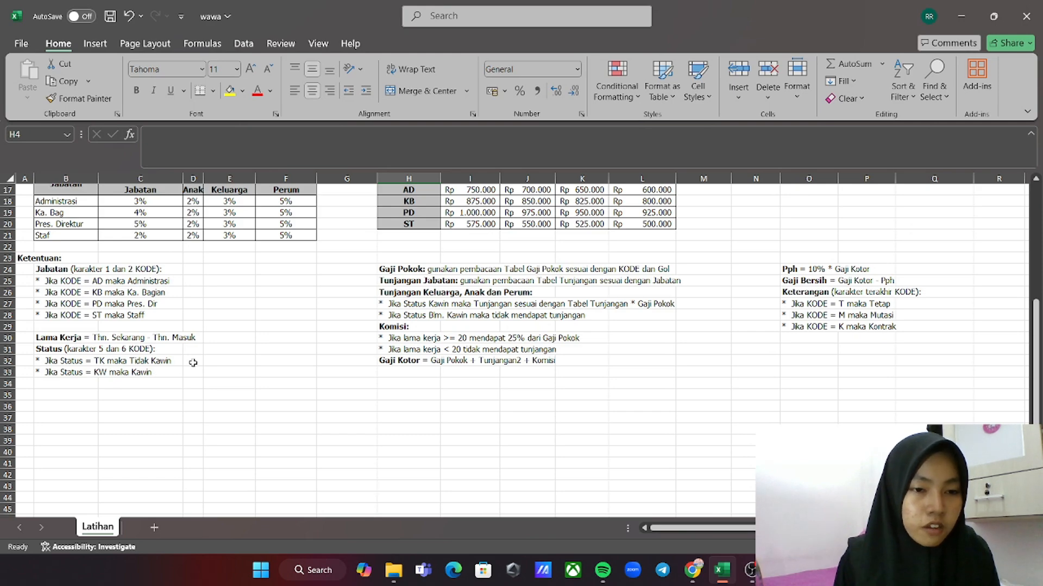
scroll(278, 311, up, 5)
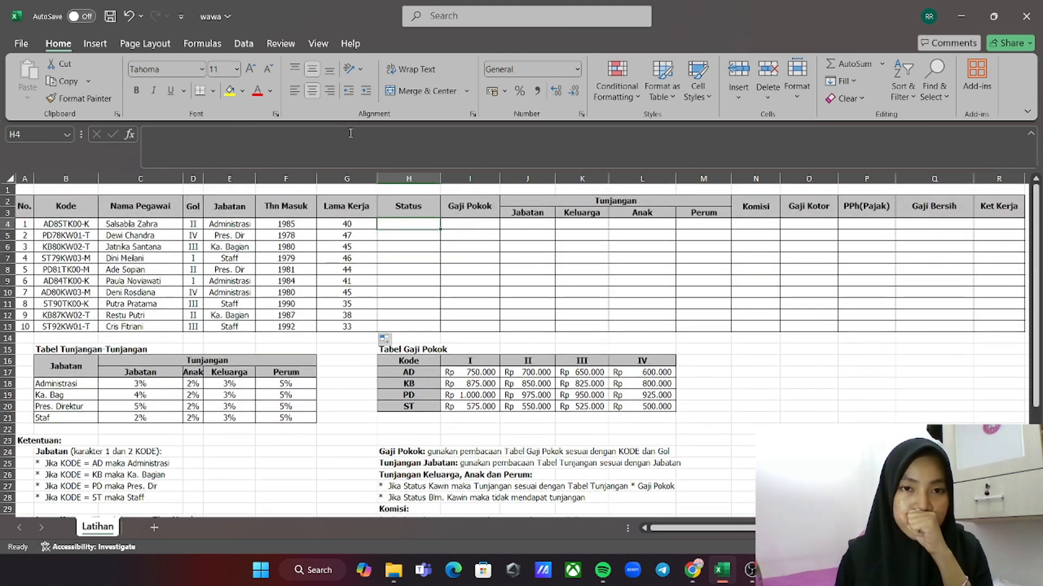
click(351, 134)
text(=)
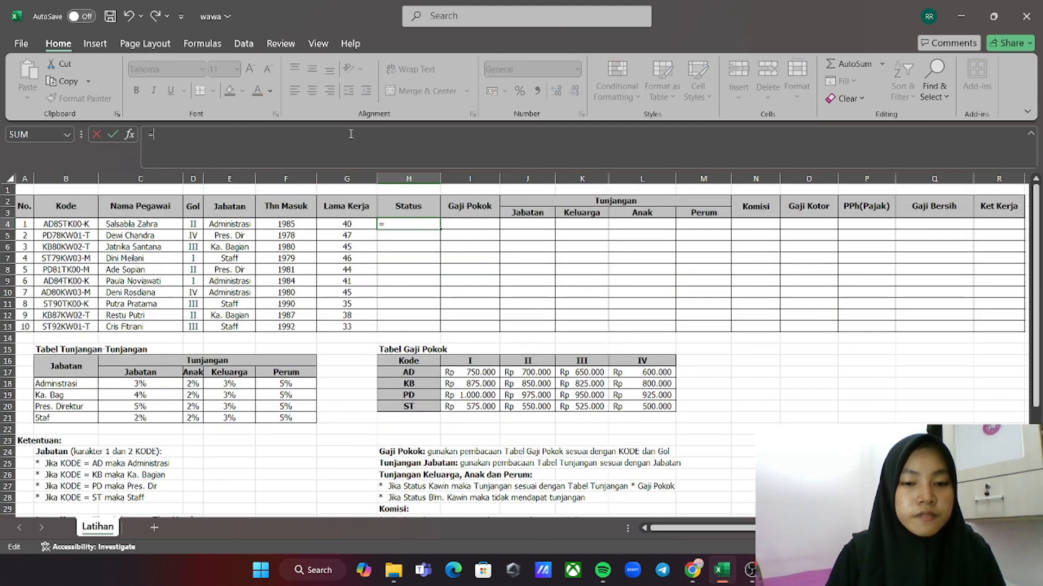
text(if)
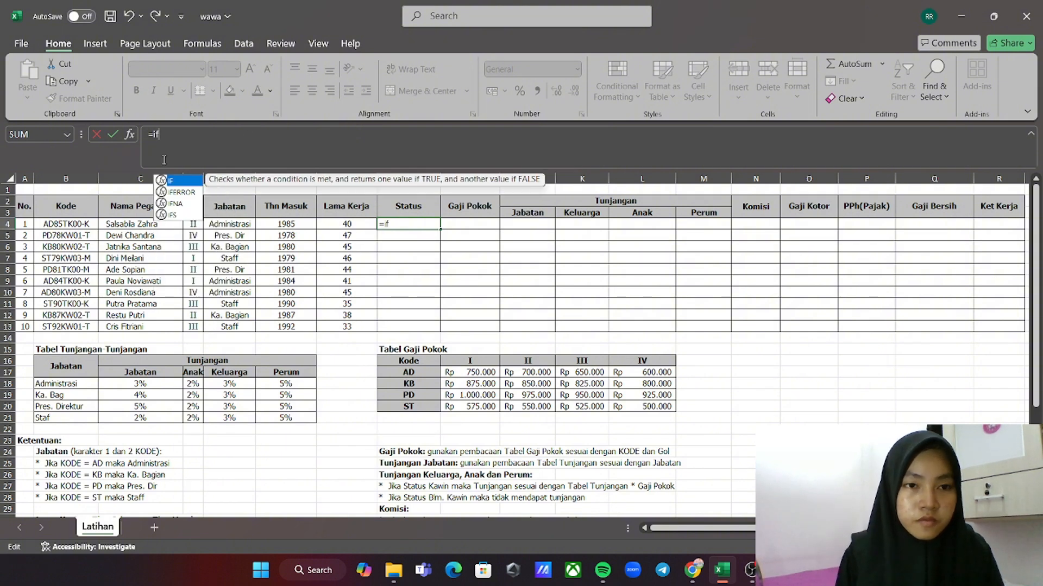
double_click(173, 182)
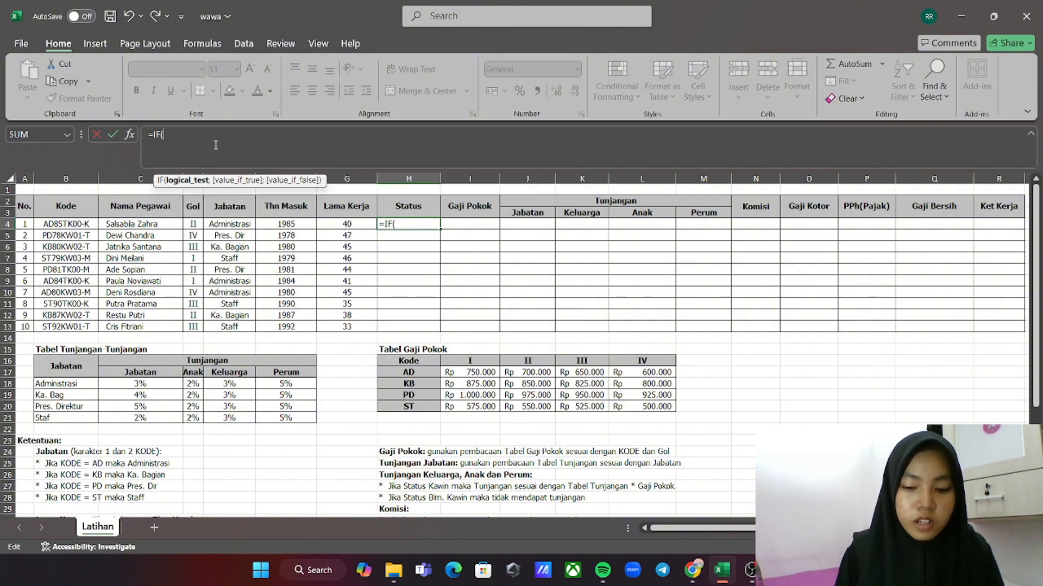
Add MID on B4 as the IF test in H4, with start position 5 and length 2
text(mid)
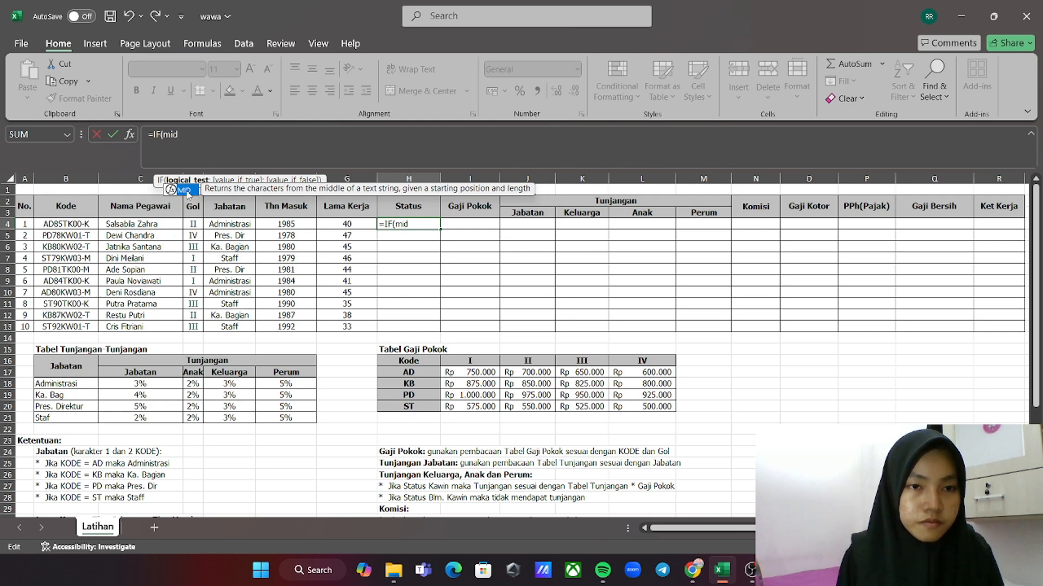
double_click(185, 190)
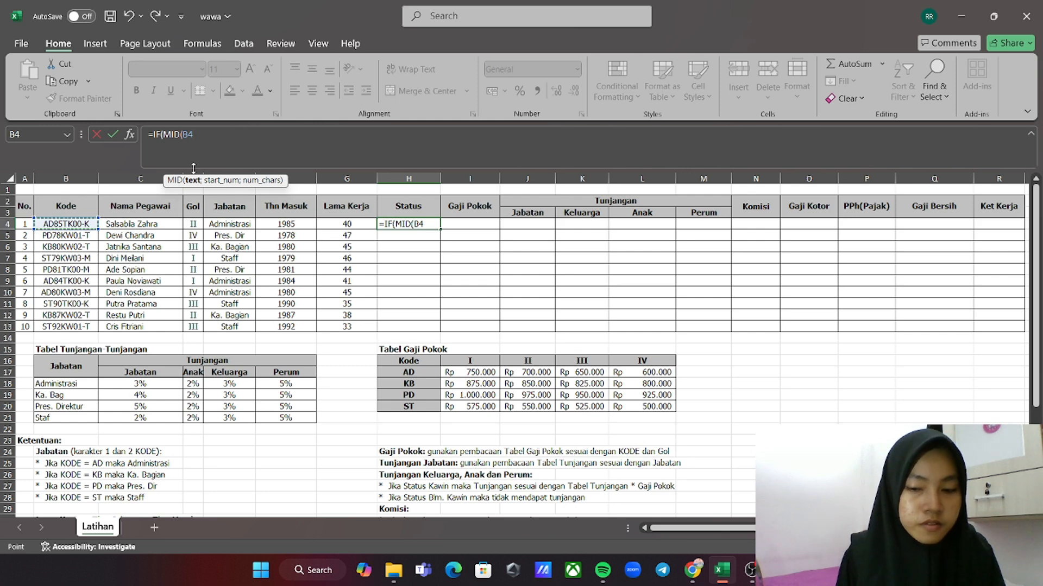
text(;)
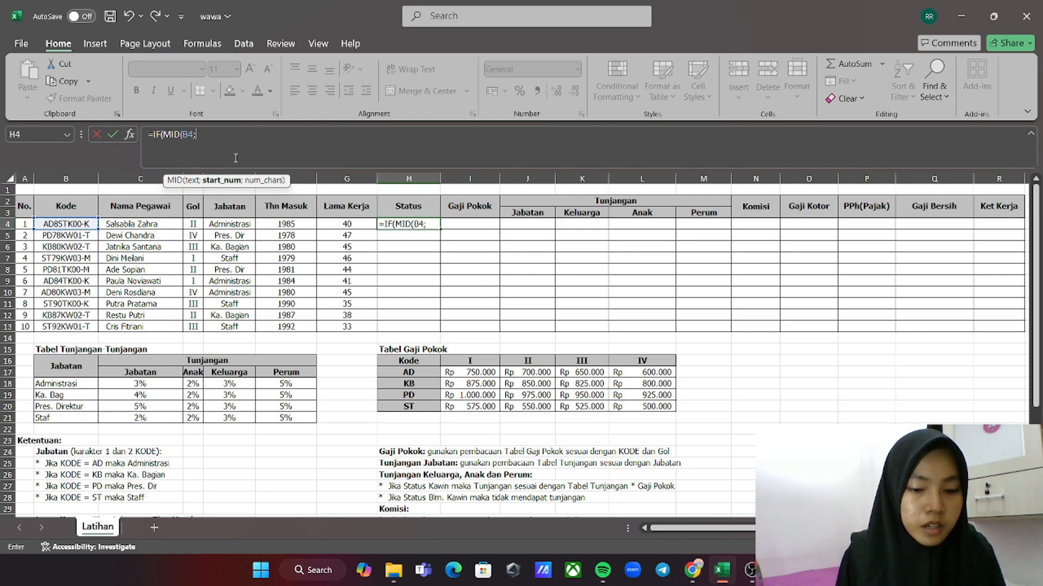
text(5;)
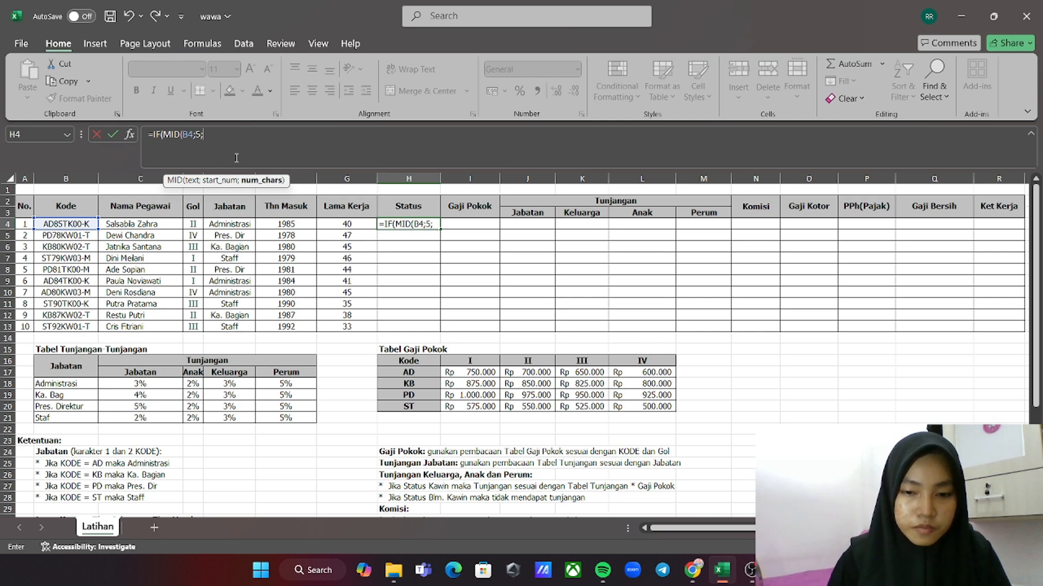
text(2)
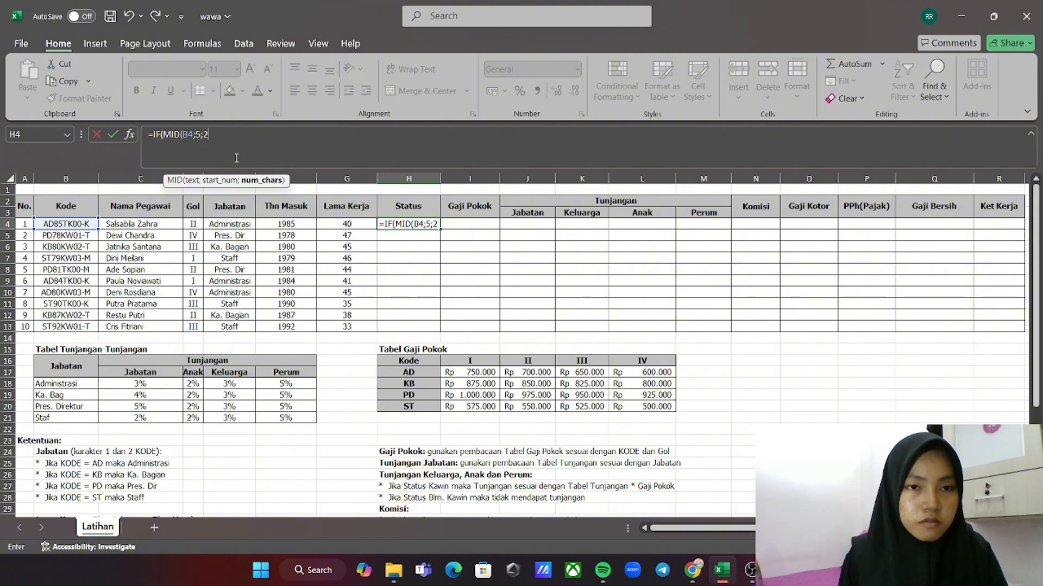
Close the MID function in H4 and compare its result with "TK"
scroll(185, 296, down, 4)
scroll(184, 296, up, 4)
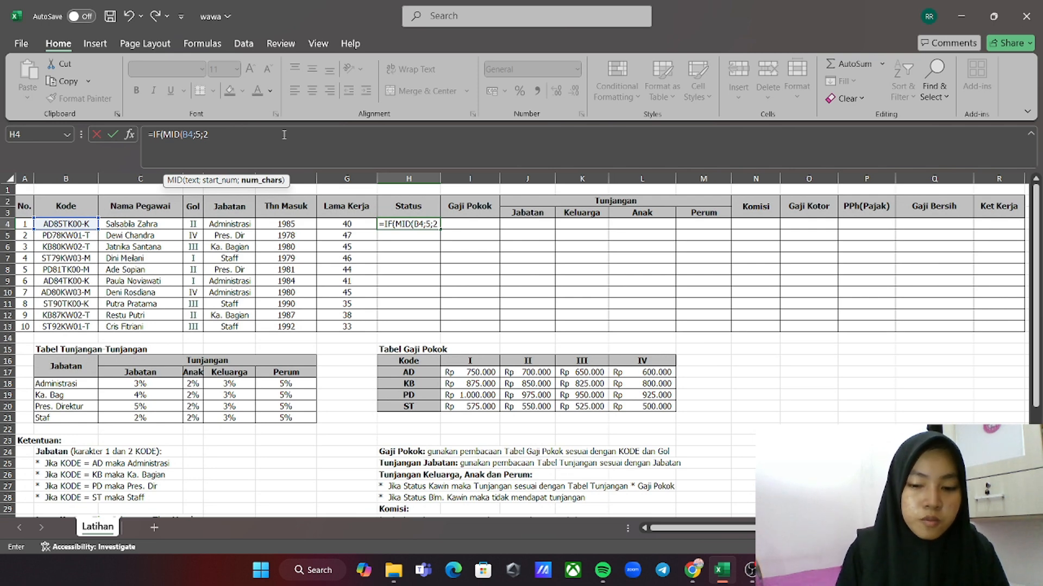
text()=)
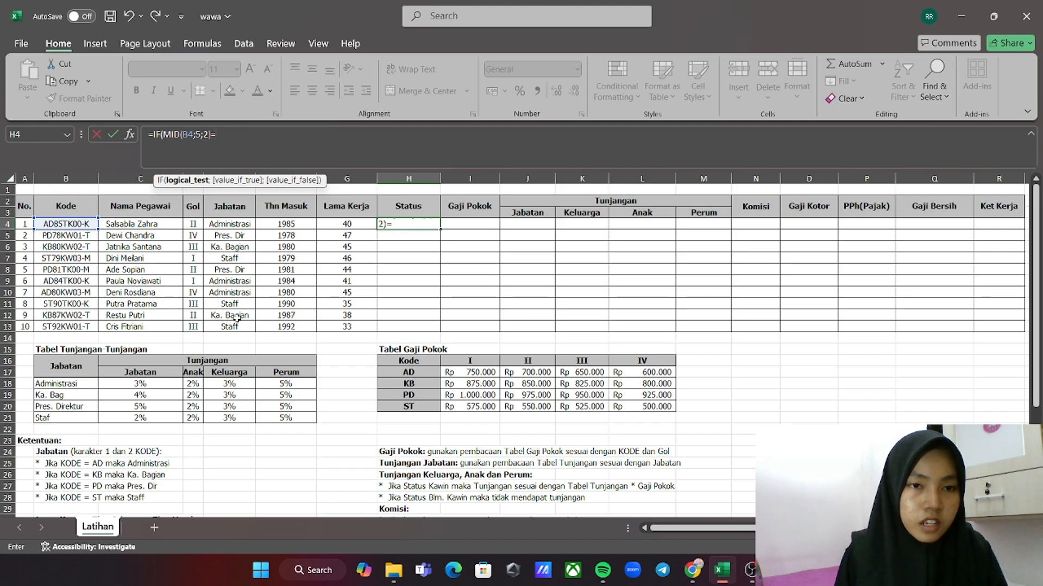
scroll(237, 317, down, 3)
scroll(237, 317, up, 1)
scroll(237, 318, up, 2)
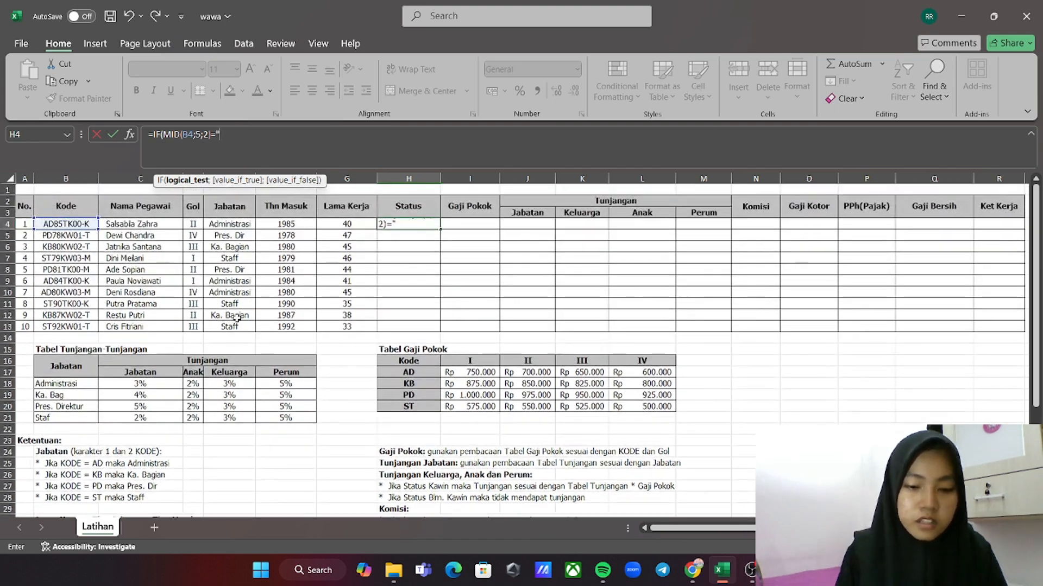
text("TK")
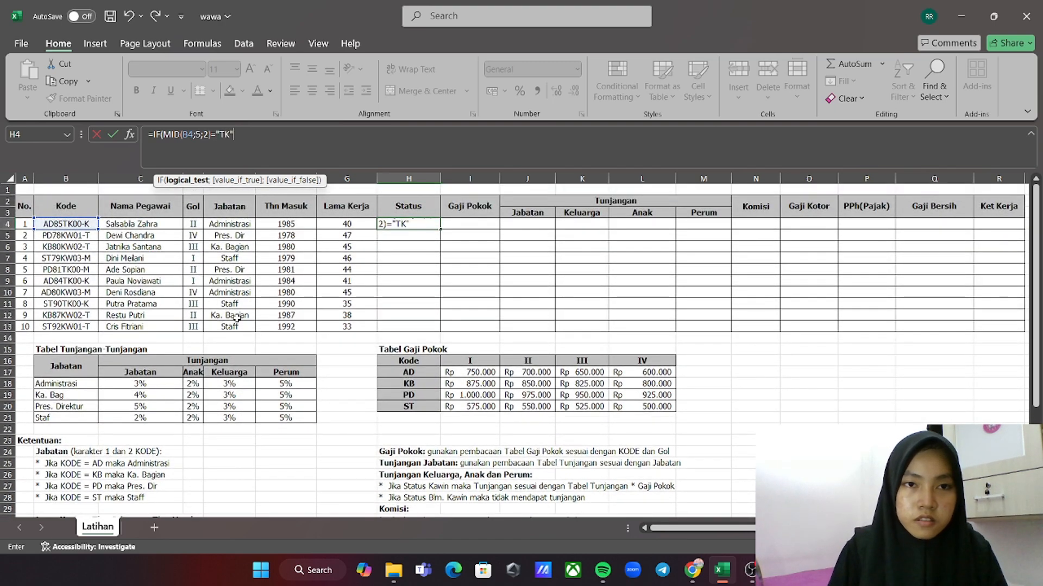
Enter "Tidak Kawin" as the value if true in the H4 Status formula
text(;)
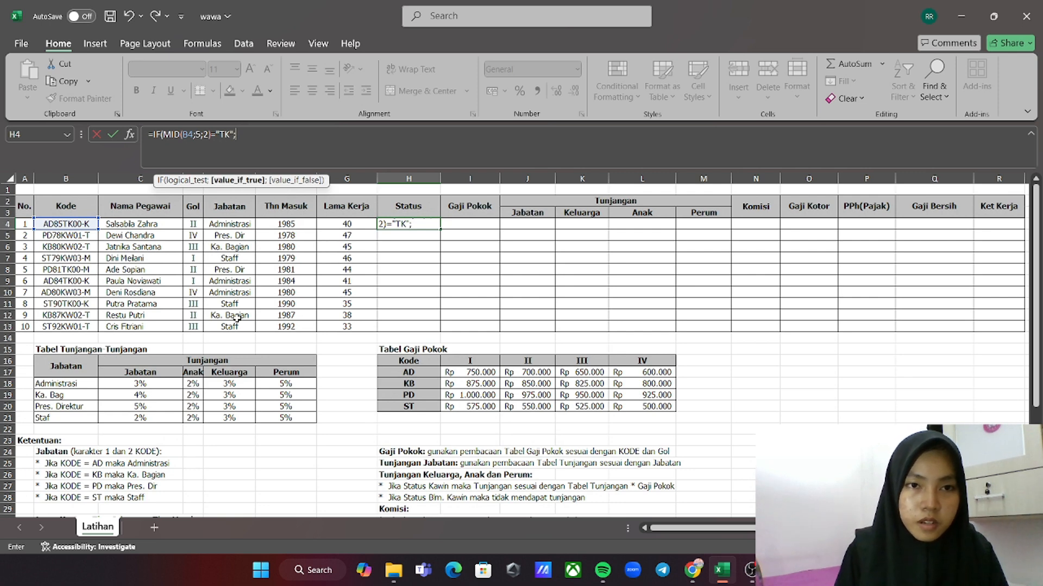
text(")
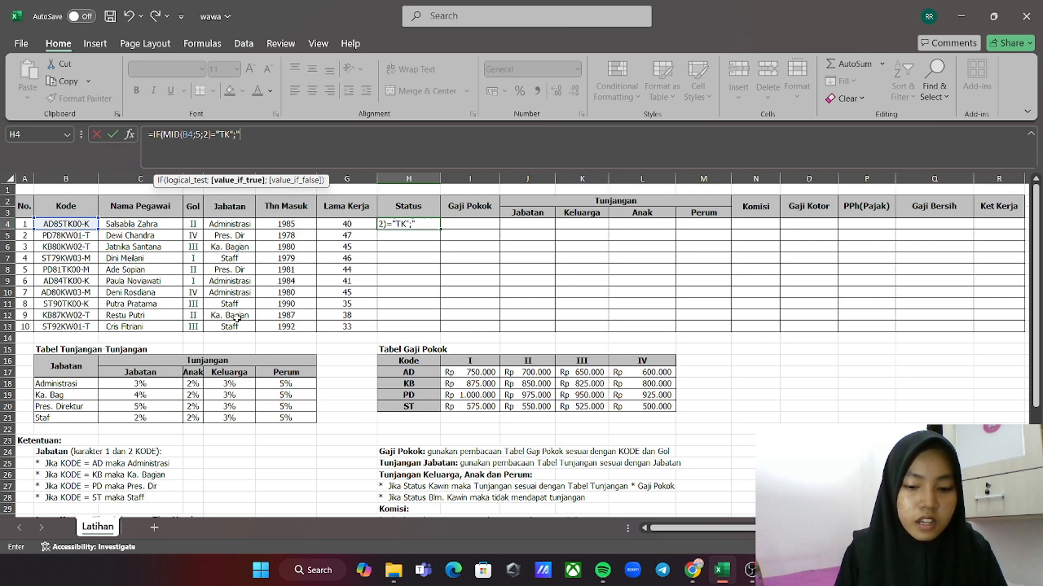
text(tidak)
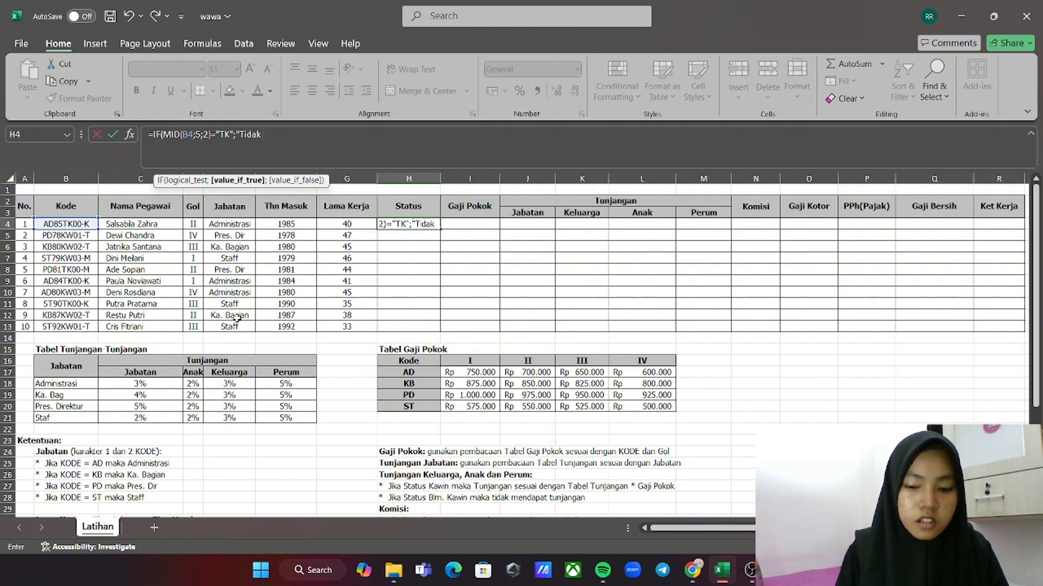
text( Kawin)
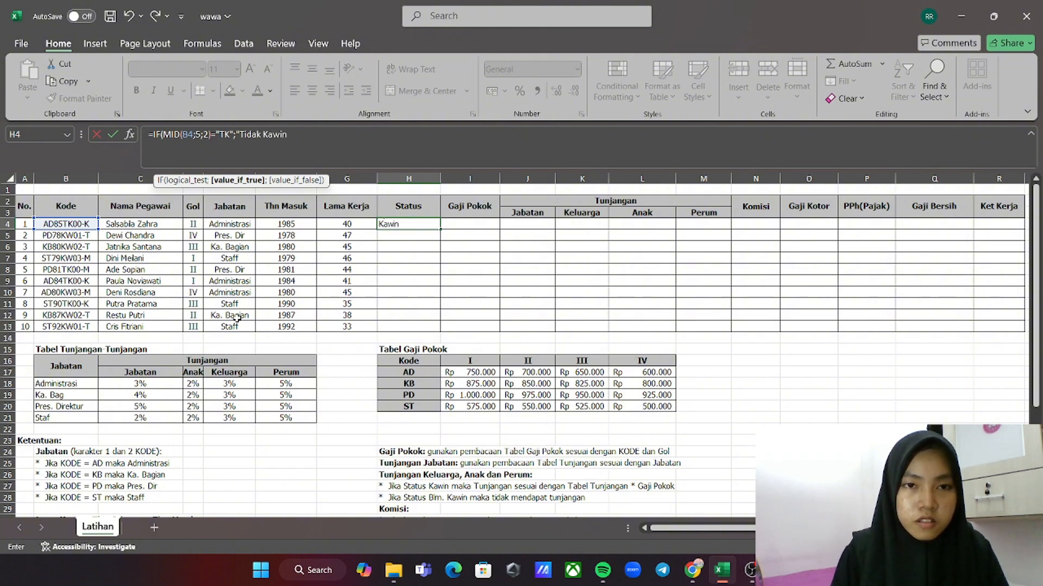
text(")
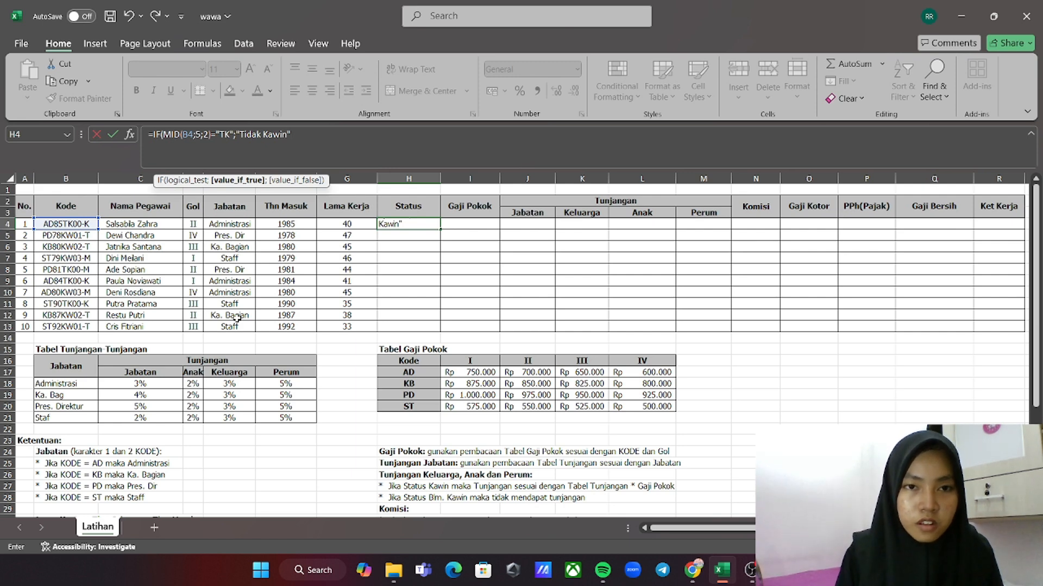
Nest a second IF as the value if false in H4, starting its test with MID(B4;5;2)
text(;if)
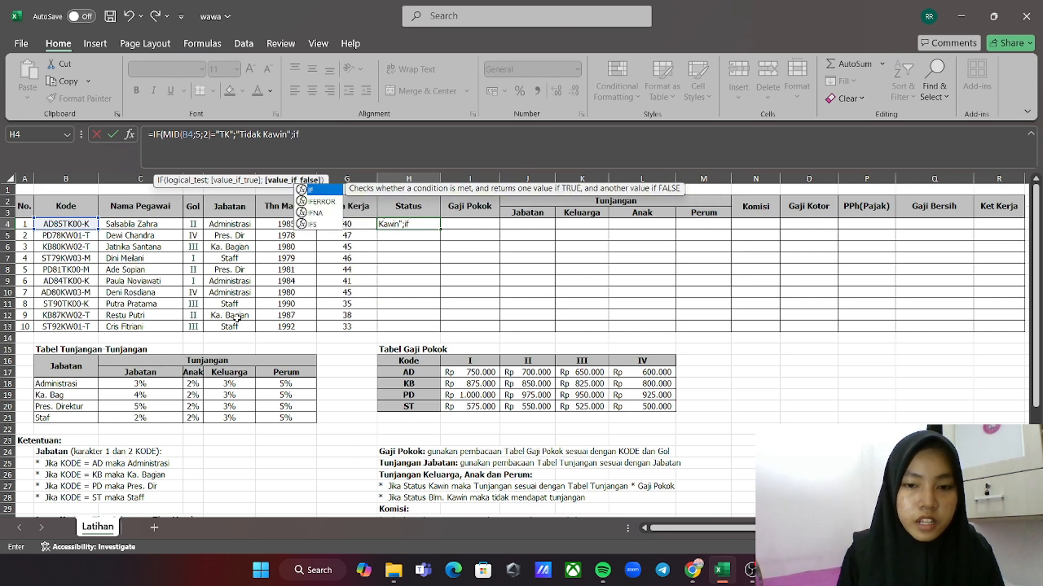
click(320, 193)
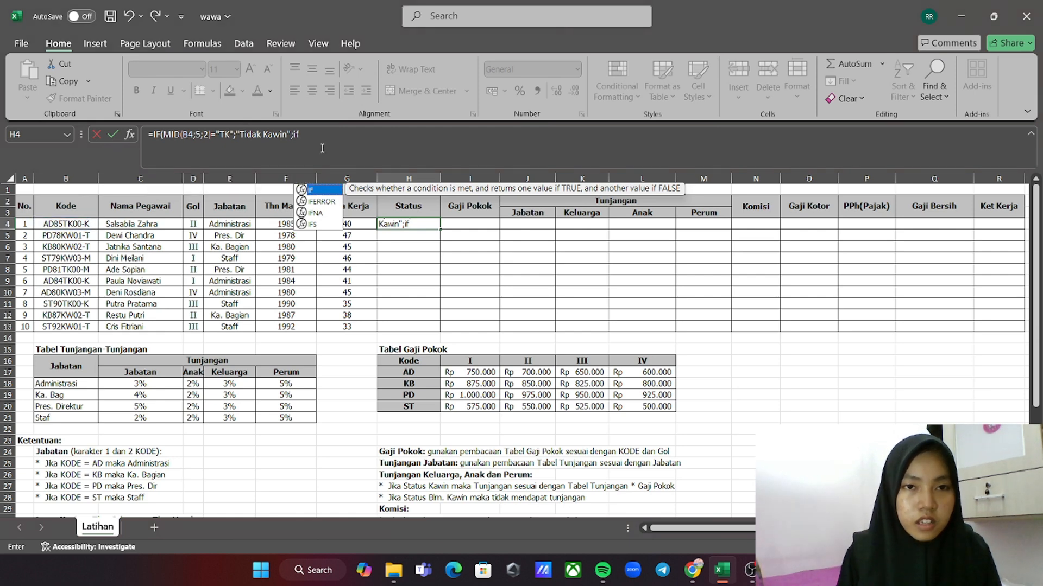
double_click(320, 189)
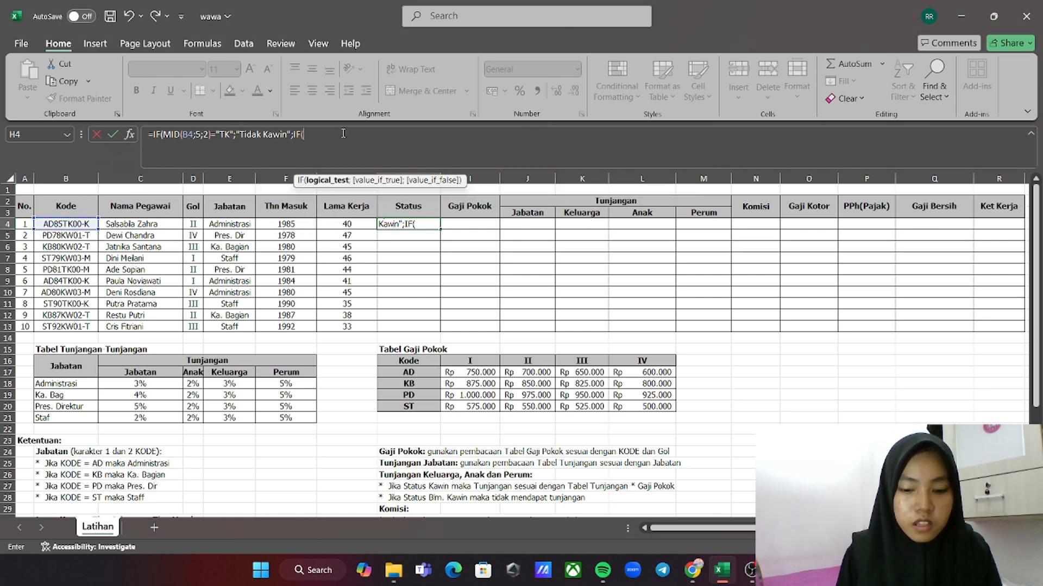
text(mid)
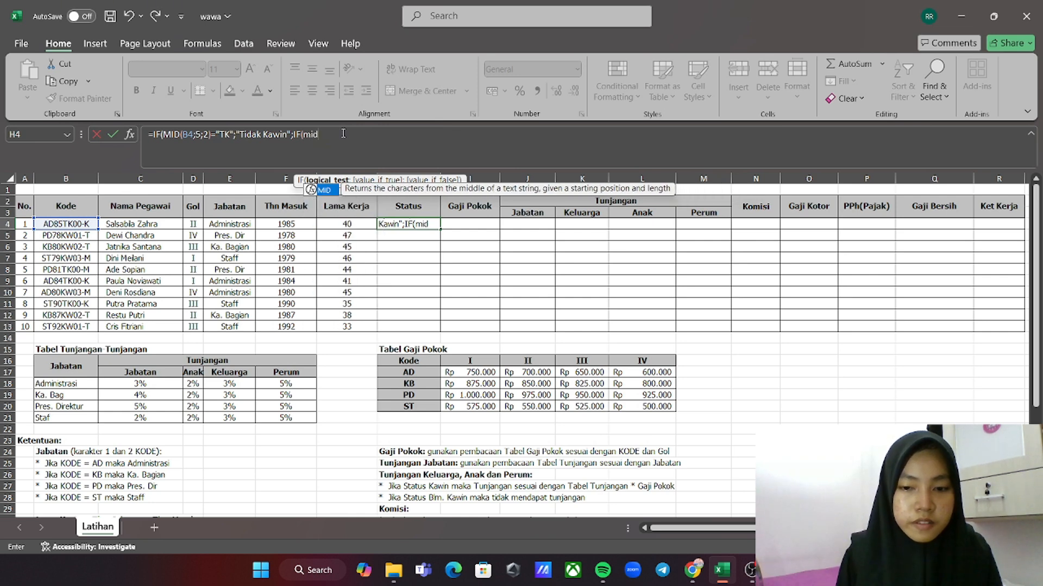
double_click(320, 190)
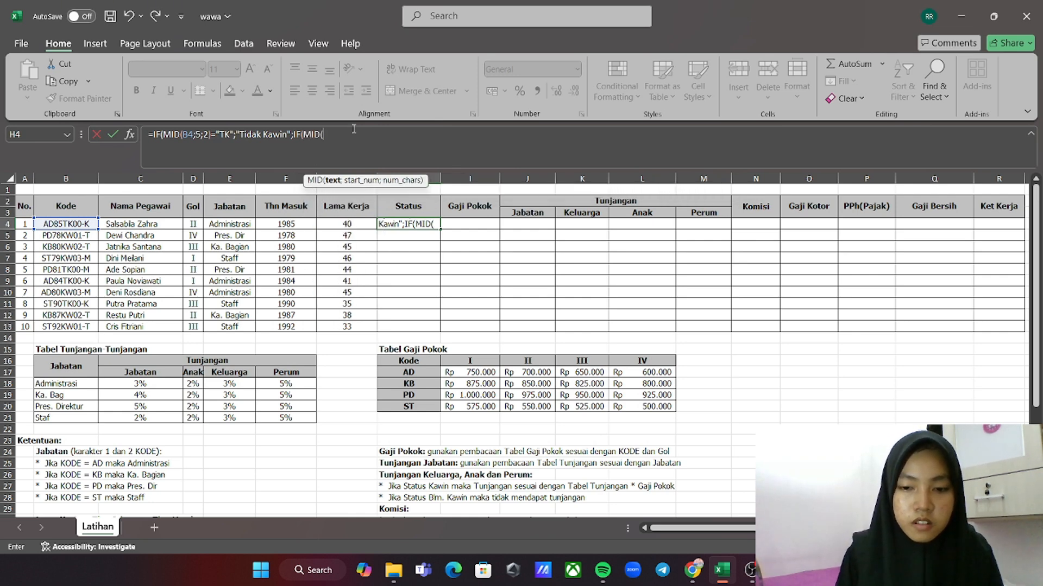
click(80, 224)
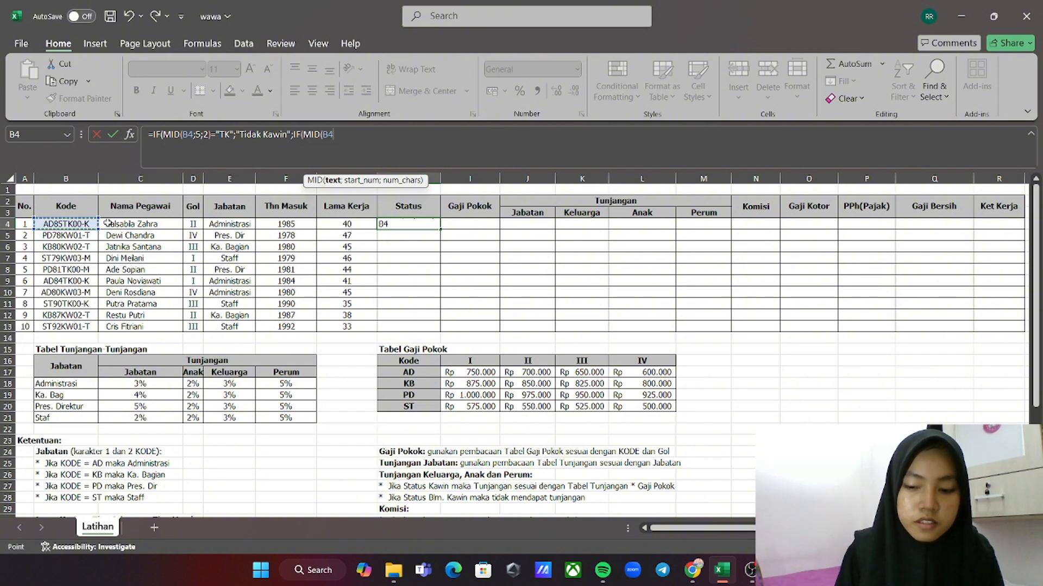
text(;)
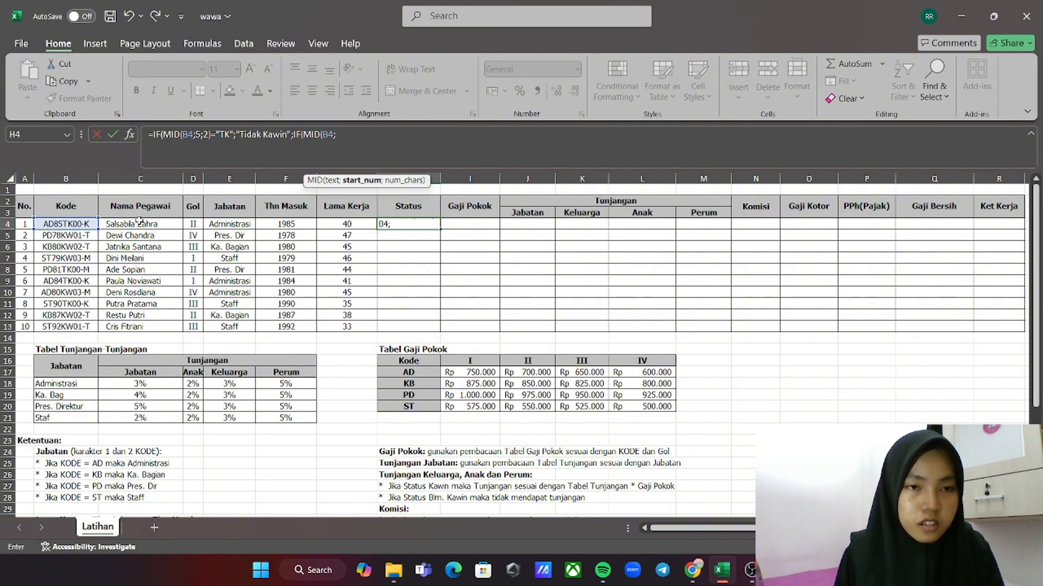
text(2)
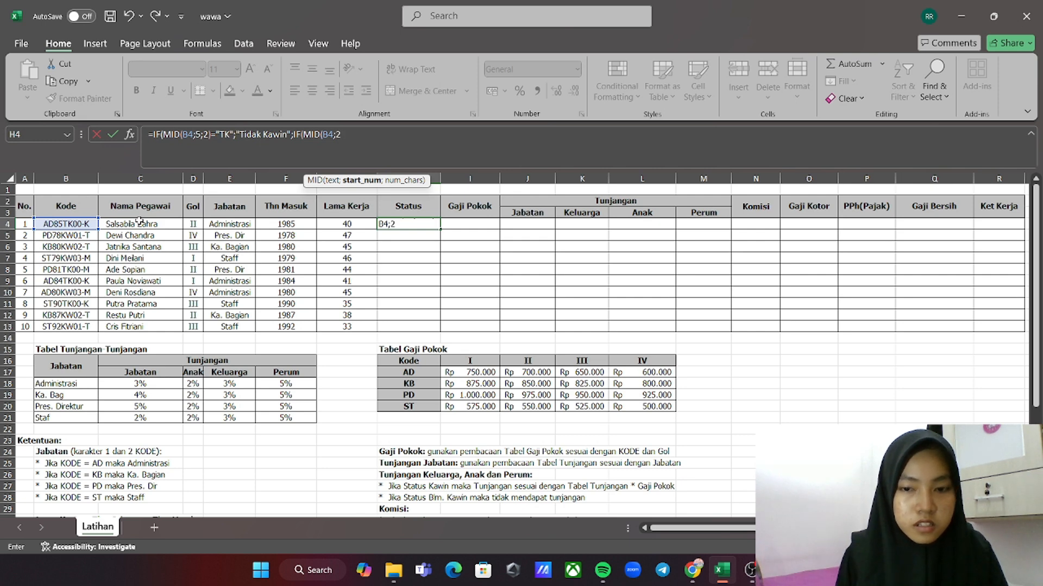
key(BackSpace)
text(5)
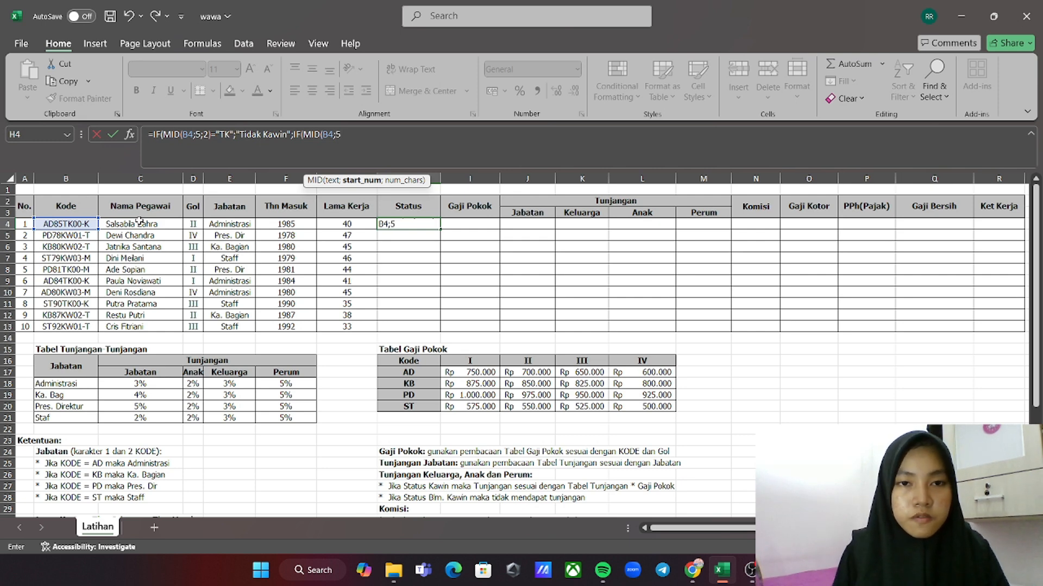
text(;2)
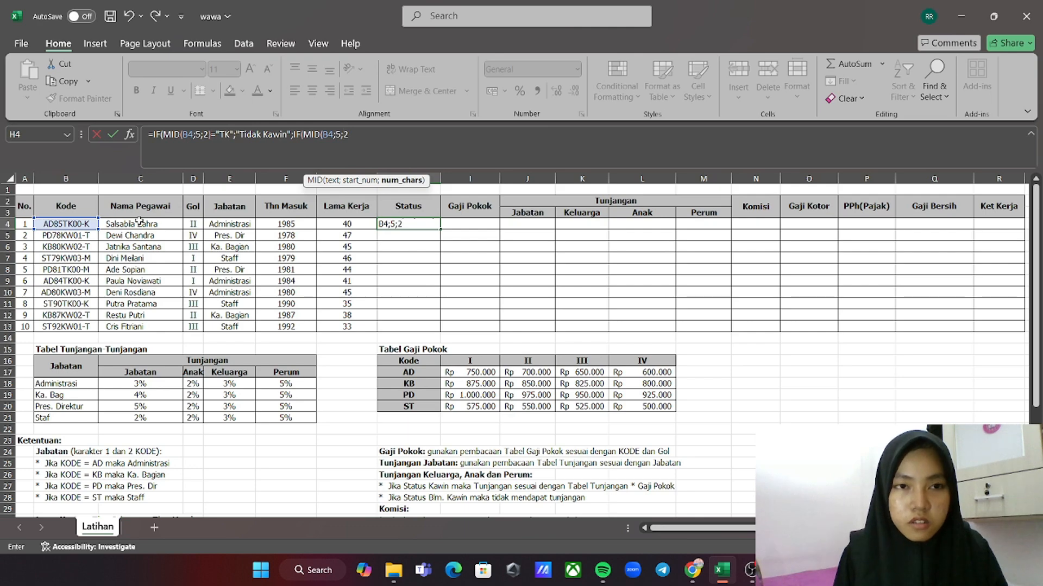
text())
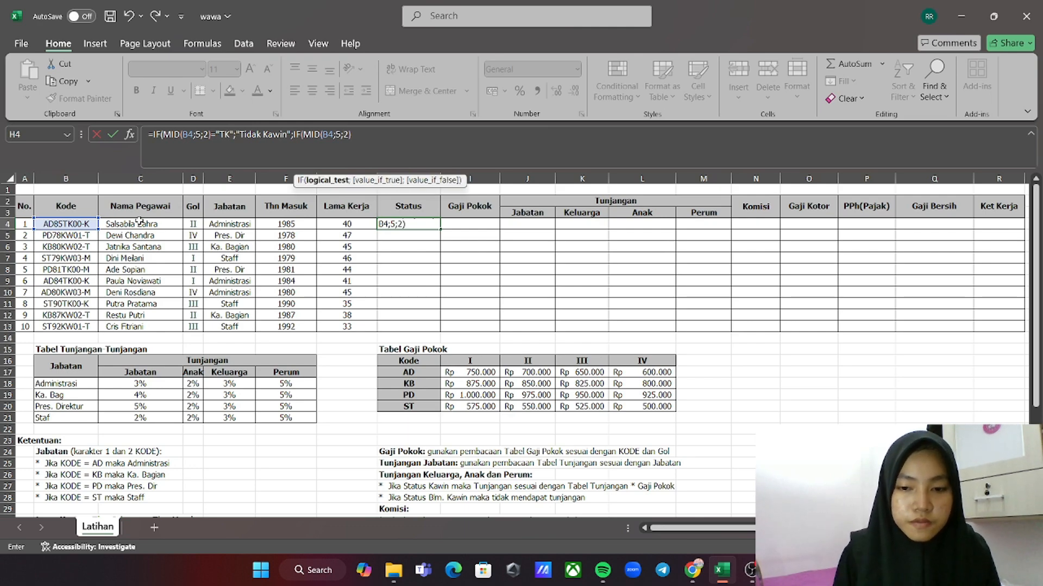
Compare the second MID in H4 with "KW" and enter "Kawin" as its value if true
scroll(167, 358, down, 4)
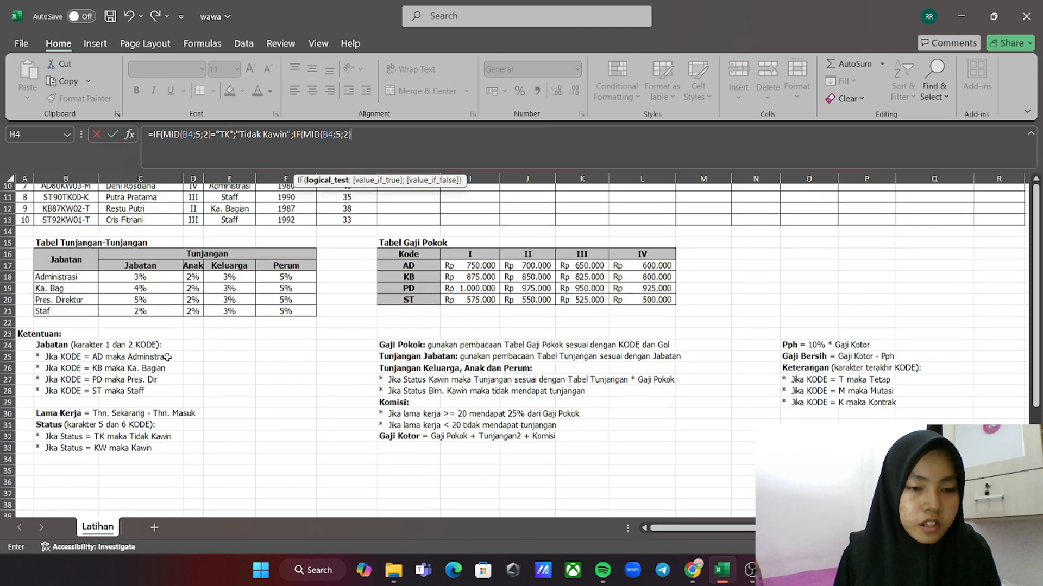
scroll(167, 357, up, 4)
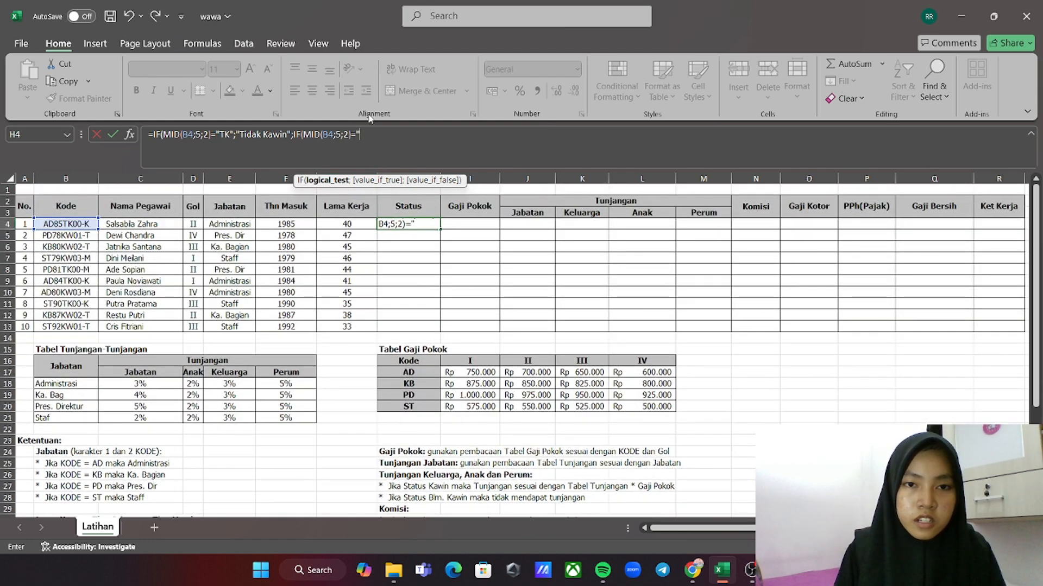
text(Kw)
key(BackSpace)
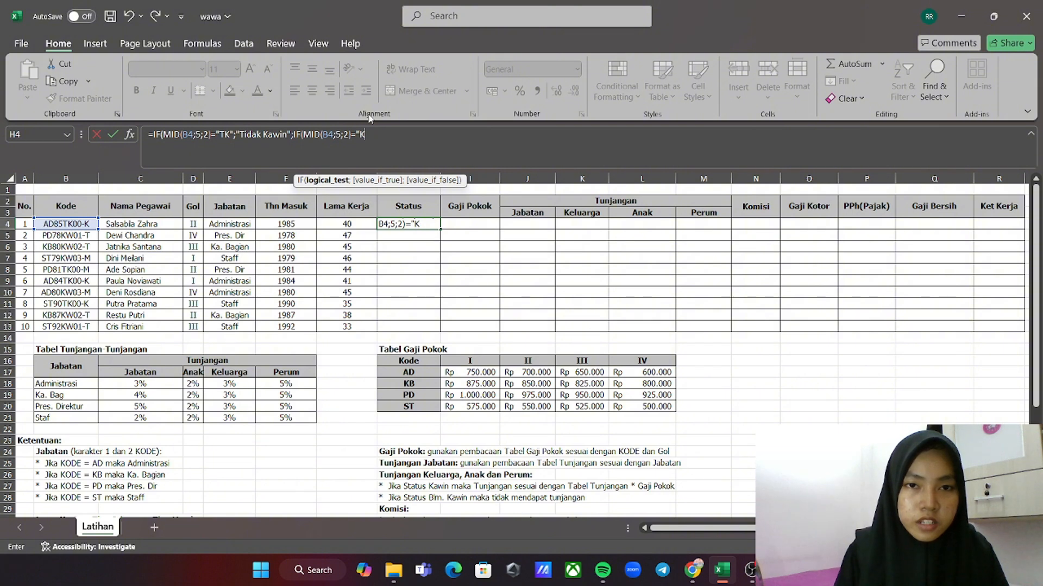
text(W";")
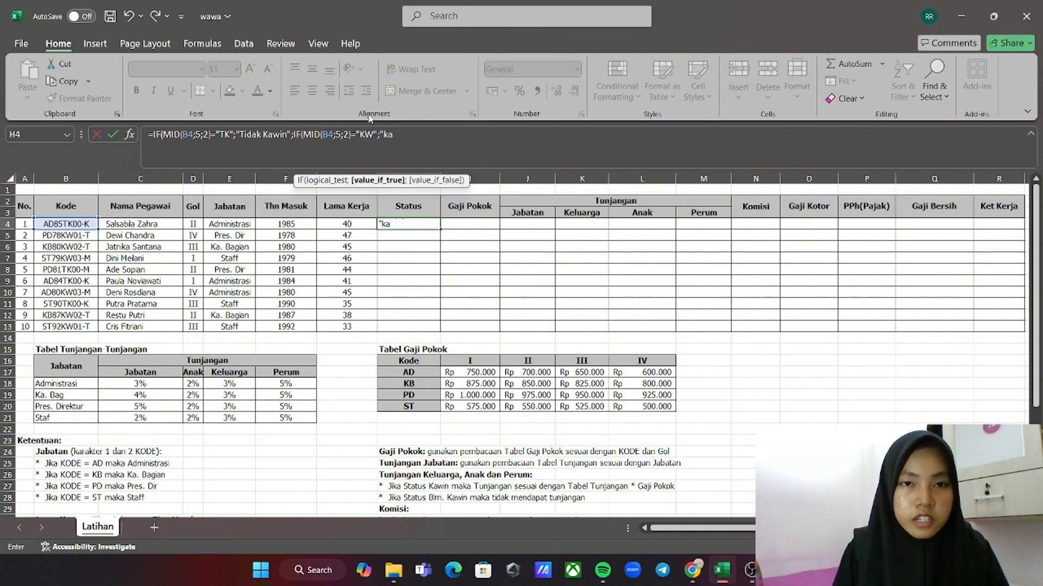
text(Kawin)
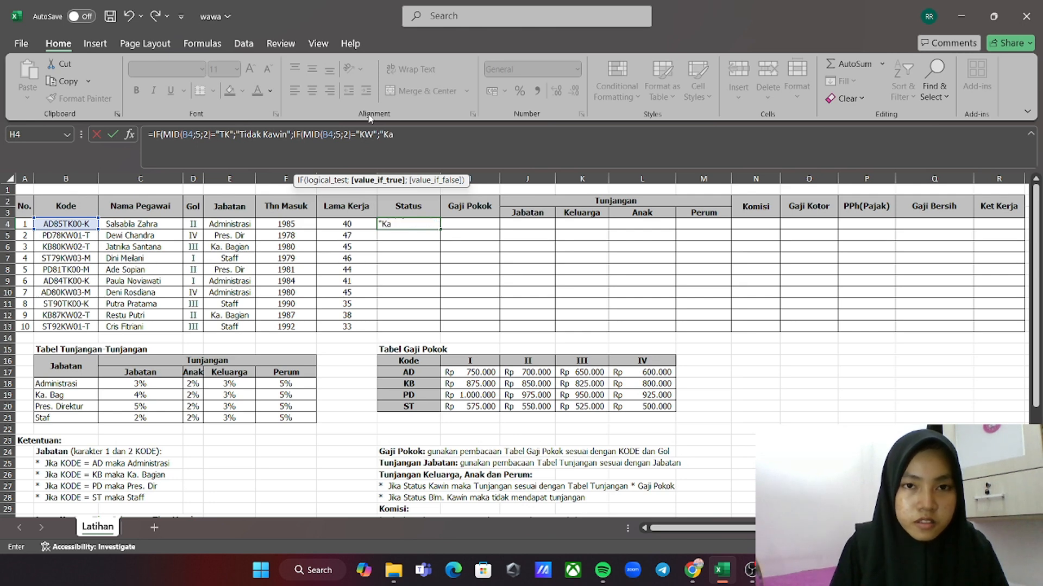
text(")
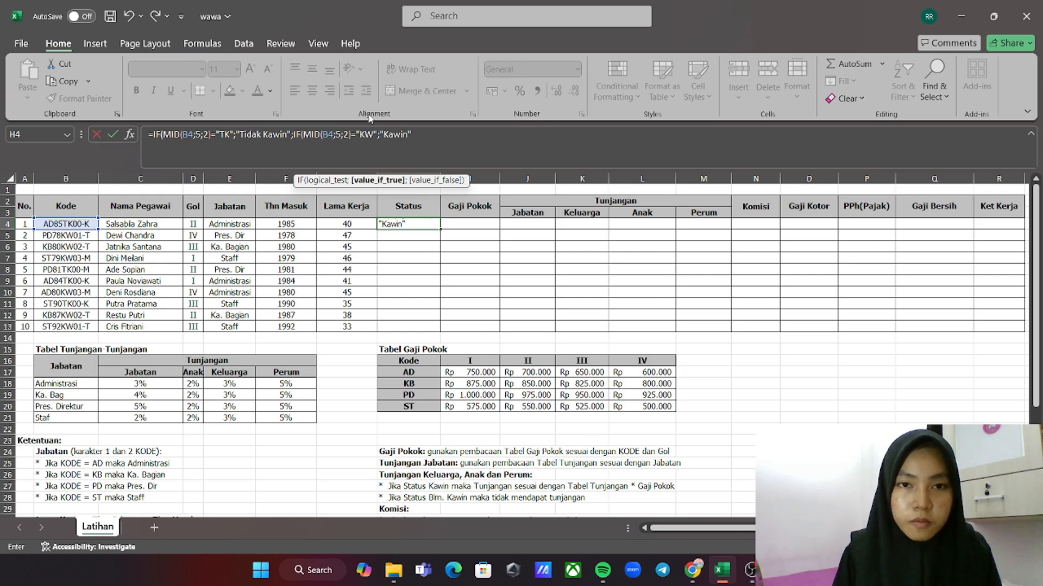
Finish the H4 Status formula with empty text ("") as the final value if false, and fill it down to H13
text(;)
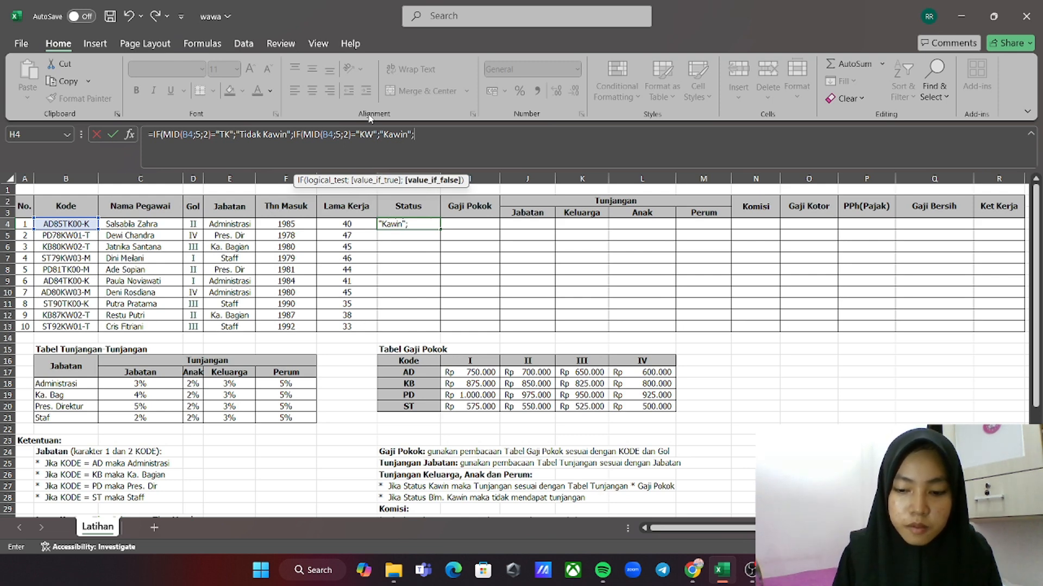
text("")
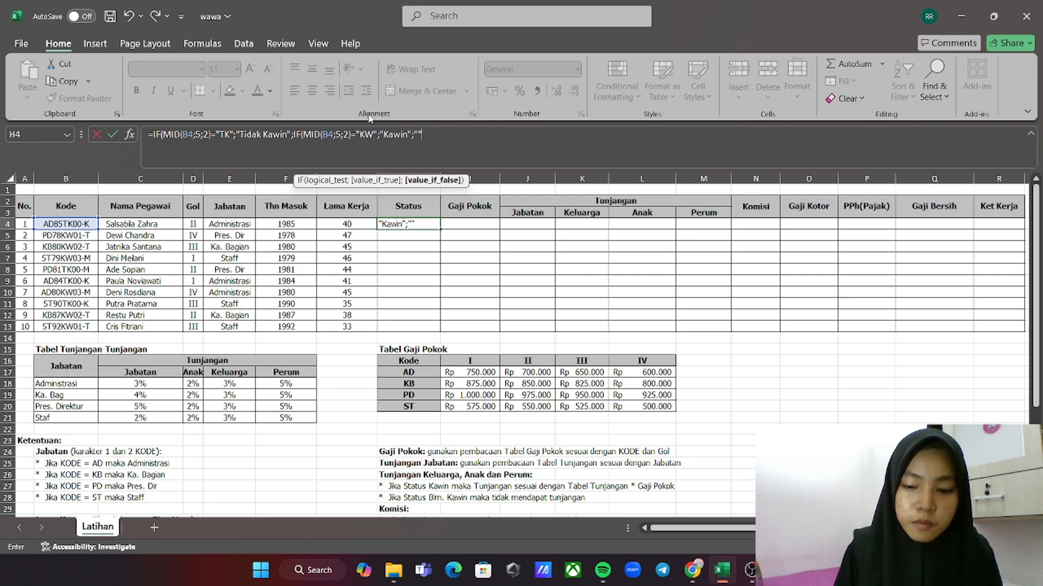
text()))
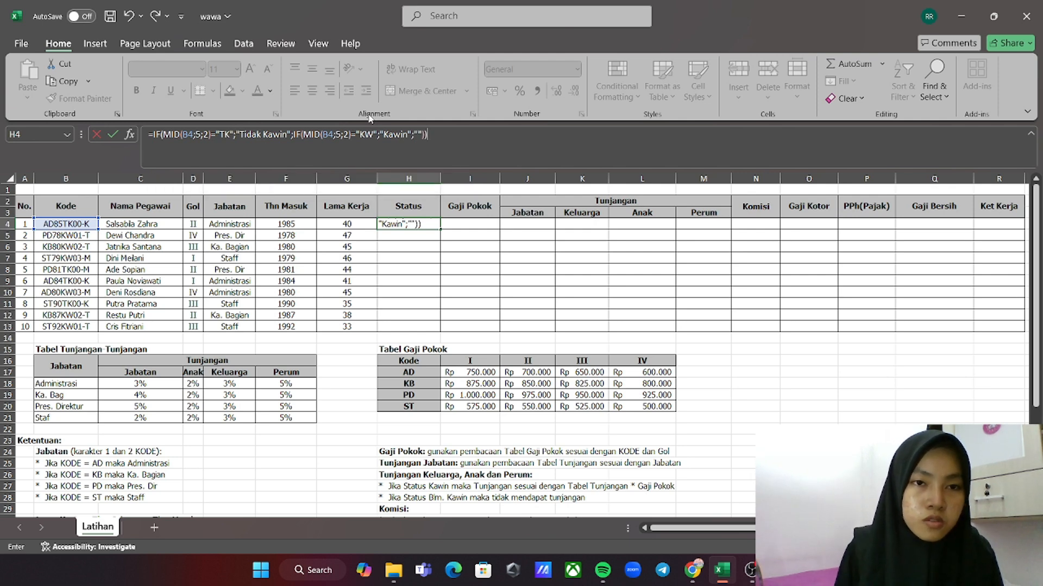
key(Return)
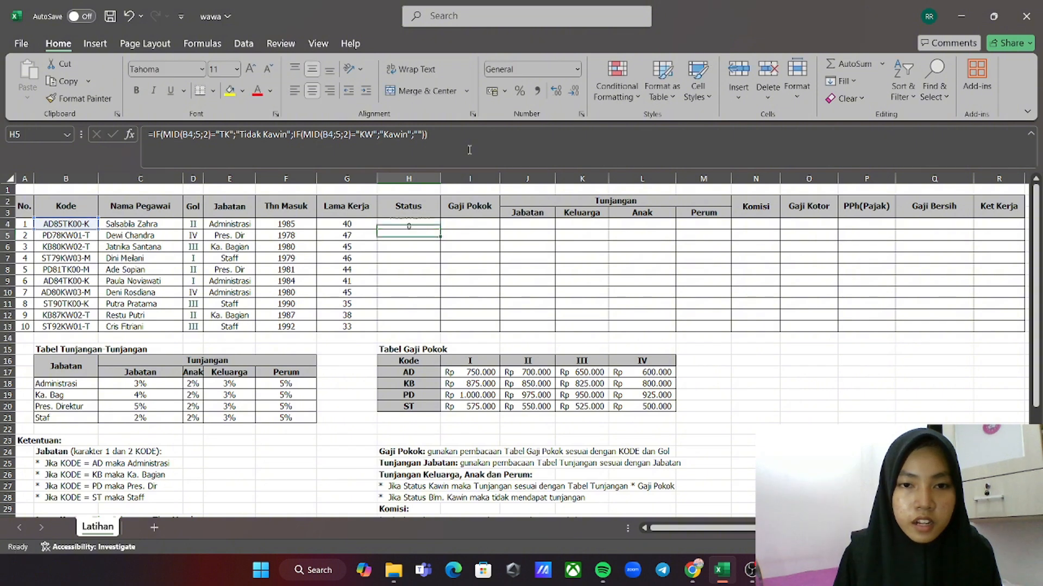
click(425, 224)
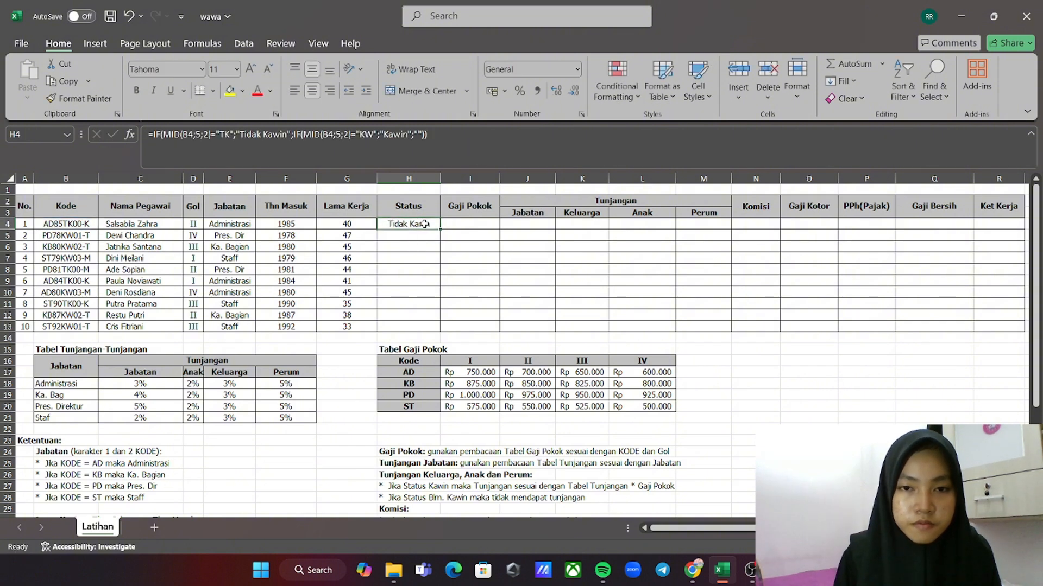
drag(439, 228, 440, 329)
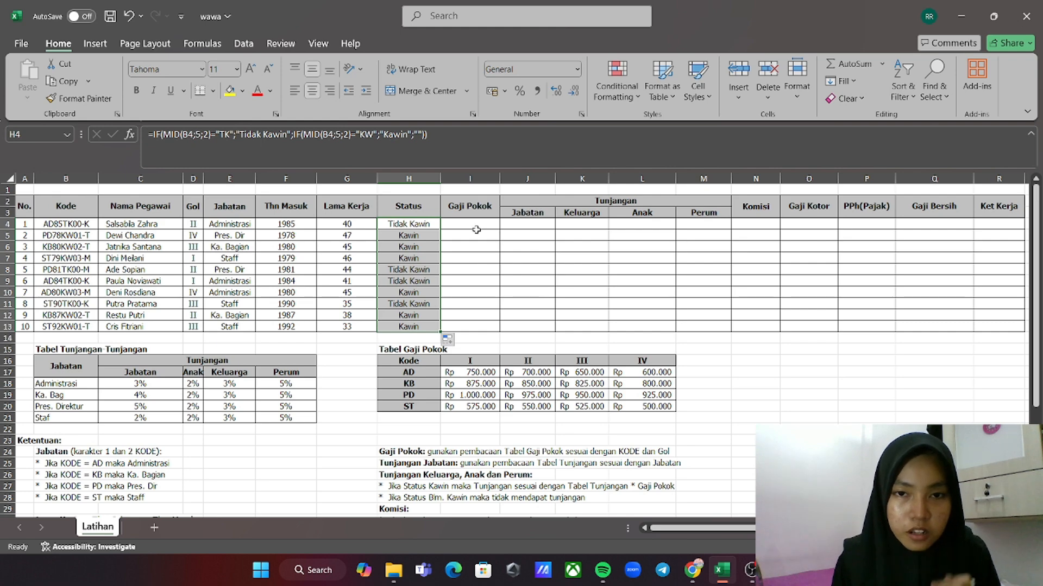
Begin a VLOOKUP formula in I4 under Gaji Pokok with B4 as the lookup value
scroll(448, 274, down, 3)
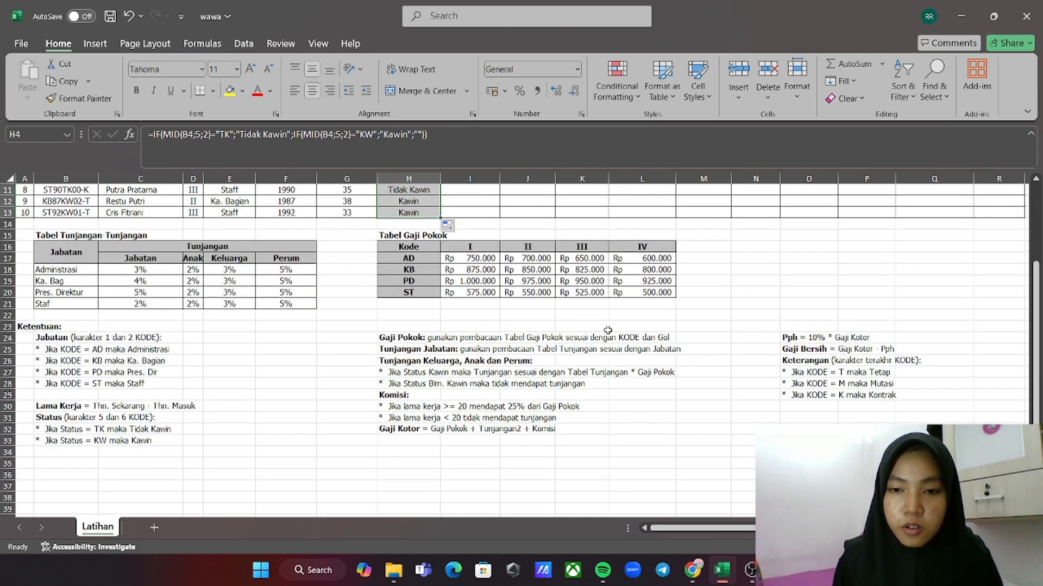
scroll(598, 284, up, 3)
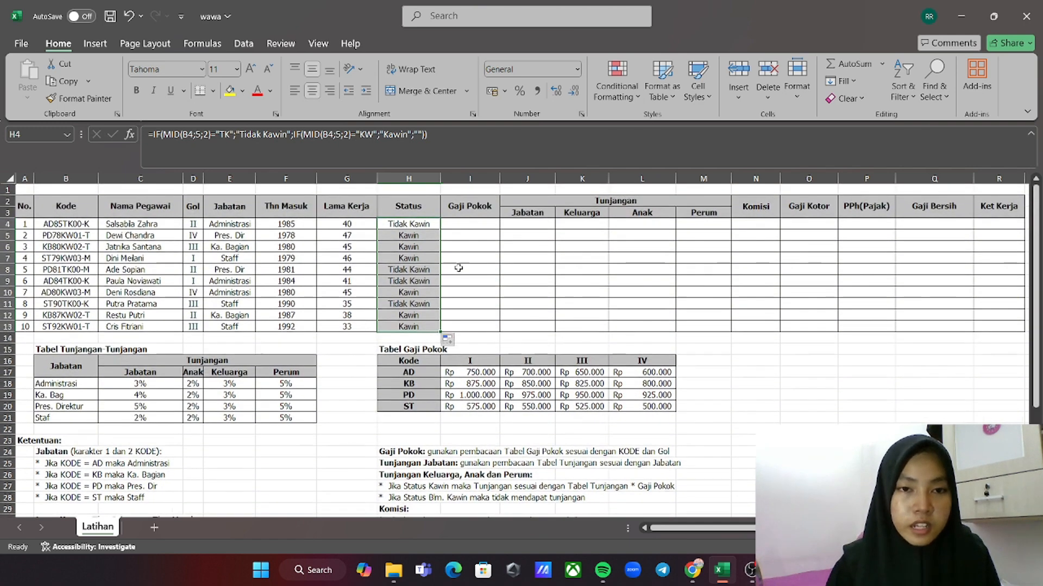
click(477, 223)
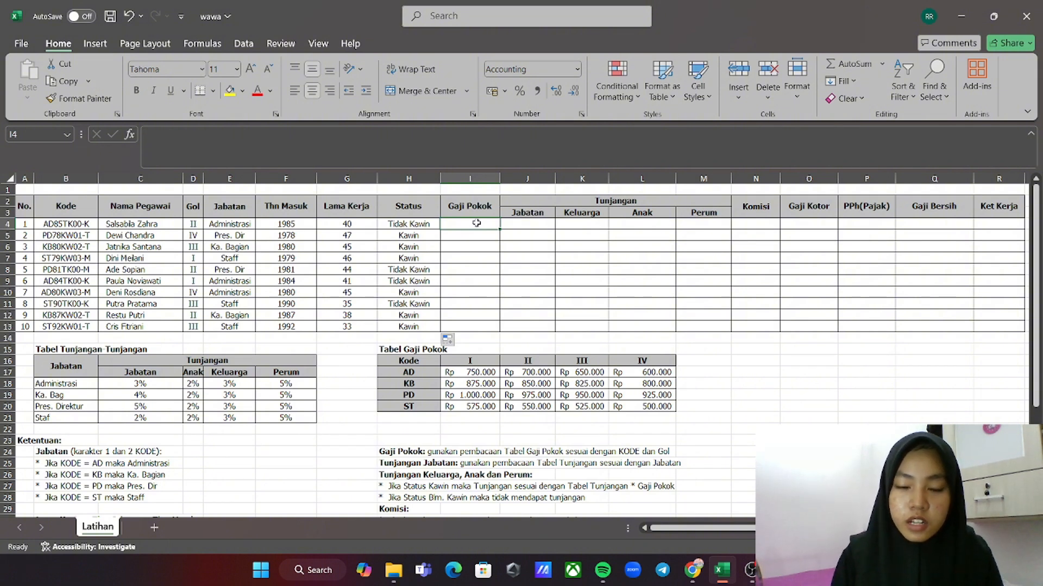
text(=)
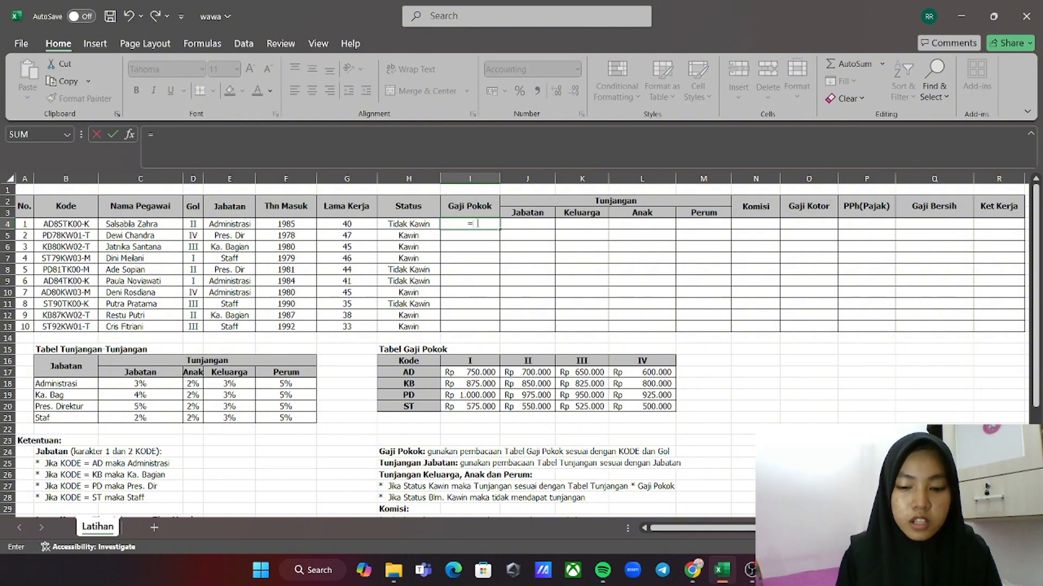
text(vlok)
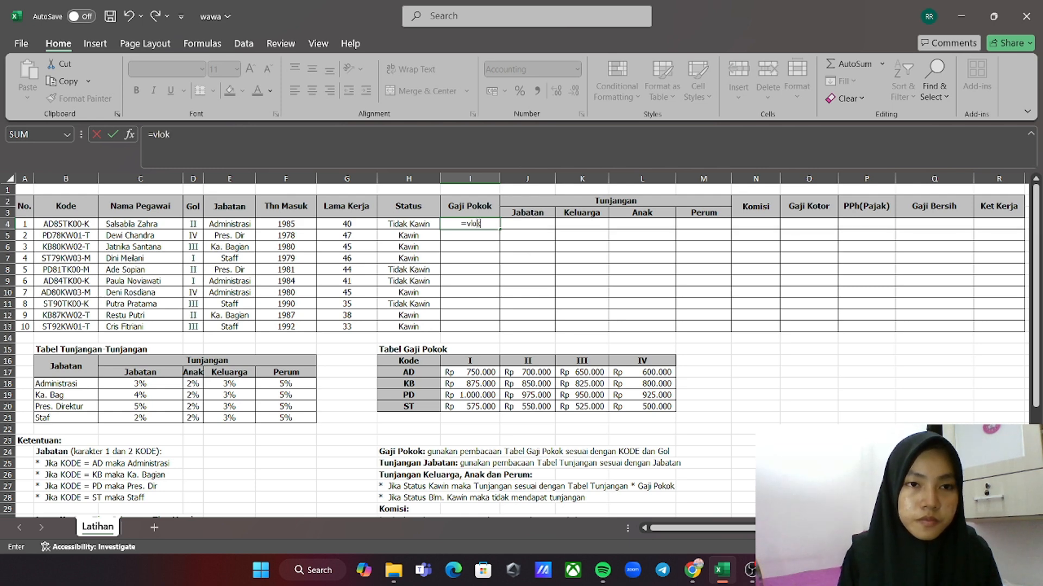
key(BackSpace)
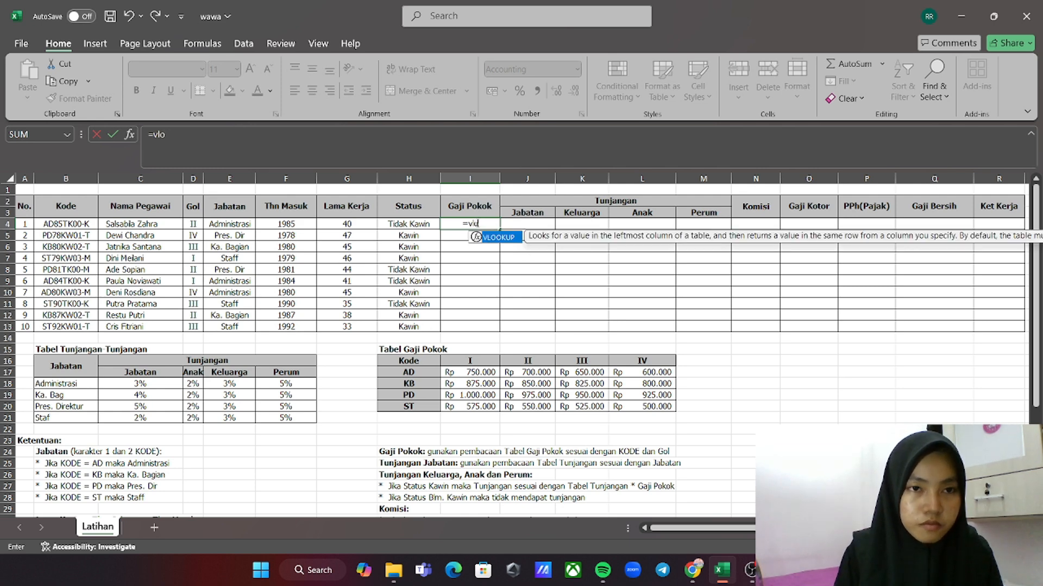
text(o)
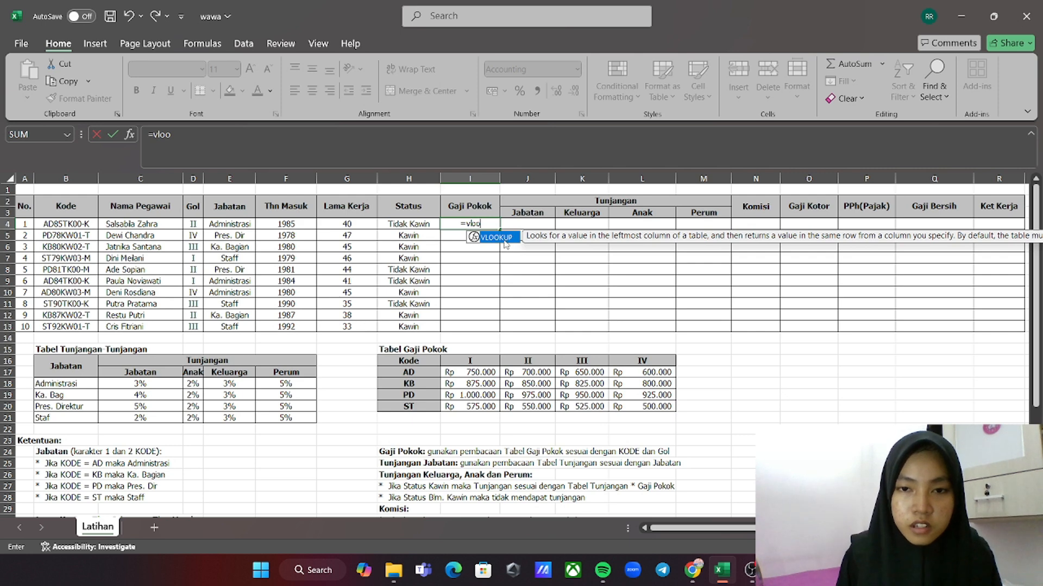
double_click(503, 242)
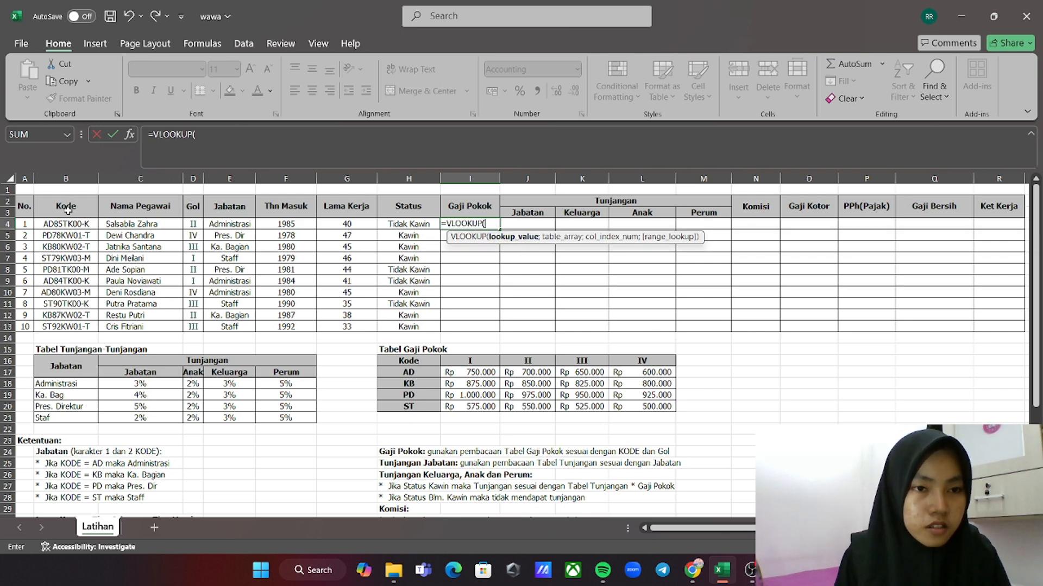
click(61, 224)
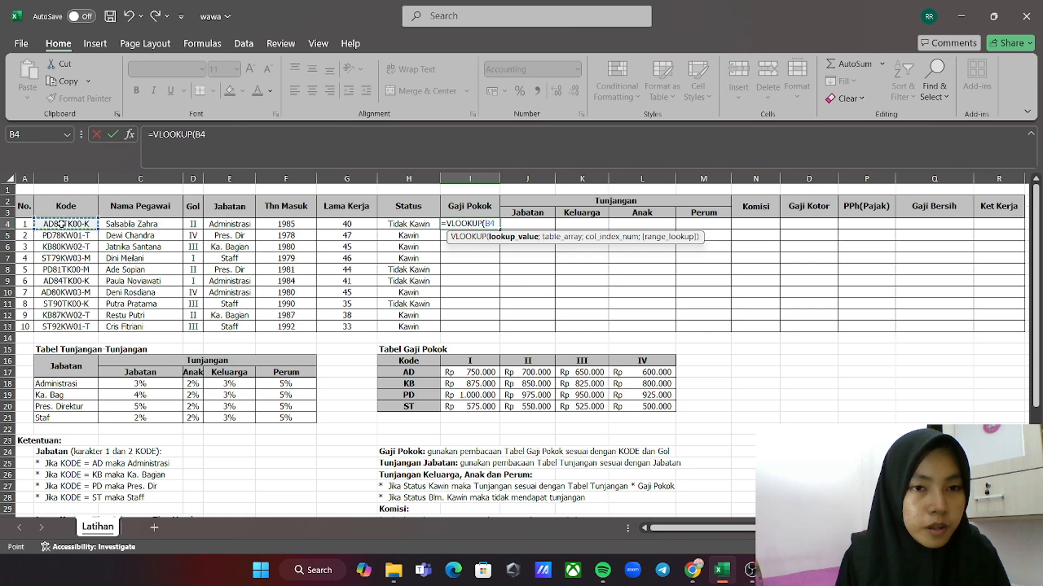
text(;)
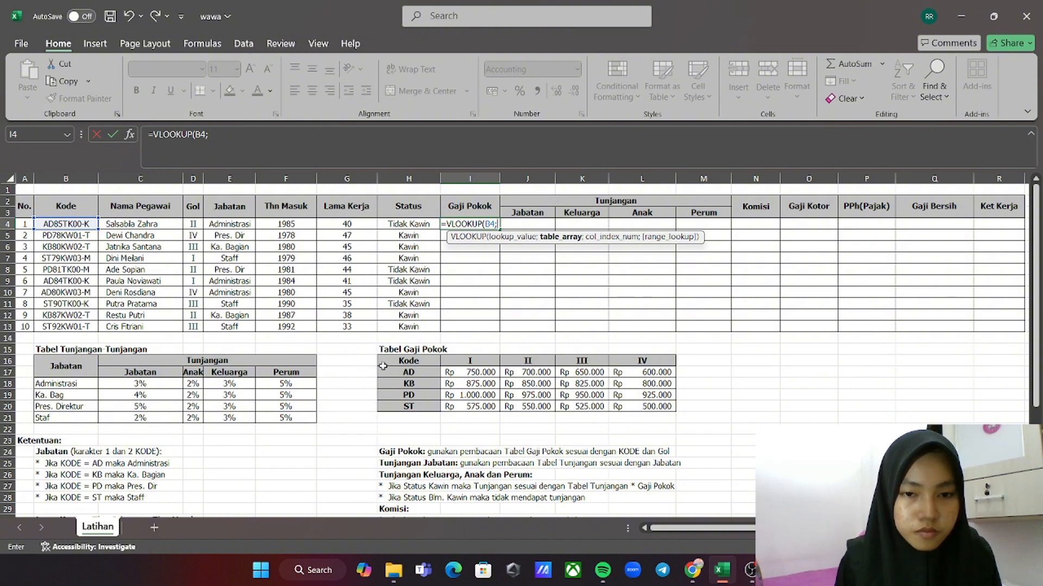
Set the I4 VLOOKUP table array to the Tabel Gaji Pokok data as the absolute range $H$17:$L$20
drag(378, 368, 633, 405)
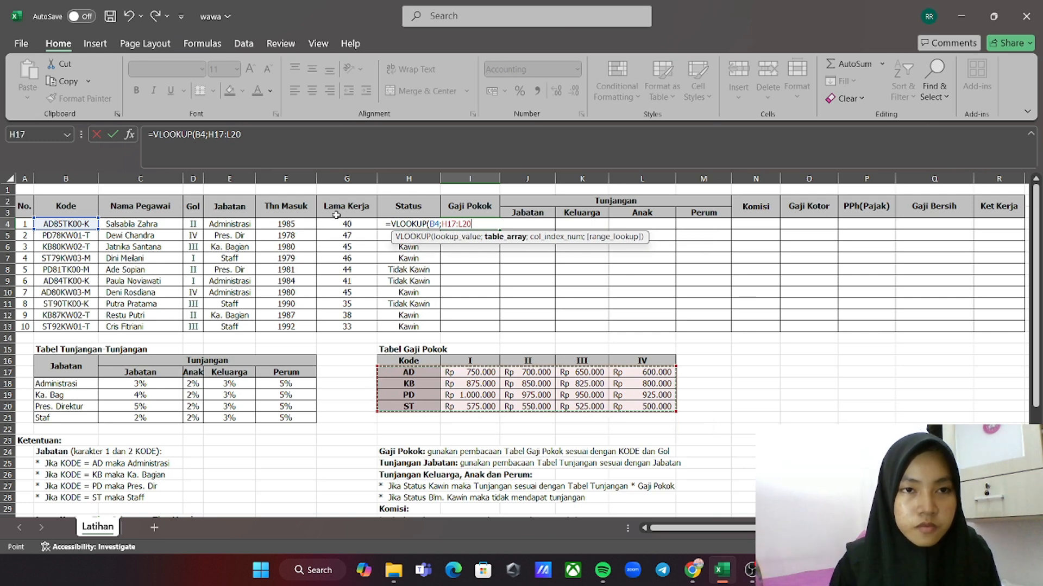
click(216, 135)
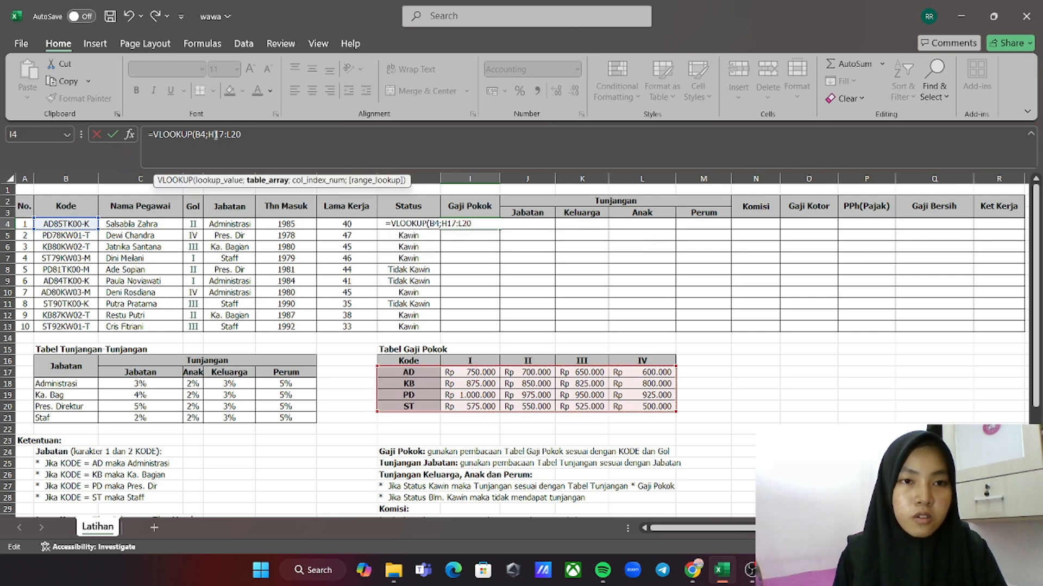
text($)
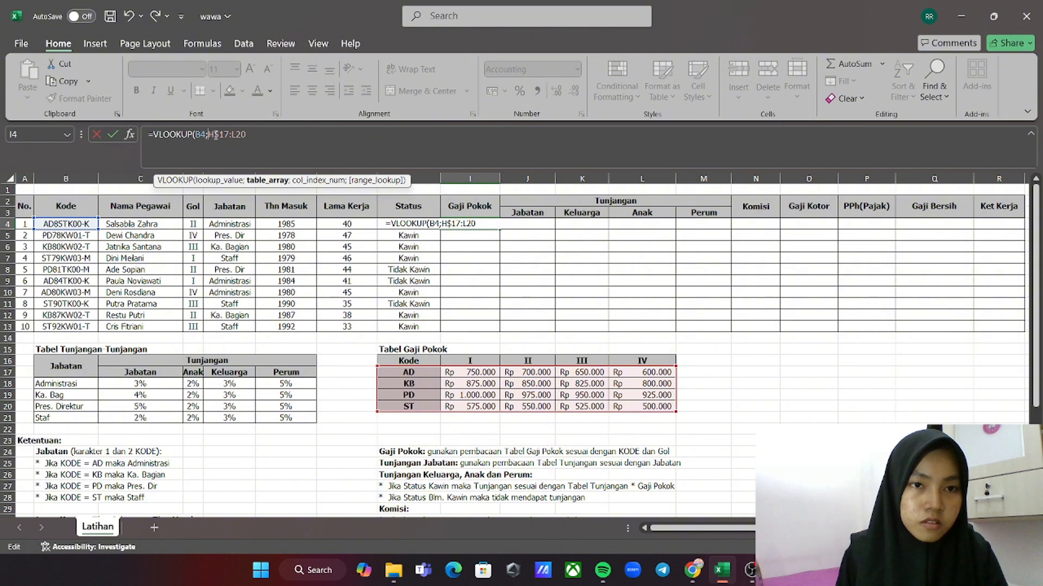
text($)
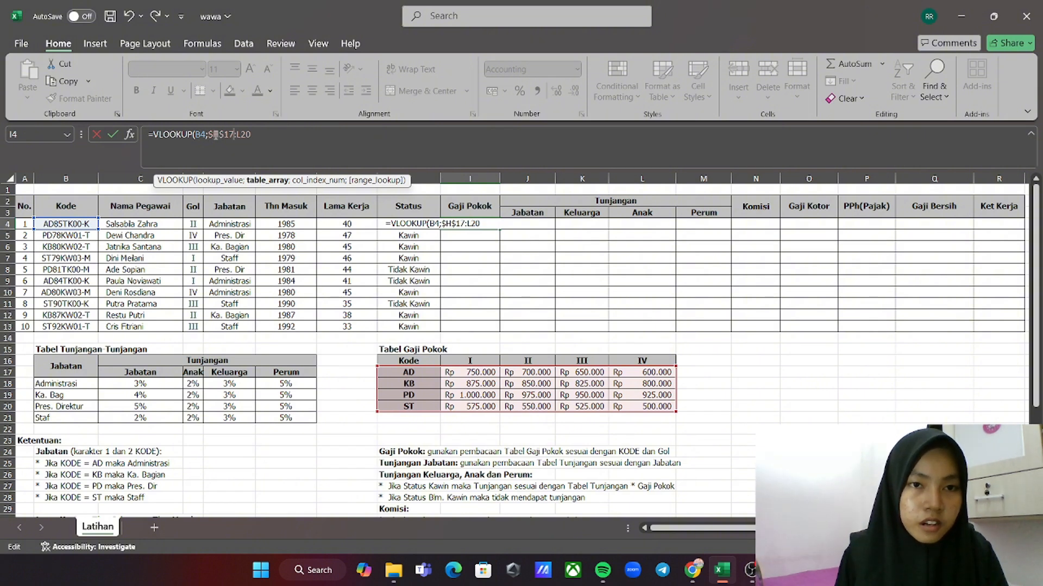
text($)
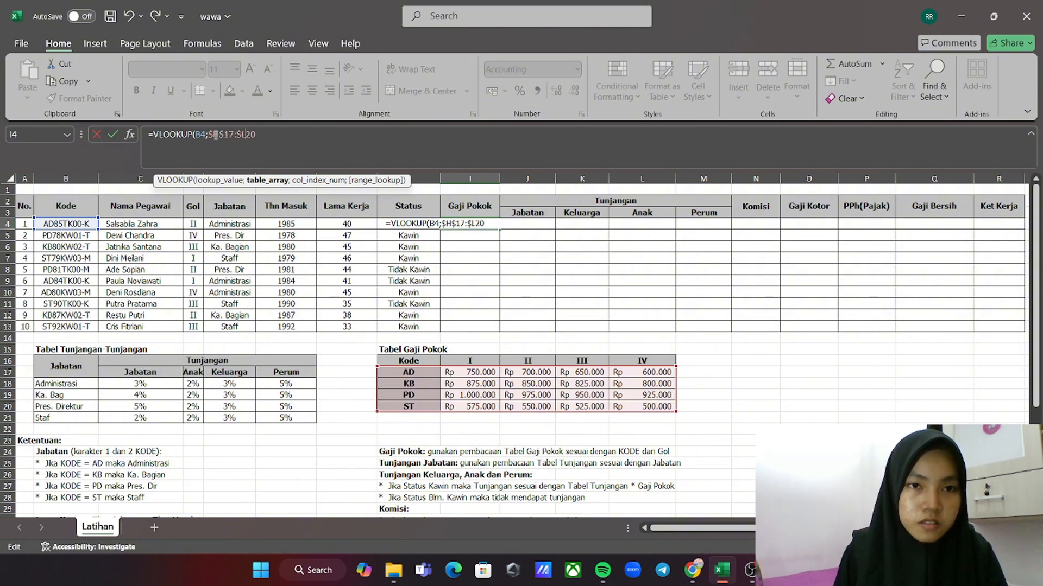
text($)
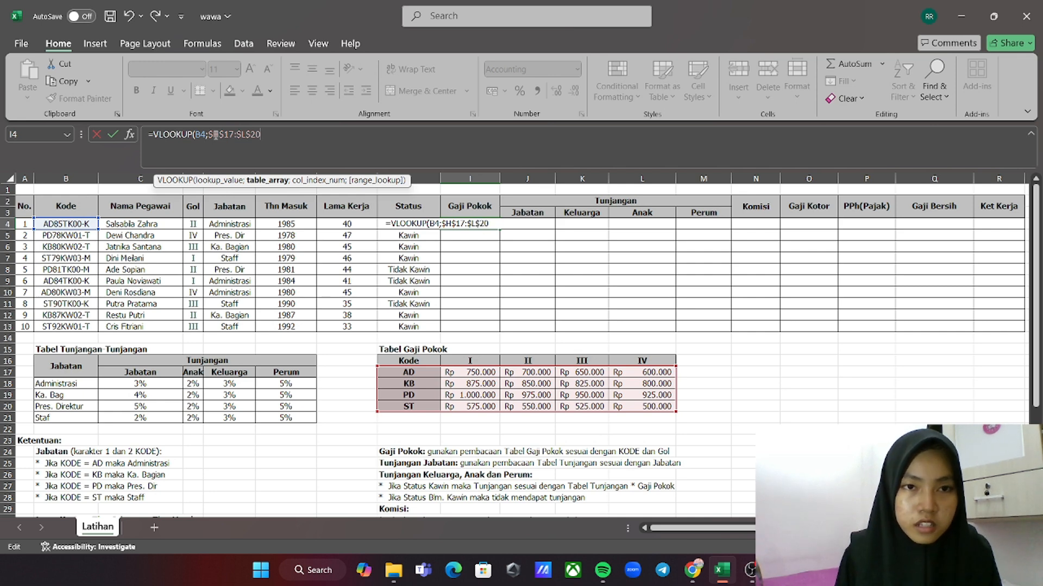
Nest an IF as the column index of the I4 VLOOKUP, testing D4="I" with 2 as the value if true
text(;)
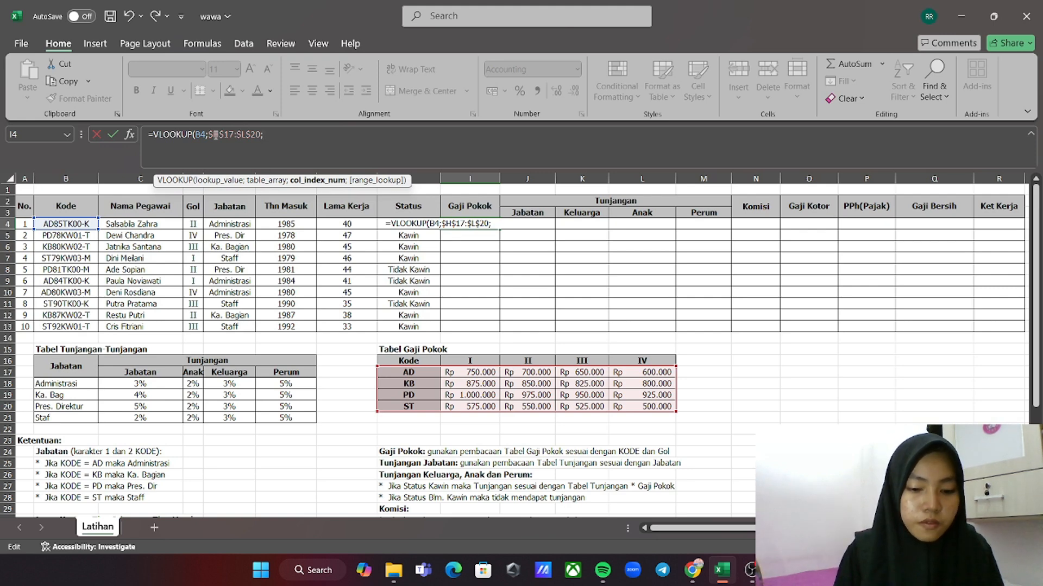
text(if)
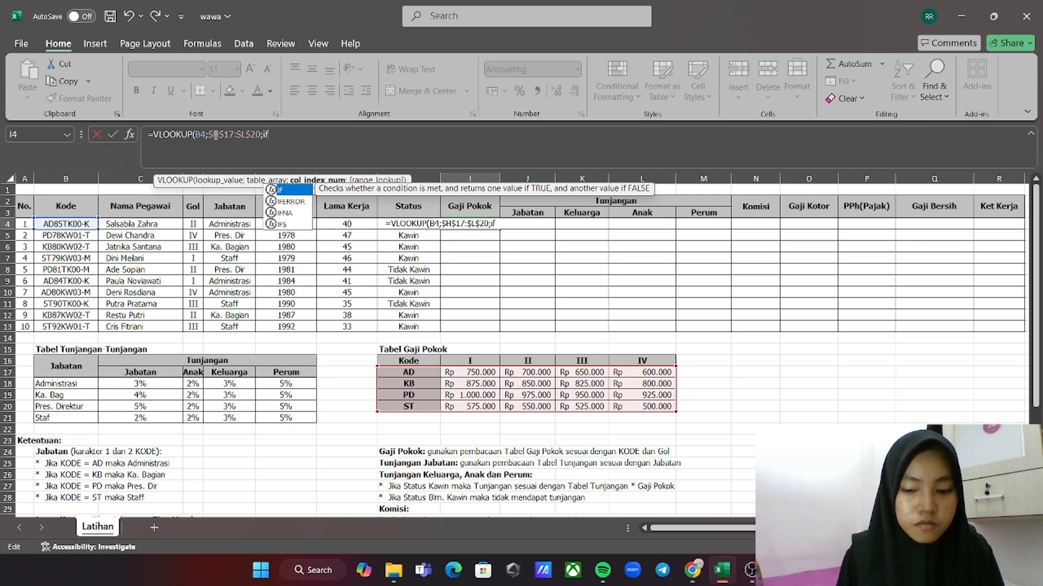
double_click(307, 191)
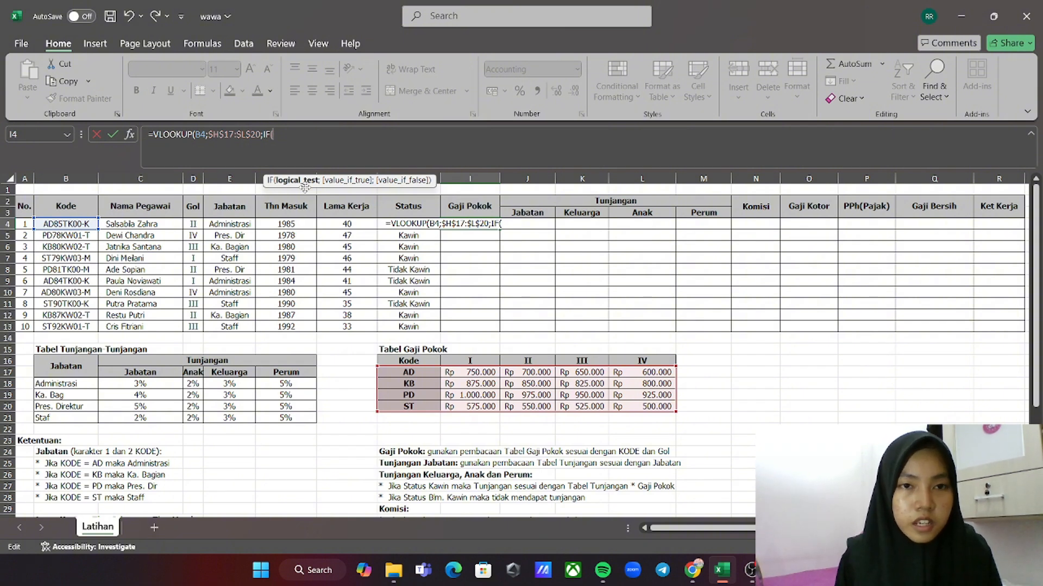
click(193, 223)
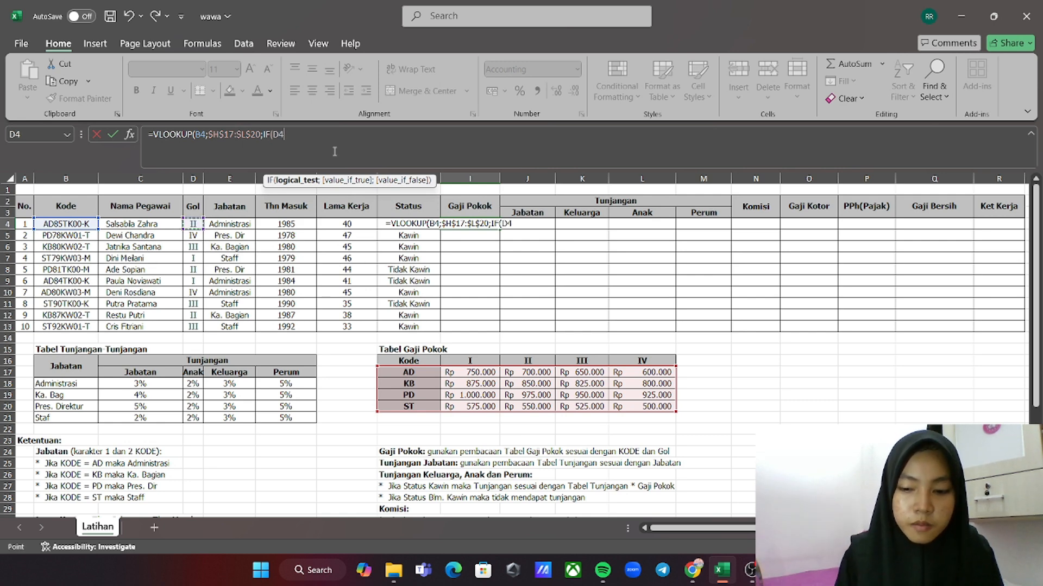
text(="I;)
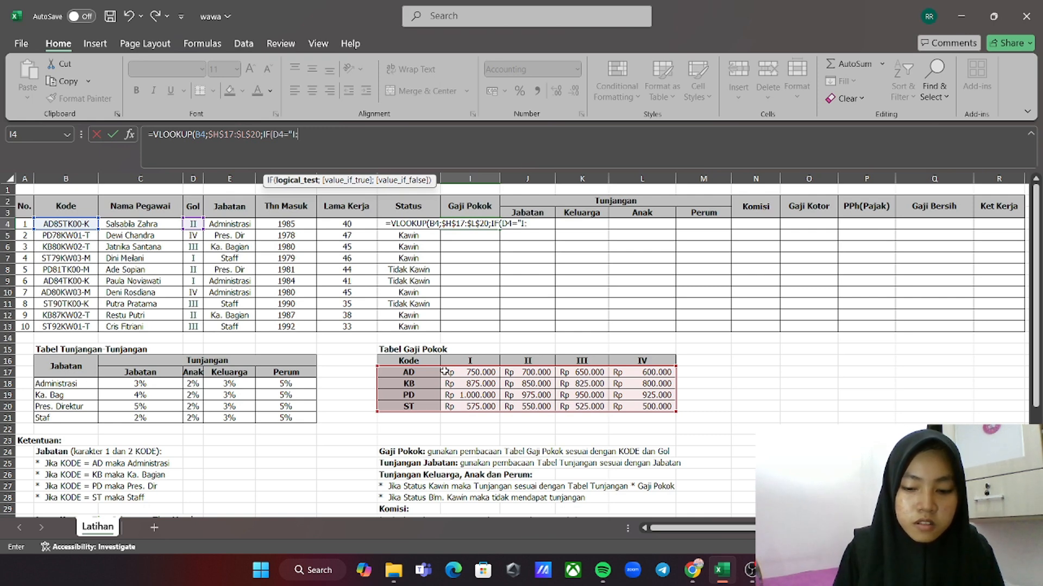
key(BackSpace)
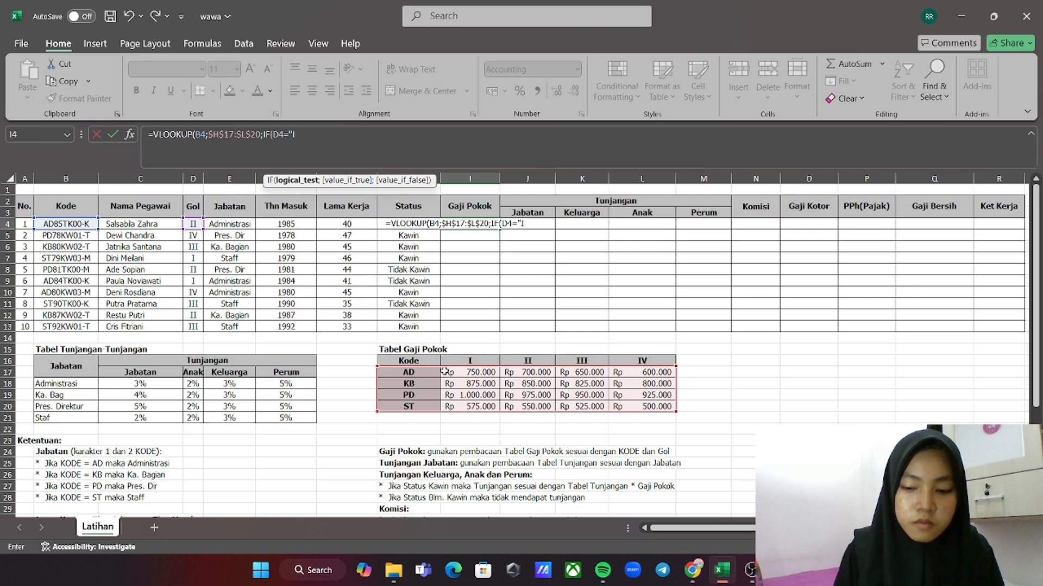
text(;)
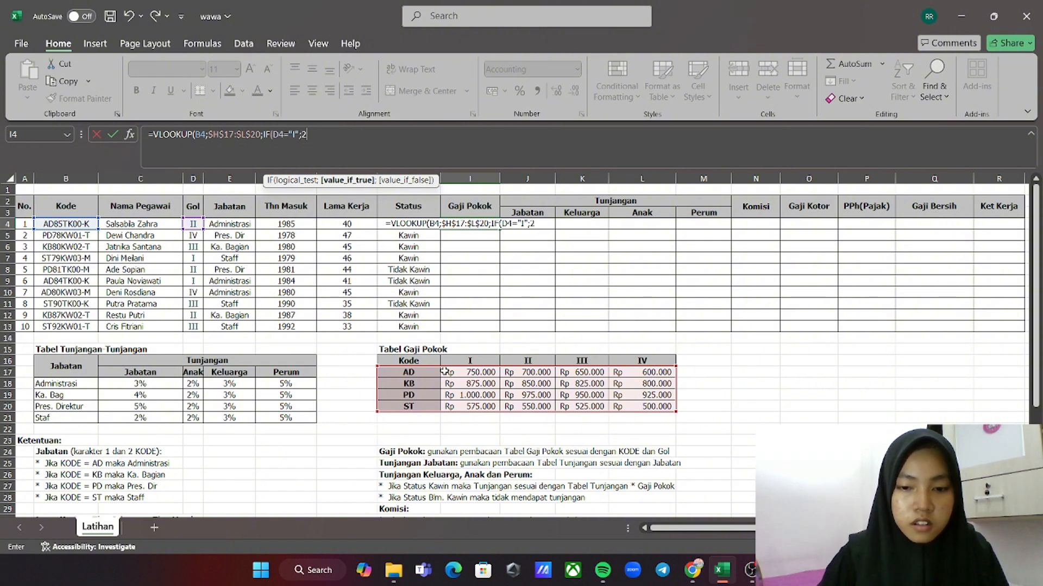
Nest a second IF in the I4 column index, testing D4="II" with 3 as the value if true
text(2;)
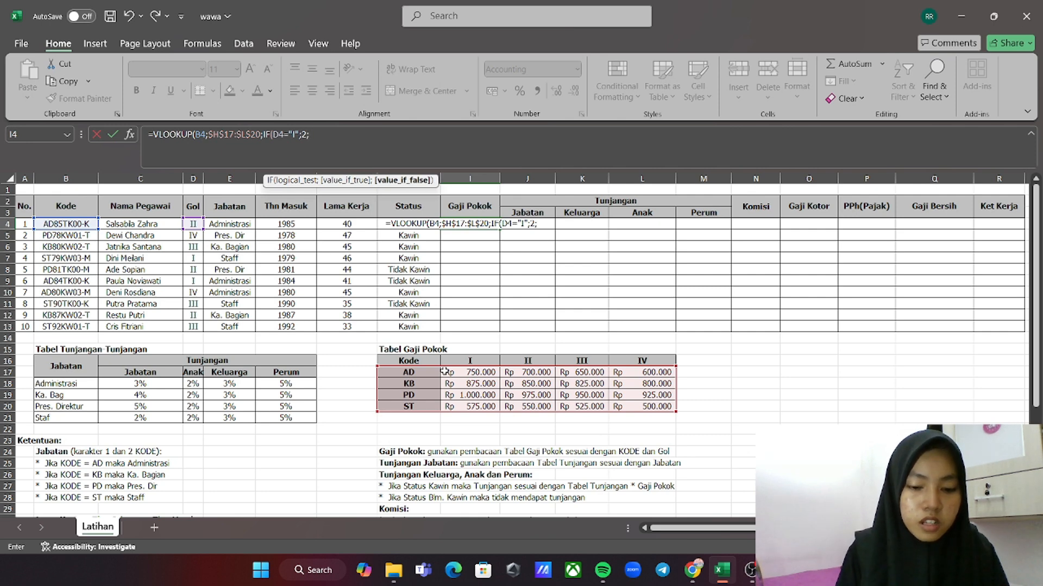
text(if)
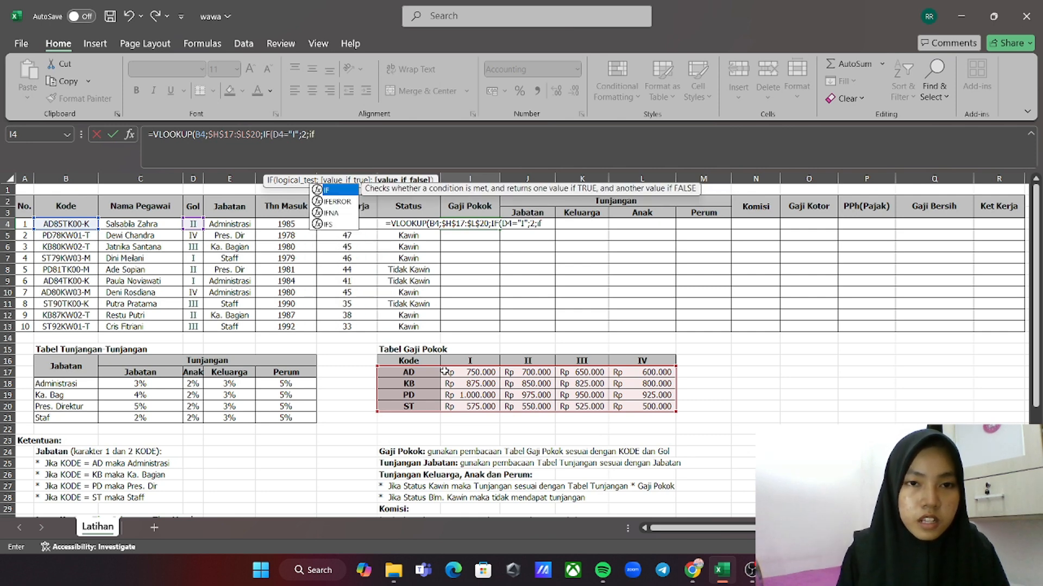
double_click(336, 190)
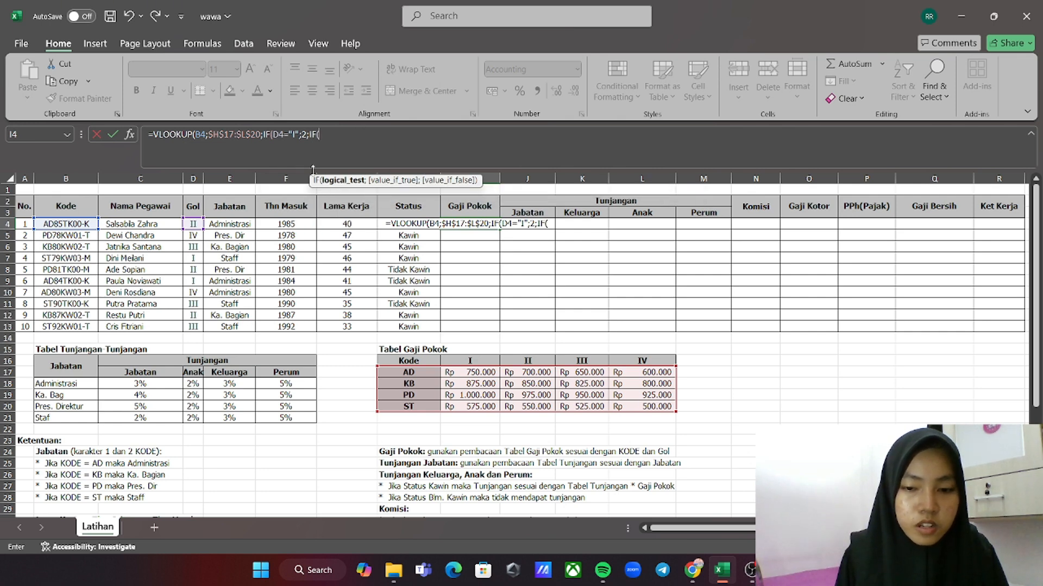
click(193, 224)
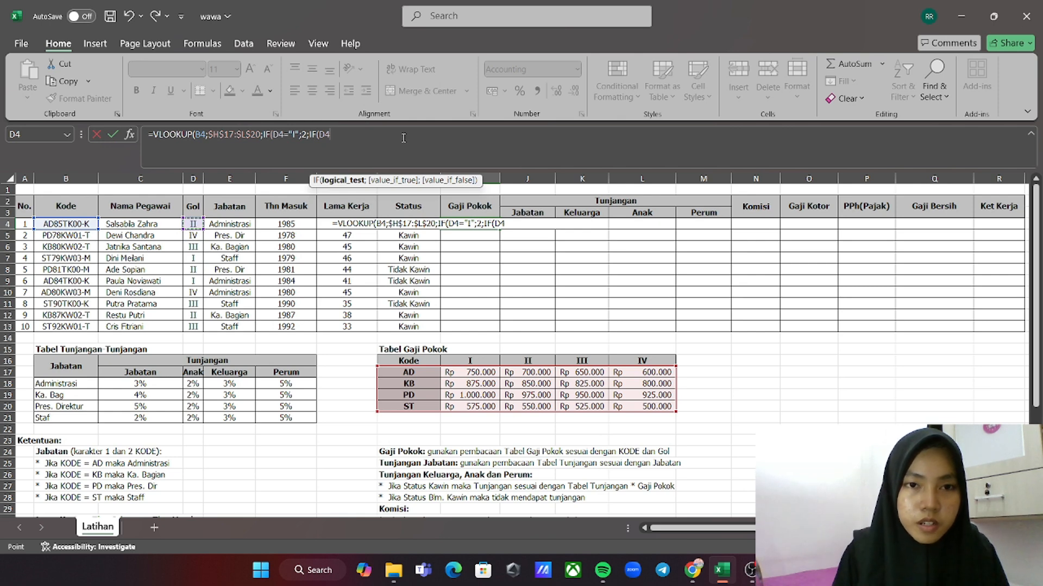
text(+)
key(BackSpace)
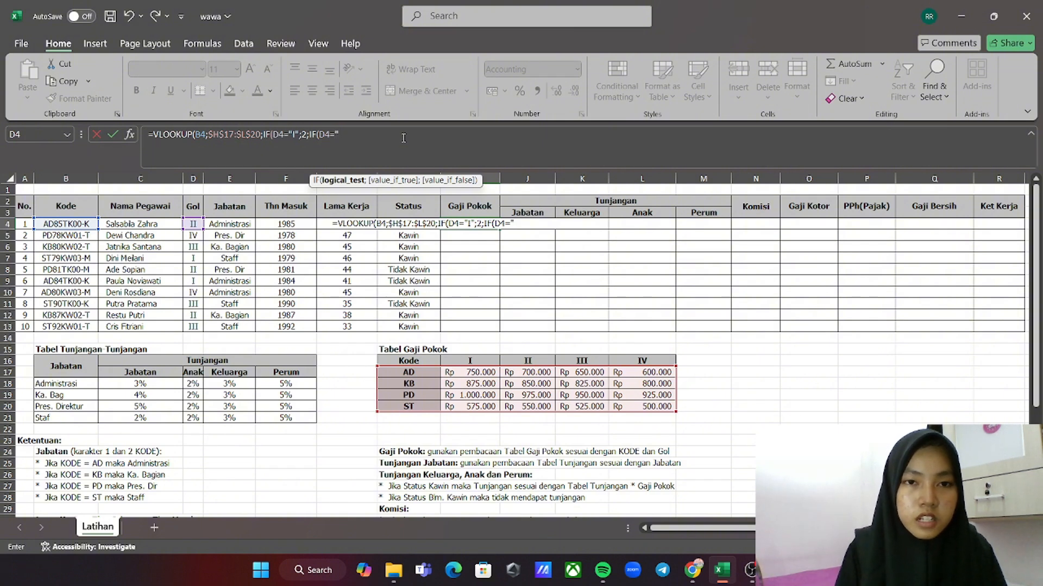
text(")
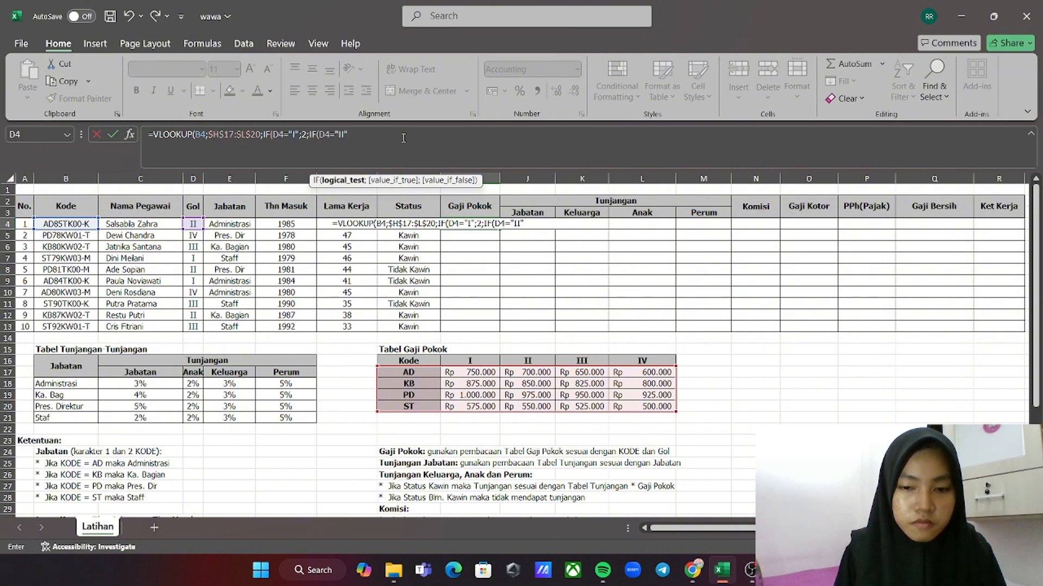
text(;)
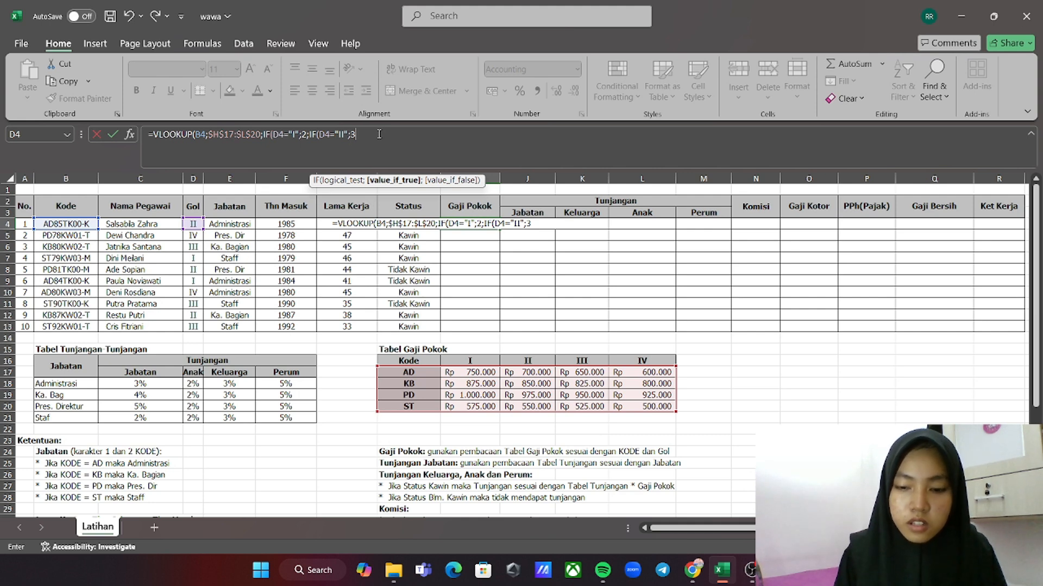
text(3;if)
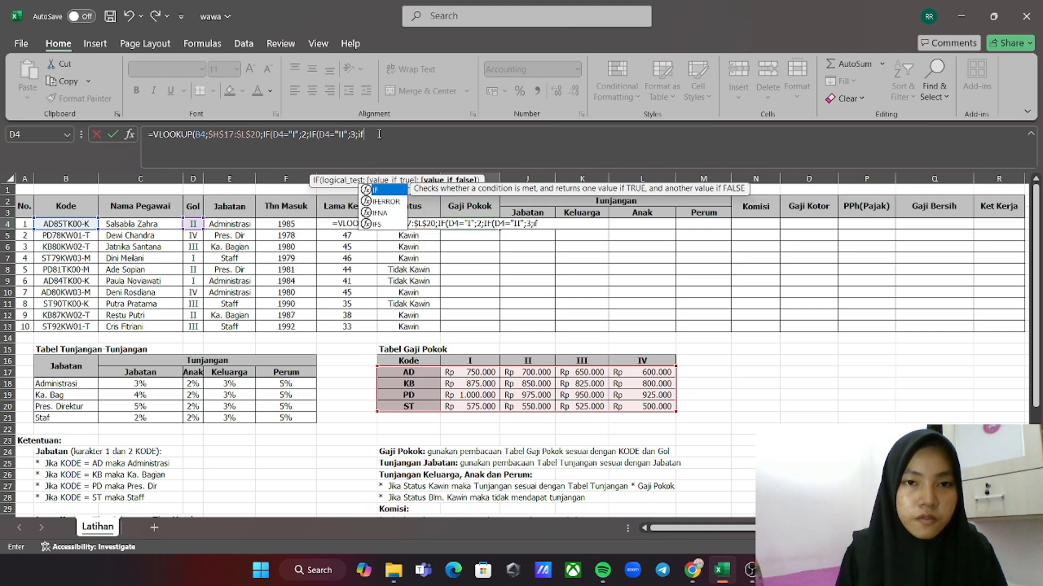
Nest a third IF in the I4 column index, testing D4="III" with 4 as the value if true
double_click(376, 191)
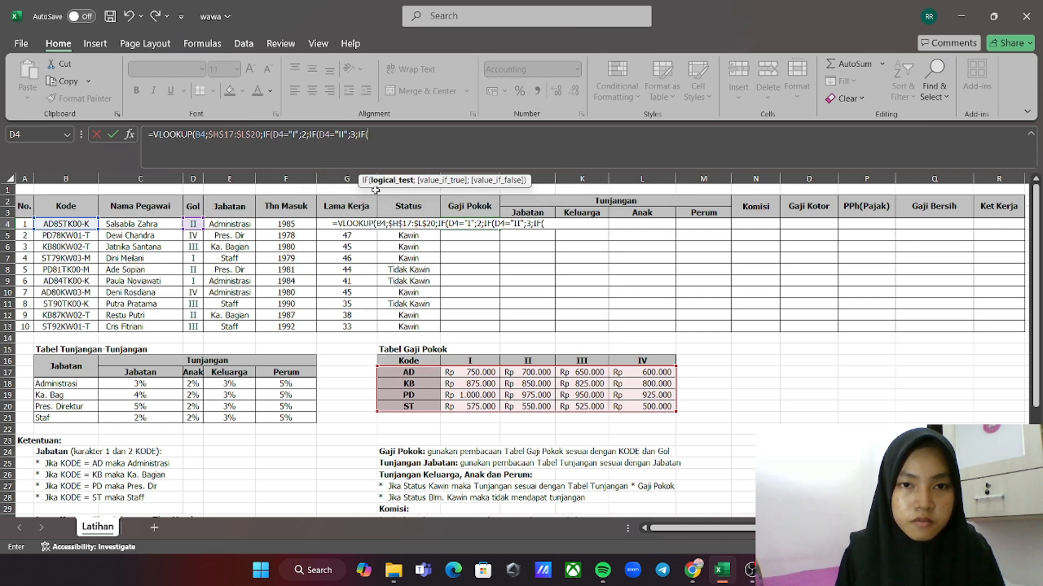
click(194, 222)
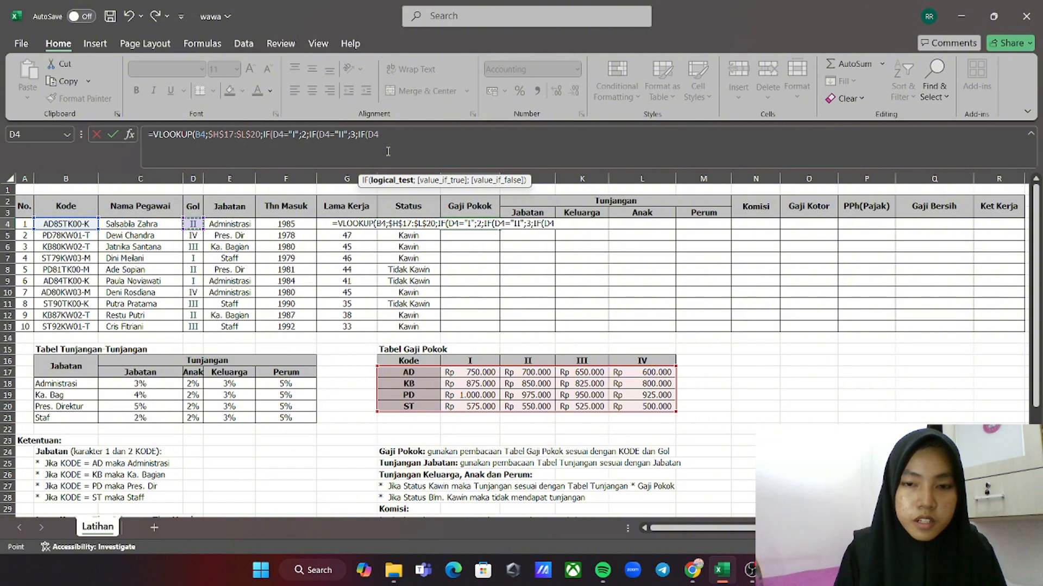
text(=")
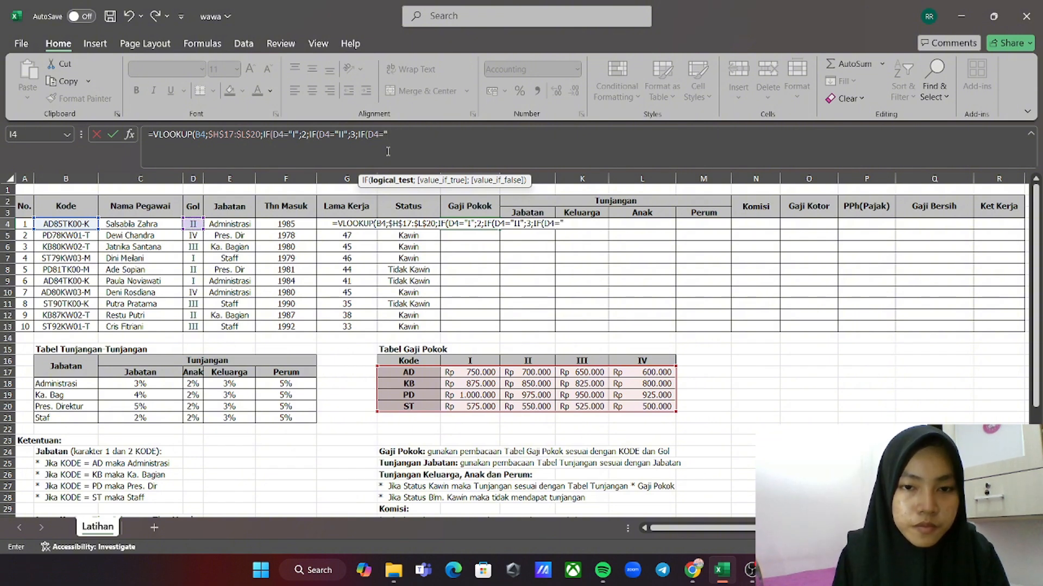
text(II)
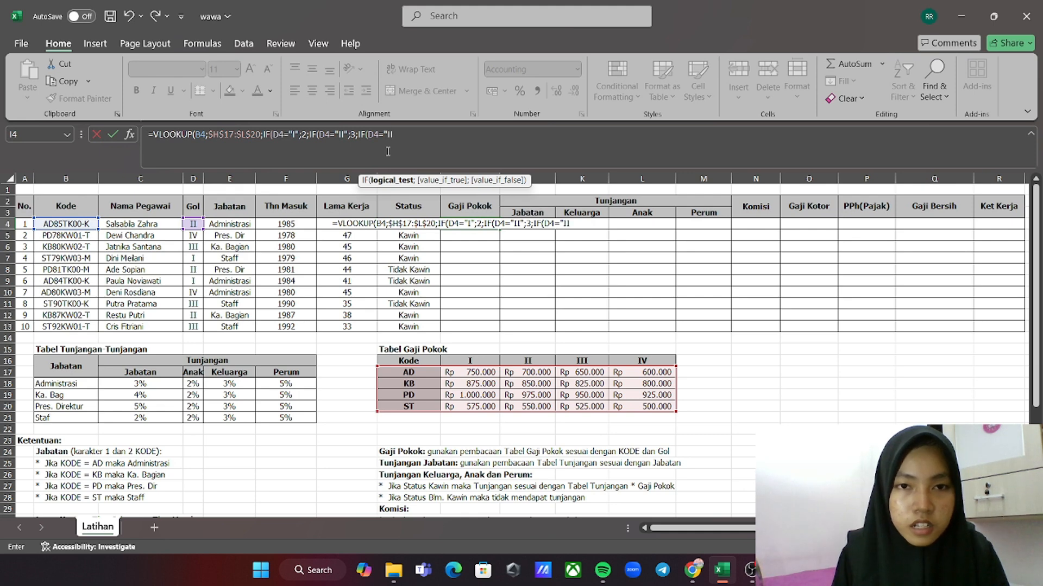
text(I")
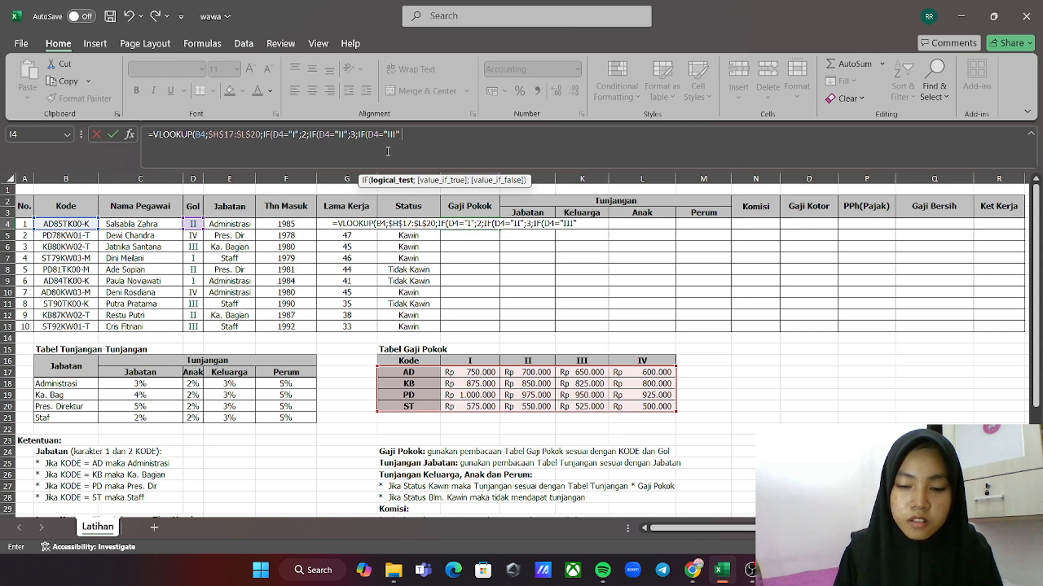
text(;4)
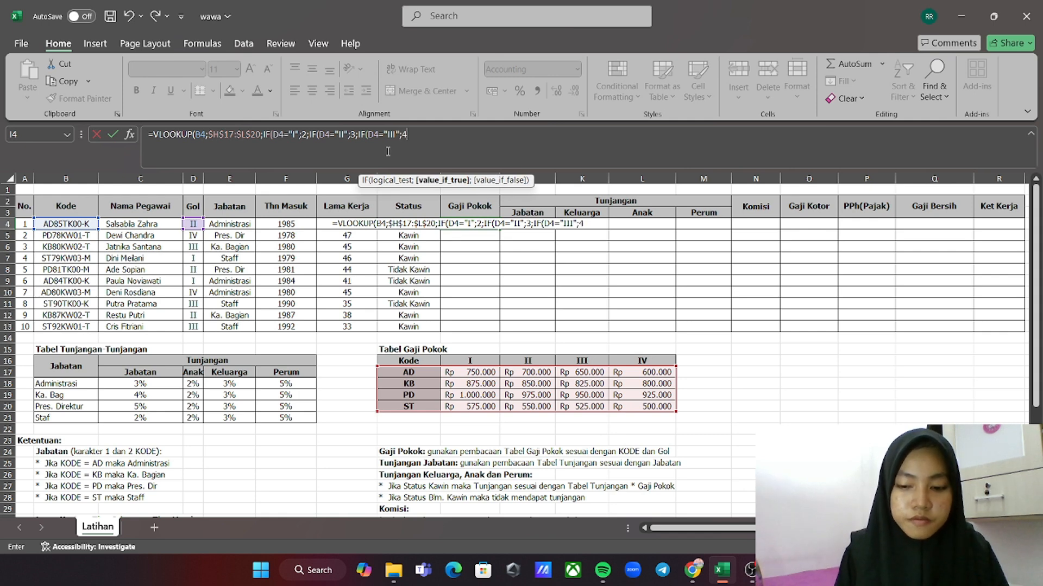
Nest a fourth IF in the I4 column index, testing D4="IV" with 5 as the value if true
text(if)
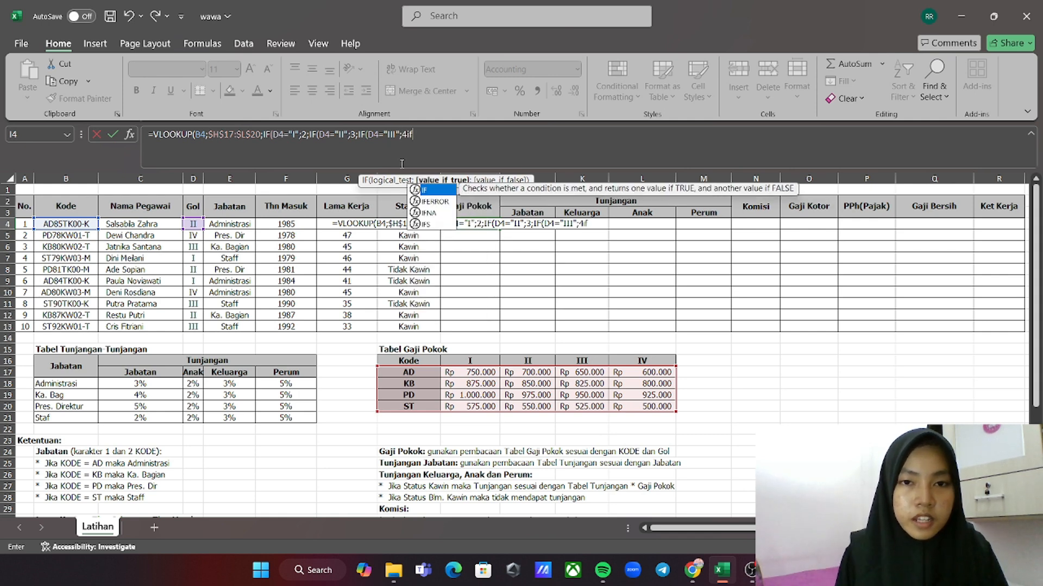
key(BackSpace)
key(BackSpace)
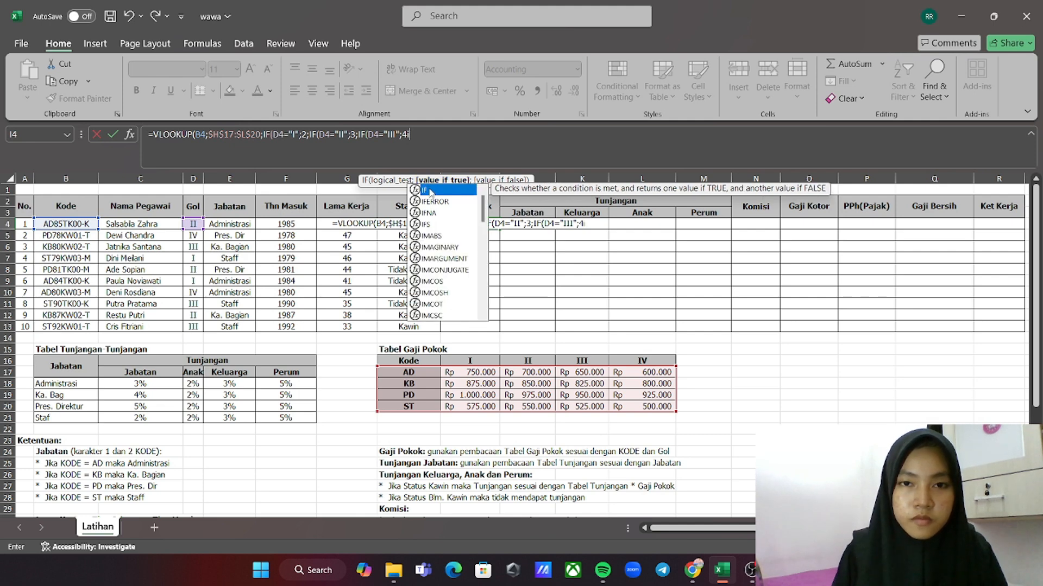
text(;if)
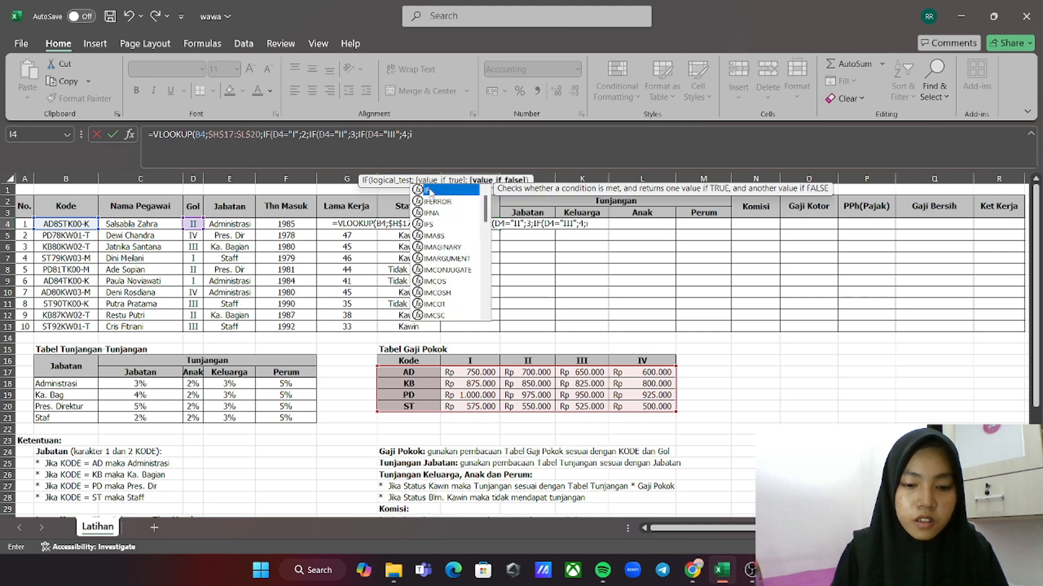
double_click(429, 190)
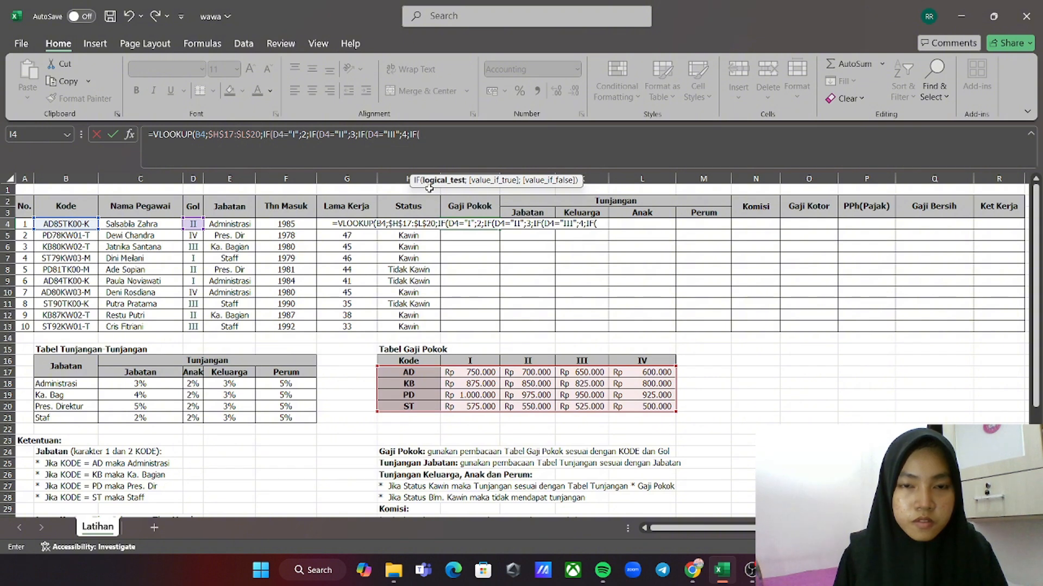
click(193, 223)
text(=)
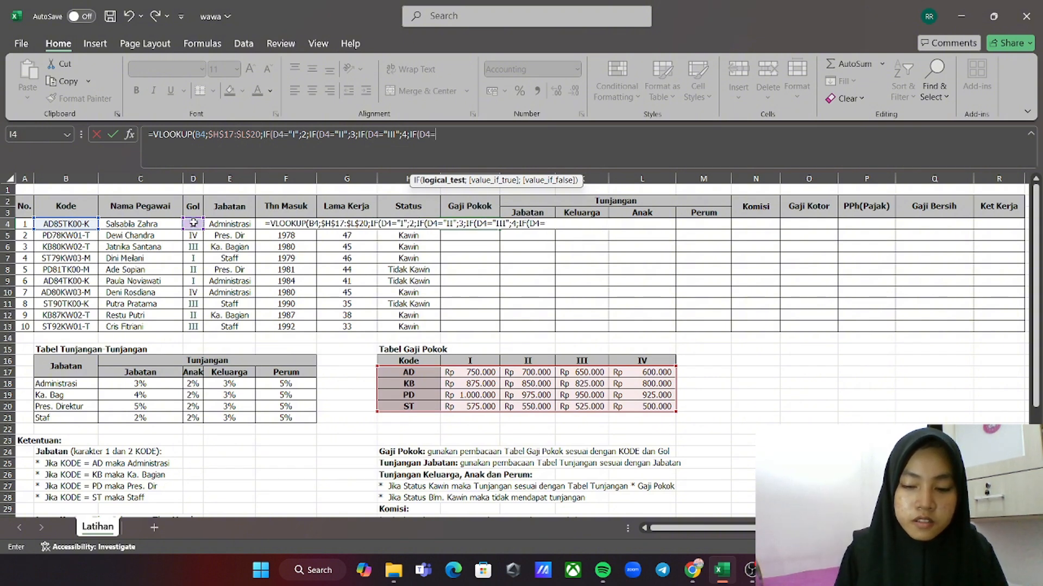
text("I)
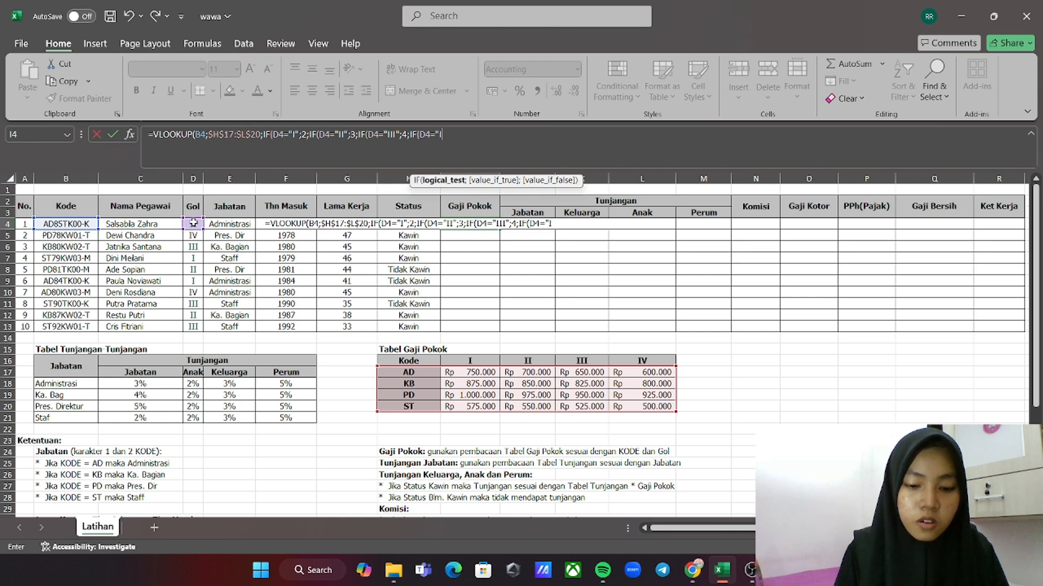
text(V)
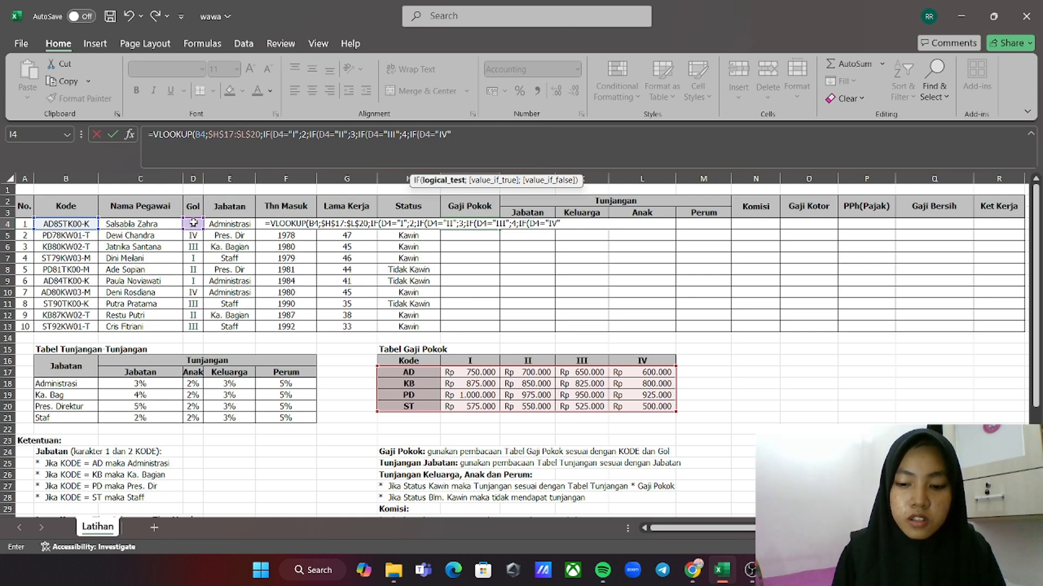
text(;)
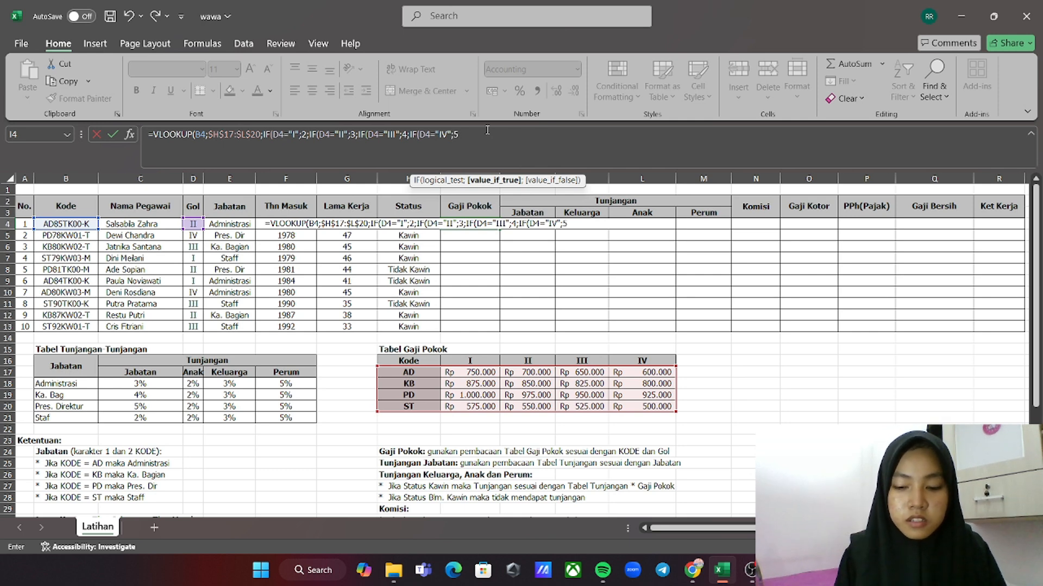
text(5))
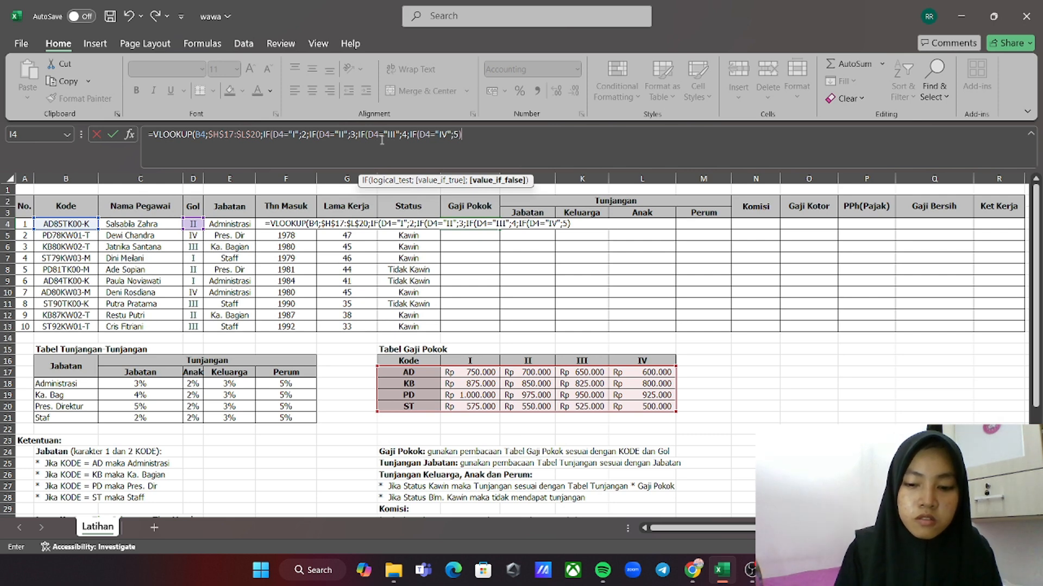
Finish the I4 VLOOKUP by closing the nested IFs and setting the range lookup to 1, and fill it down to I13
text())))
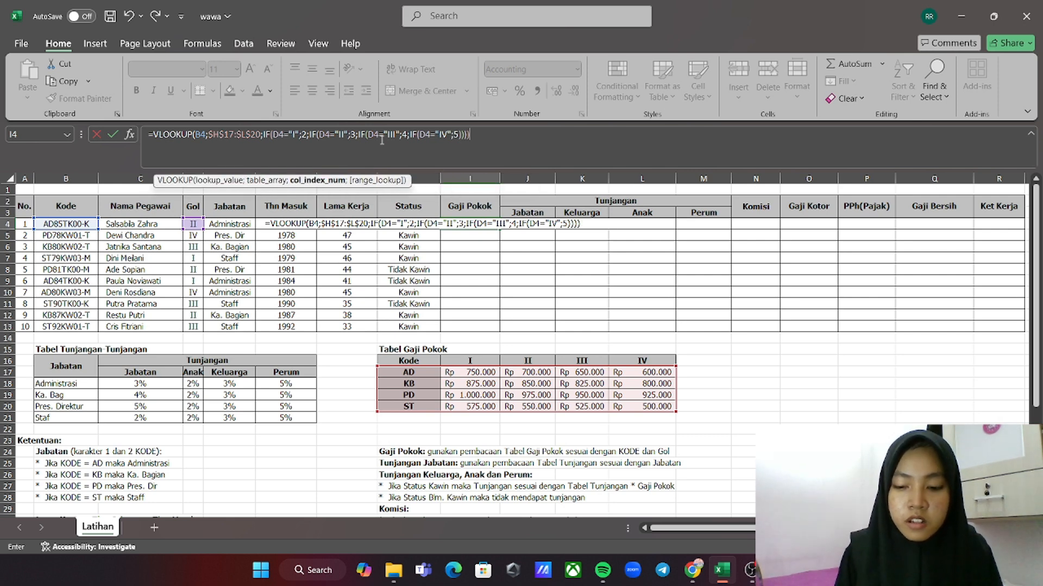
text(;)
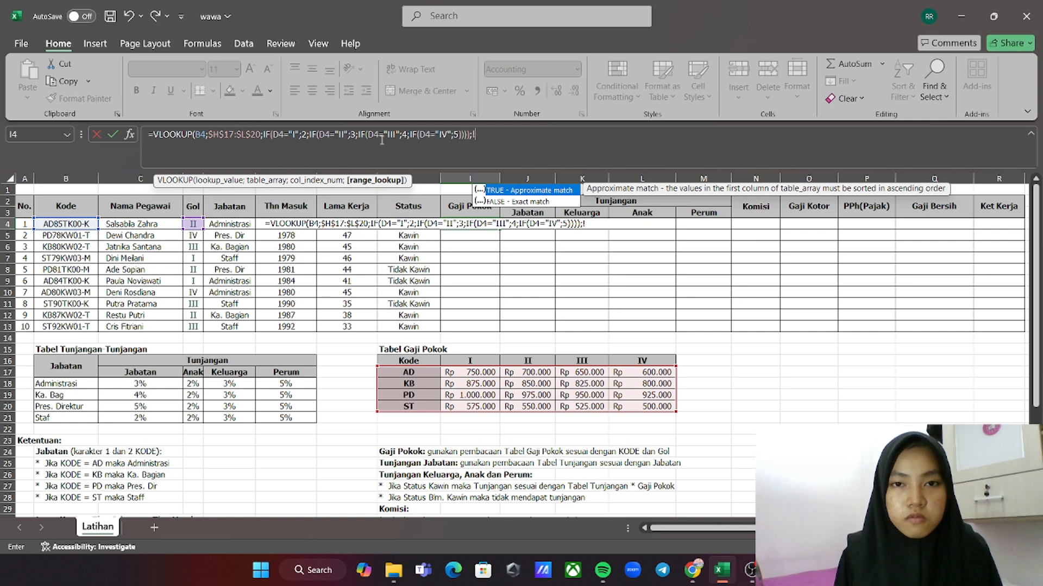
text(1)
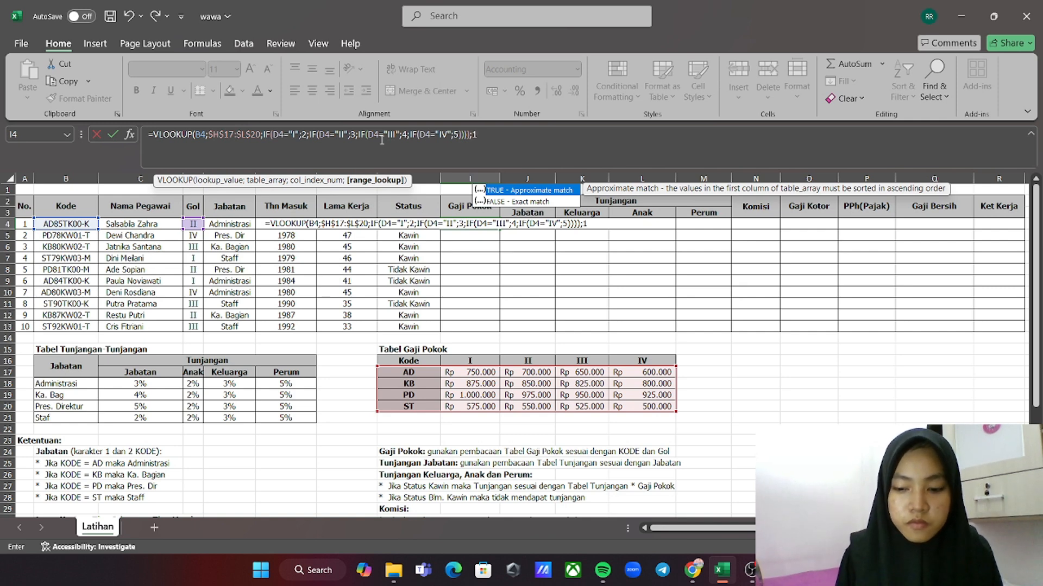
text())
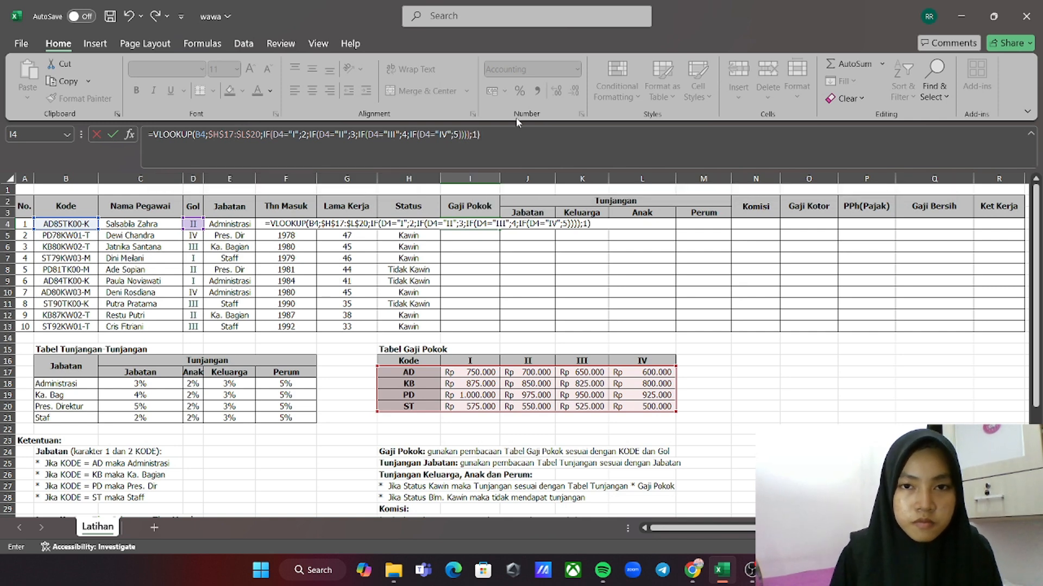
key(Return)
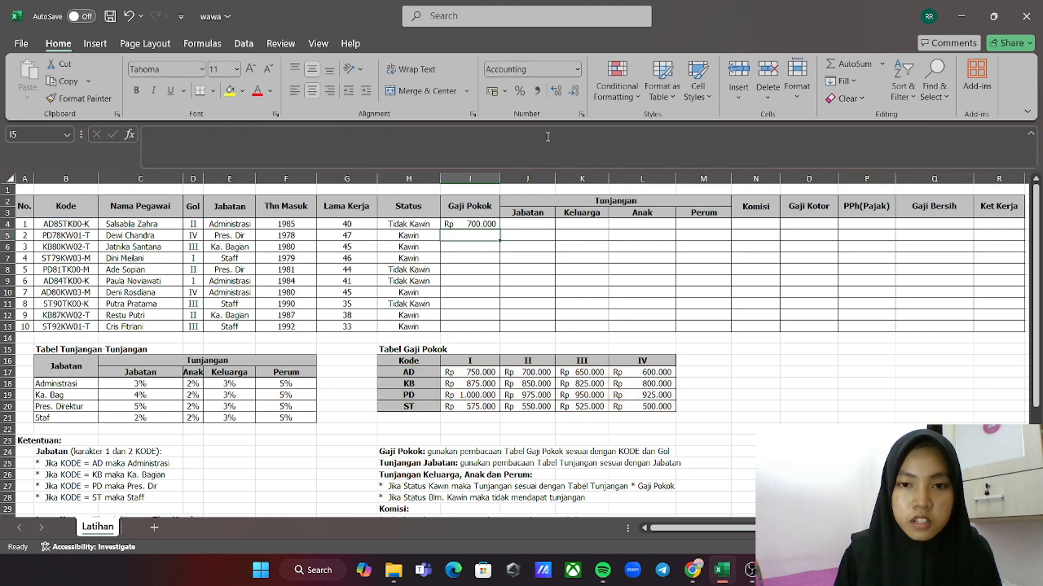
click(475, 224)
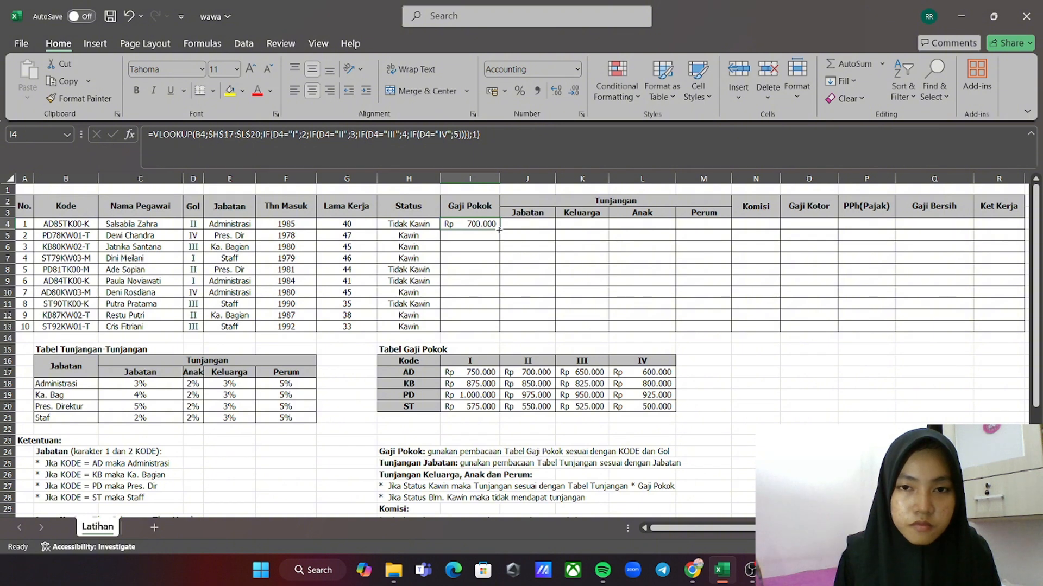
drag(499, 230, 499, 333)
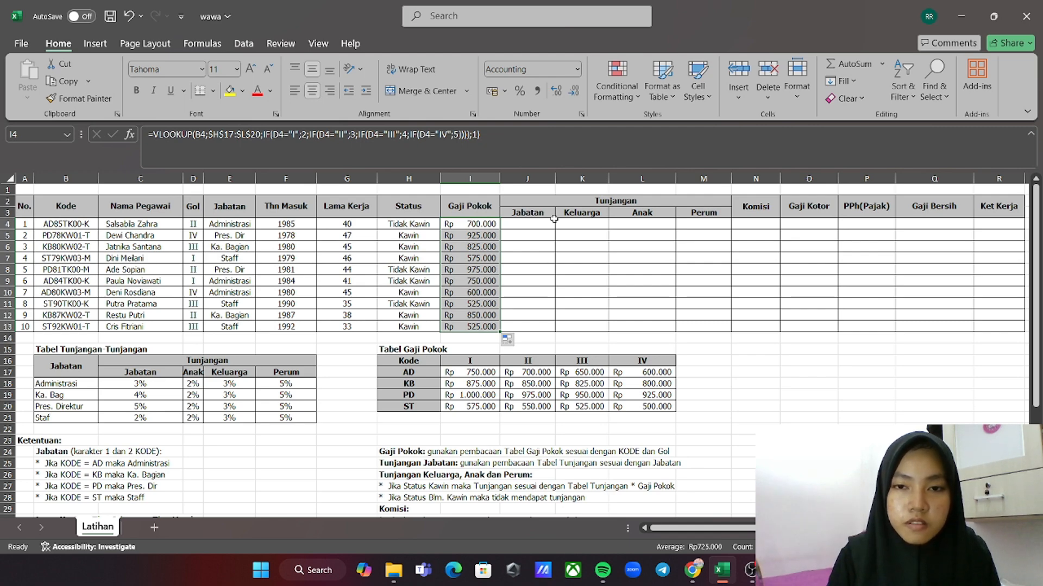
Start a VLOOKUP formula in J4, under Tunjangan Jabatan, with E4 as the lookup value
scroll(516, 257, down, 4)
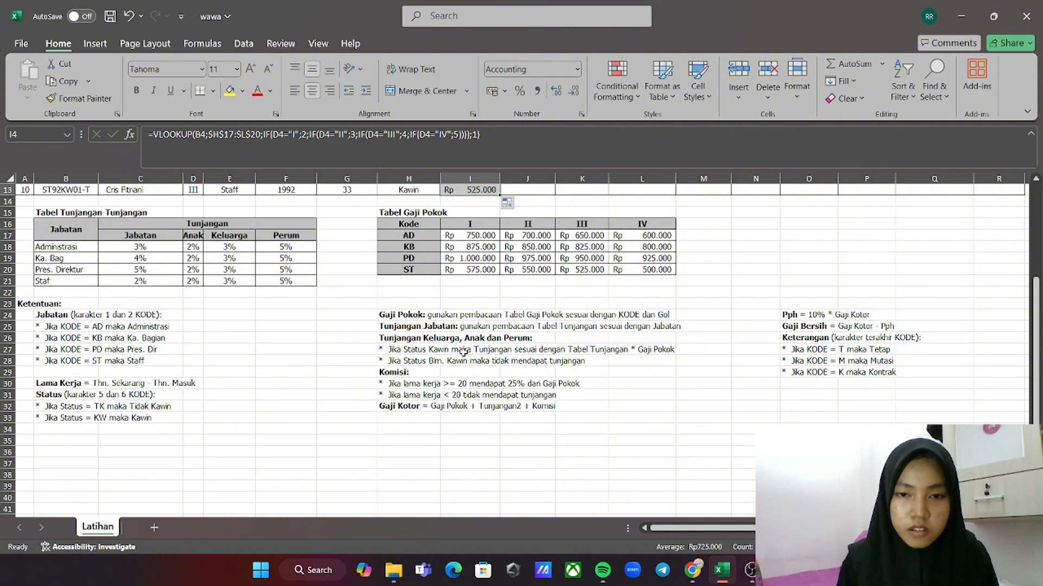
scroll(507, 286, up, 4)
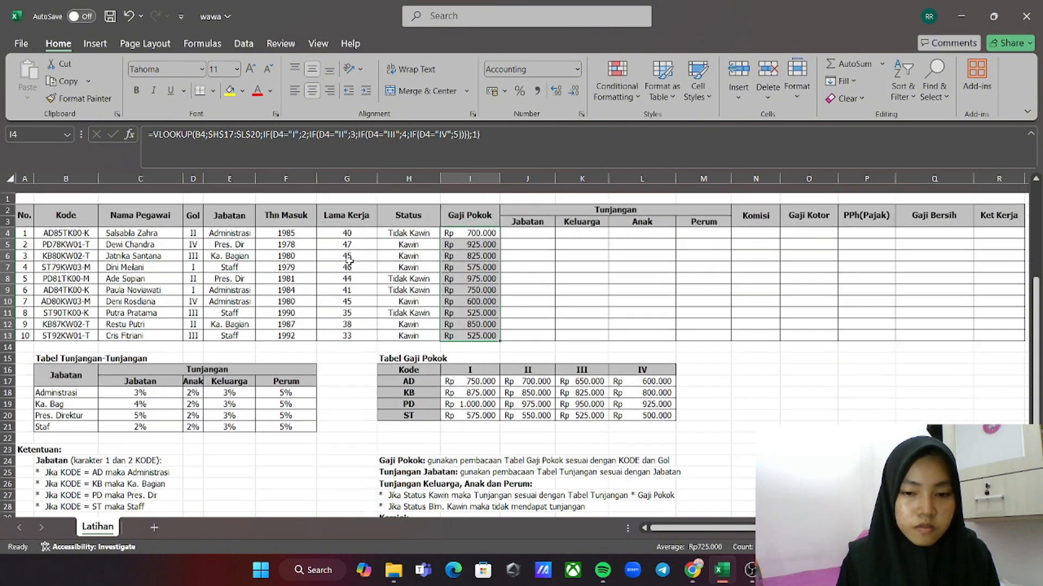
click(526, 224)
click(450, 135)
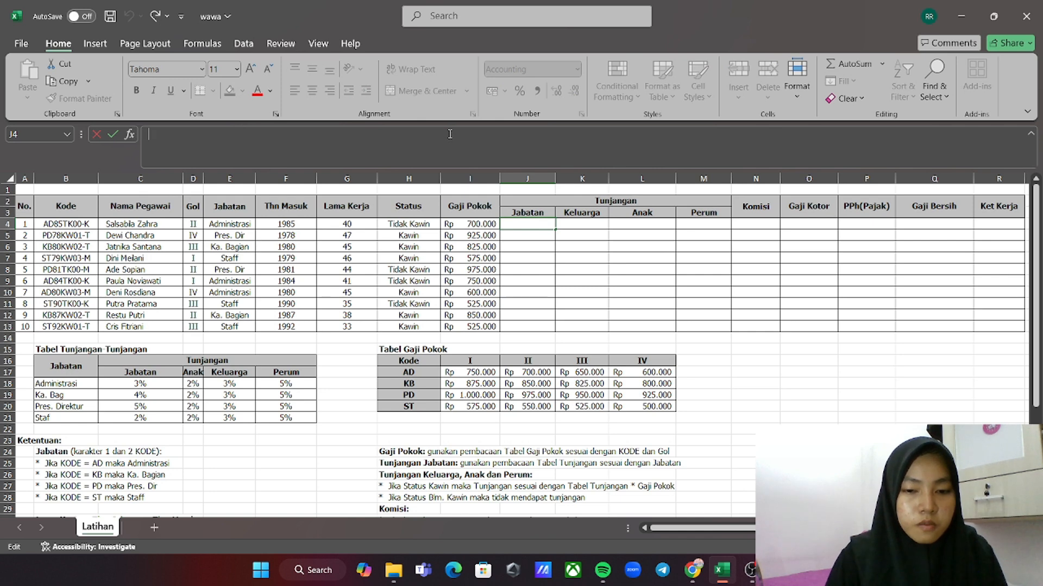
text(=Vl)
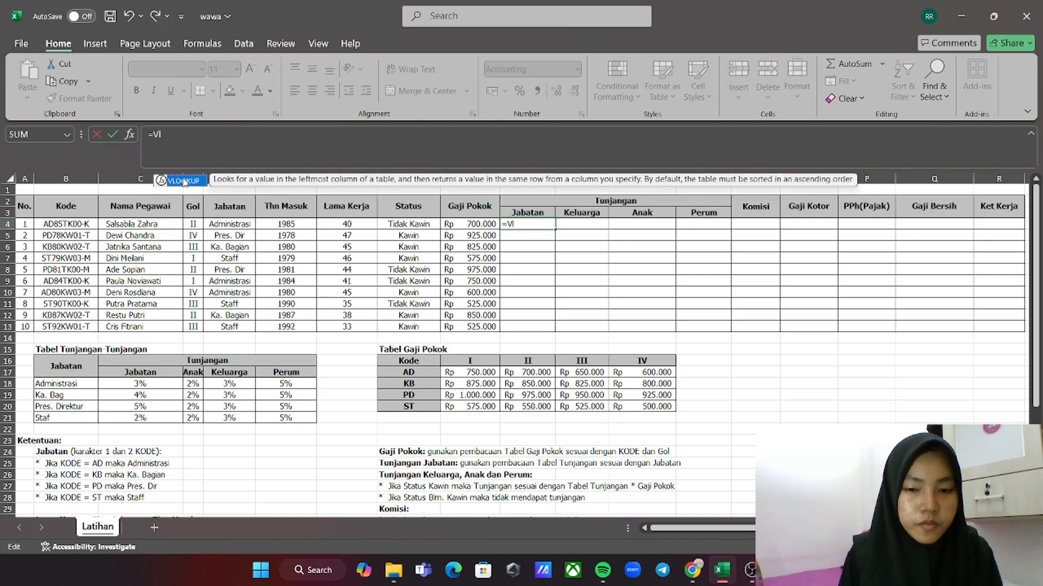
double_click(185, 182)
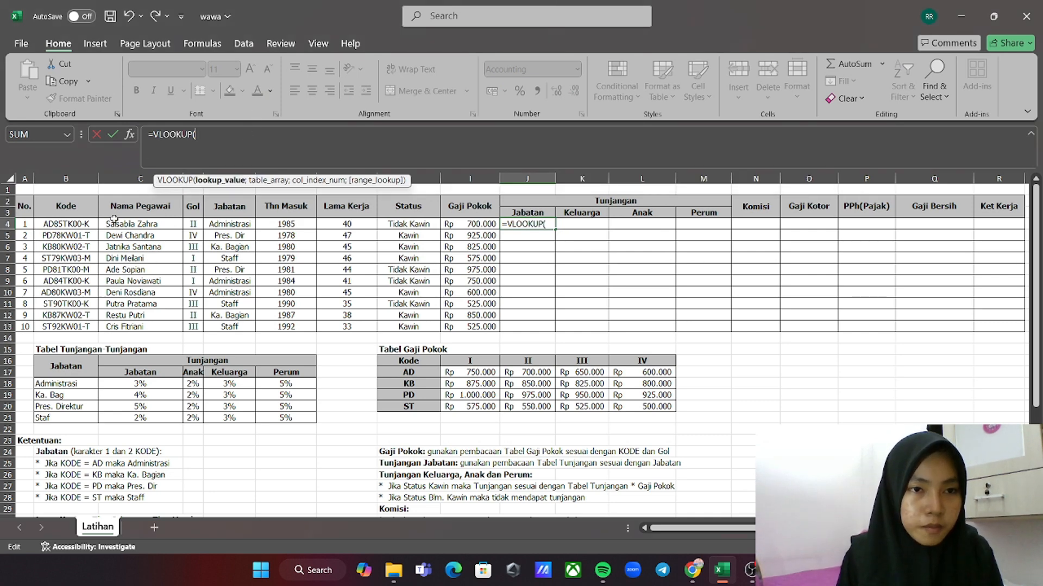
click(215, 227)
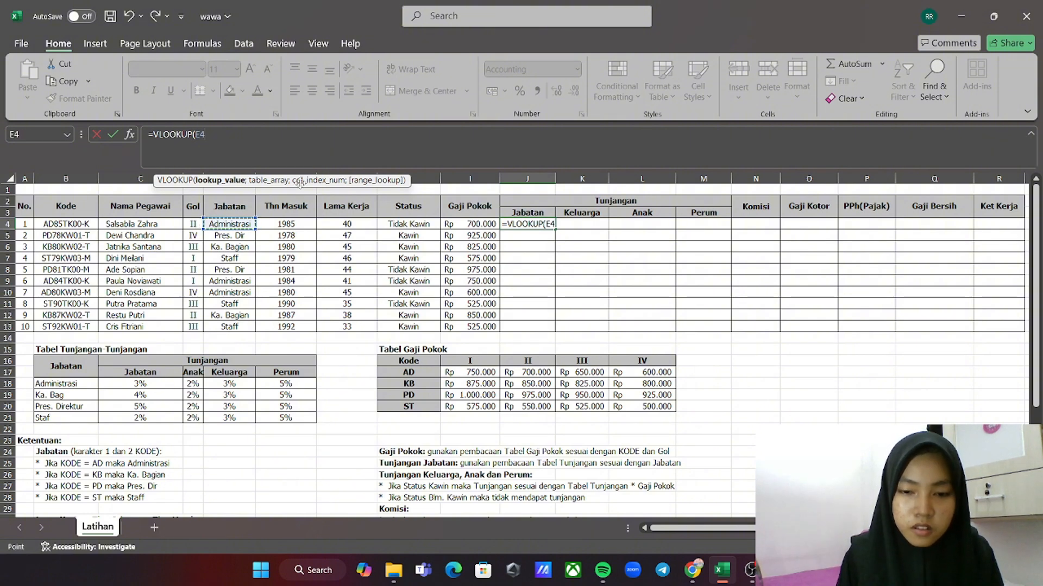
text(;)
Set the J4 VLOOKUP table array to the Tabel Tunjangan data as the absolute range $B$18:$F$21
scroll(242, 304, down, 2)
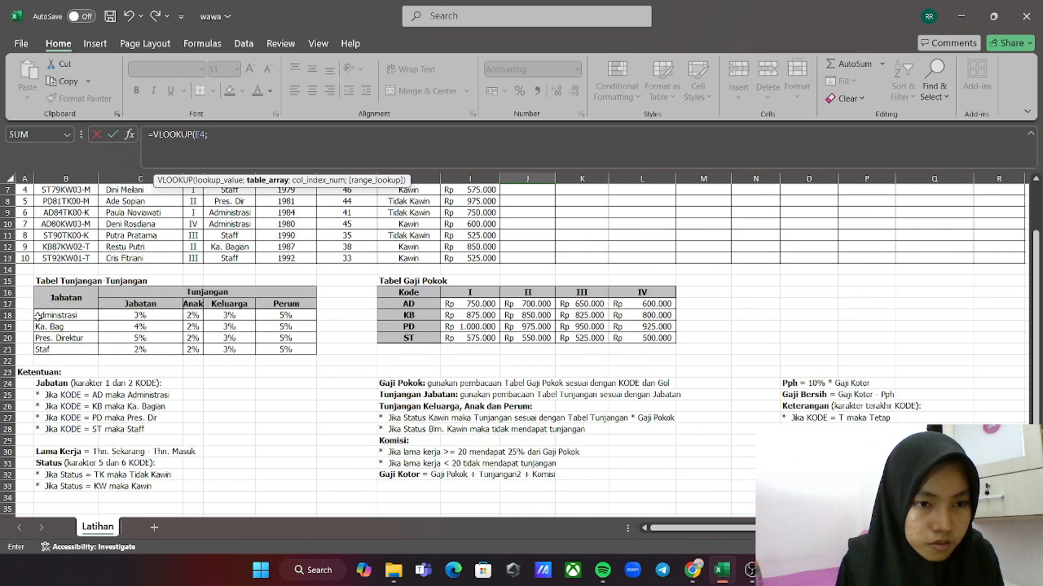
drag(37, 312, 294, 345)
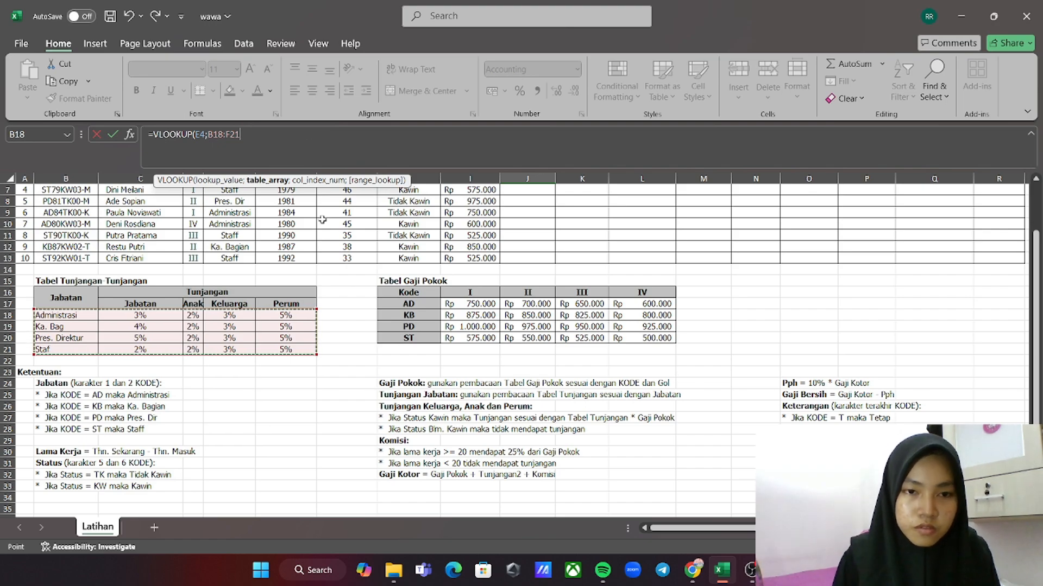
scroll(349, 283, up, 2)
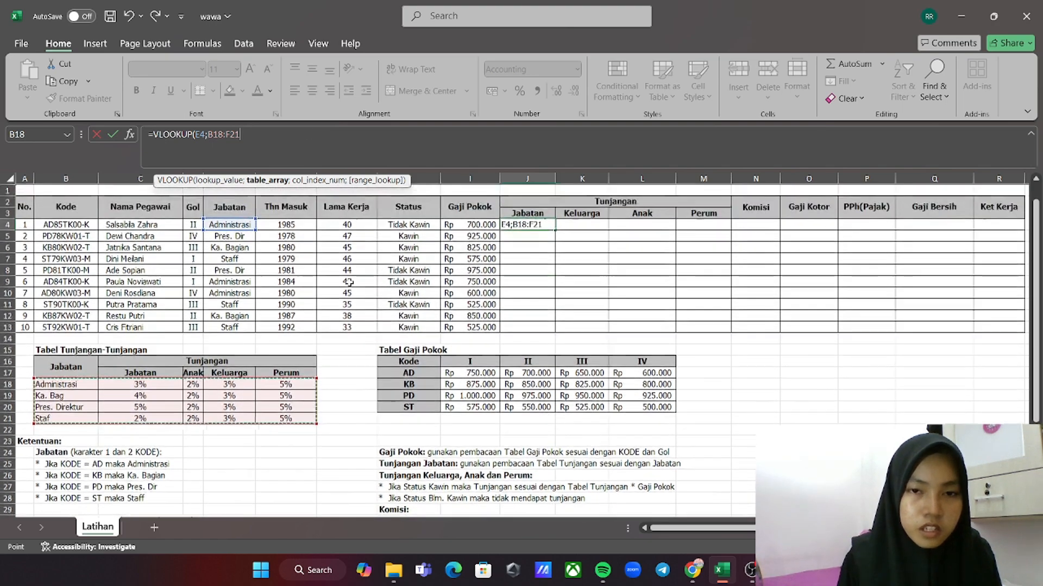
click(213, 134)
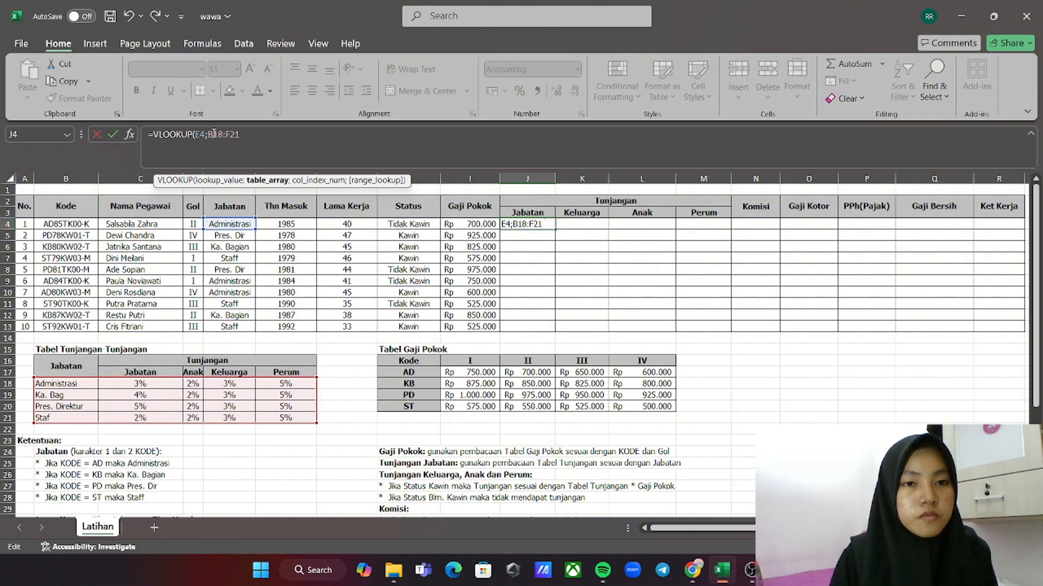
text($B)
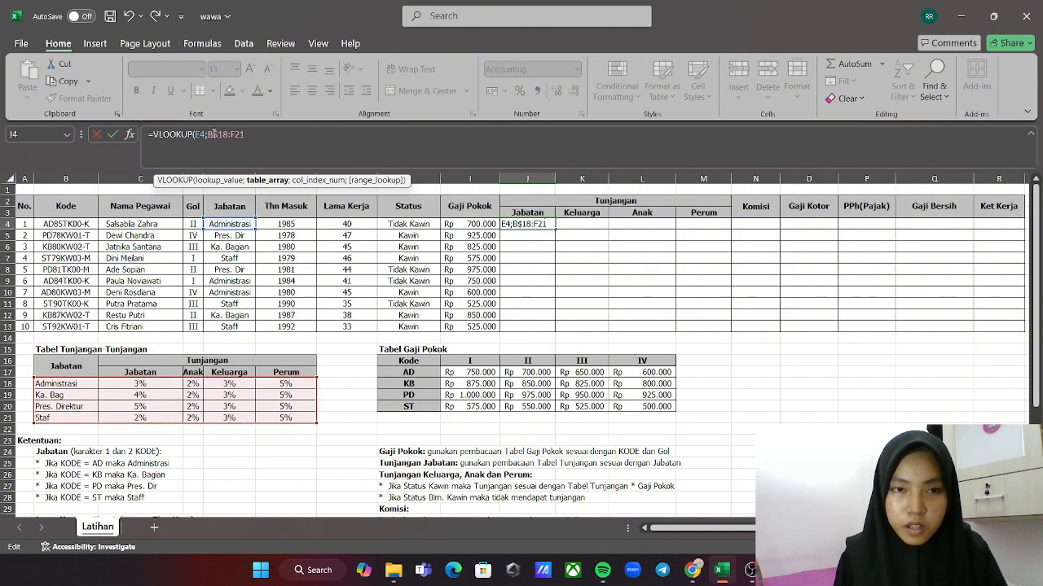
text($18:)
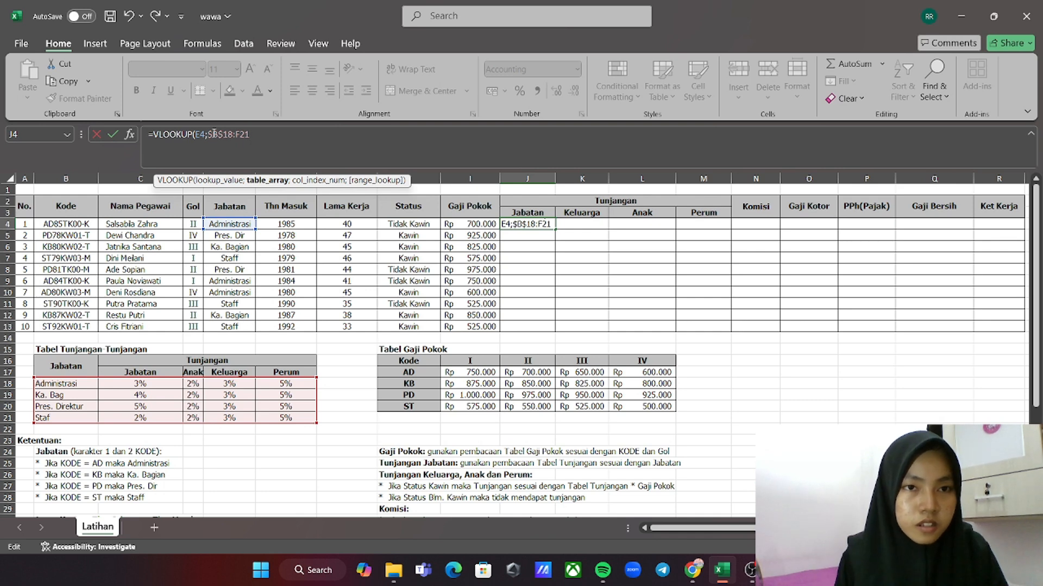
text($F)
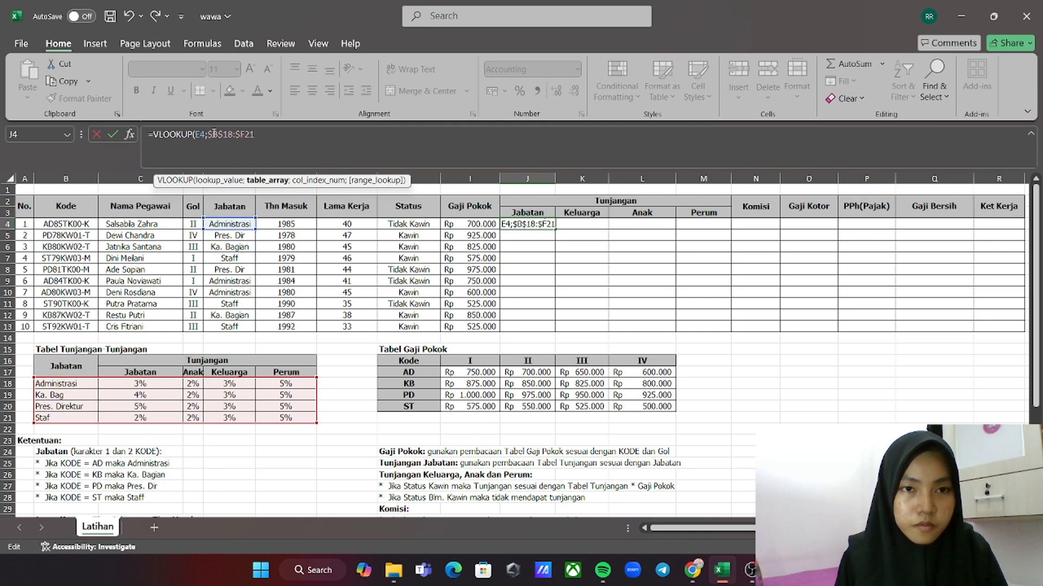
text($21)
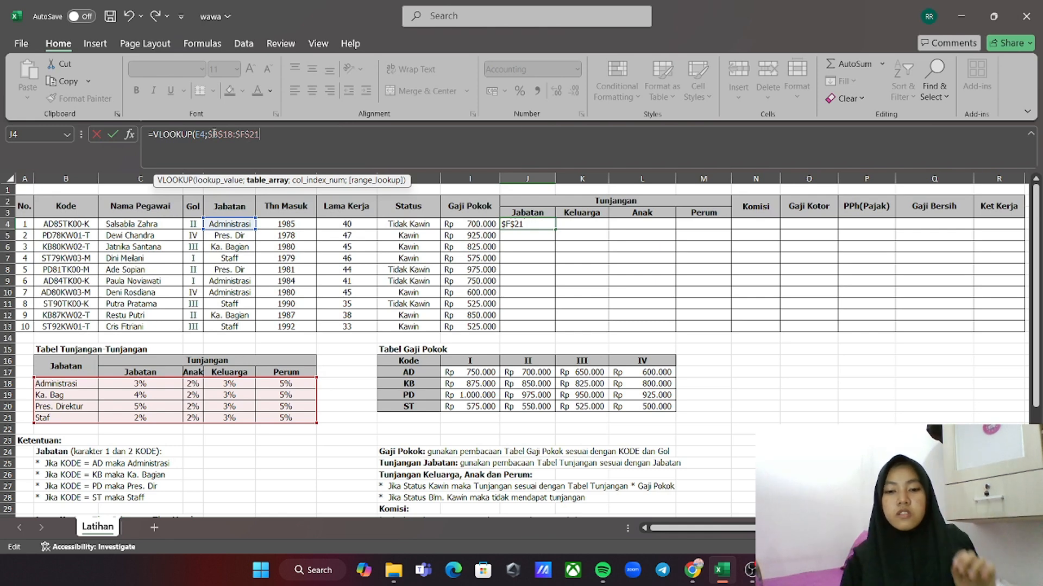
Set the J4 VLOOKUP column index to 2 and the range lookup to FALSE for an exact match
text(;)
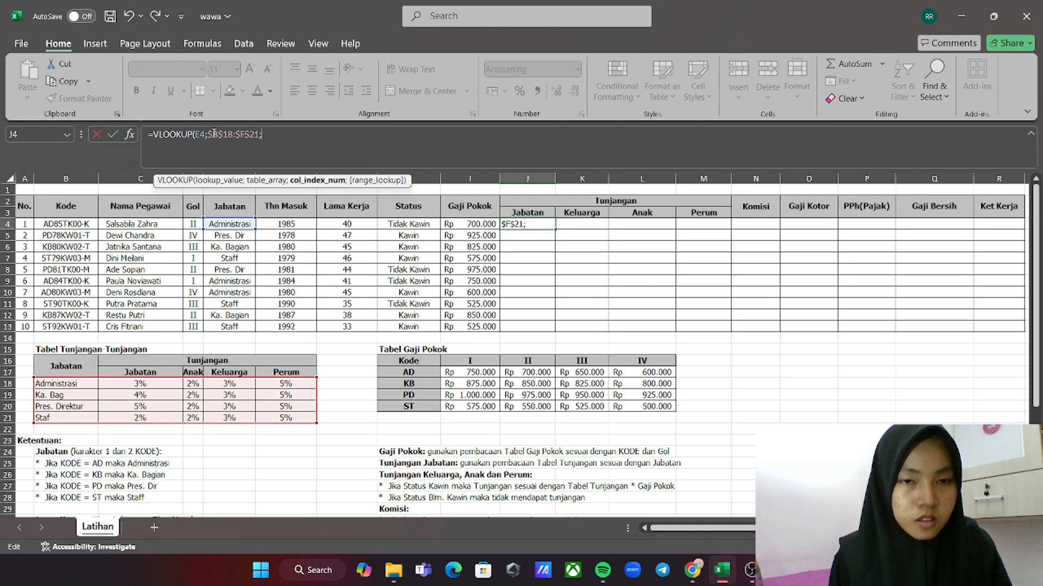
text(2)
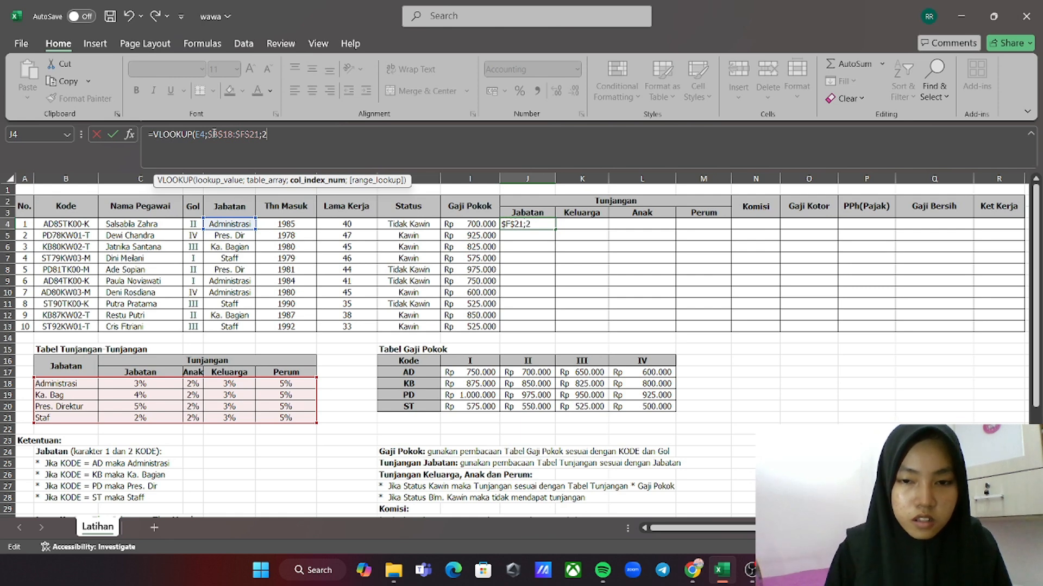
text(;false)
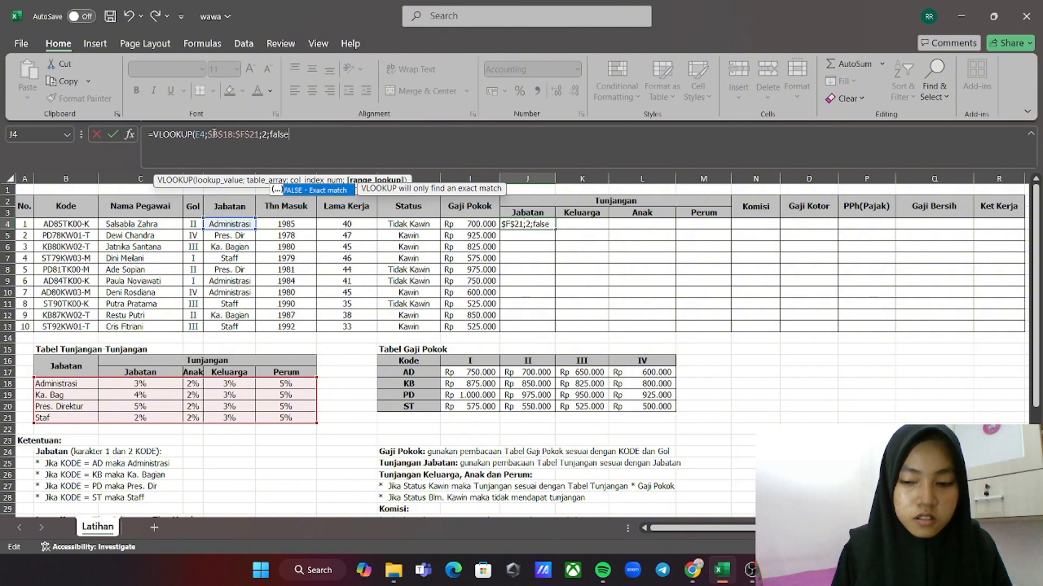
double_click(299, 190)
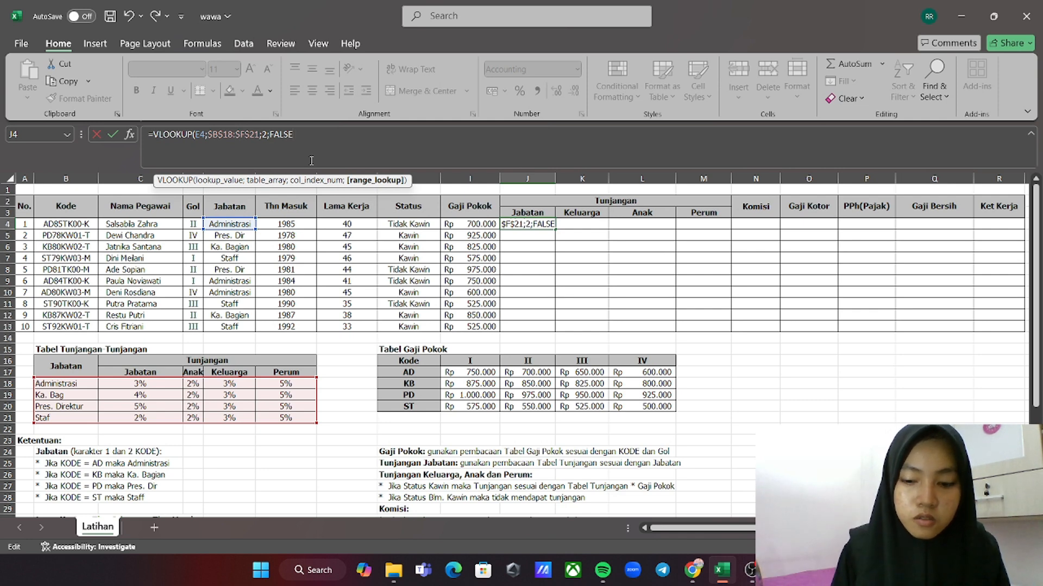
Close the J4 VLOOKUP, multiply it by the Gaji Pokok in I4, and fill the formula down to J13
text()*)
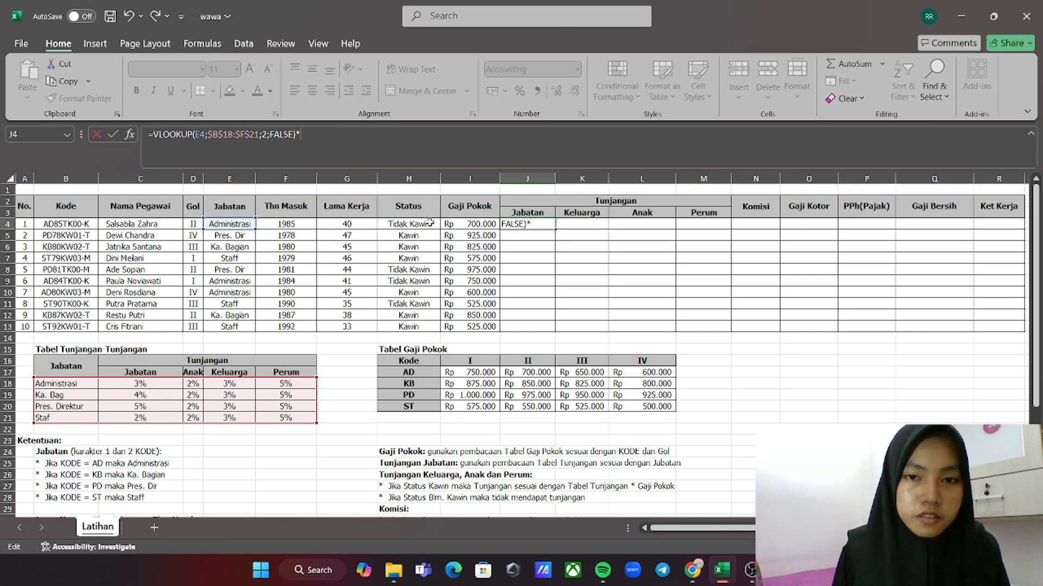
click(463, 226)
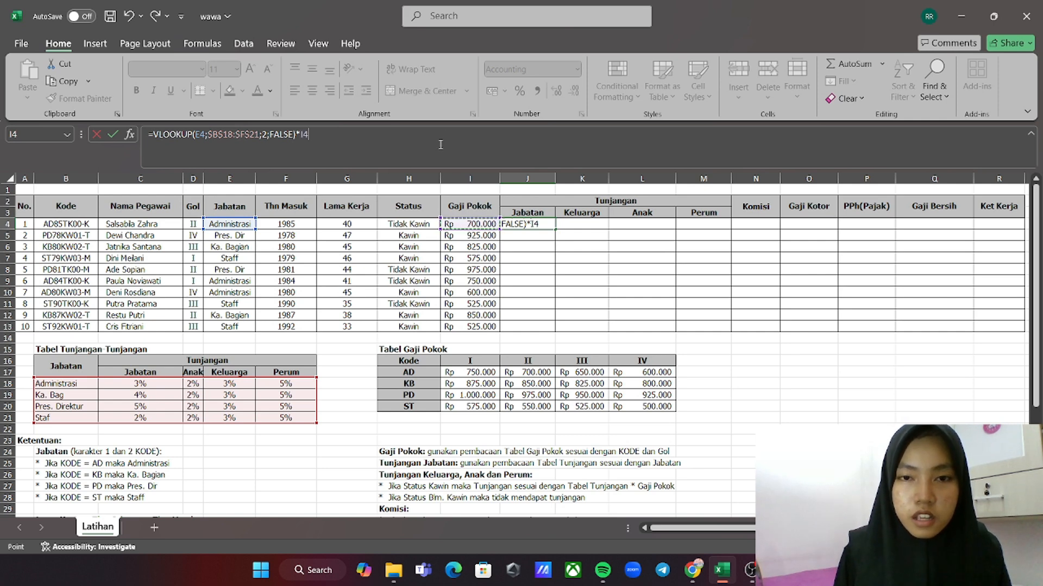
key(Return)
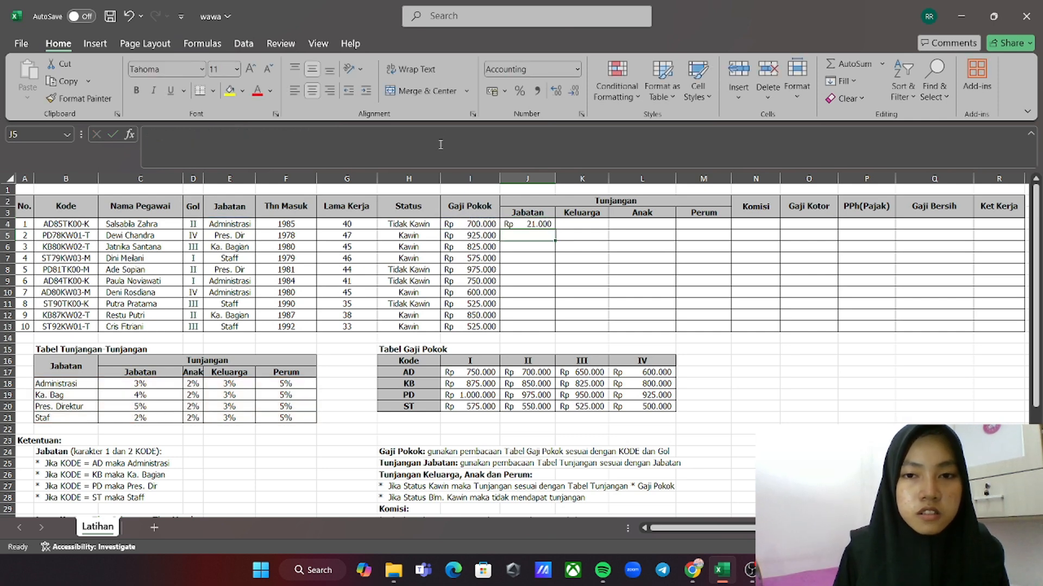
click(546, 223)
drag(554, 229, 554, 329)
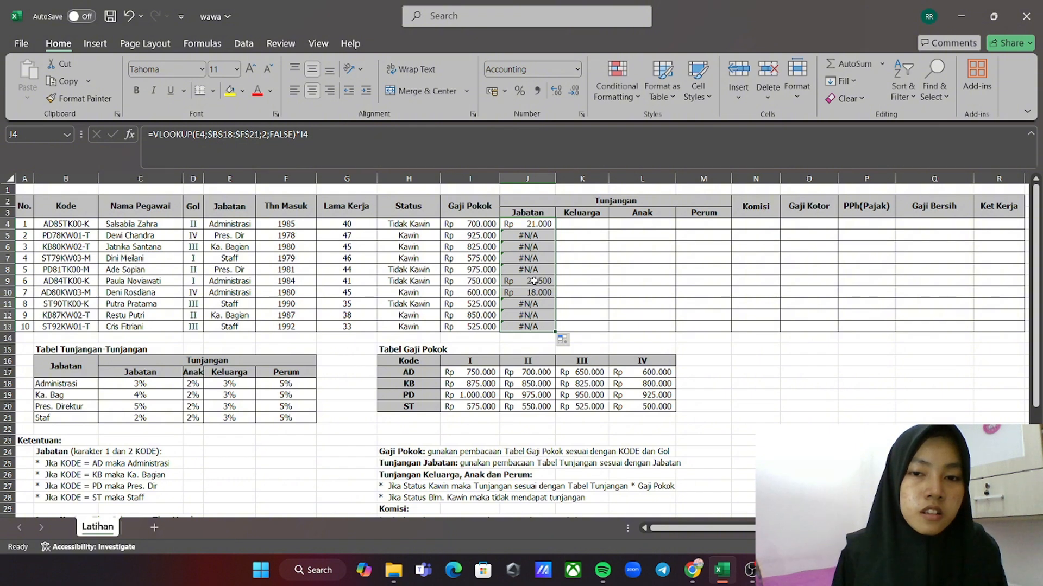
Edit the Jabatan formula in E4 so that code "KB" returns "Ka. Bag"
click(212, 227)
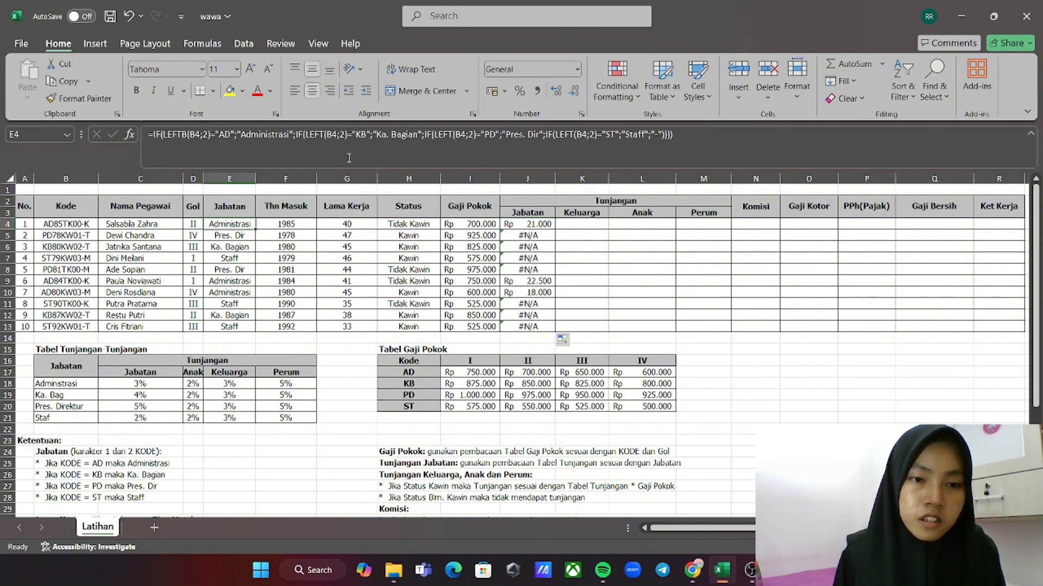
scroll(220, 363, down, 1)
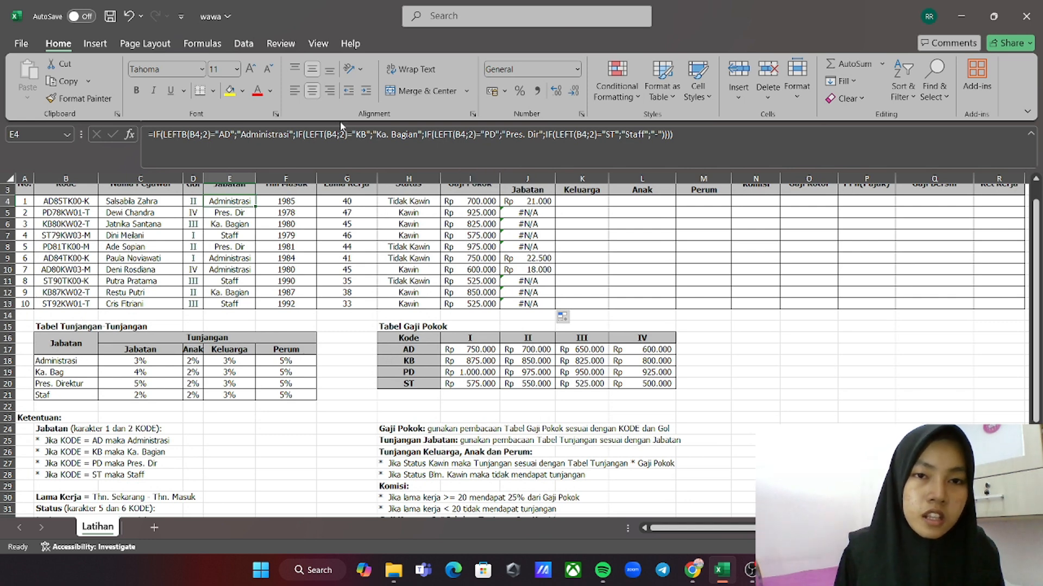
click(417, 136)
key(BackSpace)
key(BackSpace)
key(BackSpace)
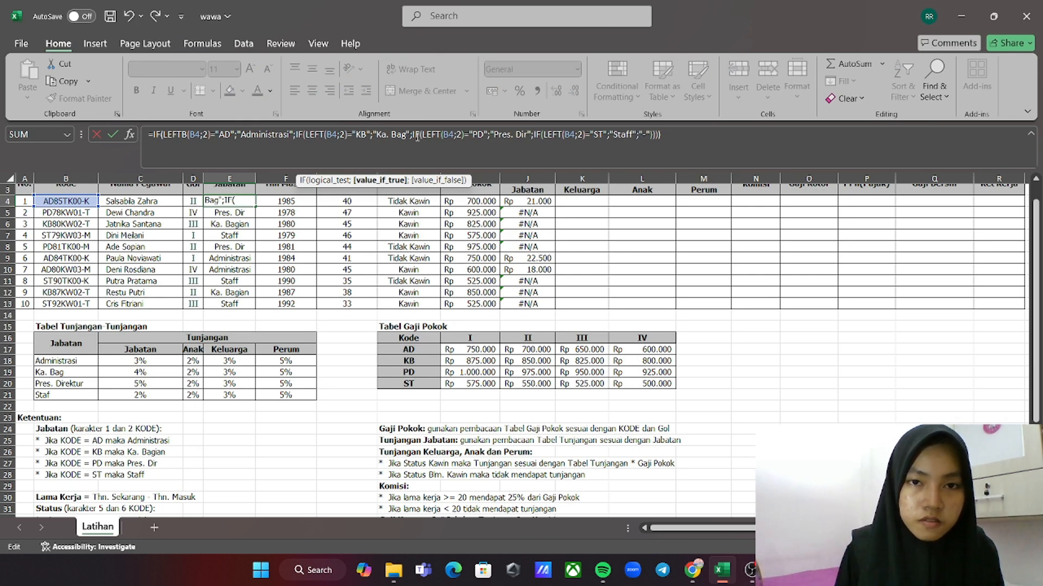
Edit the E4 formula so that code "PD" returns "Pres. Direktur" and code "ST" returns "Staf"
click(526, 134)
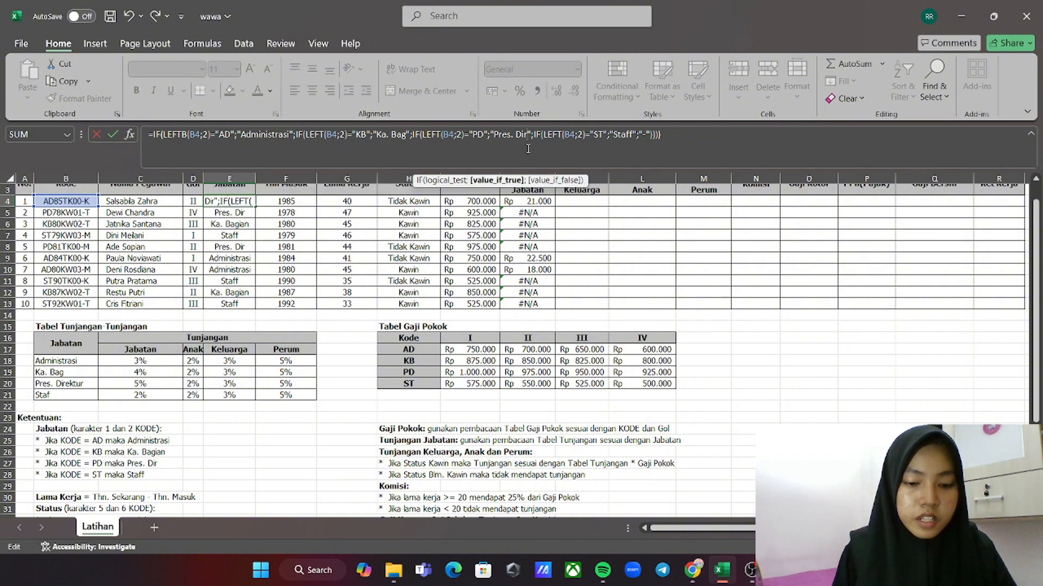
text(ektur)
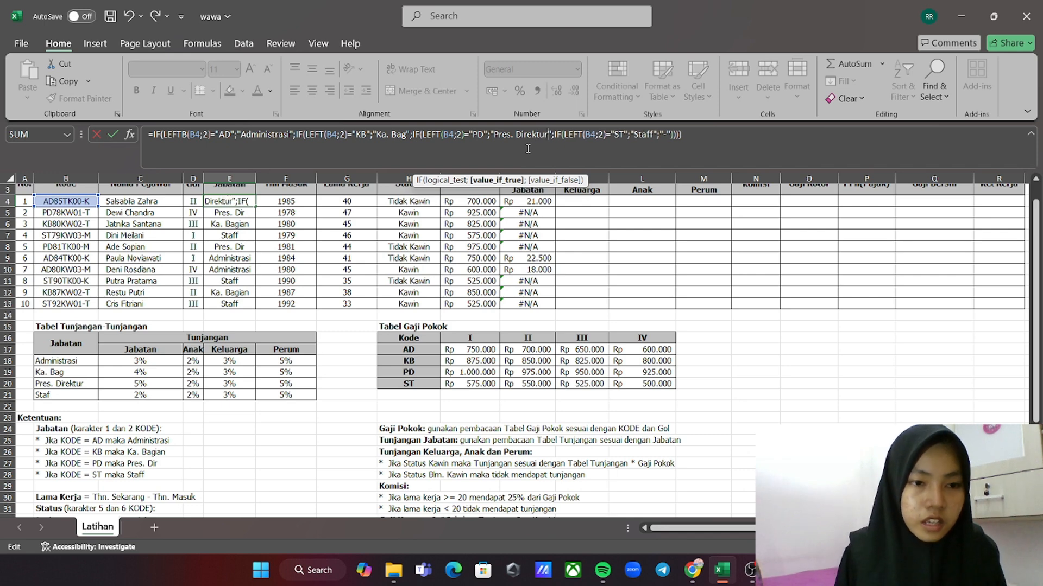
click(650, 136)
key(BackSpace)
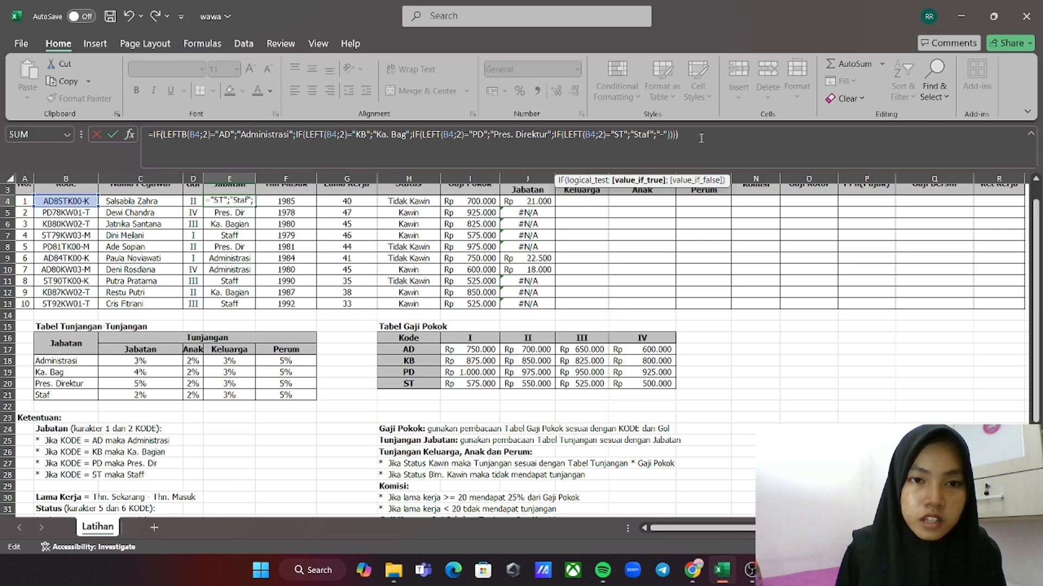
Confirm the edited Jabatan formula in E4 and fill it down to E13
key(Return)
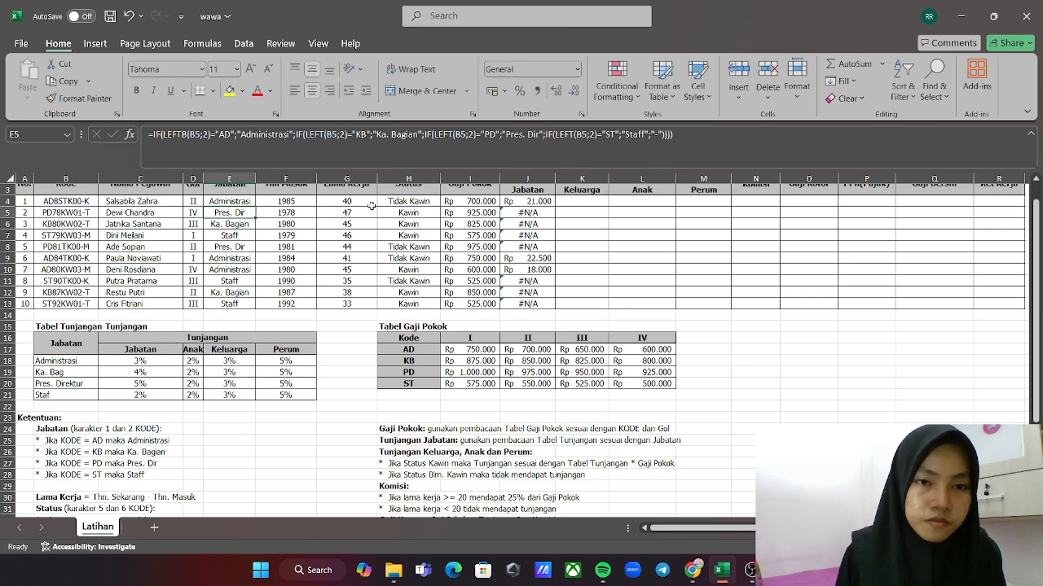
click(247, 199)
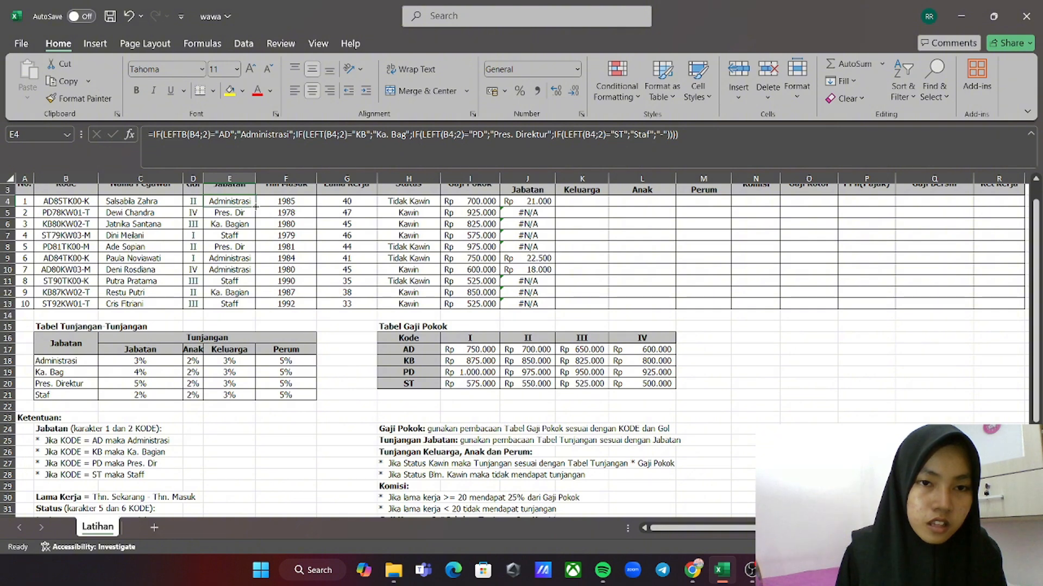
drag(255, 207, 256, 308)
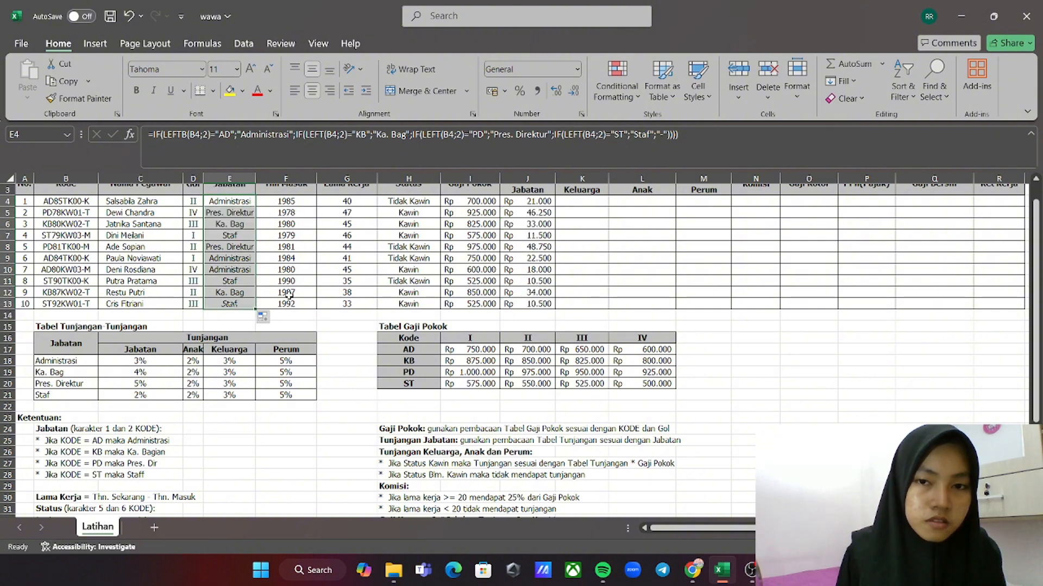
Start an IF formula in K4 for the Keluarga allowance, with the Status cell H4 as the tested cell
scroll(484, 295, up, 1)
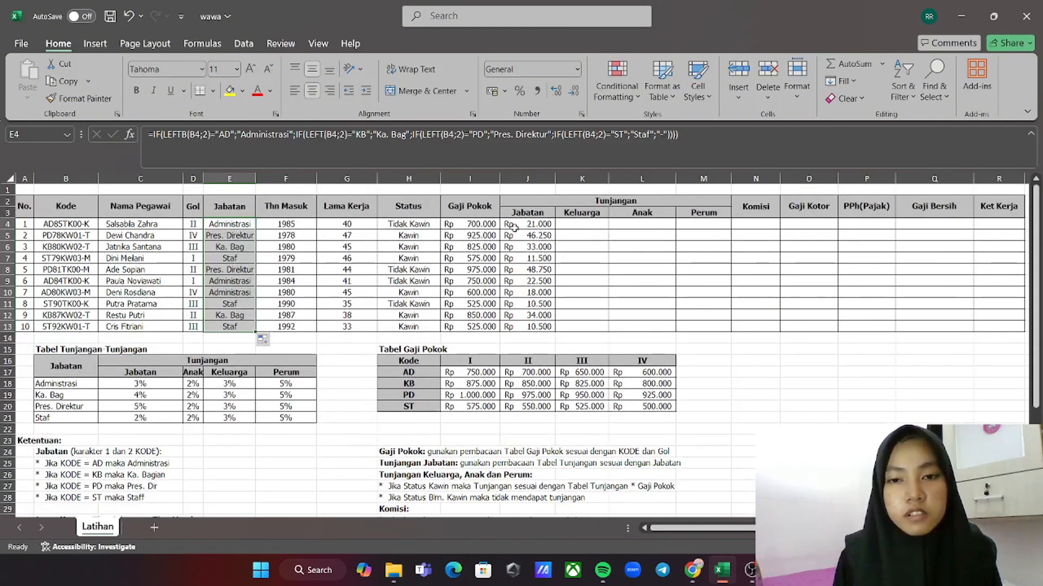
click(593, 223)
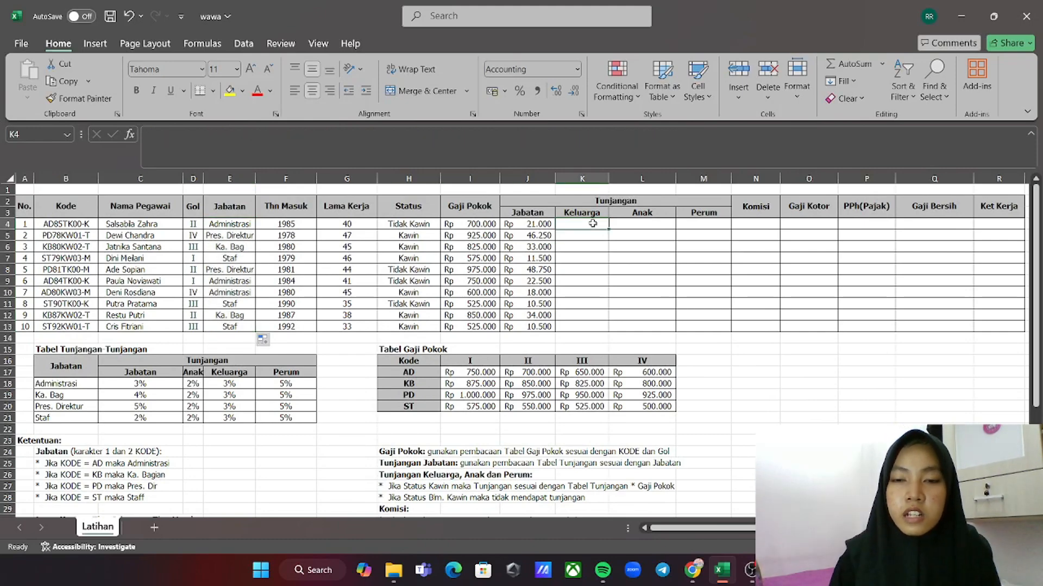
scroll(582, 278, down, 6)
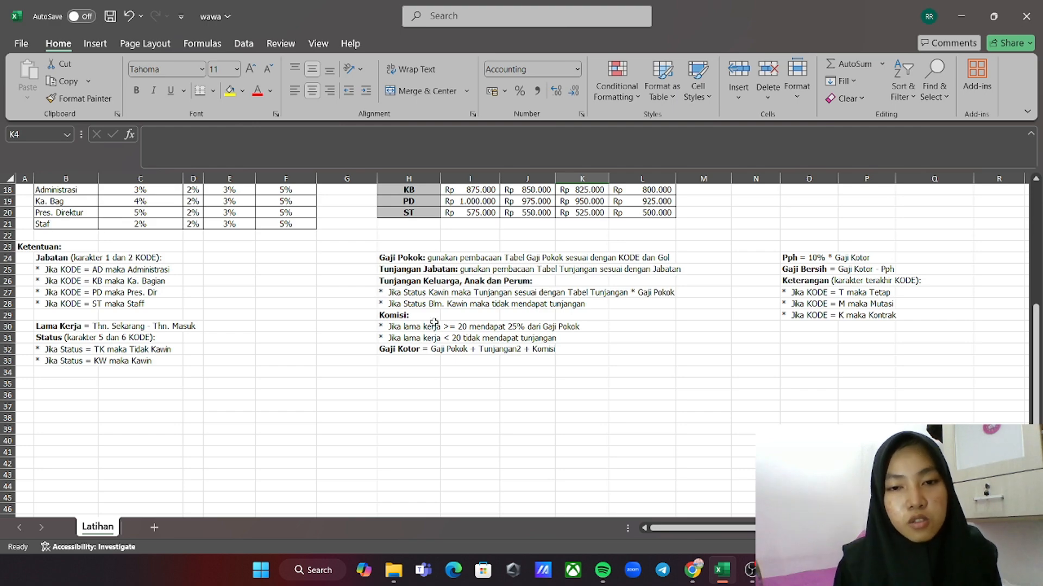
scroll(587, 308, up, 6)
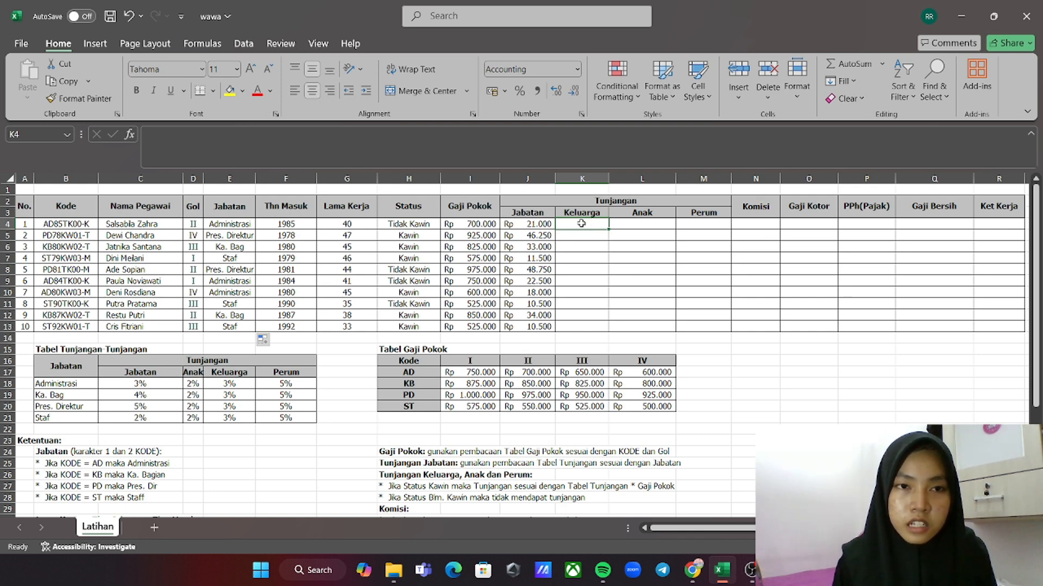
click(486, 146)
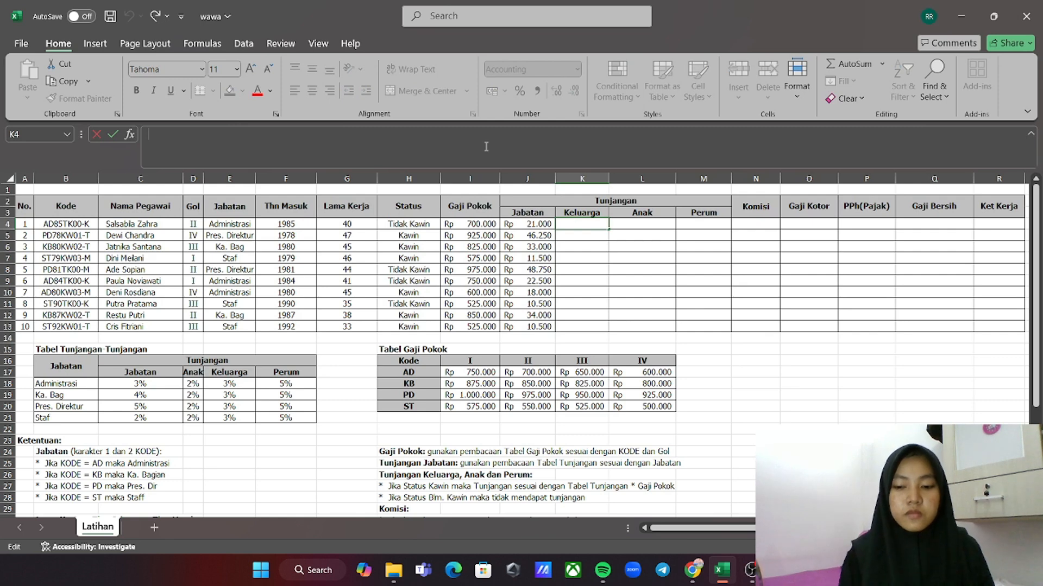
text(=)
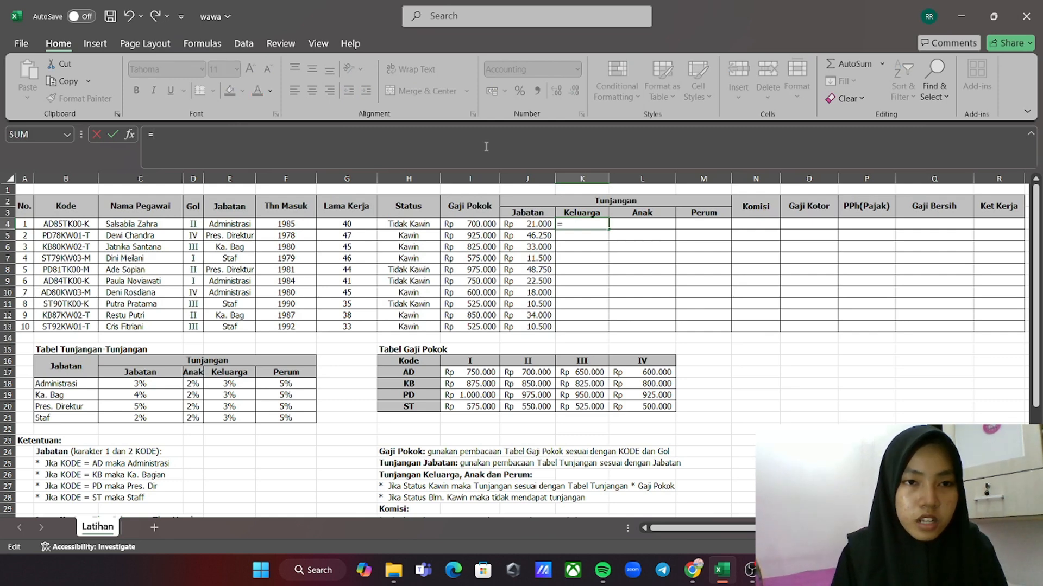
text(if)
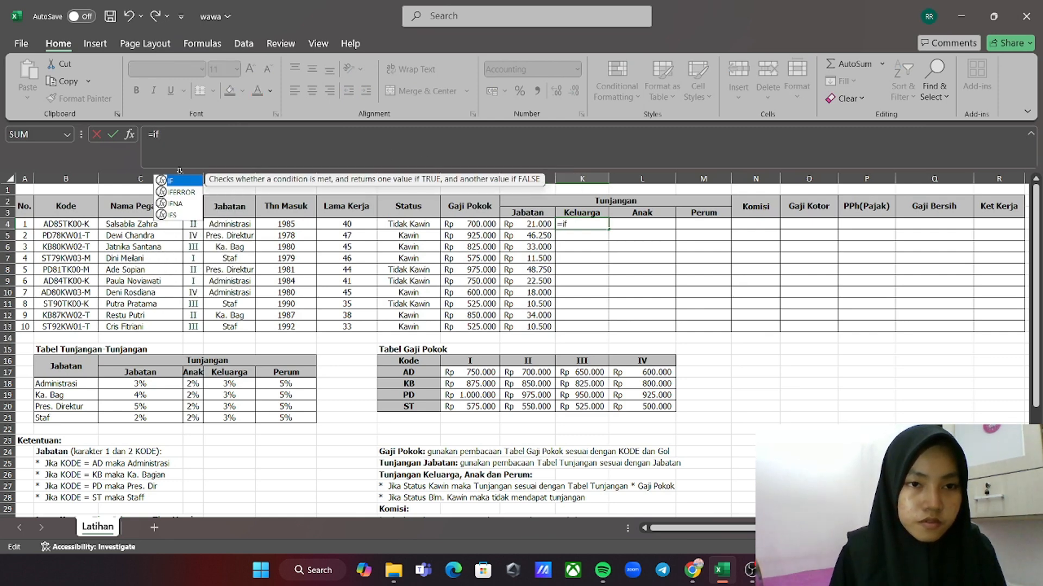
double_click(181, 181)
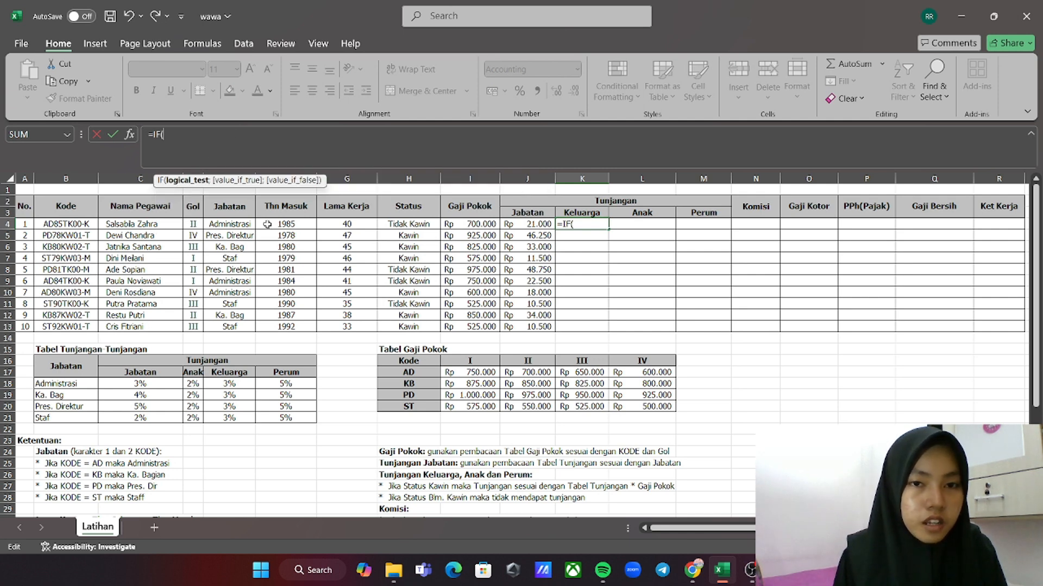
click(397, 221)
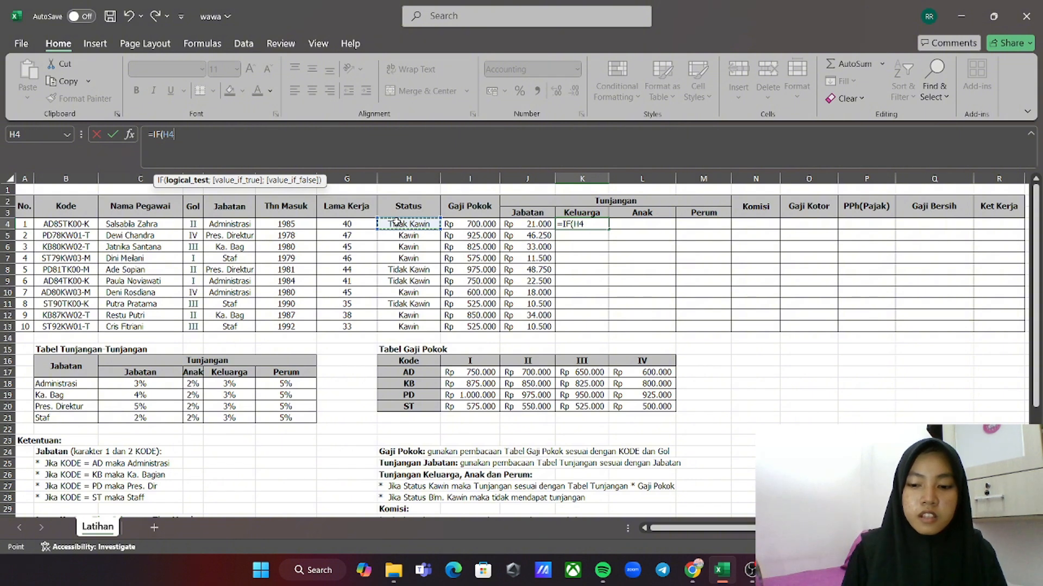
Compare H4 with "Tidak Kawin" in the K4 formula and return 0 when it matches
text(="T)
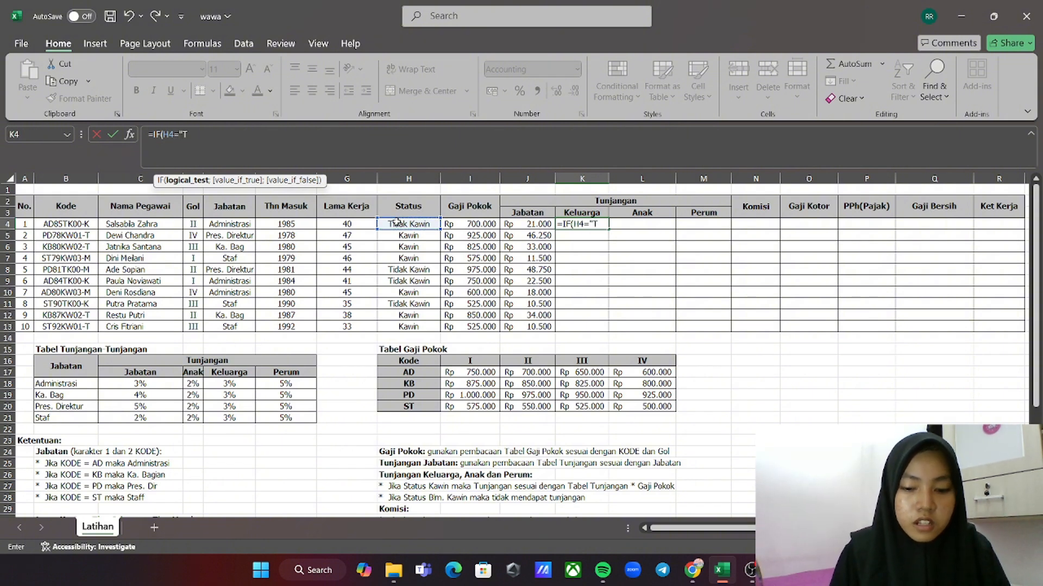
text(idak )
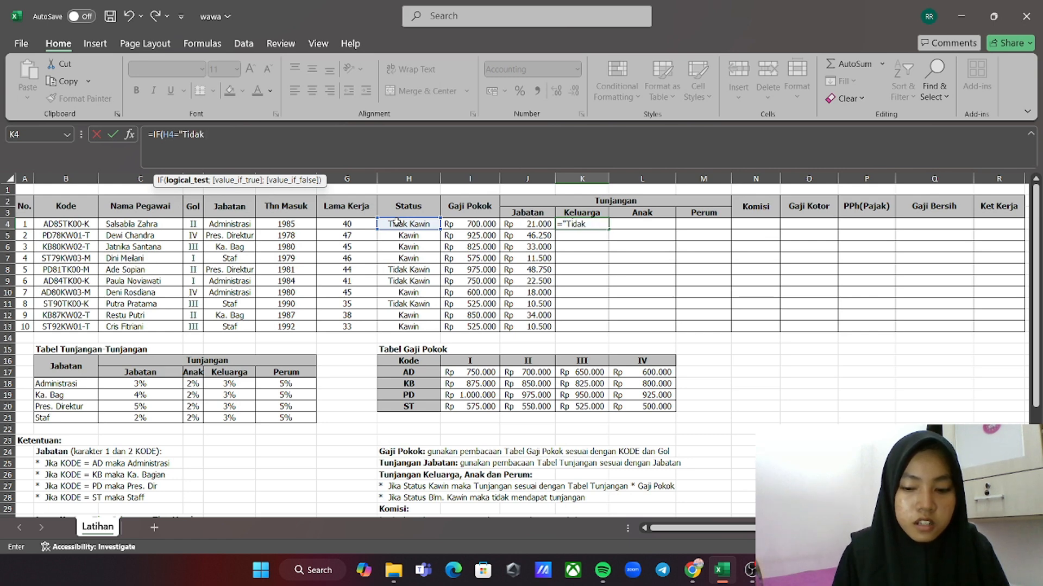
text(K)
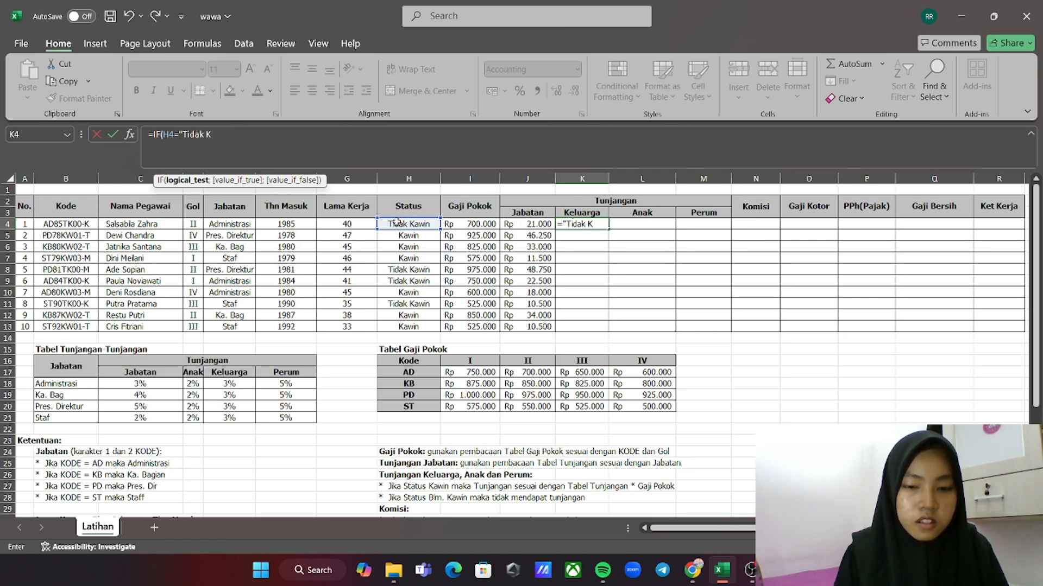
text(awin)
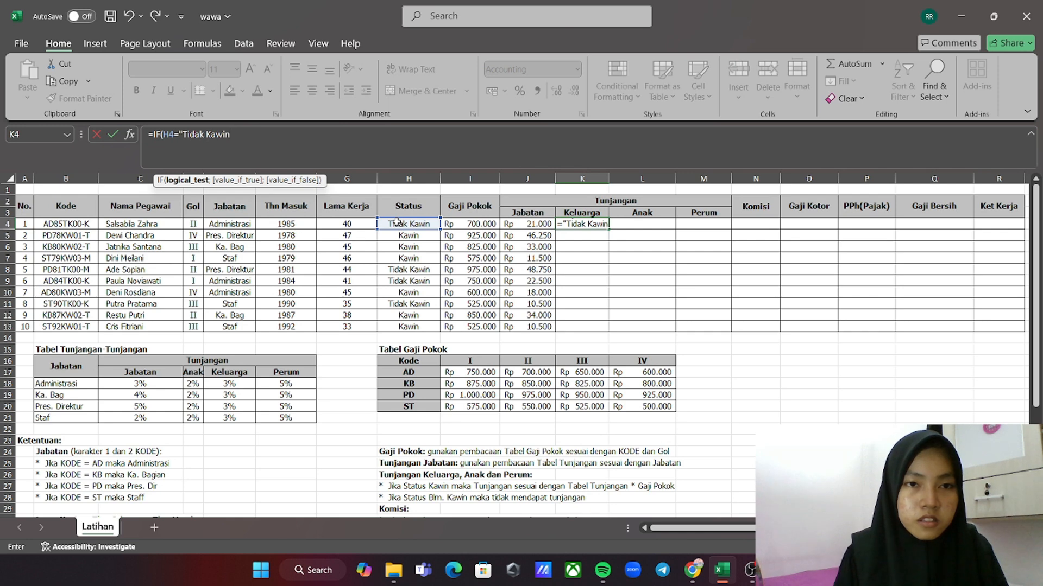
text(")
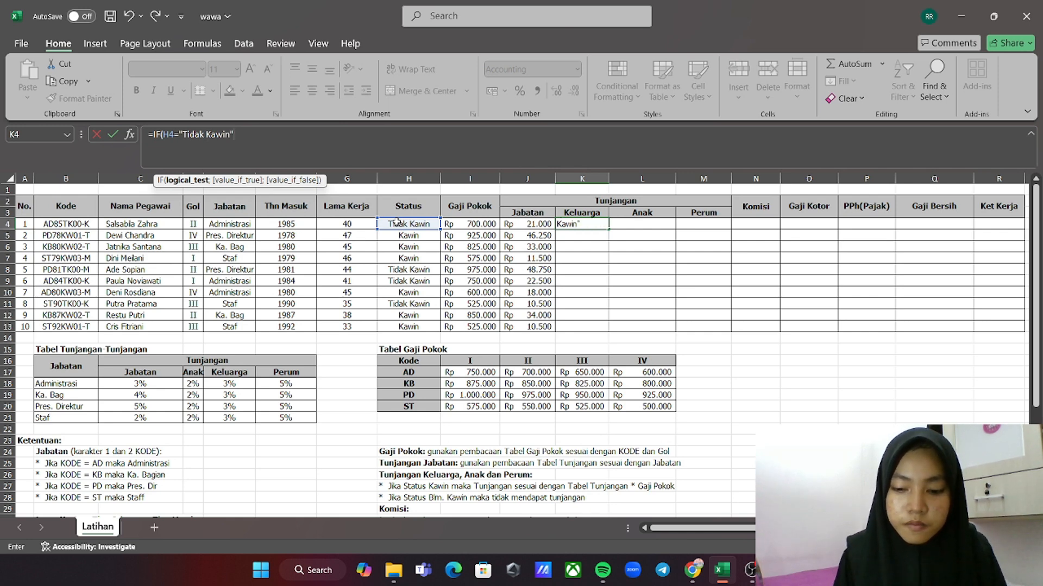
text(;0)
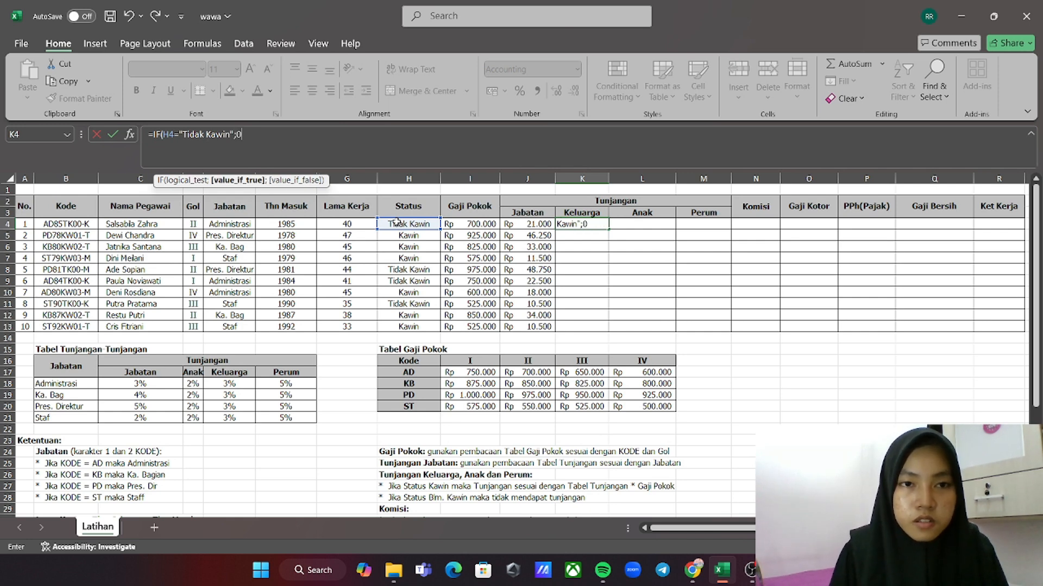
text(;)
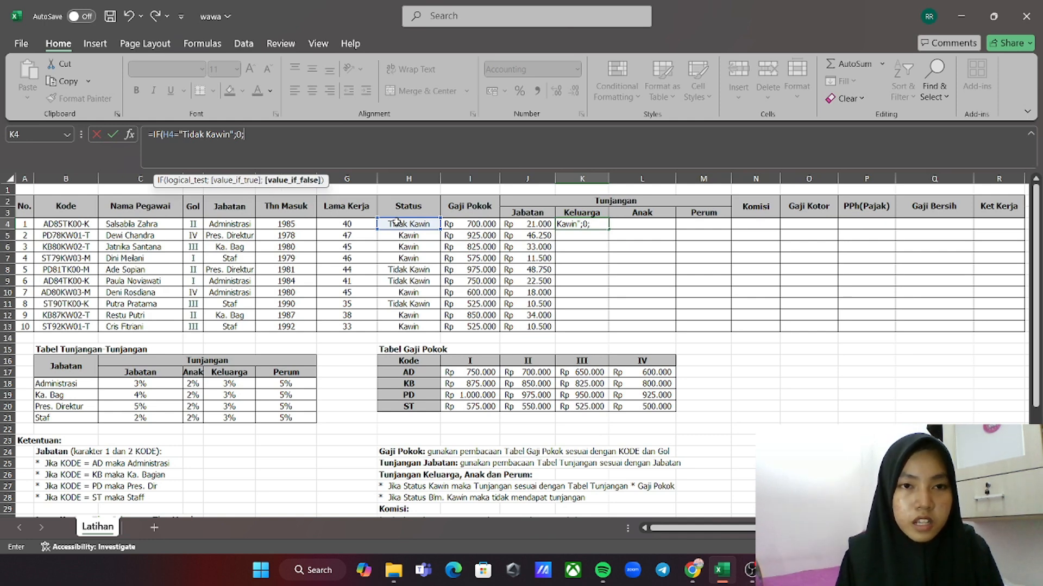
Add a VLOOKUP as the false result in K4, looking up E4 in the allowance table B18:F21
text(vl)
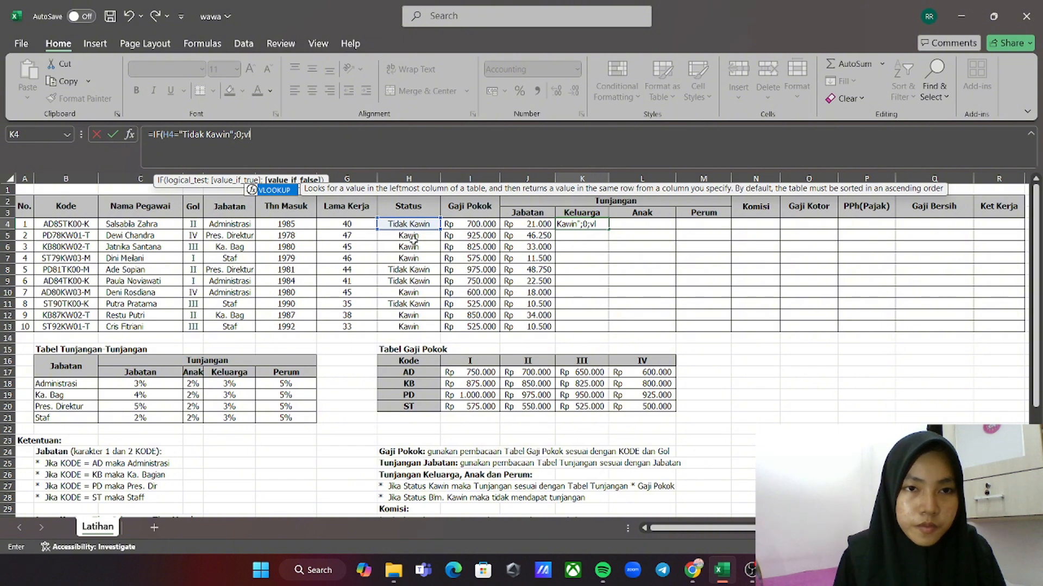
double_click(287, 190)
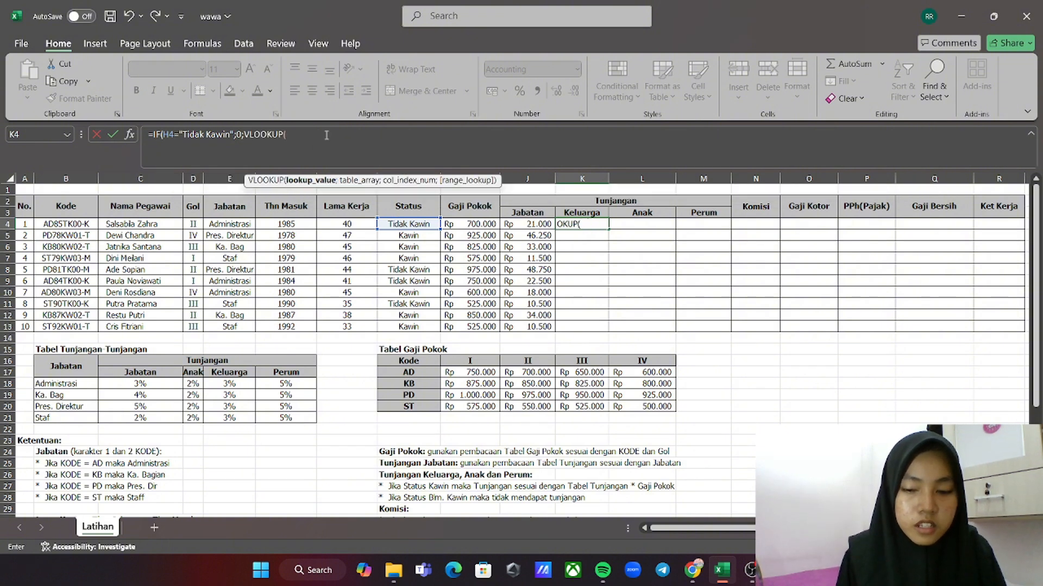
click(216, 224)
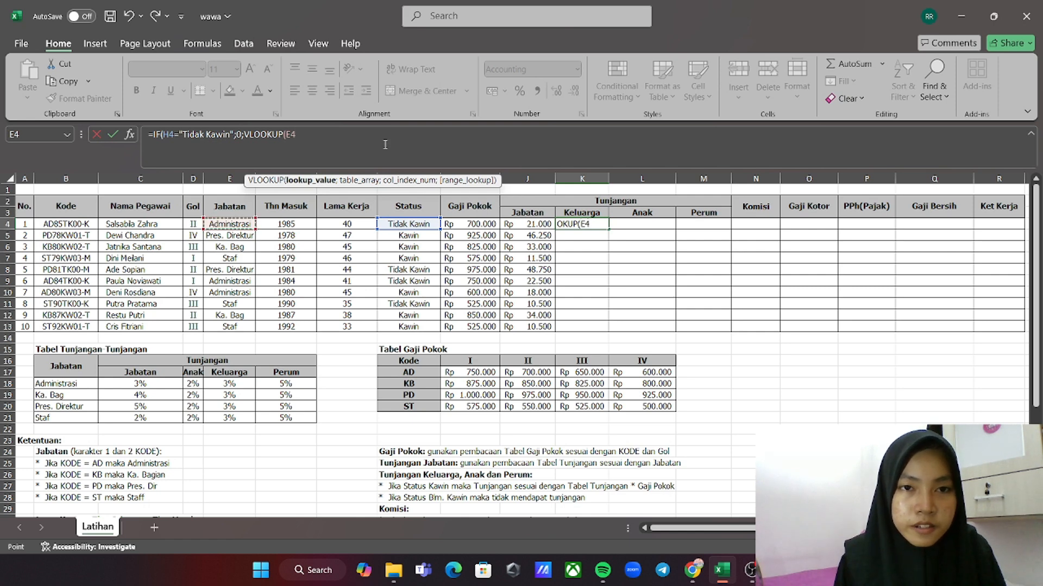
text(;)
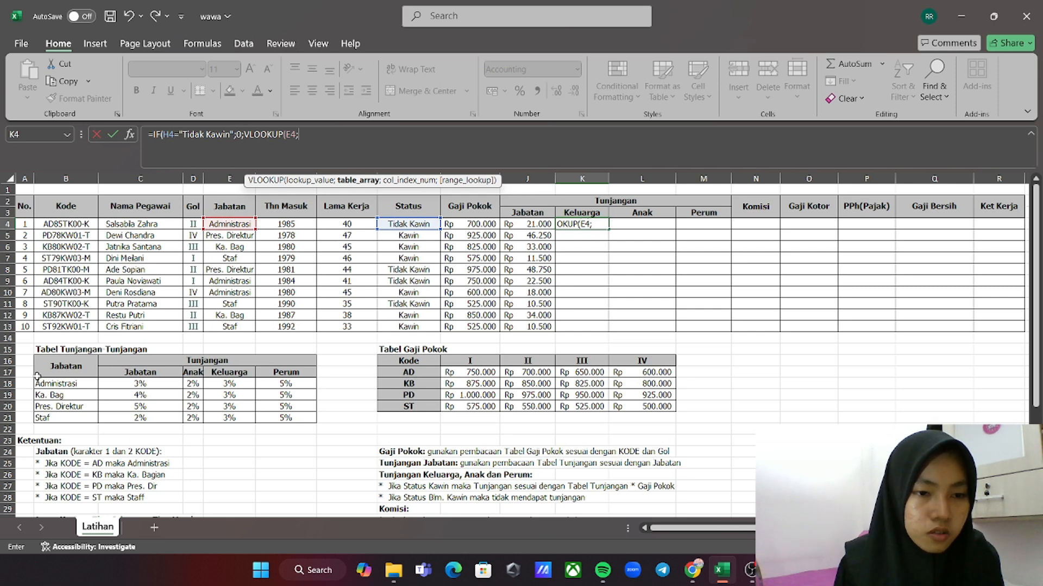
drag(36, 383, 285, 418)
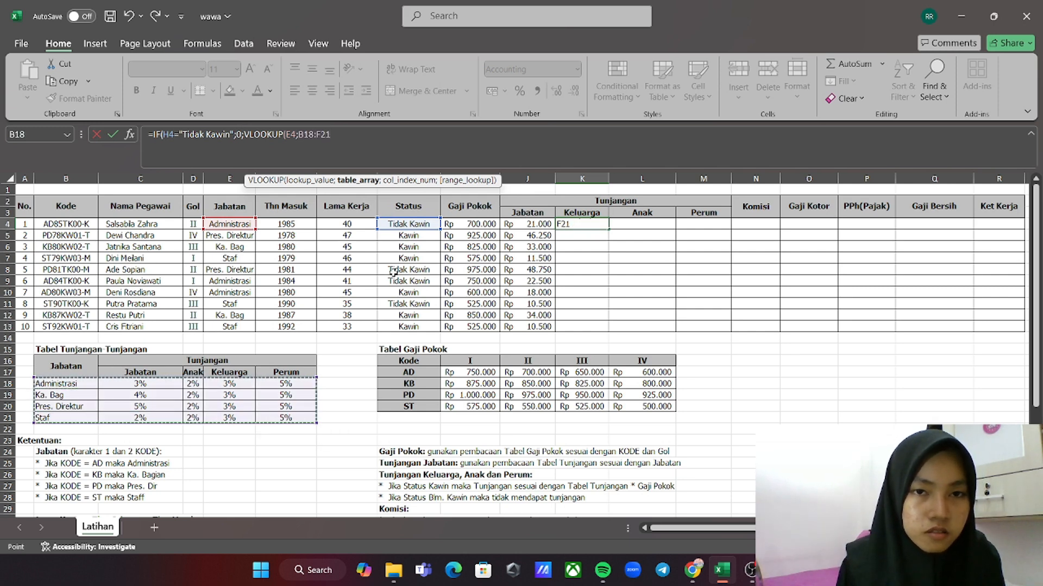
Make the VLOOKUP table range in K4 absolute as $B$18:$F$21
click(298, 137)
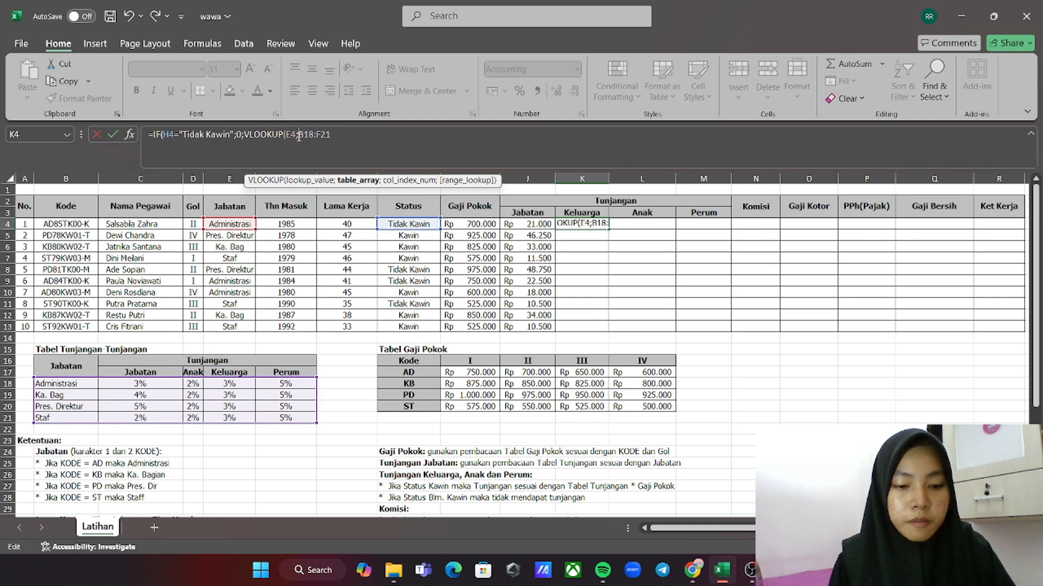
text($)
key(Right)
text($)
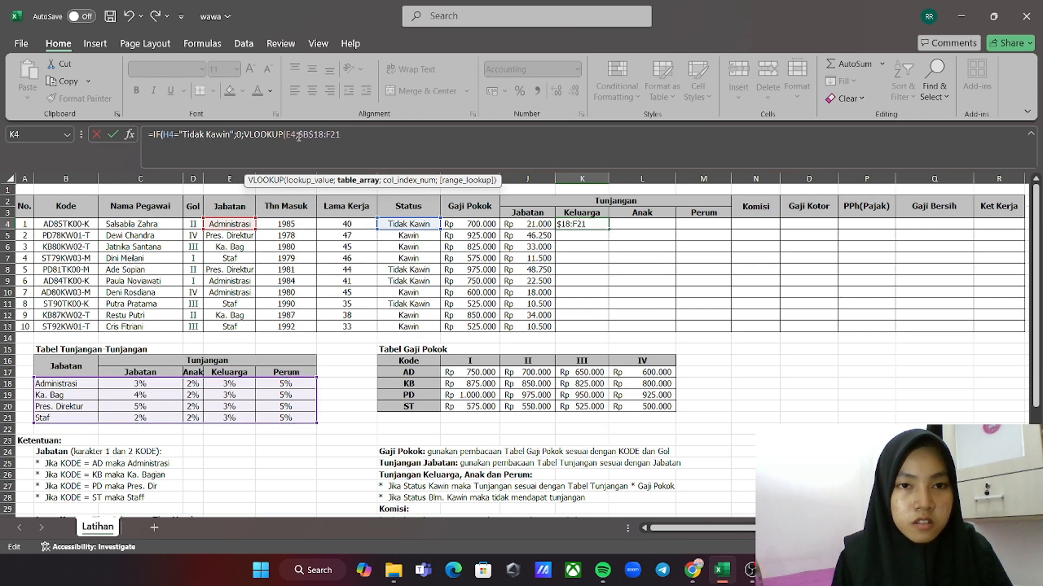
text($)
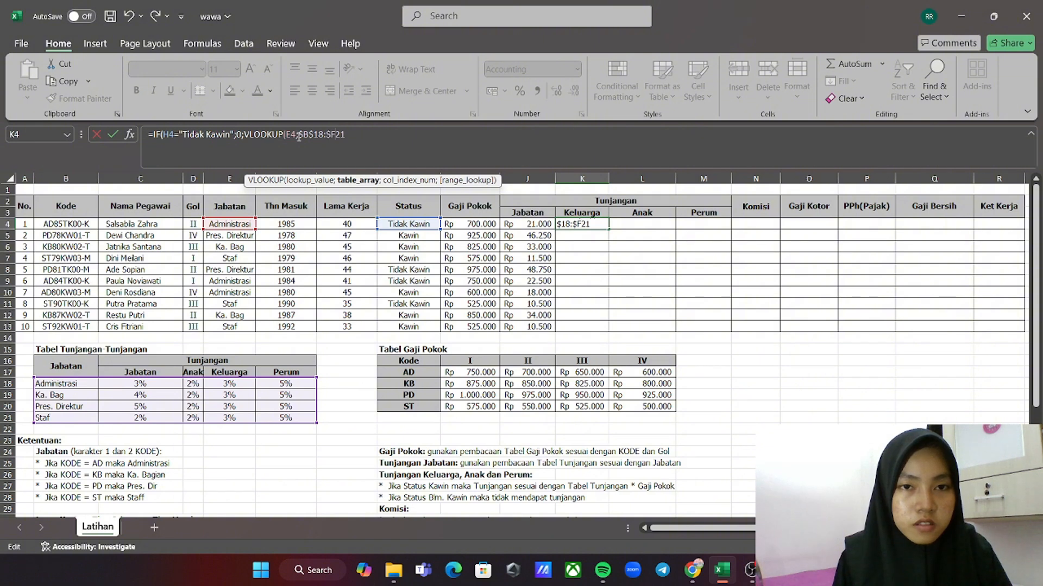
text($)
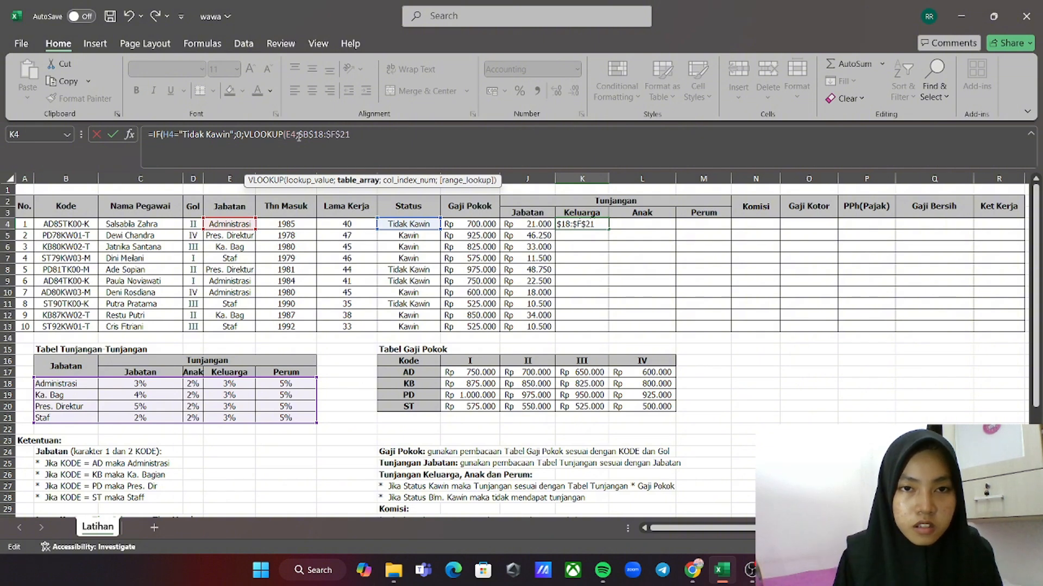
Set the VLOOKUP column index to 4 with an exact match (FALSE) and close the function
text(;)
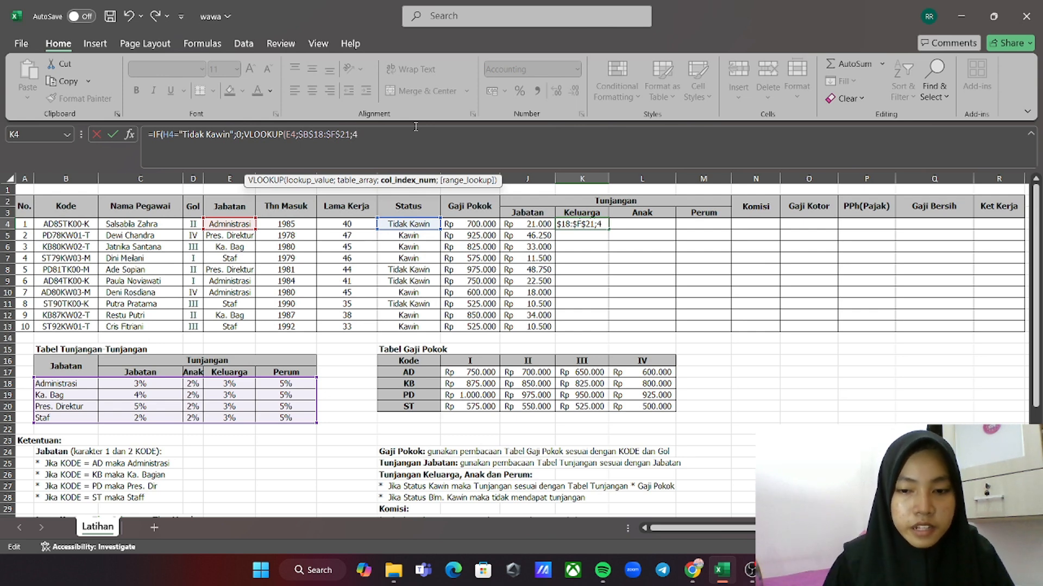
text(4;)
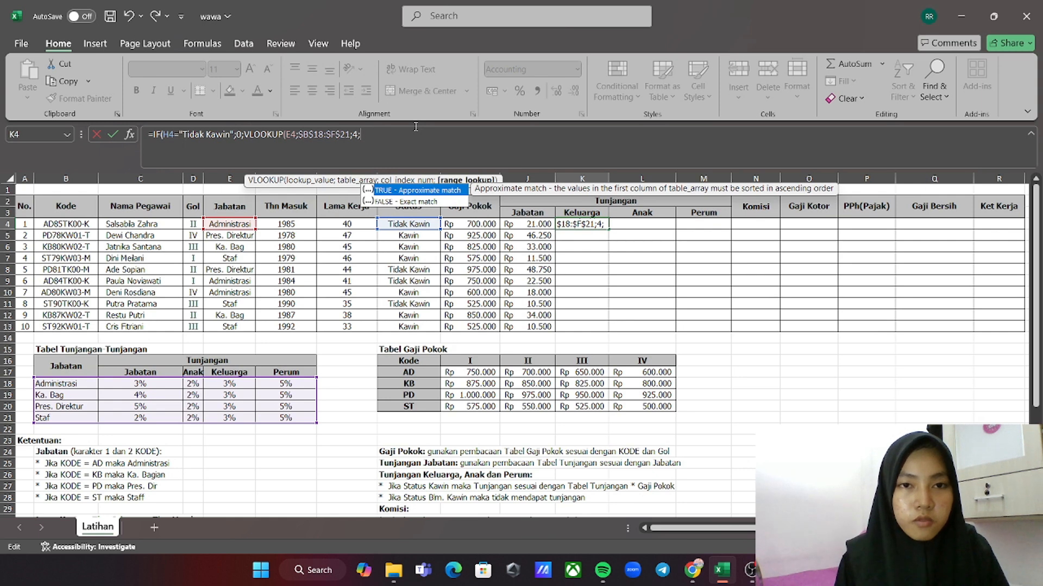
text(Fal)
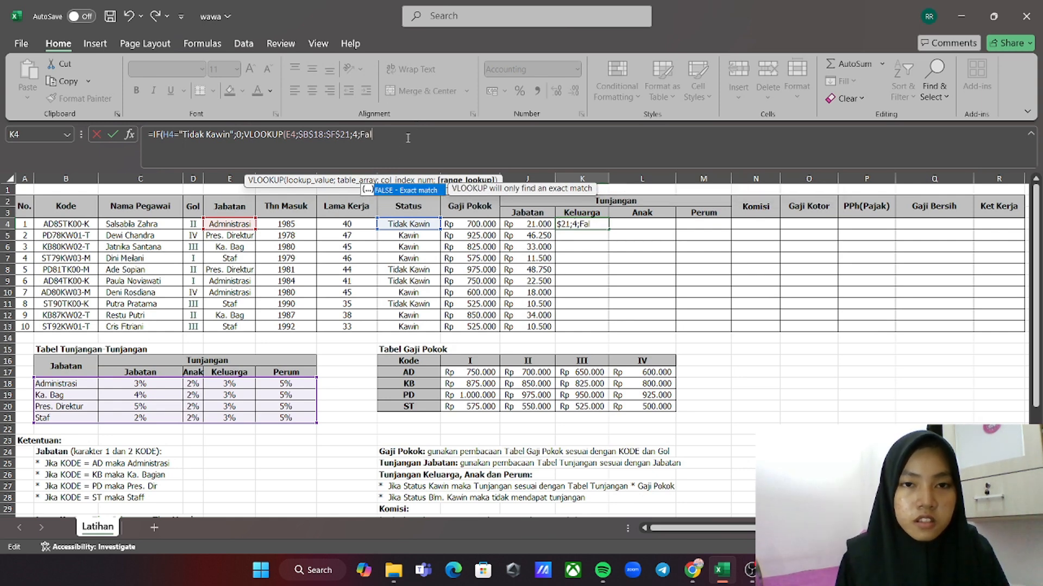
double_click(395, 187)
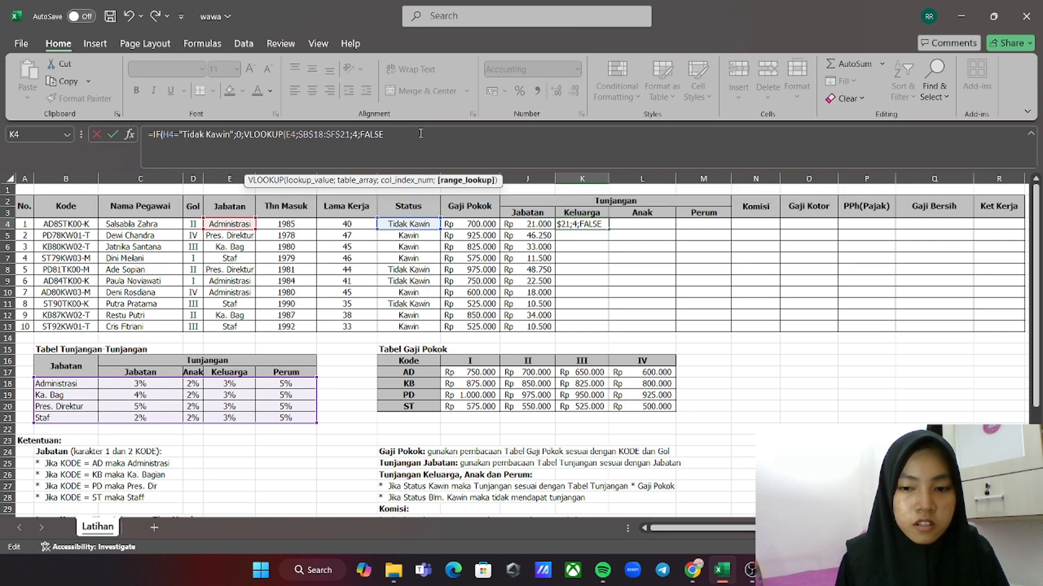
text())
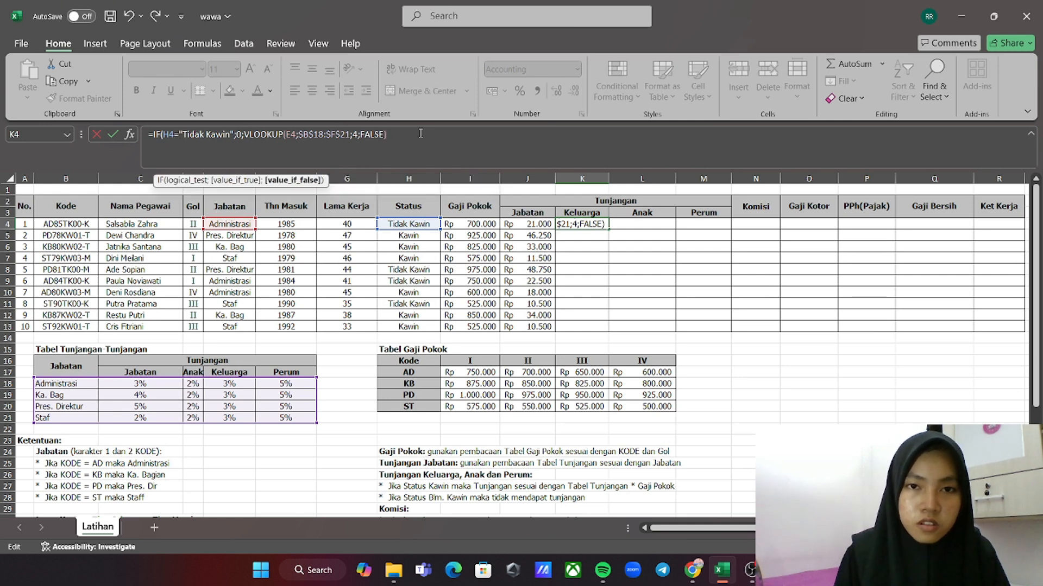
Multiply the VLOOKUP result in K4 by the base salary in I4, then close and enter the IF formula
text(*)
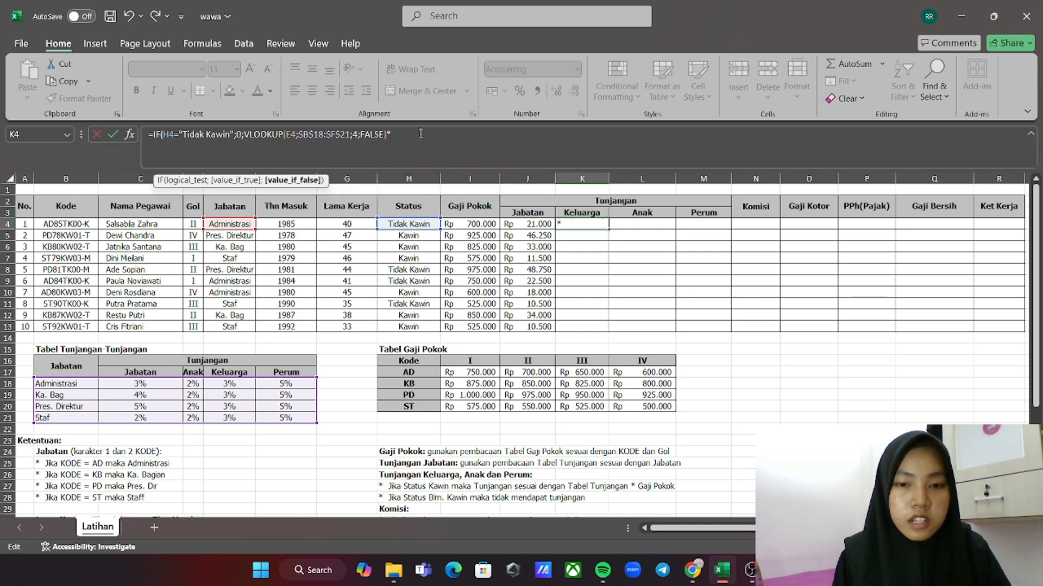
click(457, 223)
scroll(540, 319, down, 2)
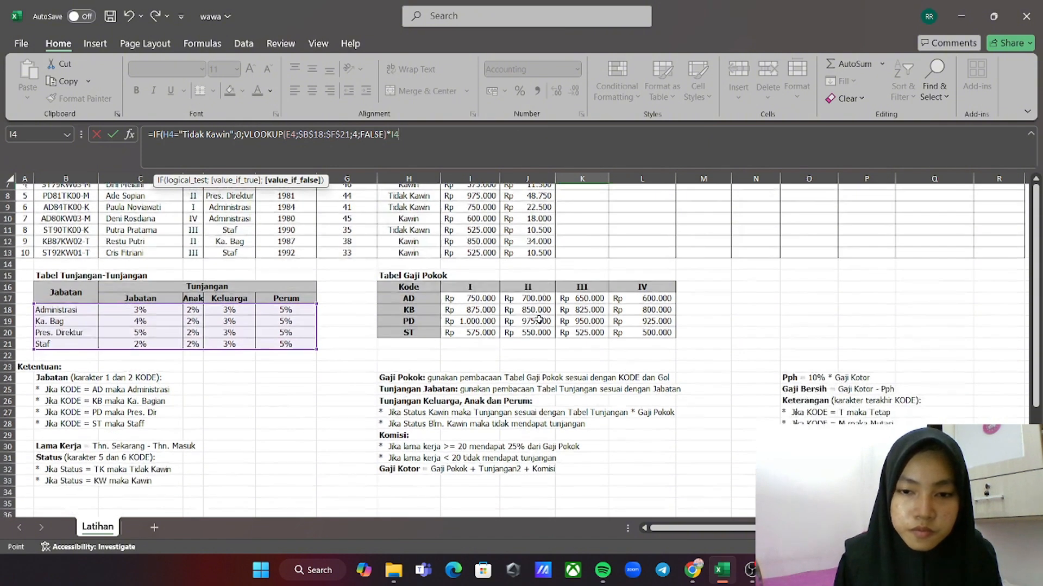
scroll(539, 319, up, 2)
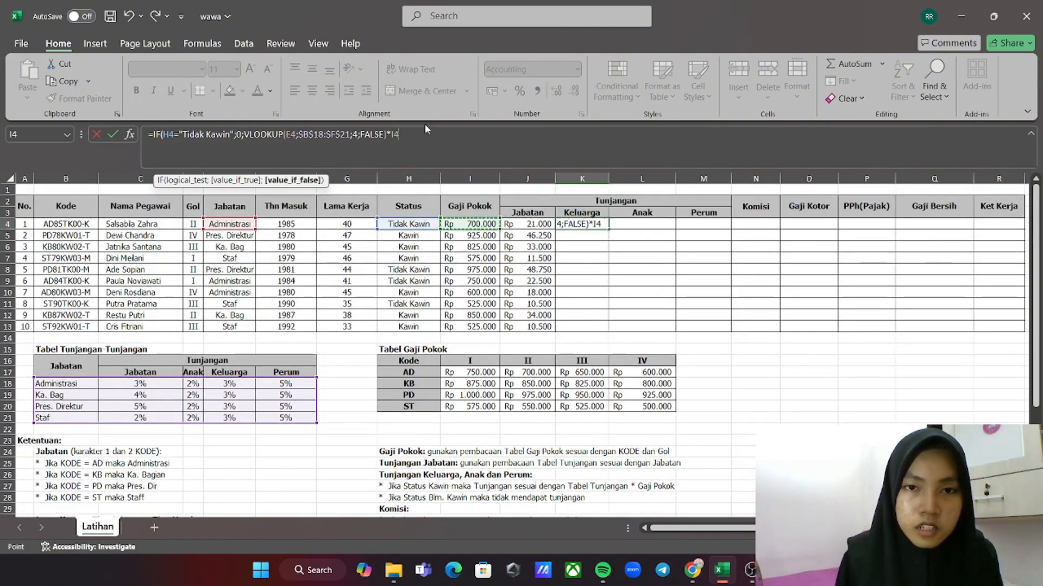
text())
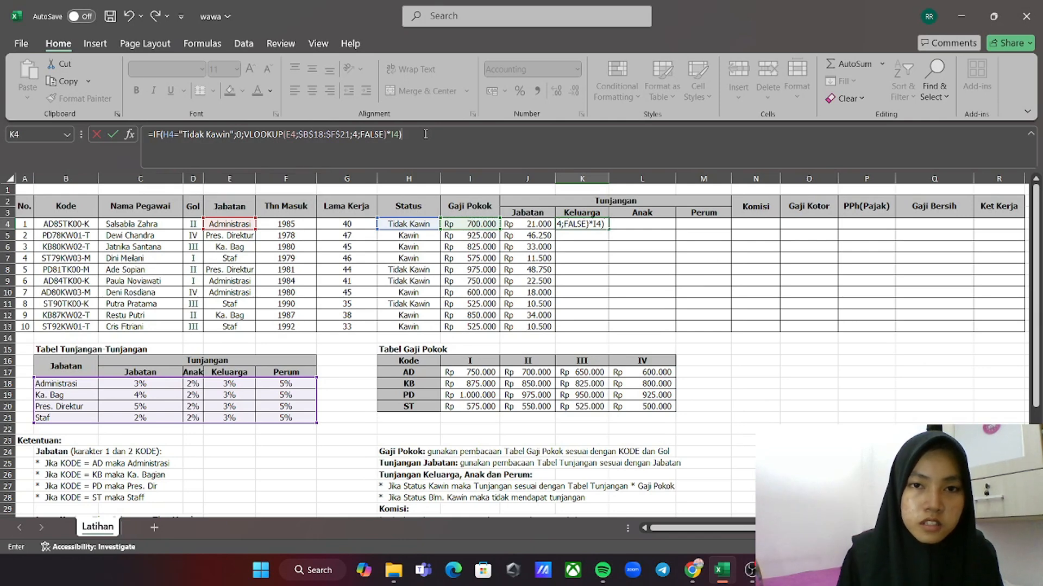
key(Return)
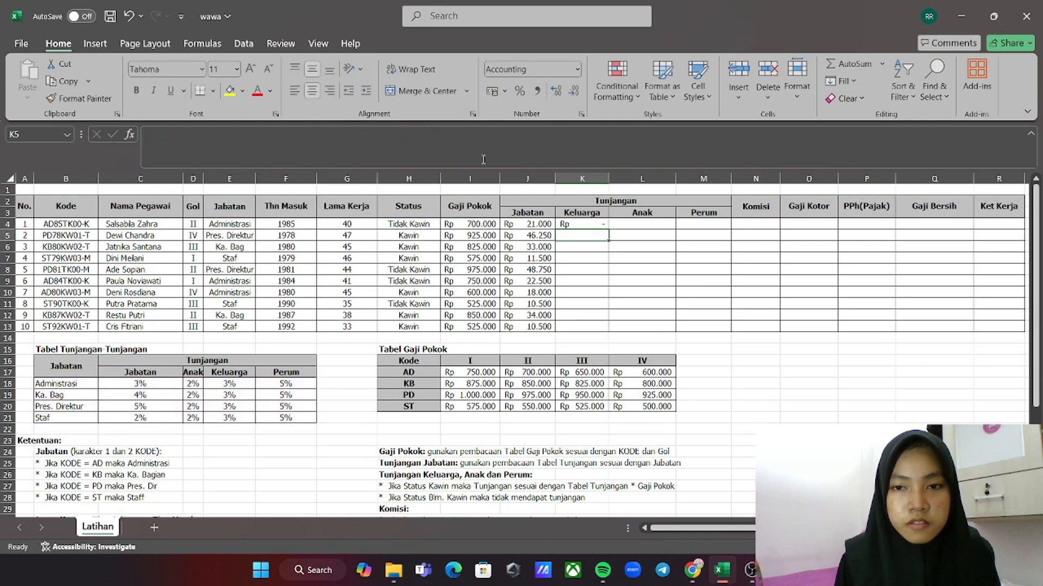
Fill the K4 family allowance formula down through K13
click(587, 226)
drag(602, 230, 603, 329)
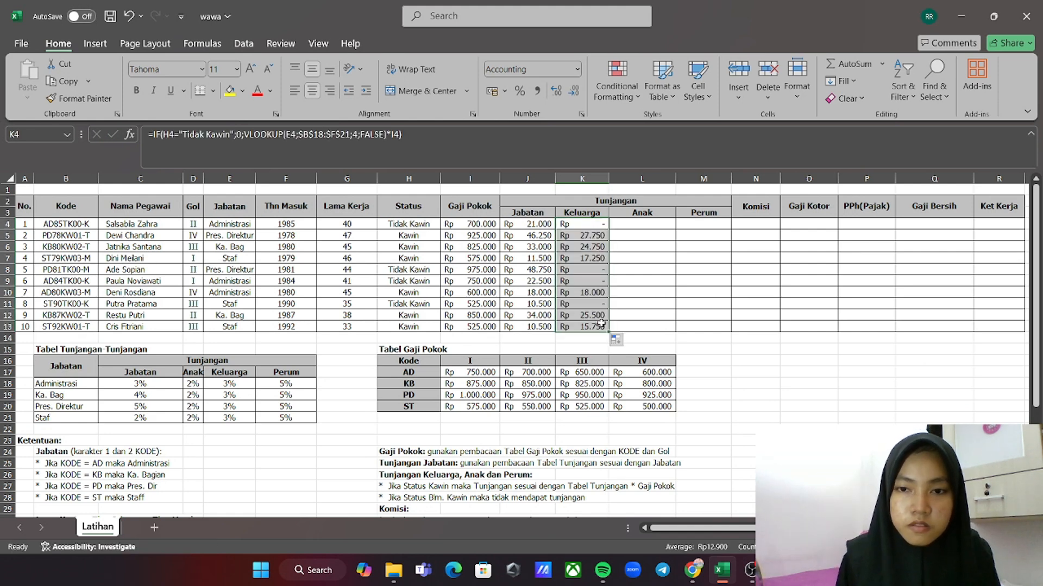
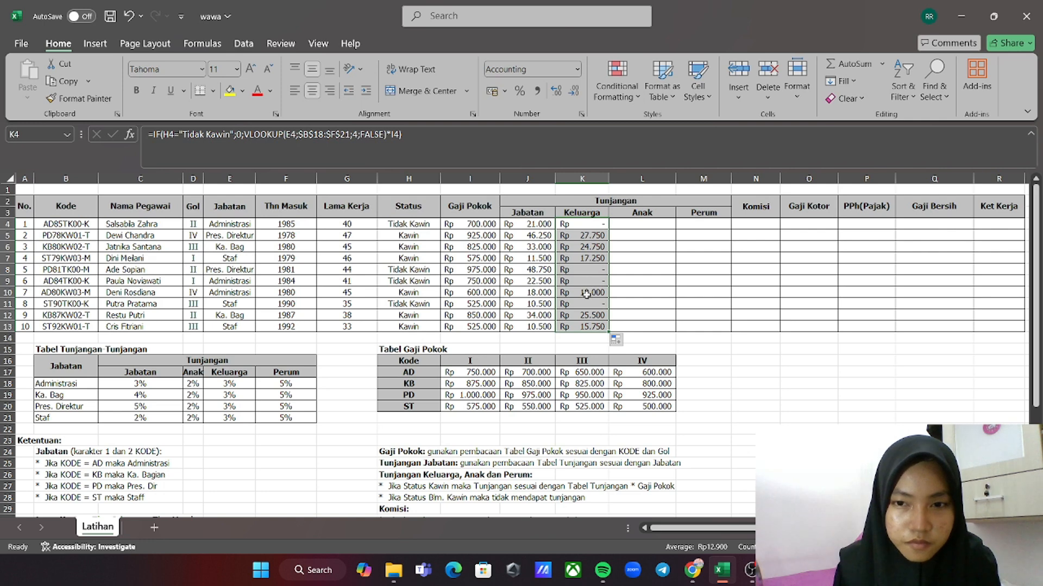
click(463, 137)
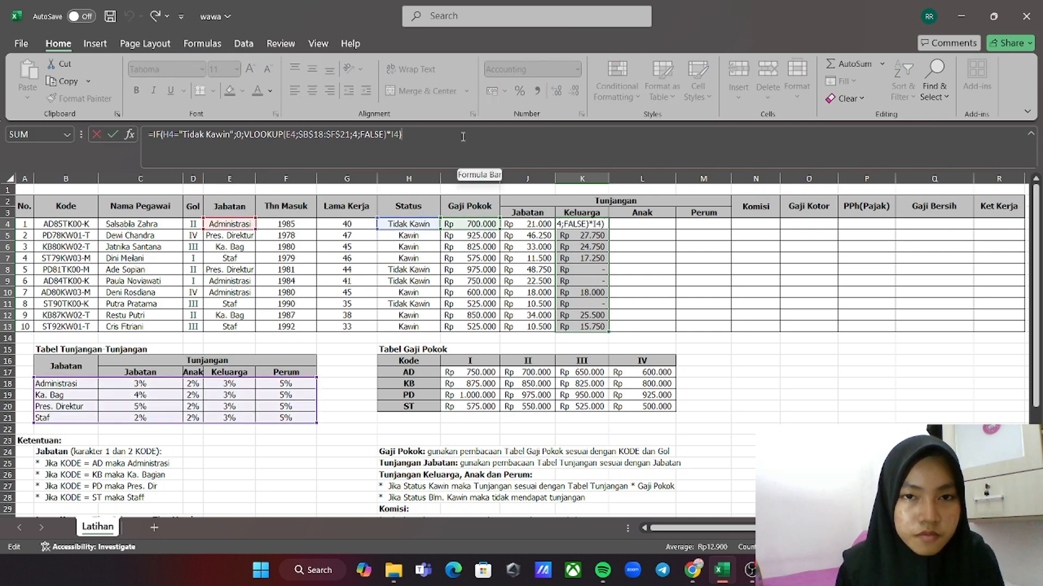
Start an IF formula in L4 for the Anak allowance
click(640, 230)
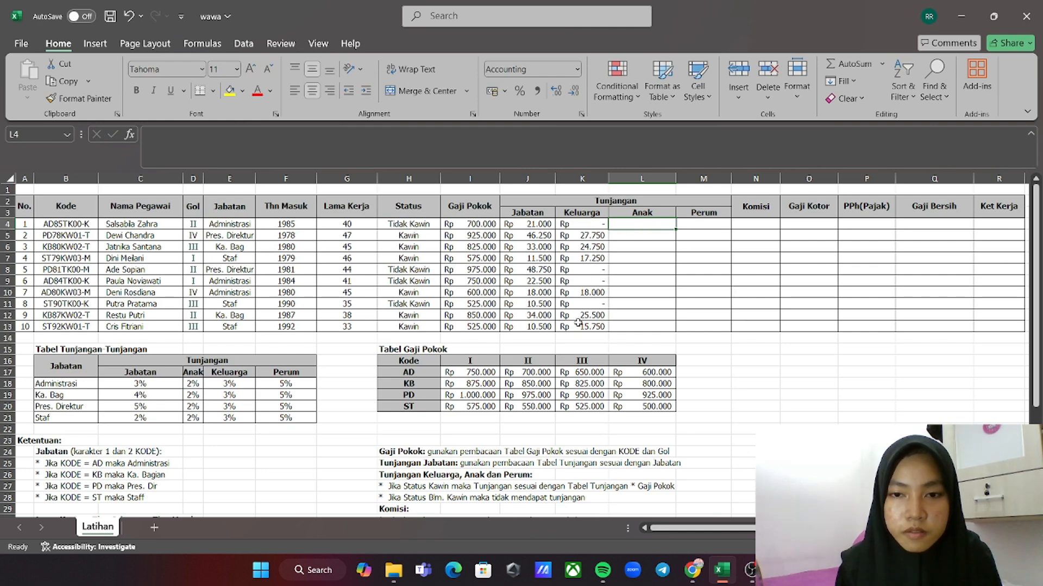
scroll(576, 328, down, 4)
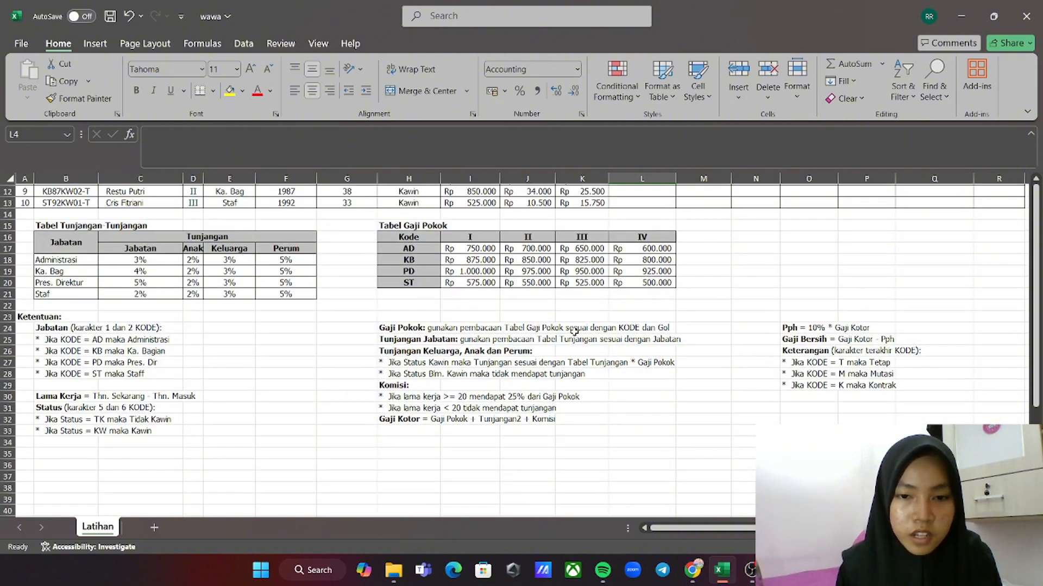
scroll(575, 331, up, 4)
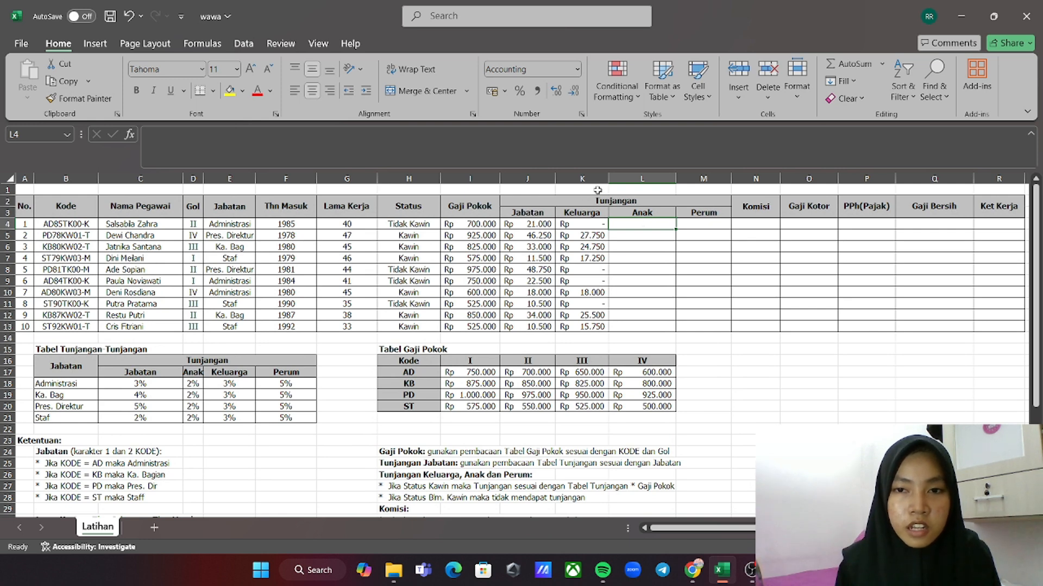
click(492, 134)
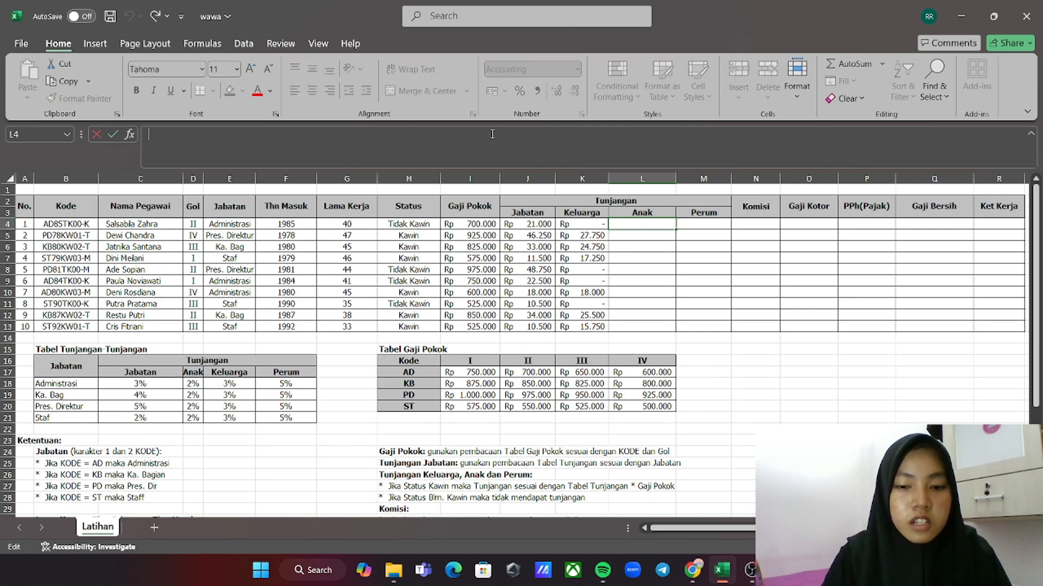
text(=)
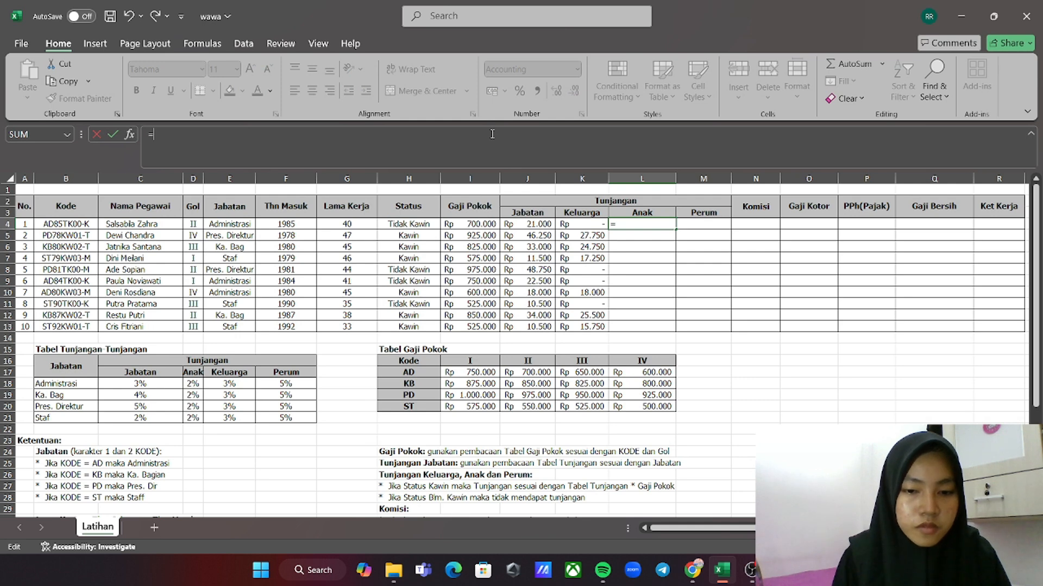
text(if)
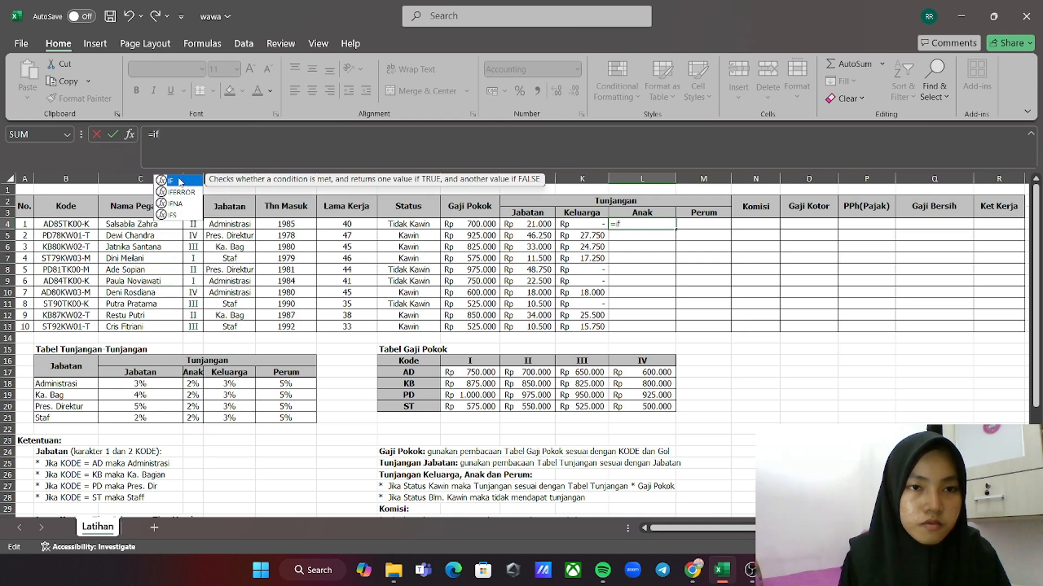
key(Tab)
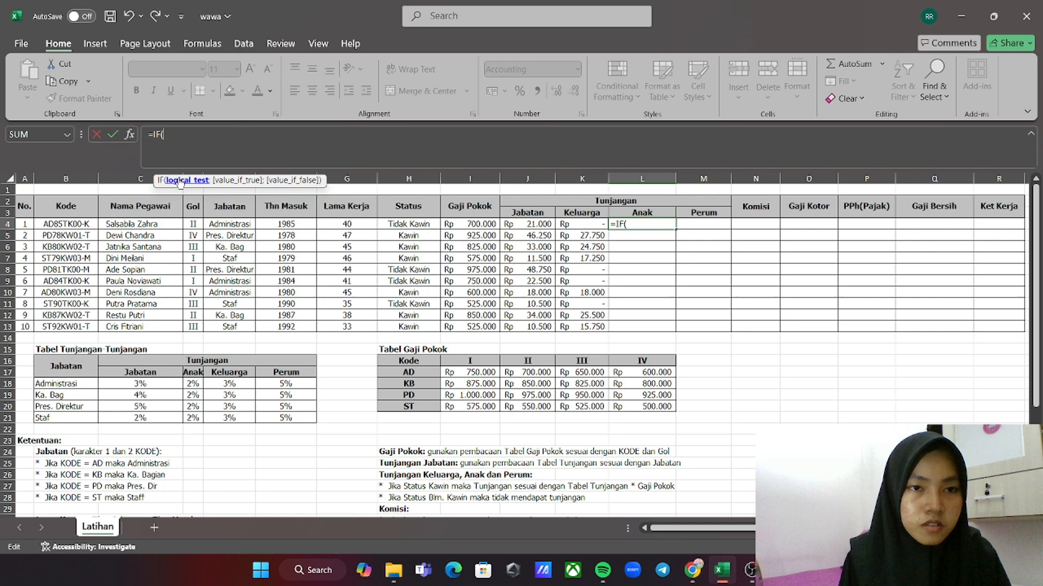
Compare H4 with "Tidak Kawin" in the L4 formula and return 0 when it matches
click(401, 228)
text(=)
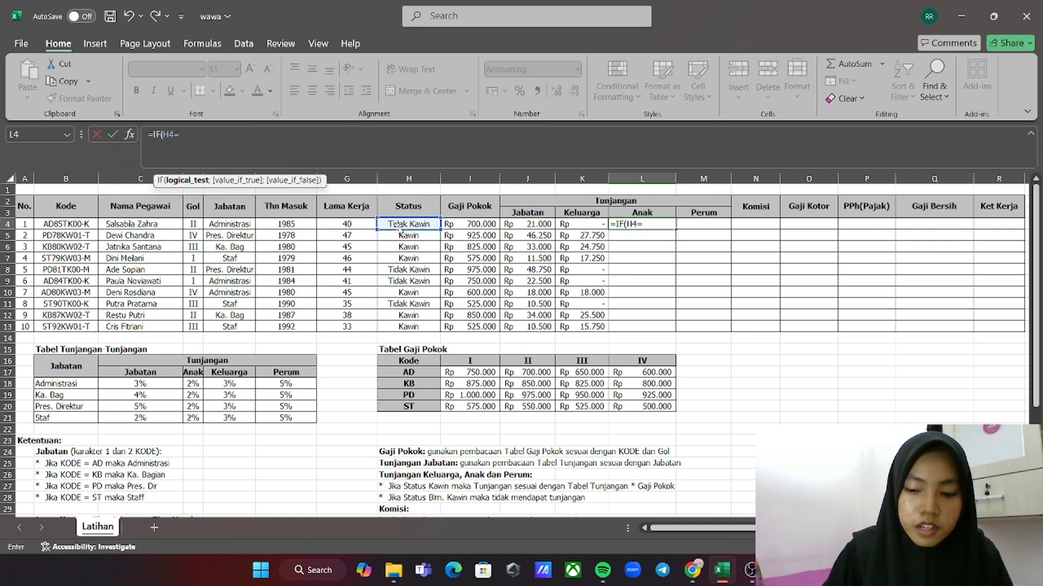
text("Tid)
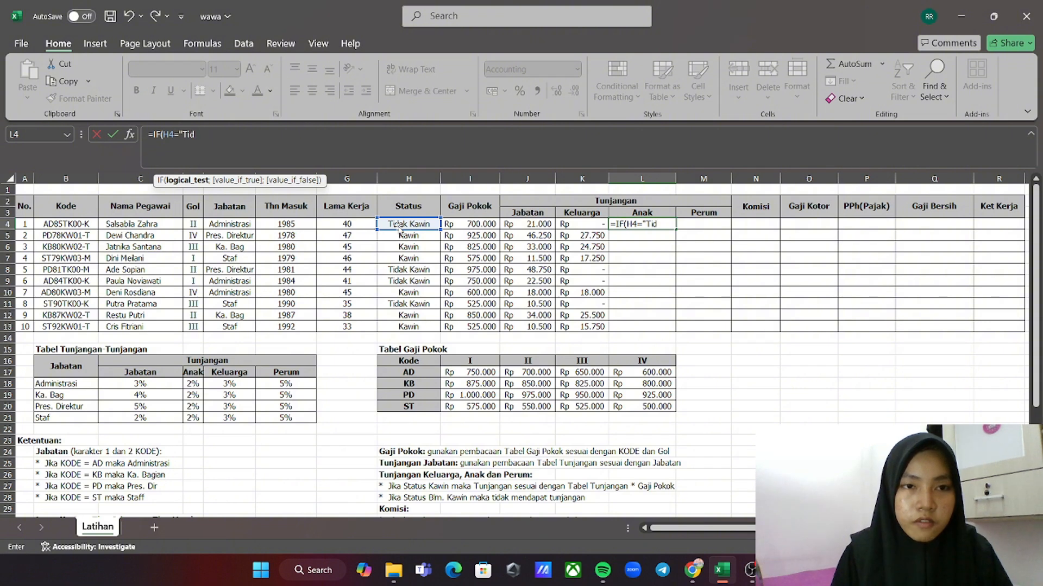
text(ak Kawin")
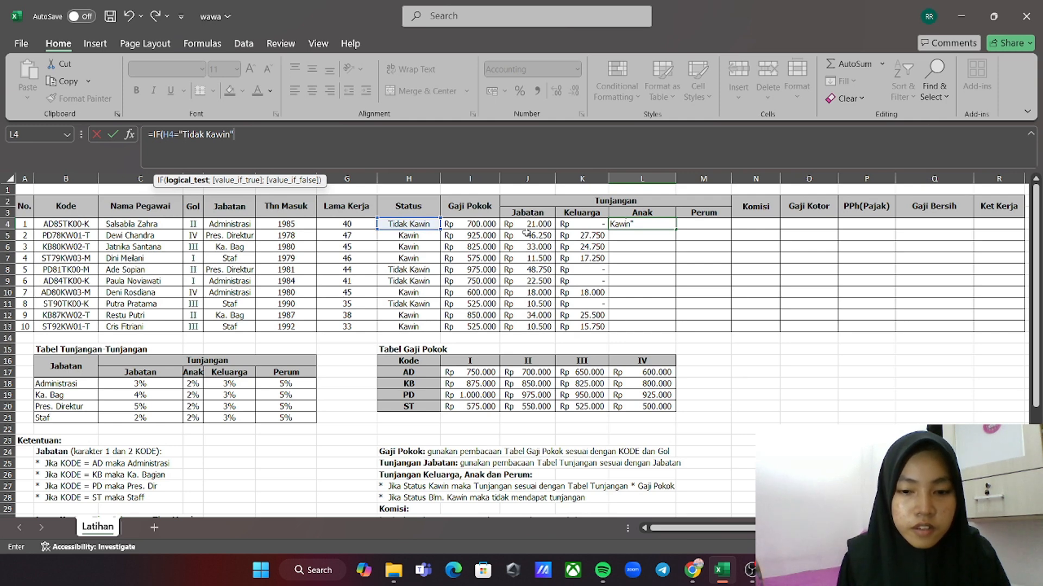
text(;0)
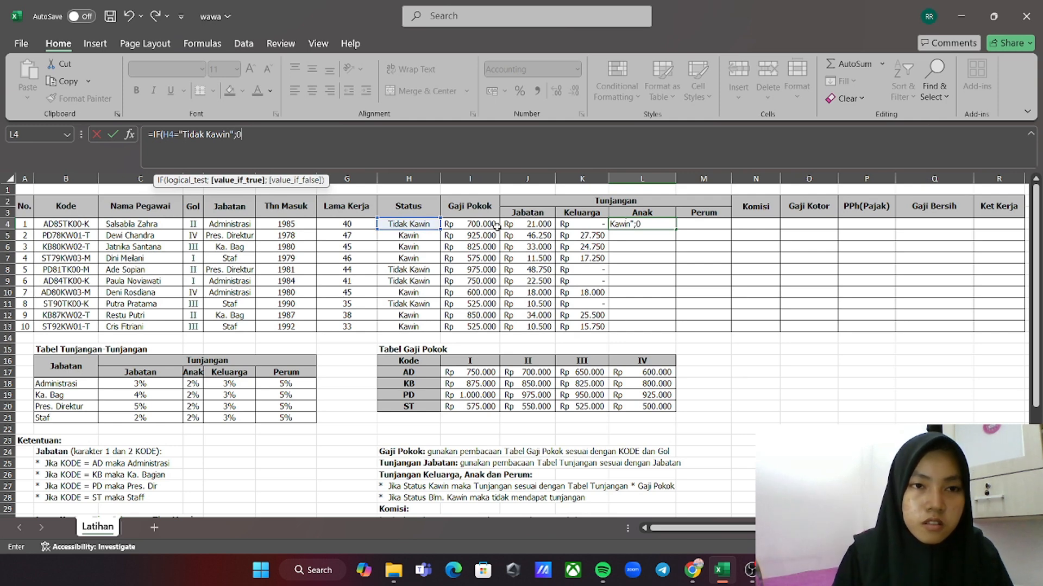
text(;)
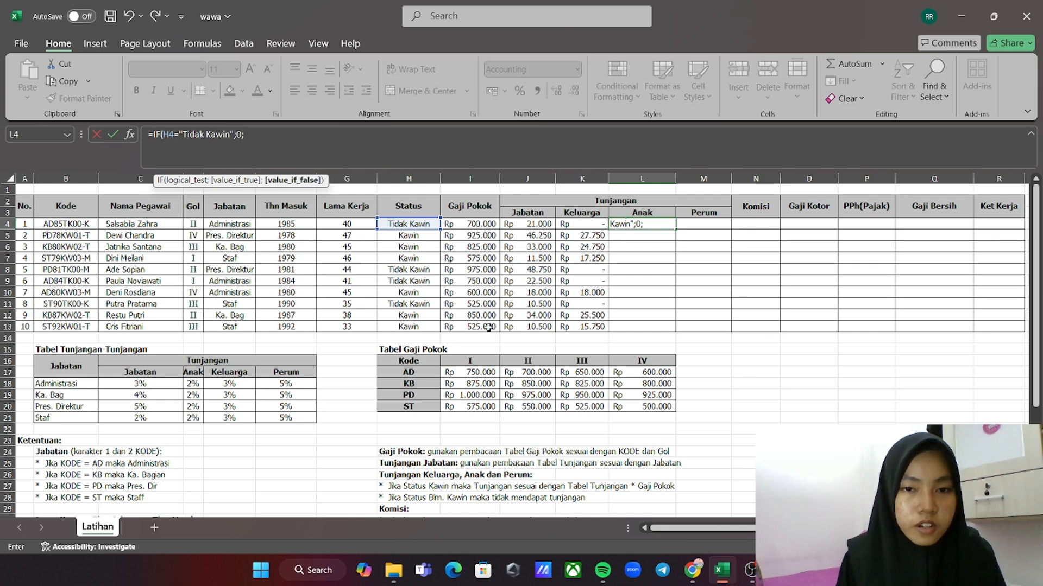
Add a VLOOKUP as the false result in L4, looking up E4 in the allowance table B18:F21
text(vl)
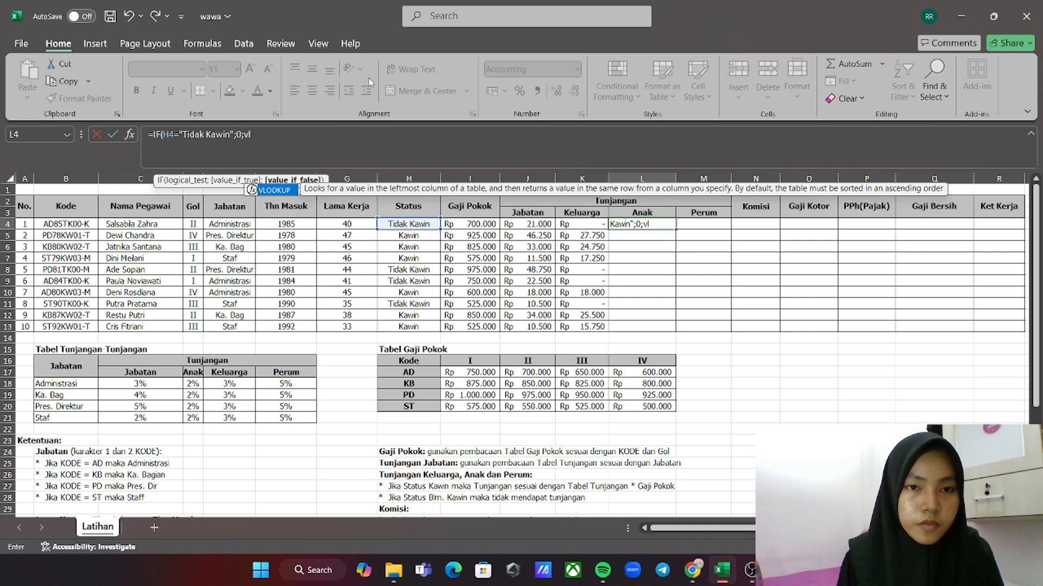
double_click(263, 192)
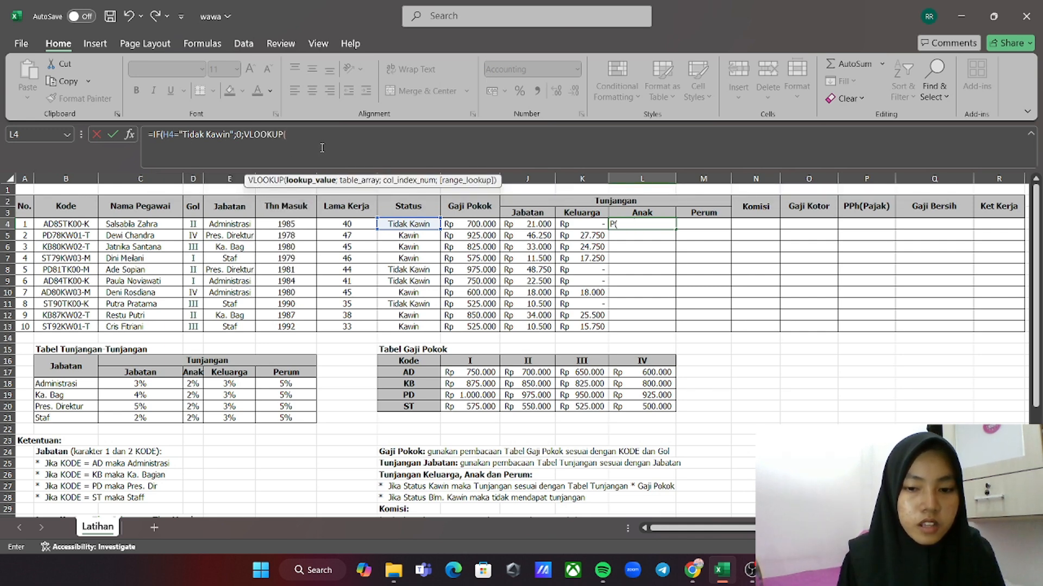
click(237, 223)
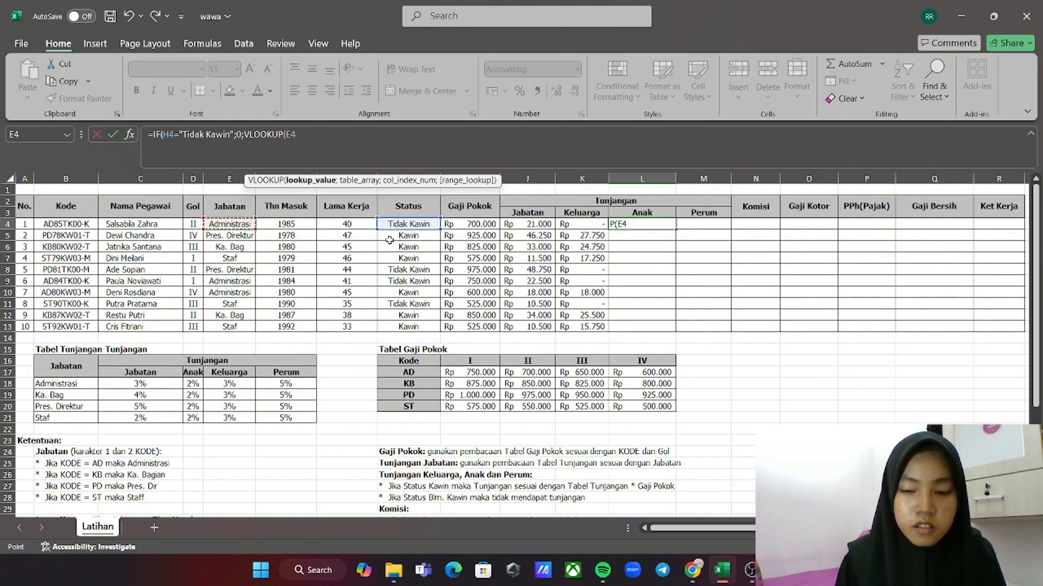
text(;)
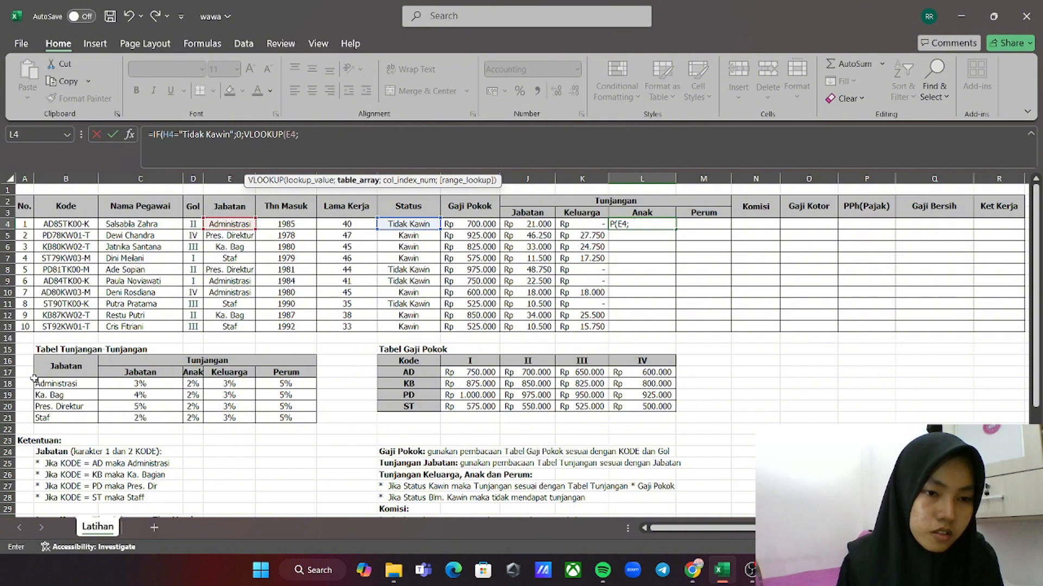
drag(35, 382, 258, 418)
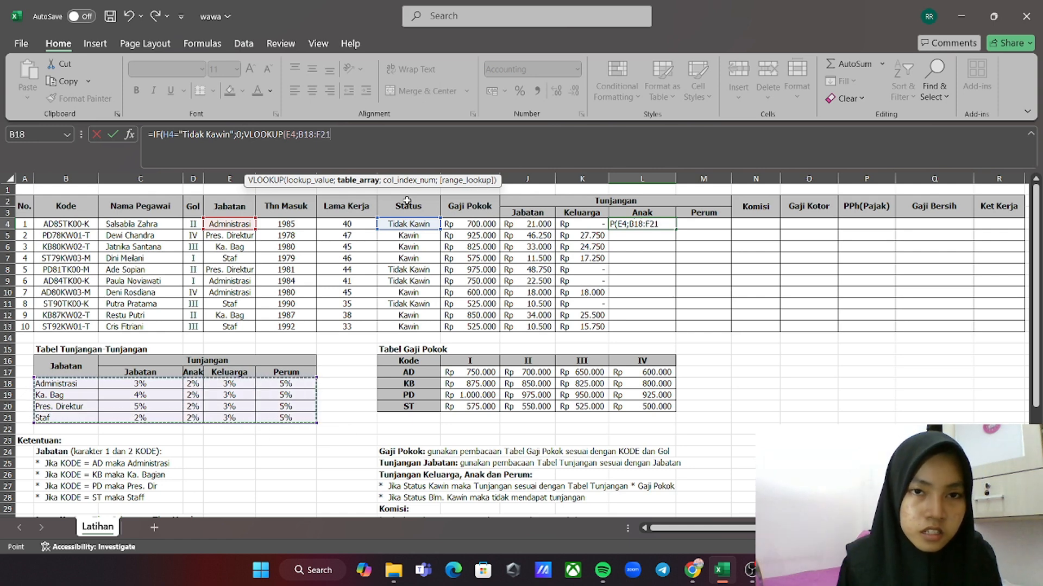
Make the VLOOKUP table range in L4 absolute as $B$18:$F$21
click(305, 137)
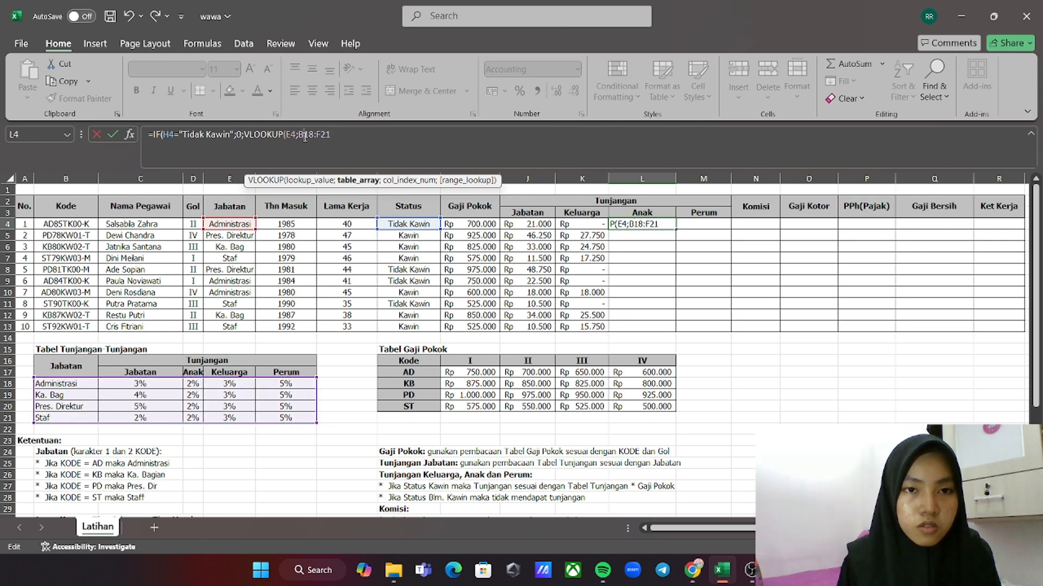
text($B)
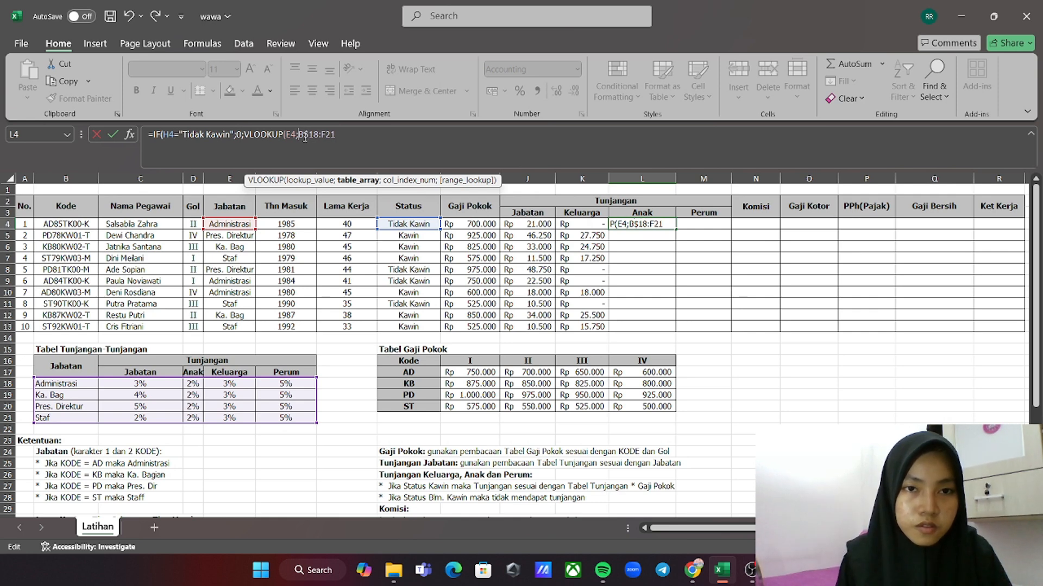
text($)
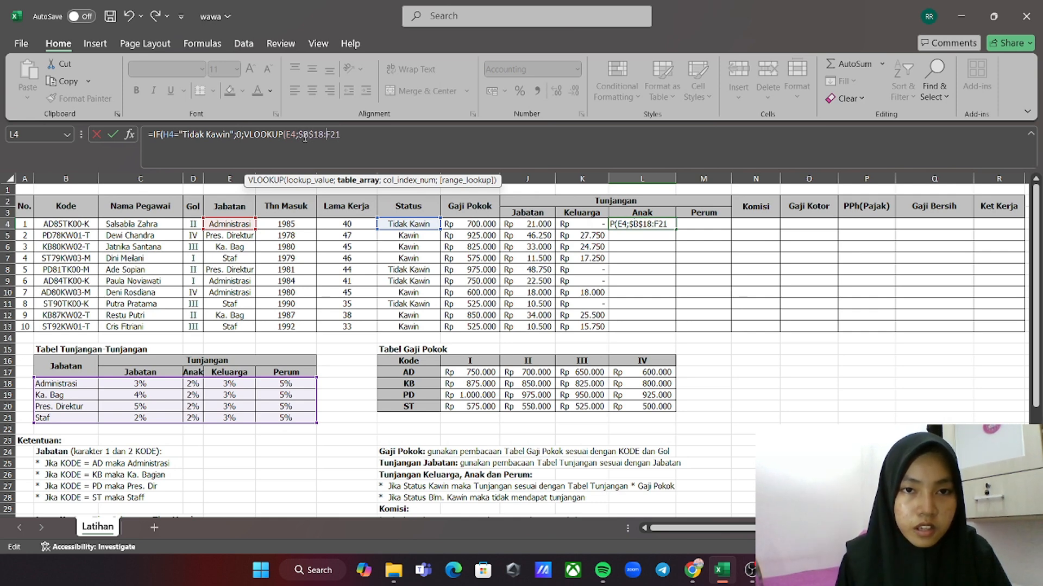
key(F4)
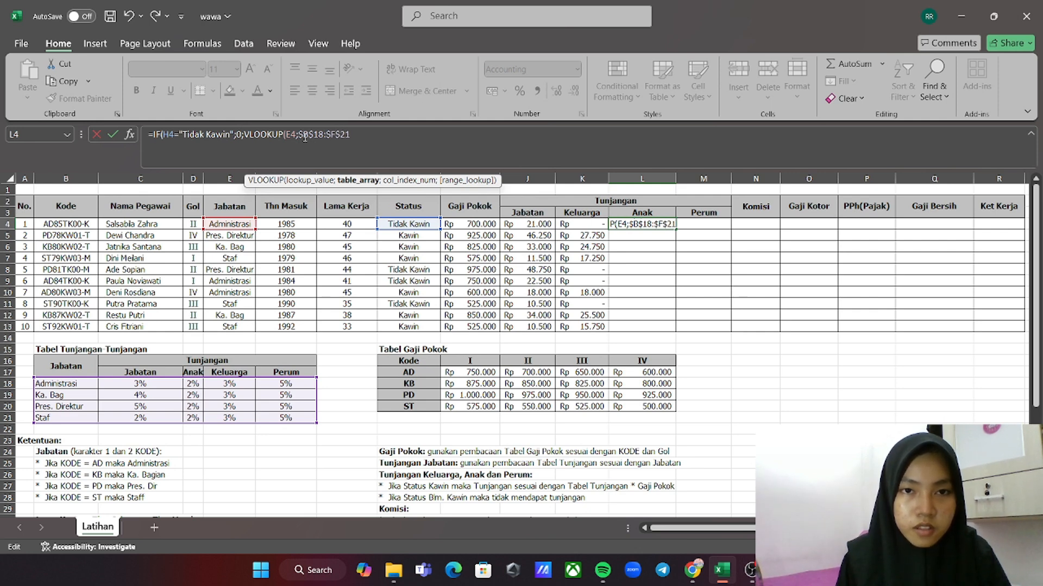
Set the L4 VLOOKUP column index to 3 with exact match 0 and close the function
text(;)
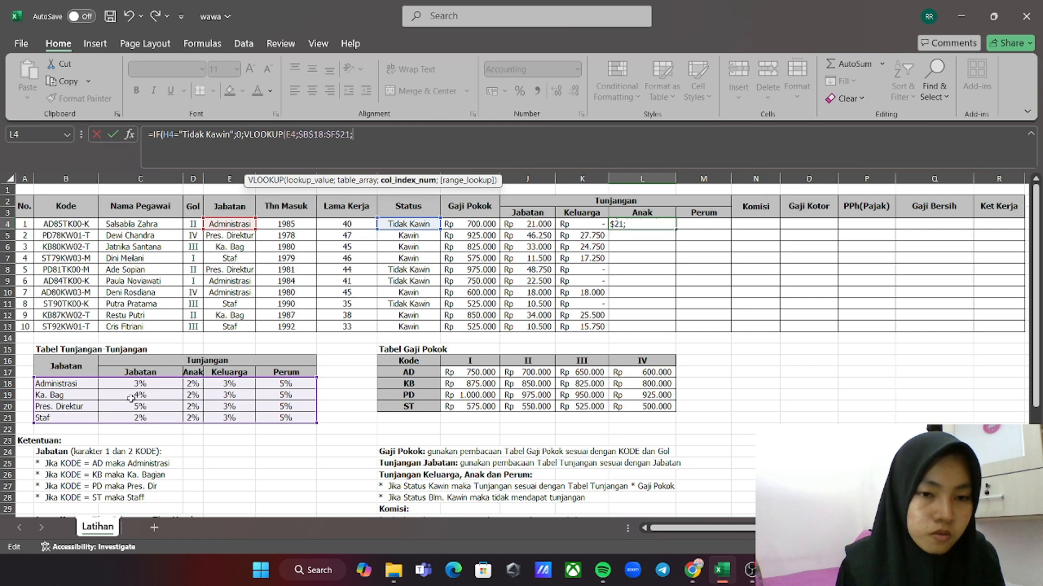
text(3)
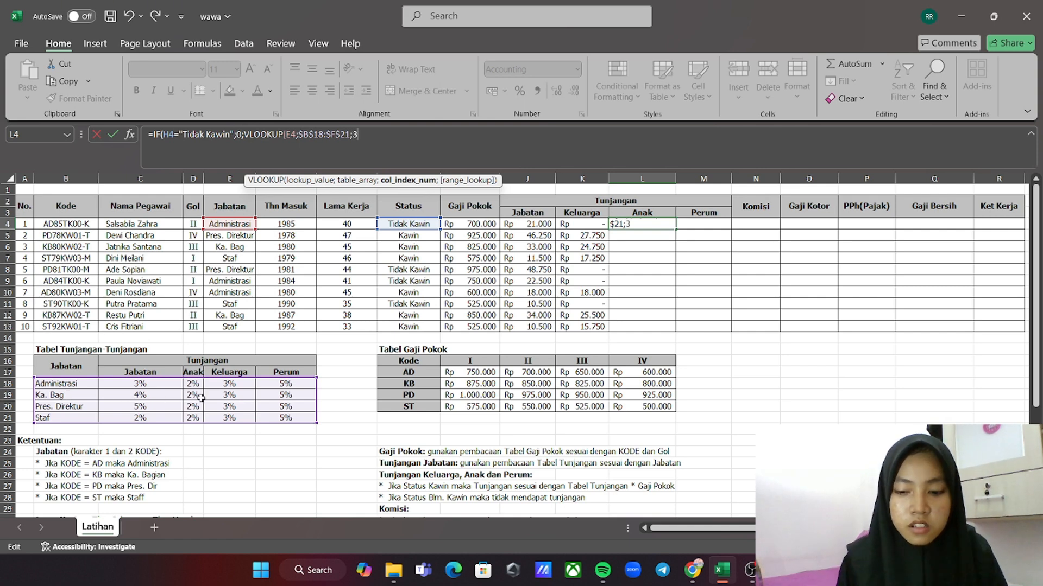
text(;)
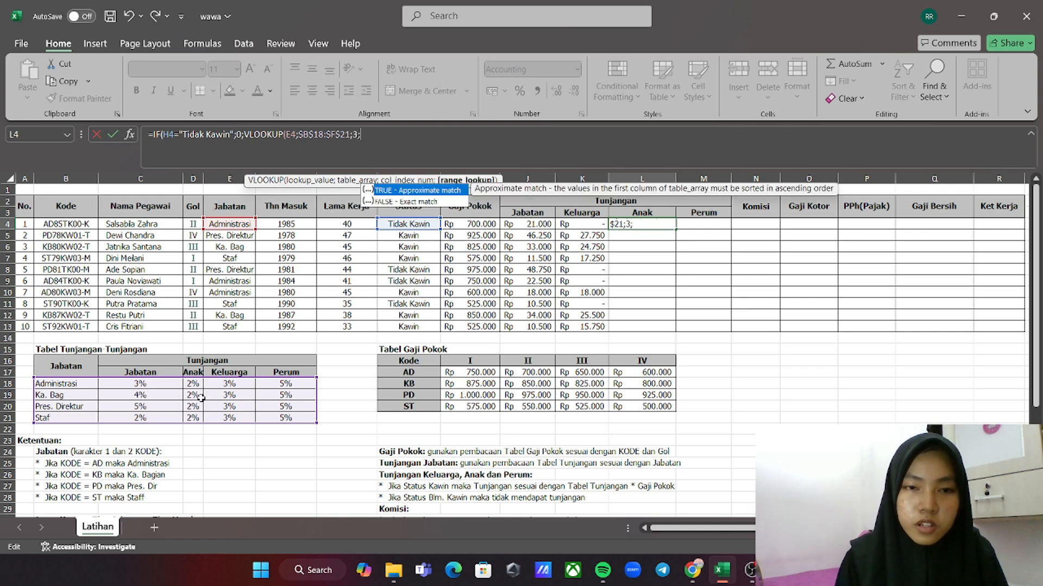
text(0))
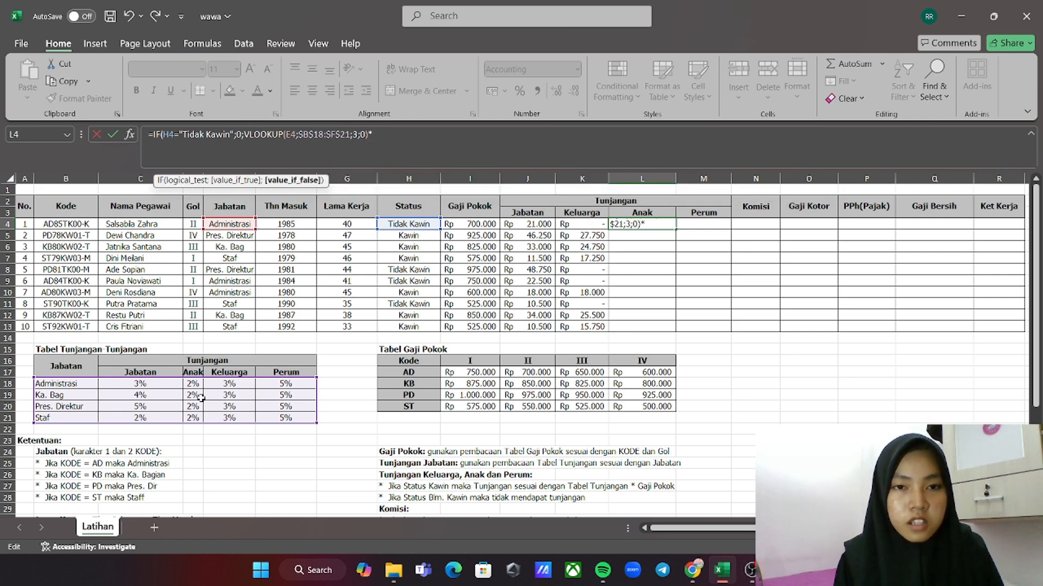
Multiply the VLOOKUP result in L4 by the base salary in I4 and enter the formula
text(*)
click(473, 224)
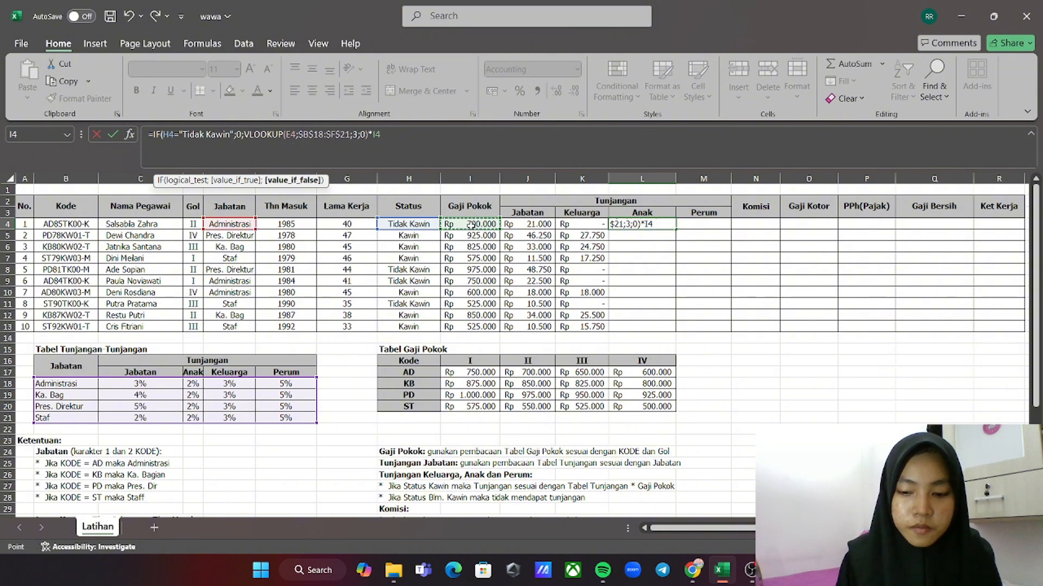
key(Return)
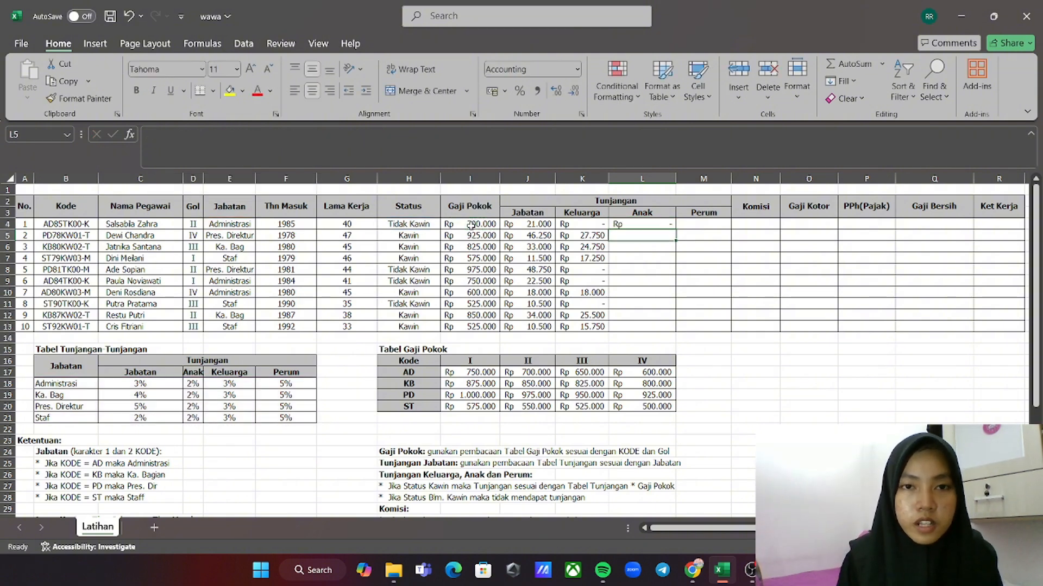
Copy the Anak allowance formula in L4 down through L13
click(646, 225)
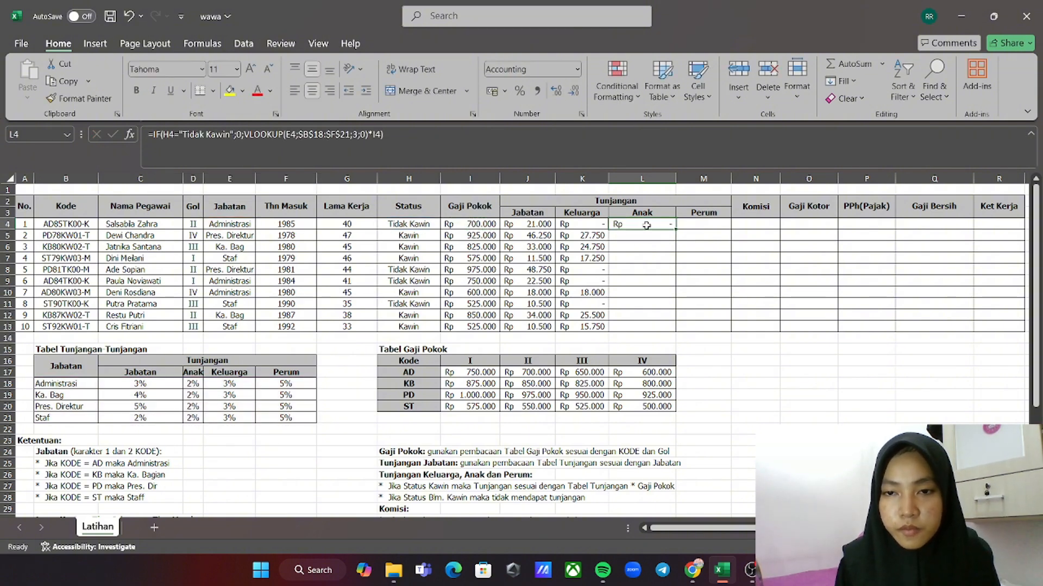
drag(674, 228, 679, 330)
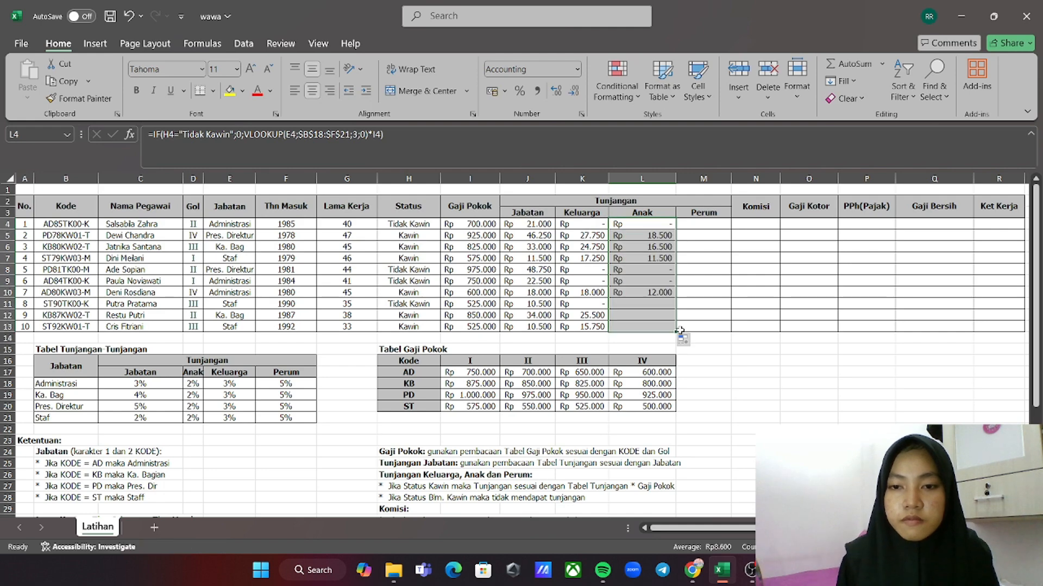
Start an IF function in M4, the first cell of the Perum allowance column
click(703, 224)
scroll(732, 254, right, 3)
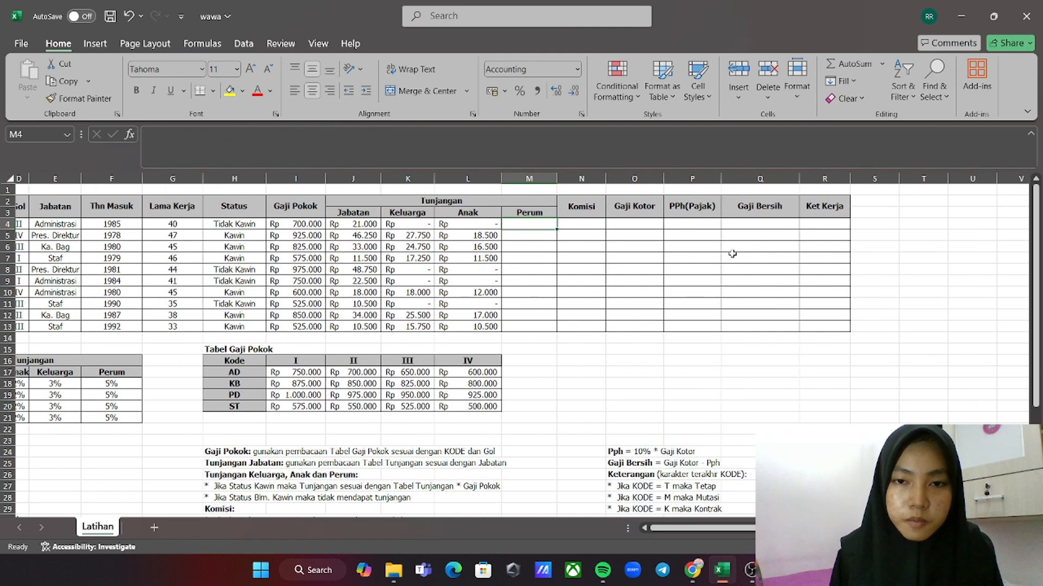
scroll(732, 253, right, 1)
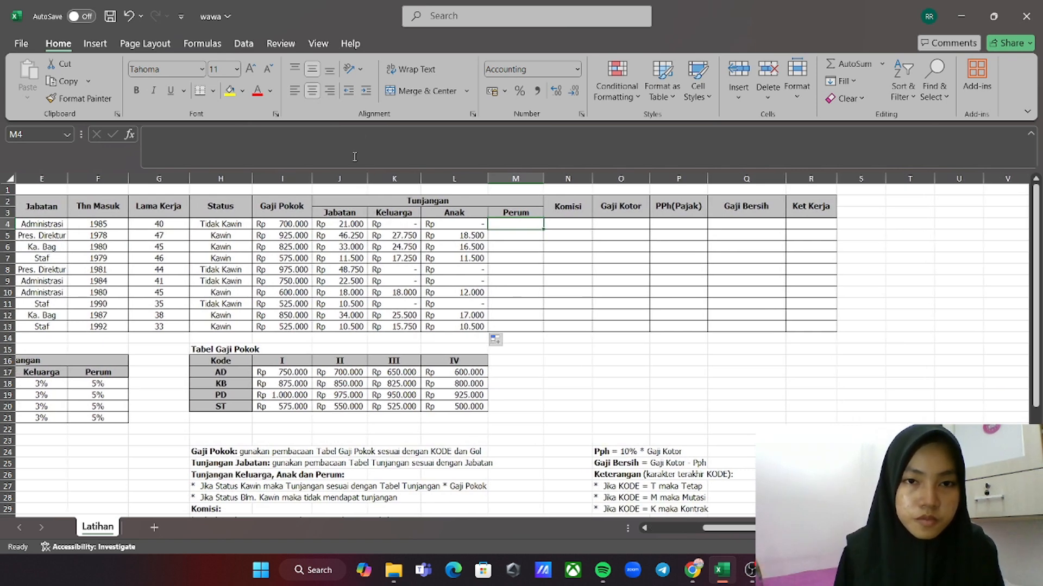
click(459, 165)
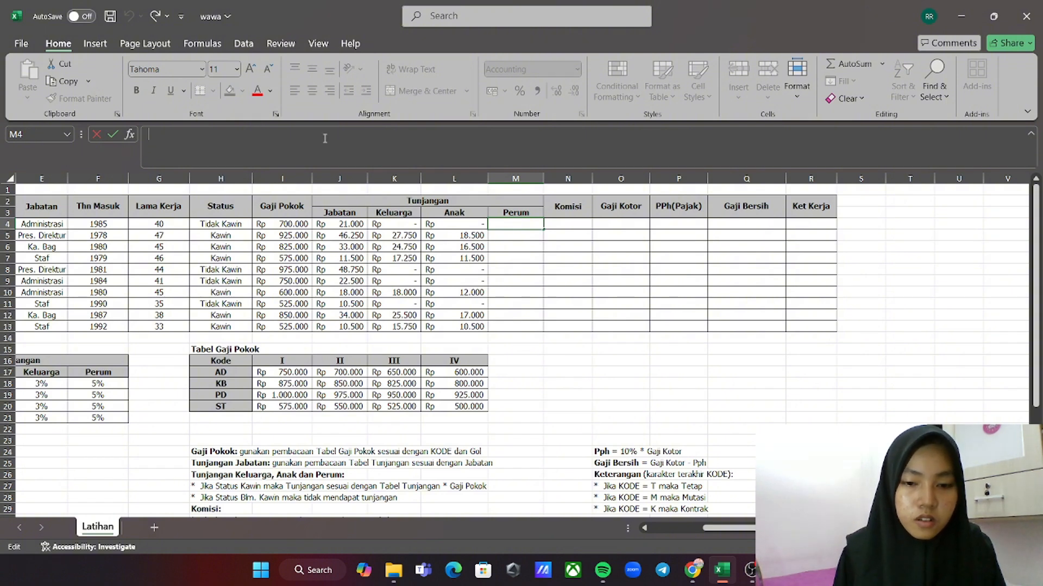
text(=)
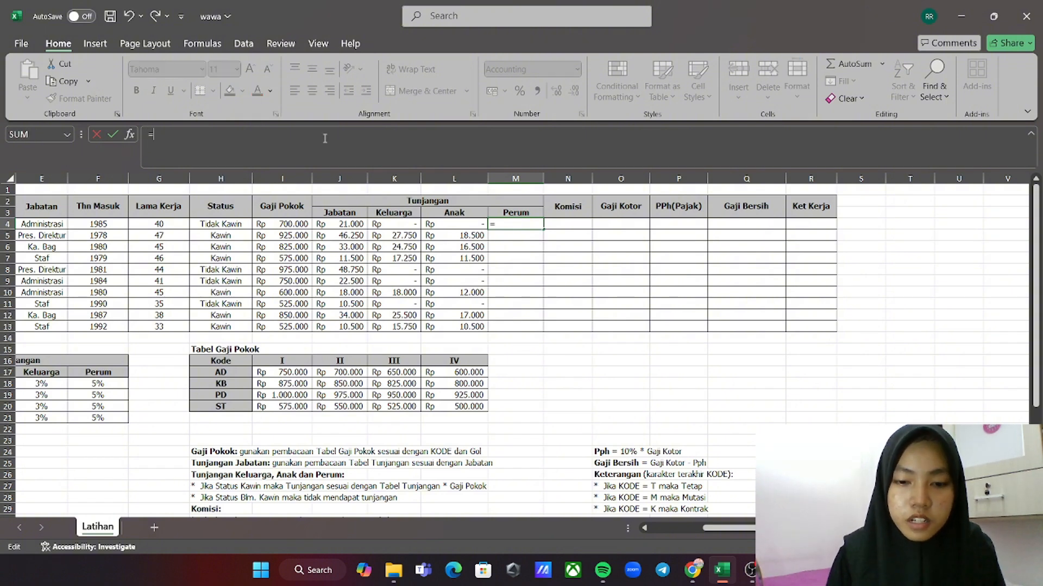
text(if)
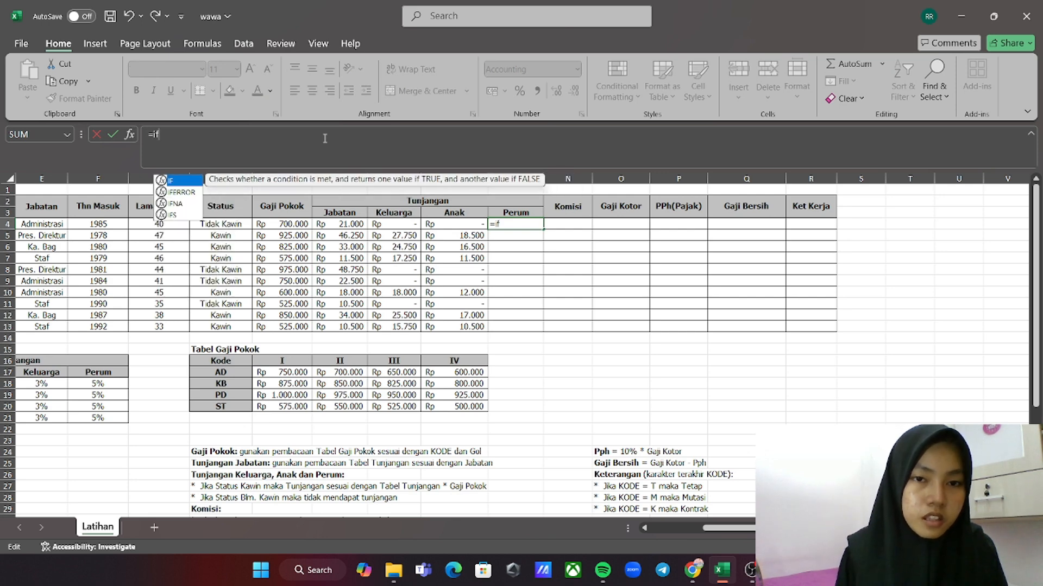
double_click(187, 181)
scroll(104, 232, left, 3)
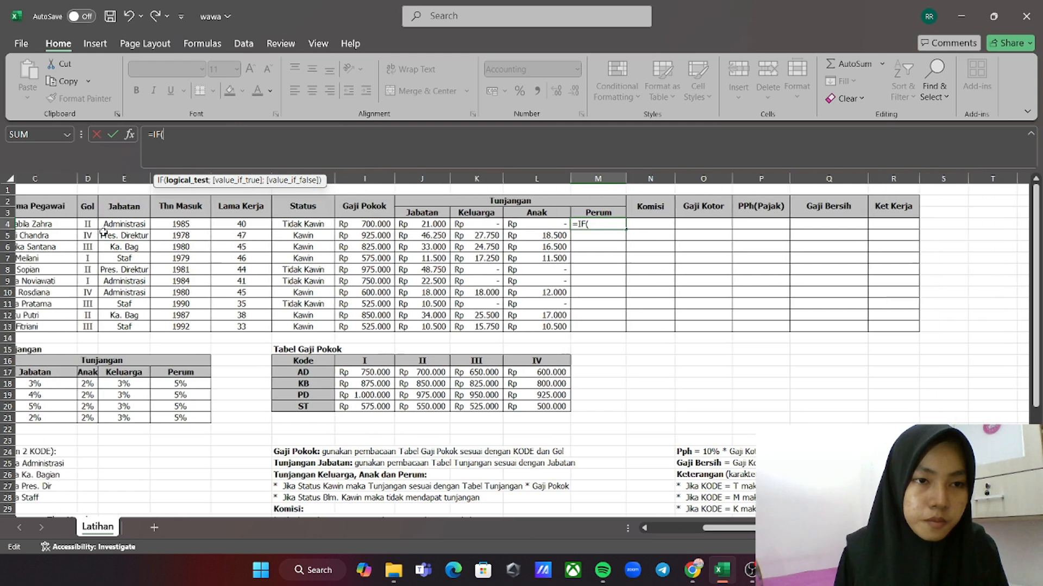
scroll(103, 232, left, 1)
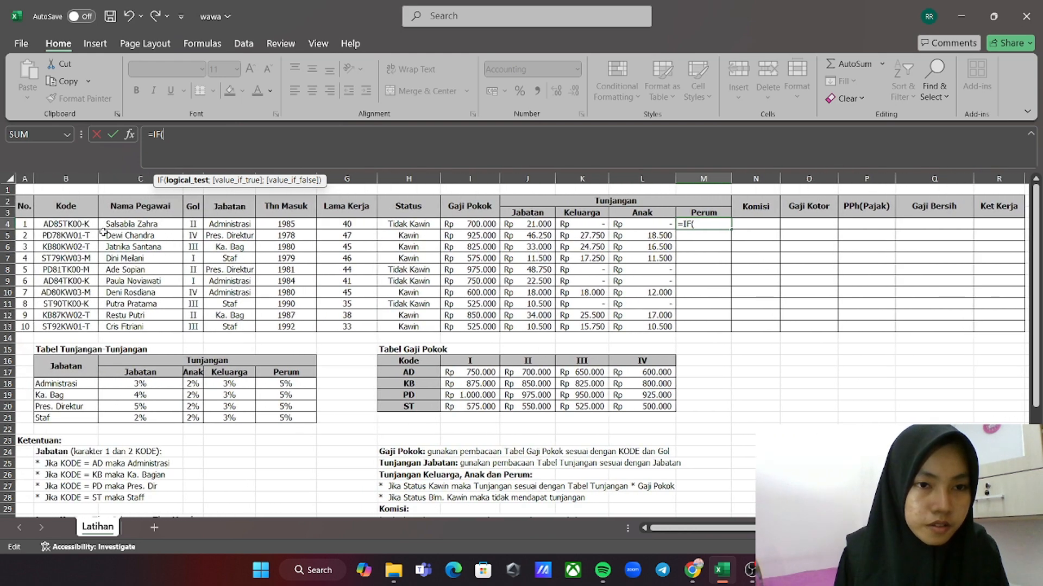
Set the IF test in M4 to H4="Tidak Kawin" with 0 as the true result
click(406, 223)
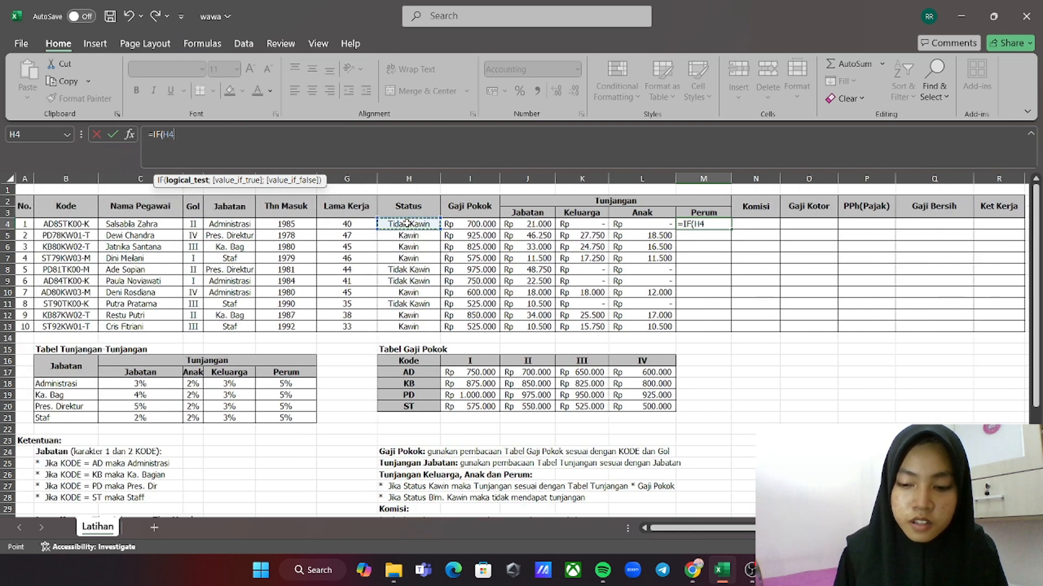
text(=)
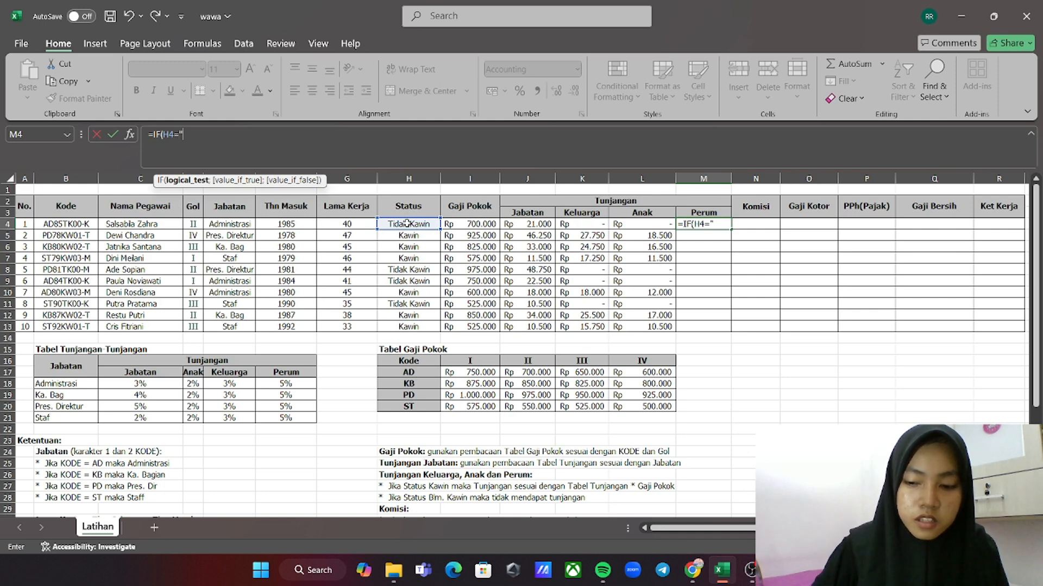
text("T)
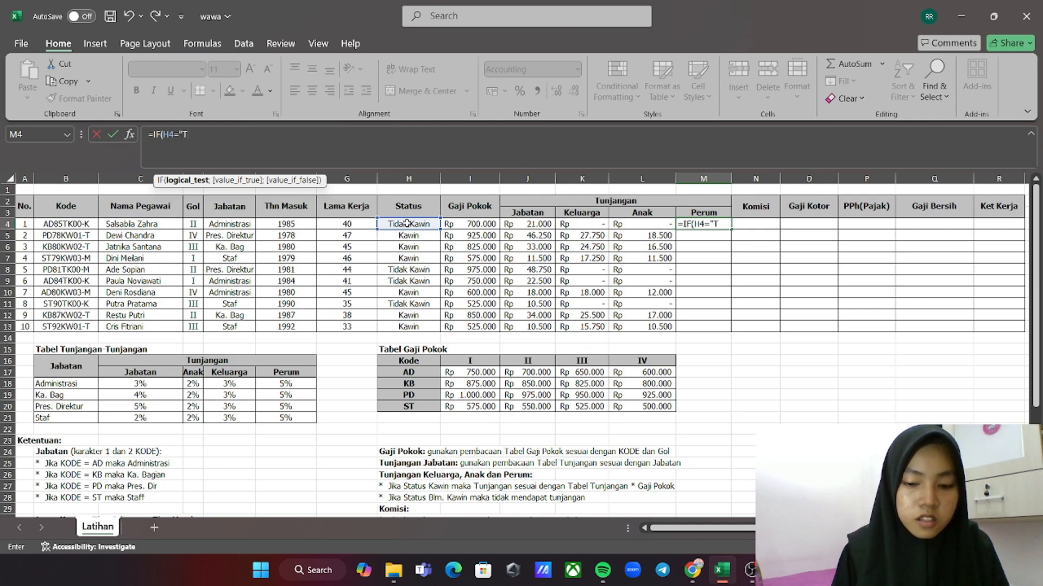
text(idak)
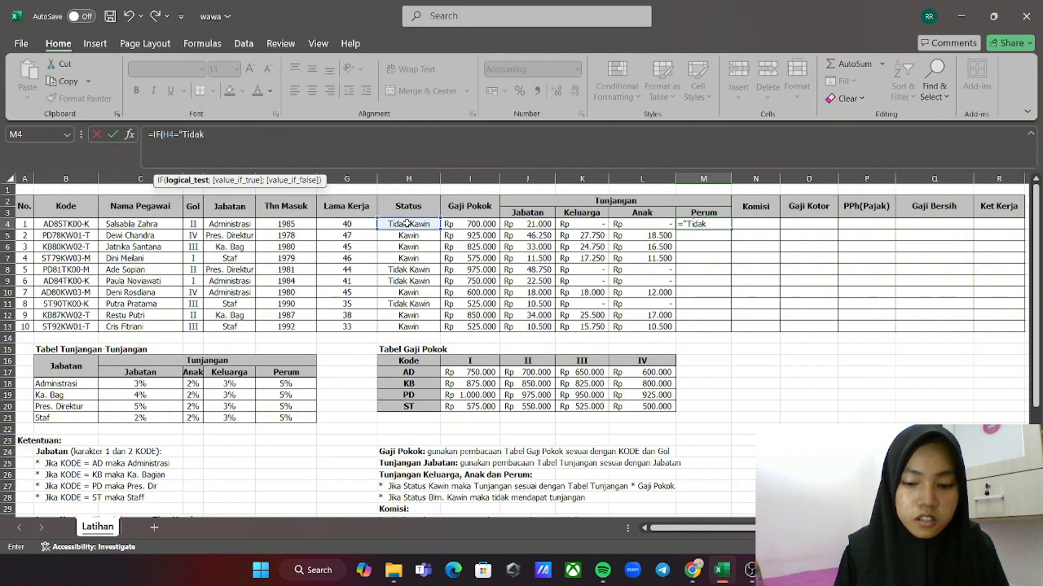
text( Kawin")
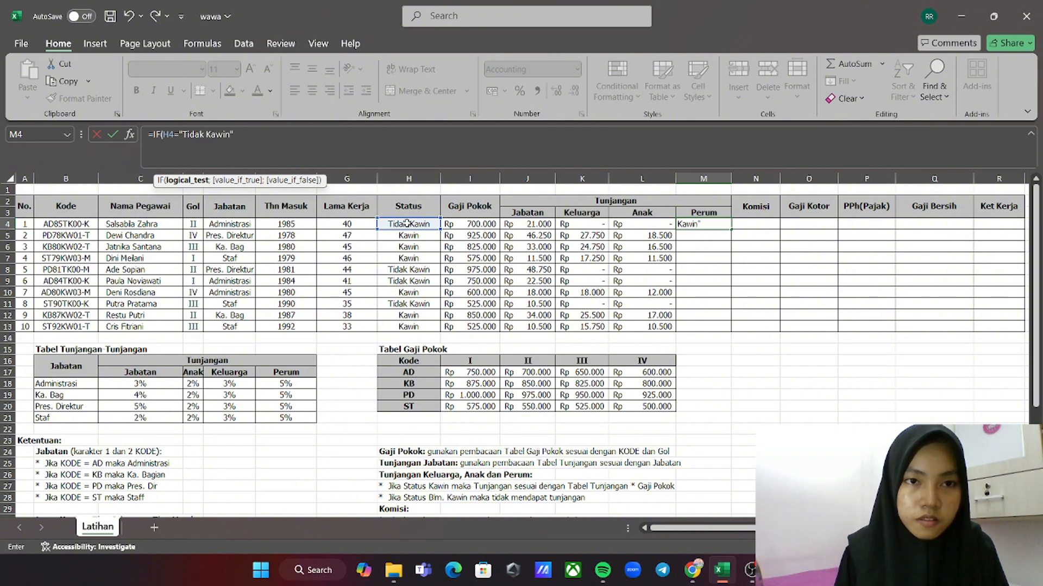
text(;)
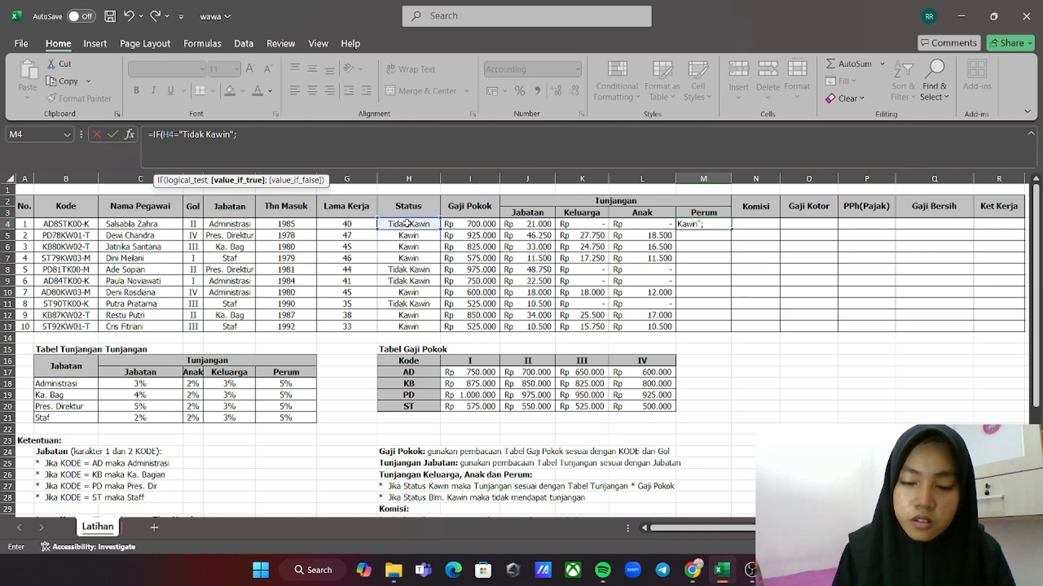
text(0)
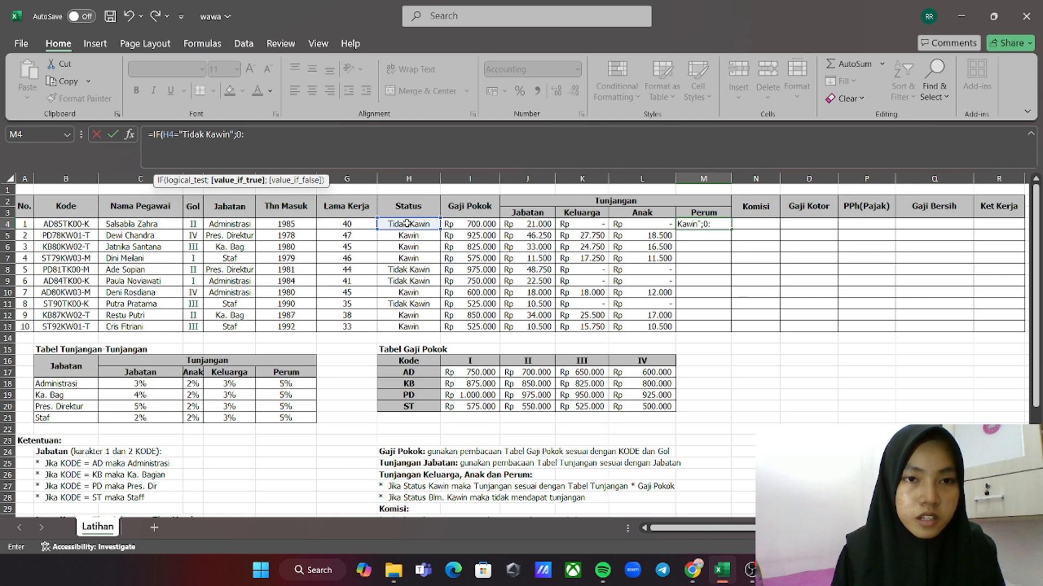
text(;)
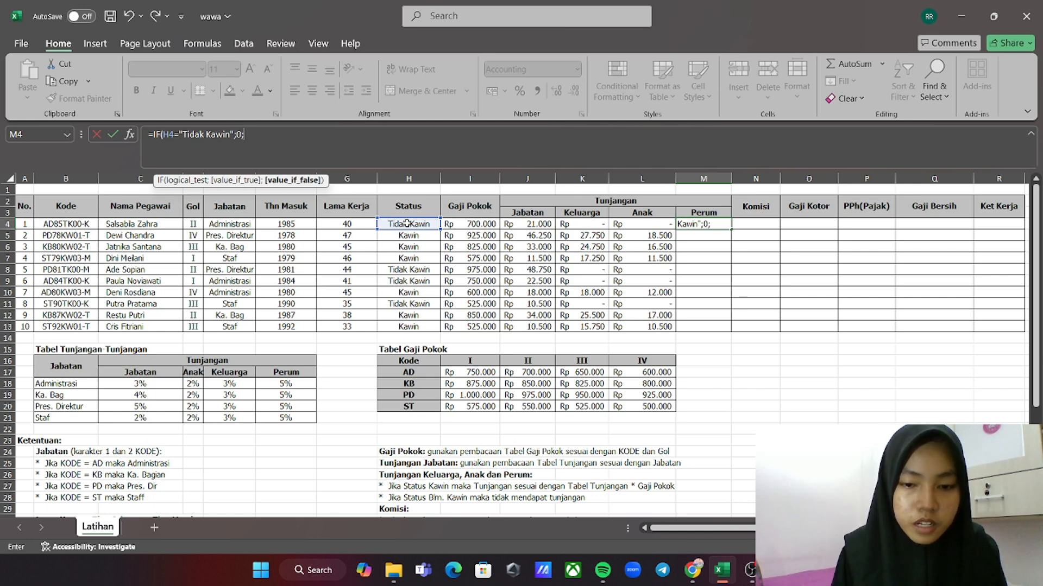
Add a VLOOKUP as the false result in M4, looking up E4 in the allowance table B18:F21
text(vlo)
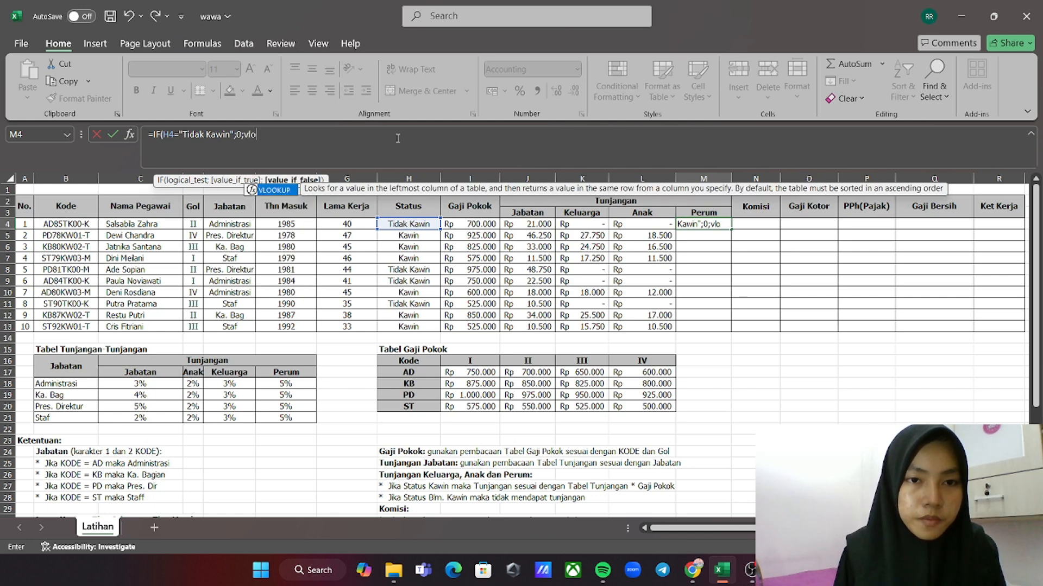
double_click(276, 192)
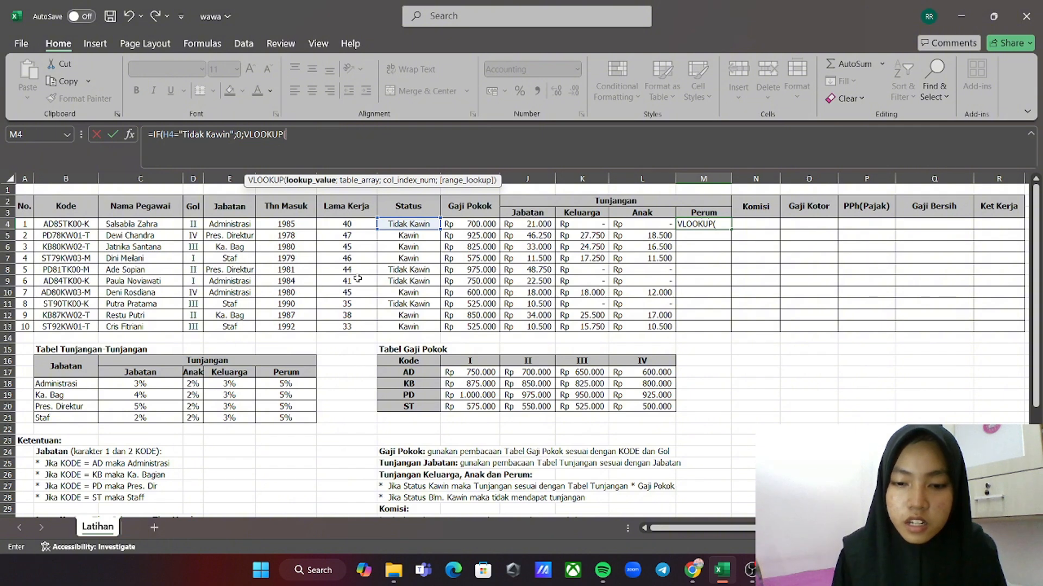
click(222, 222)
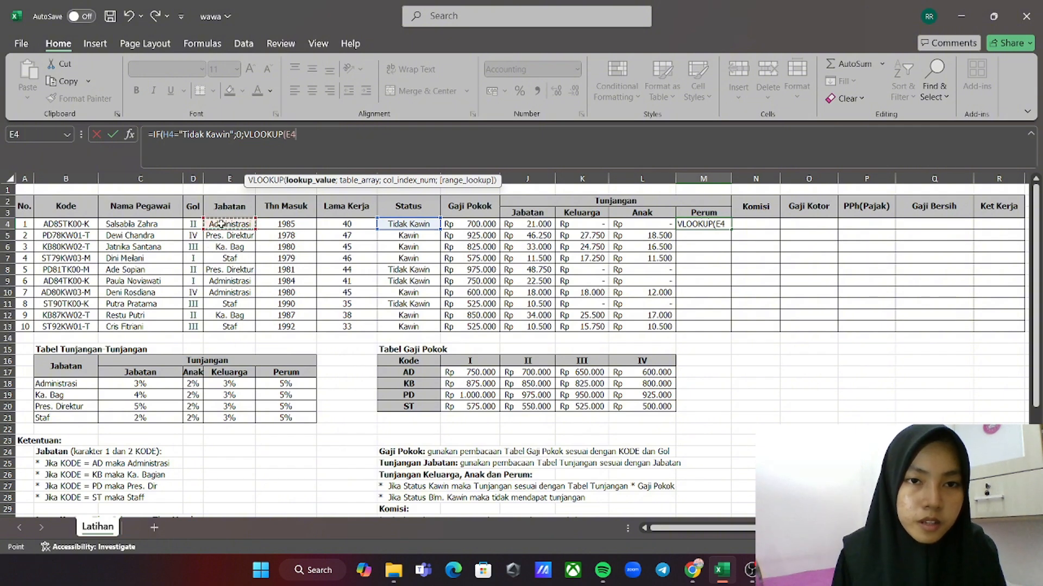
text(;)
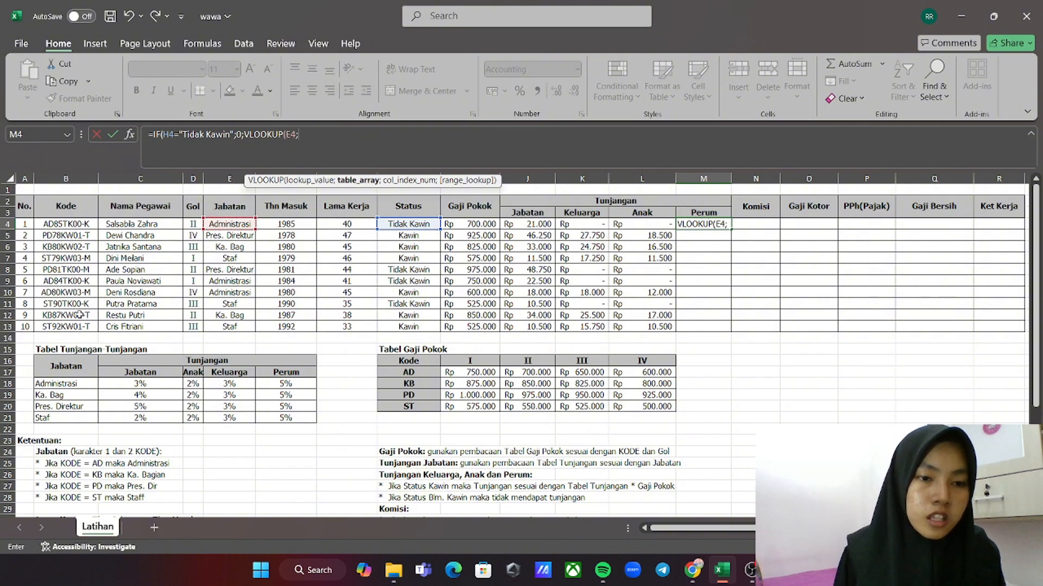
drag(32, 380, 293, 417)
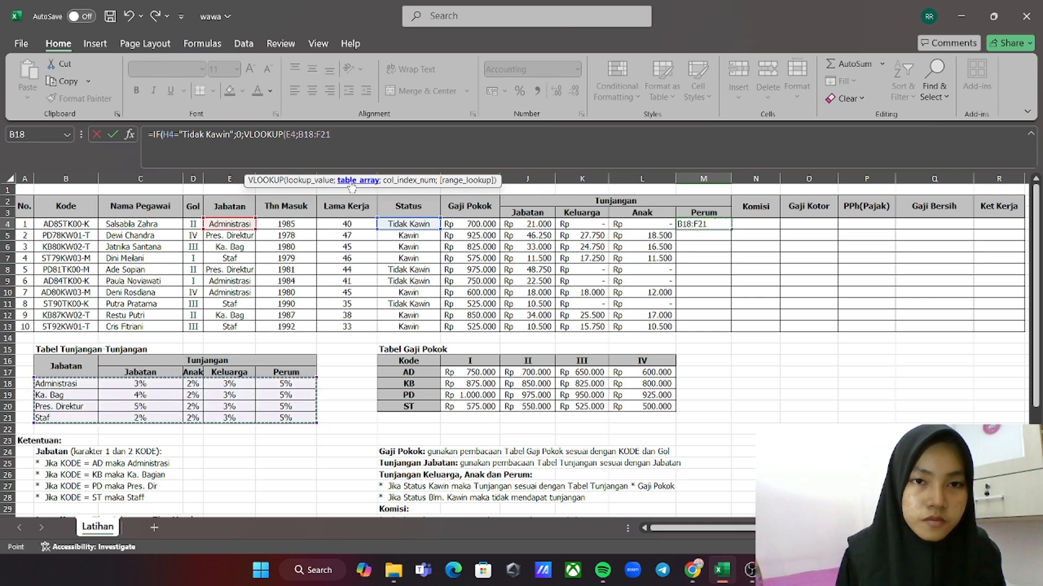
Make the VLOOKUP table range in M4 absolute as $B$18:$F$21
click(298, 135)
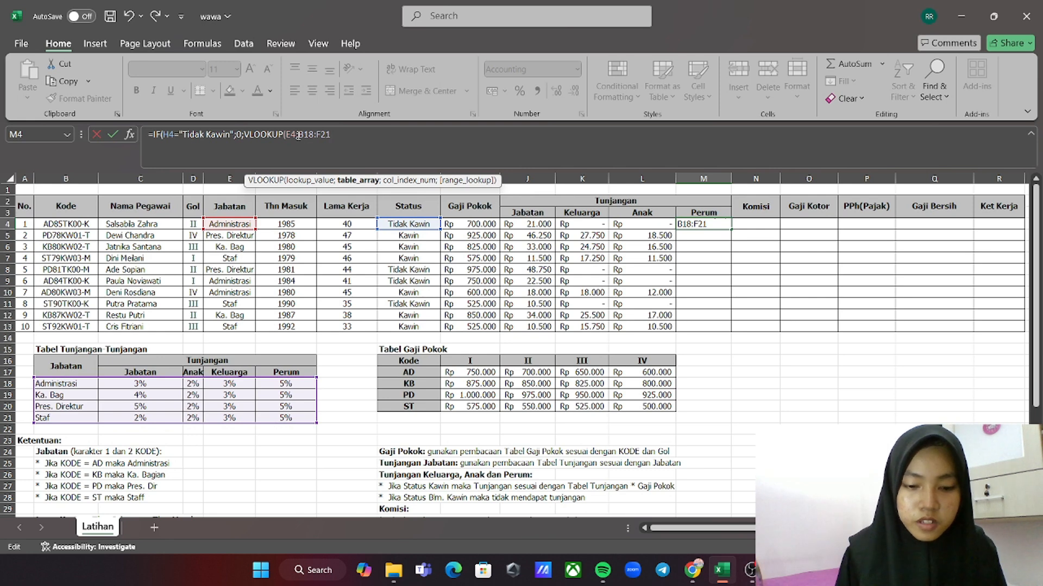
text($)
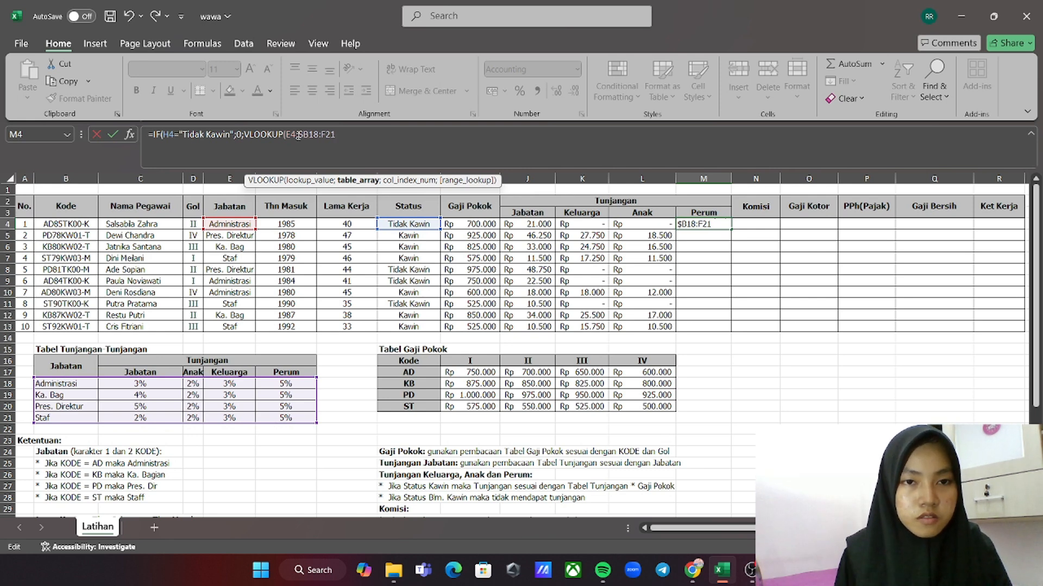
key(Right)
text($)
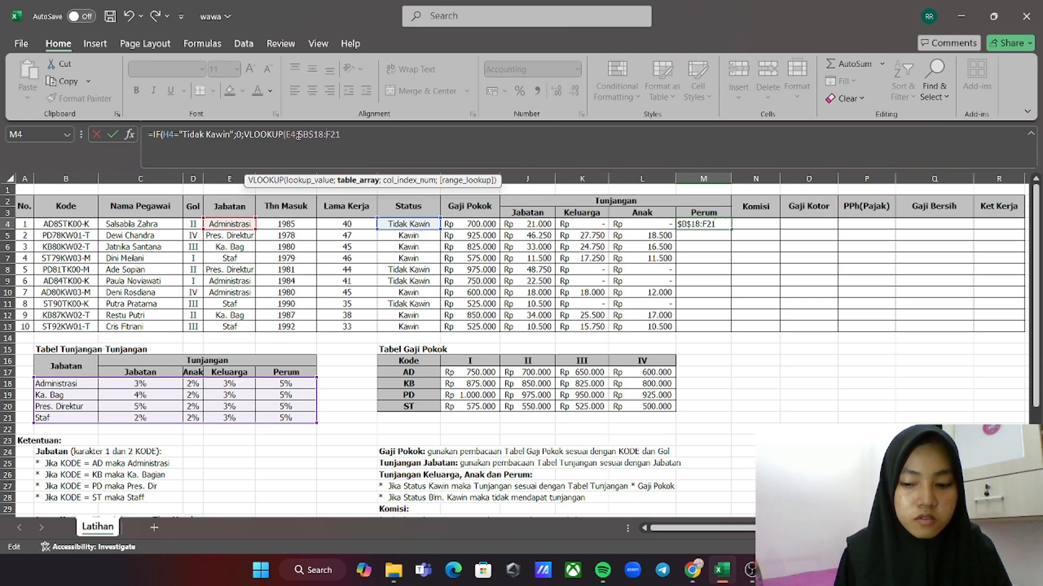
key(Right)
key(Right)
key(Right)
text($B$)
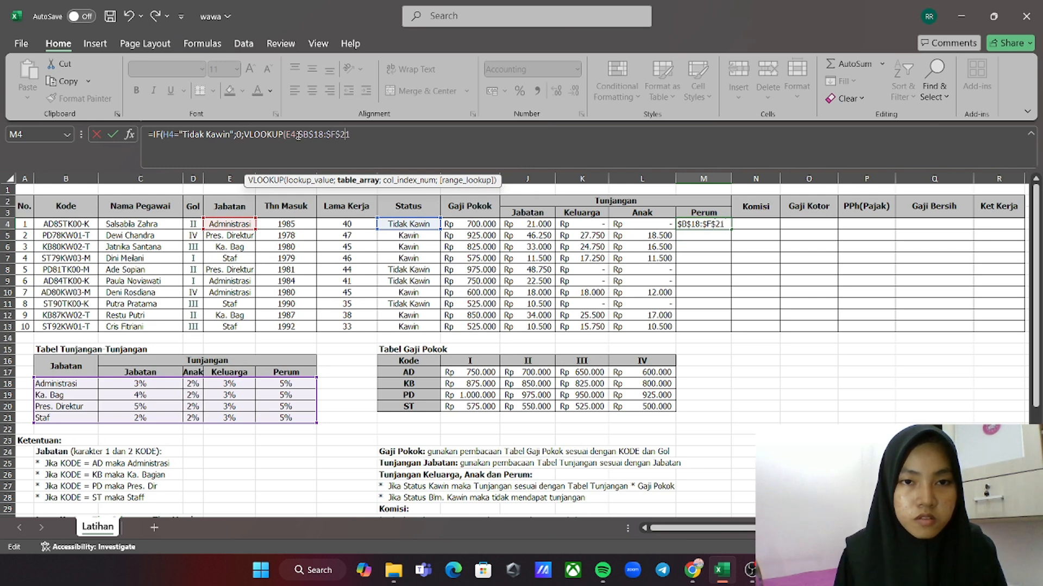
Set the M4 VLOOKUP column index to 5 with exact match 0 and close the function
click(376, 134)
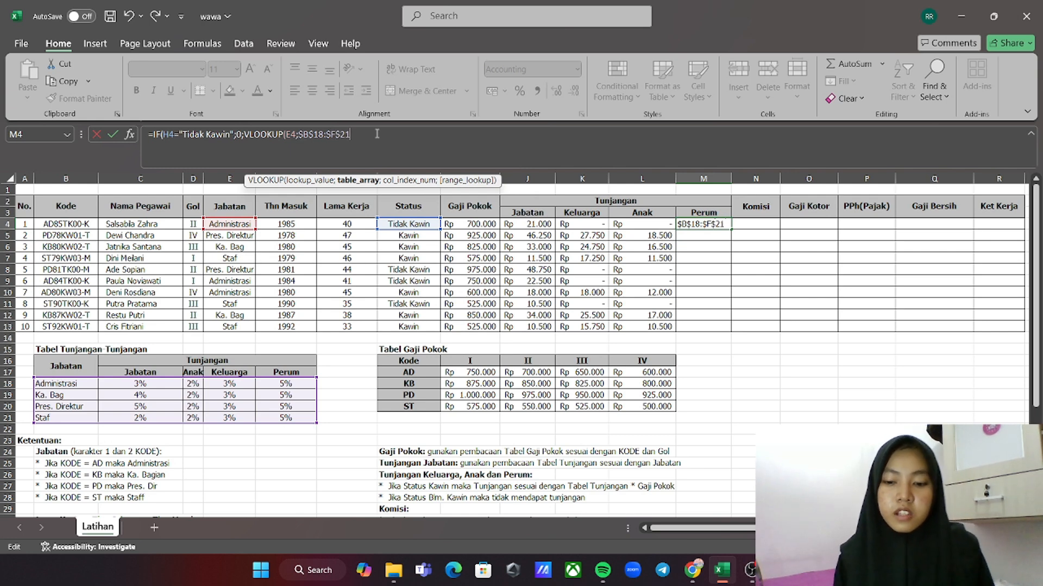
text(;)
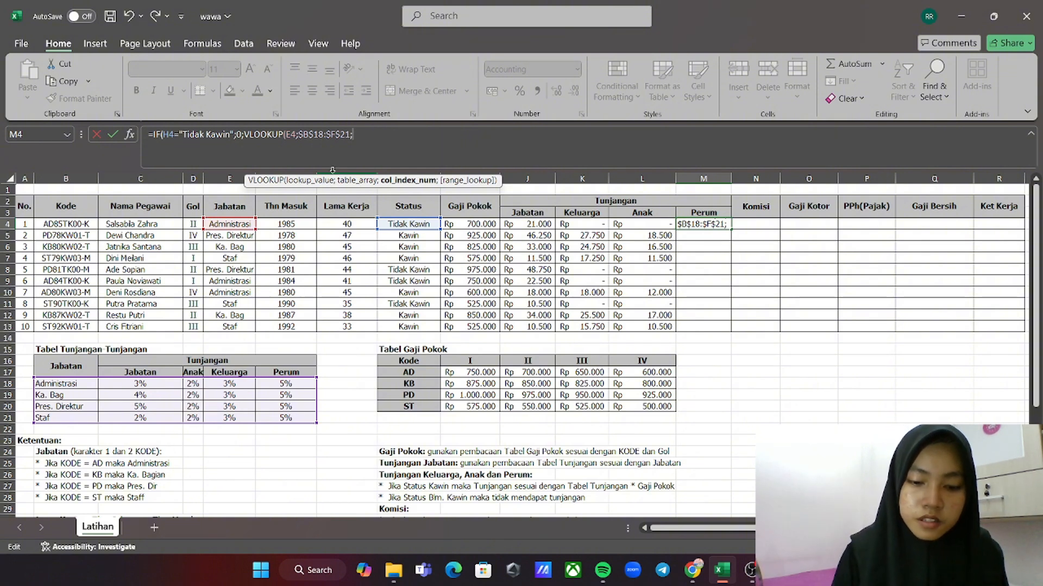
text(5;)
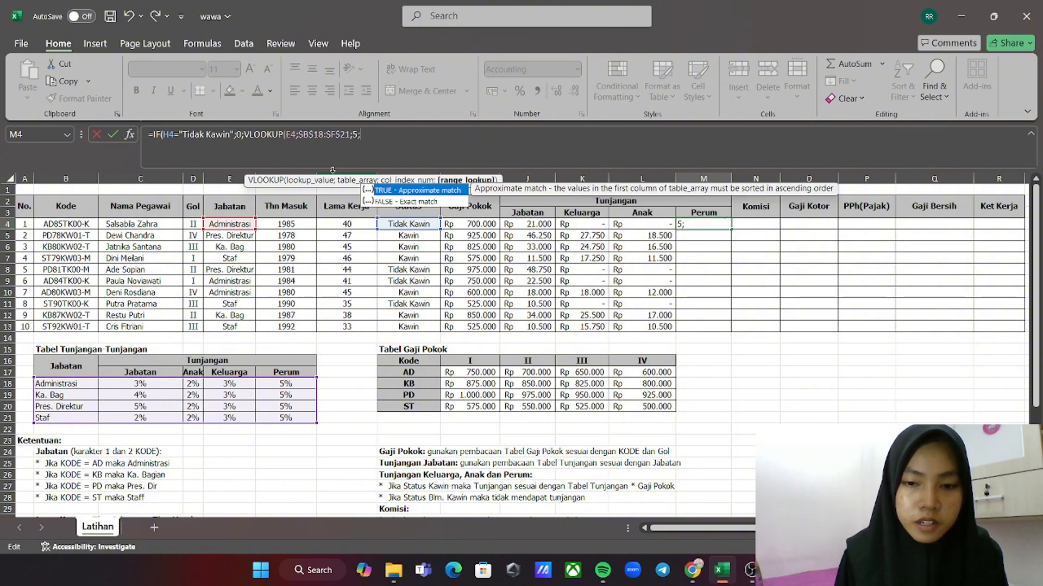
text(0)
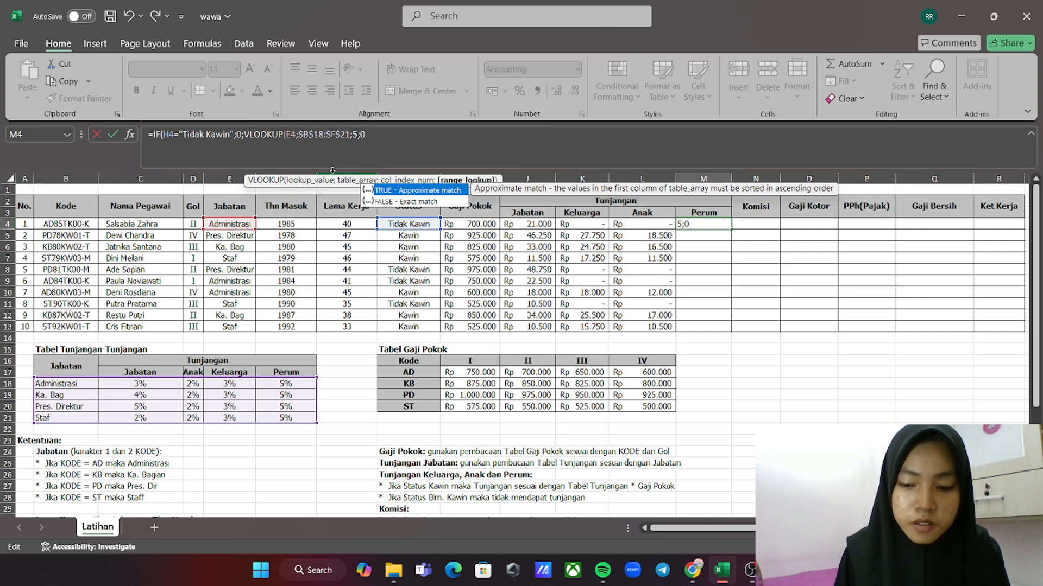
text())
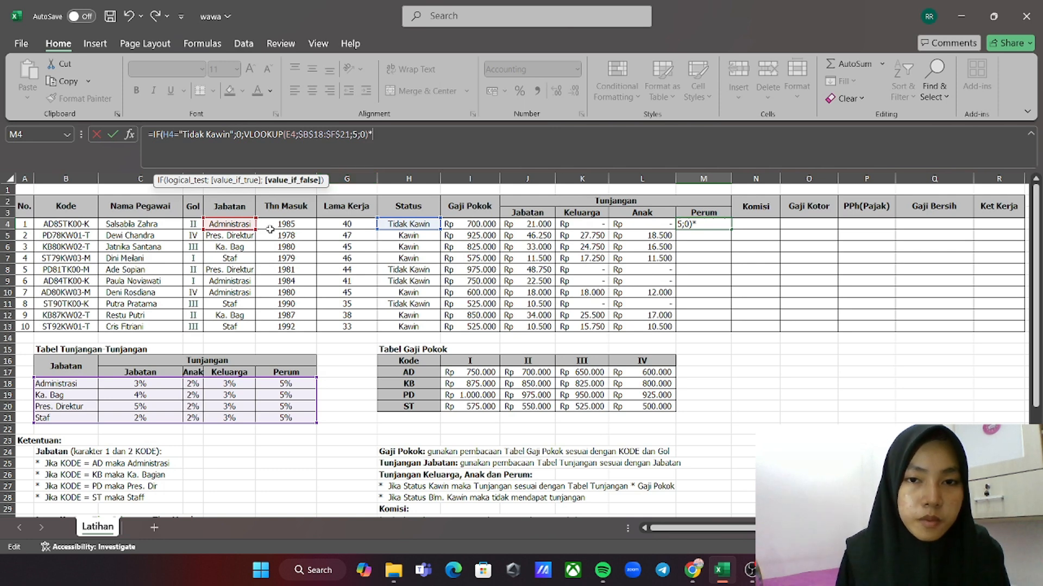
Multiply the VLOOKUP result in M4 by the base salary in I4 and enter the formula
text(*)
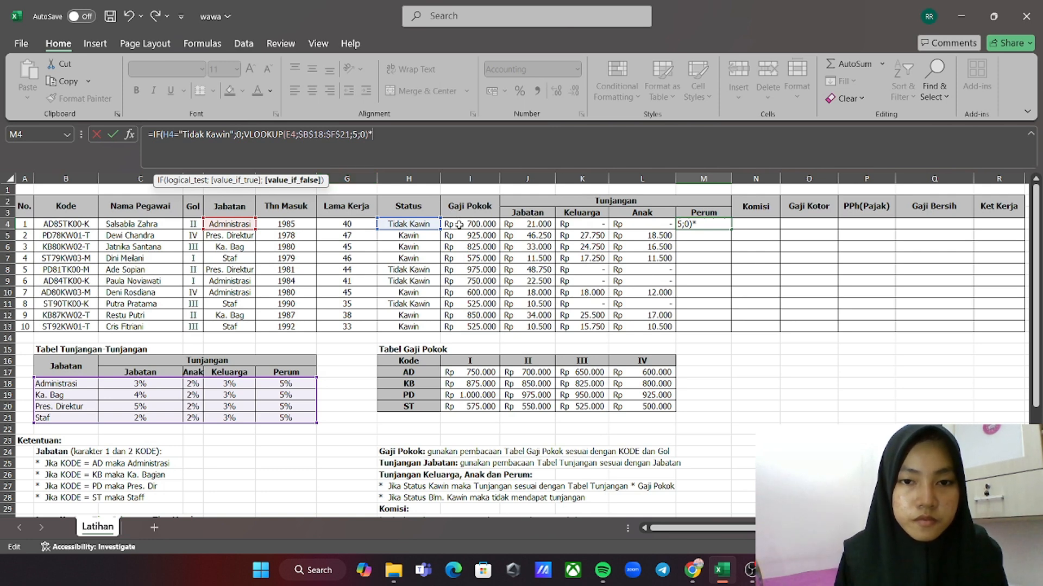
click(459, 224)
text())
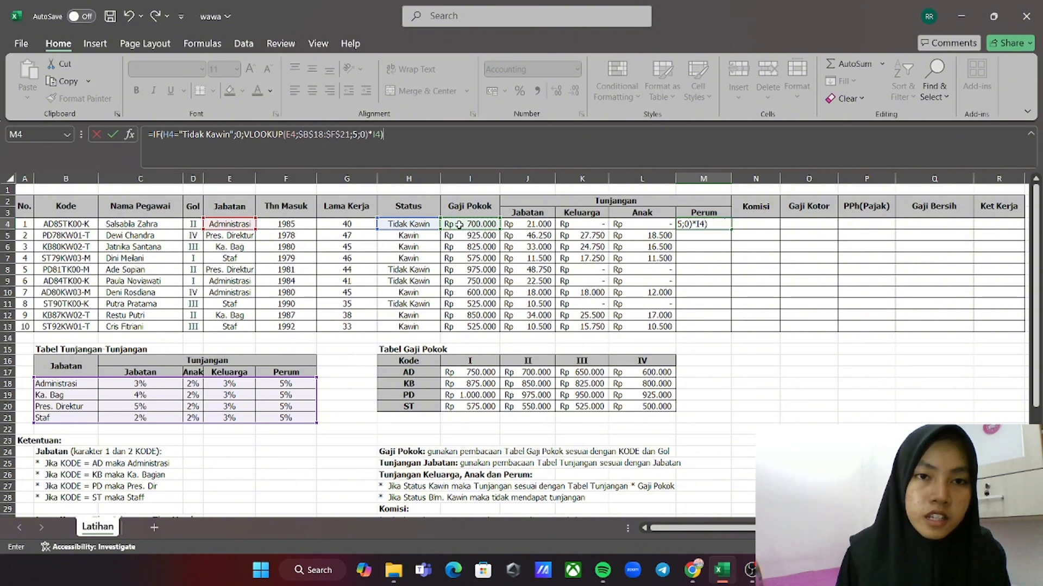
key(Return)
key(Return)
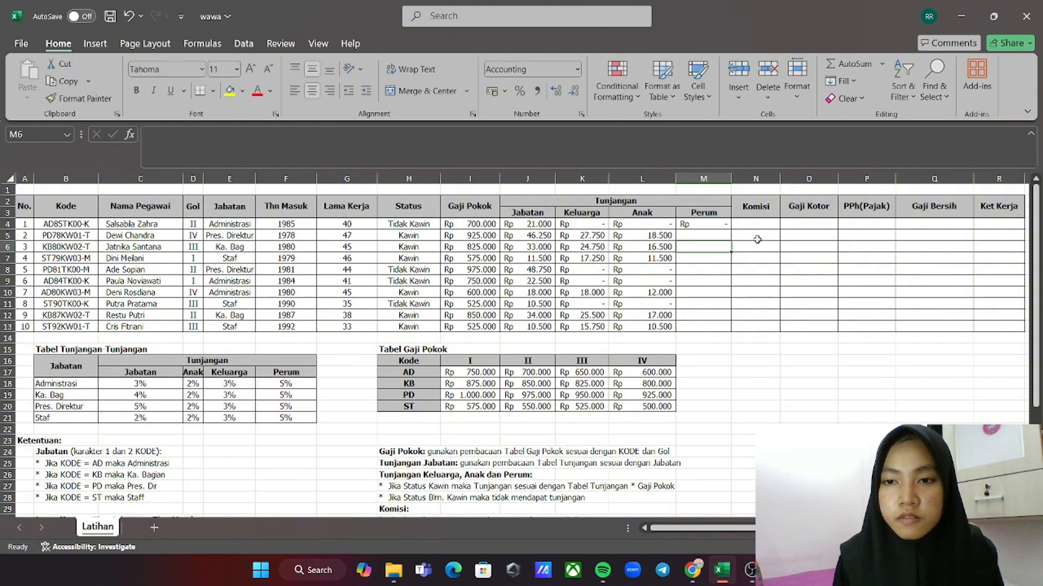
Copy the Perum allowance formula in M4 down through M13
click(727, 224)
drag(731, 229, 731, 332)
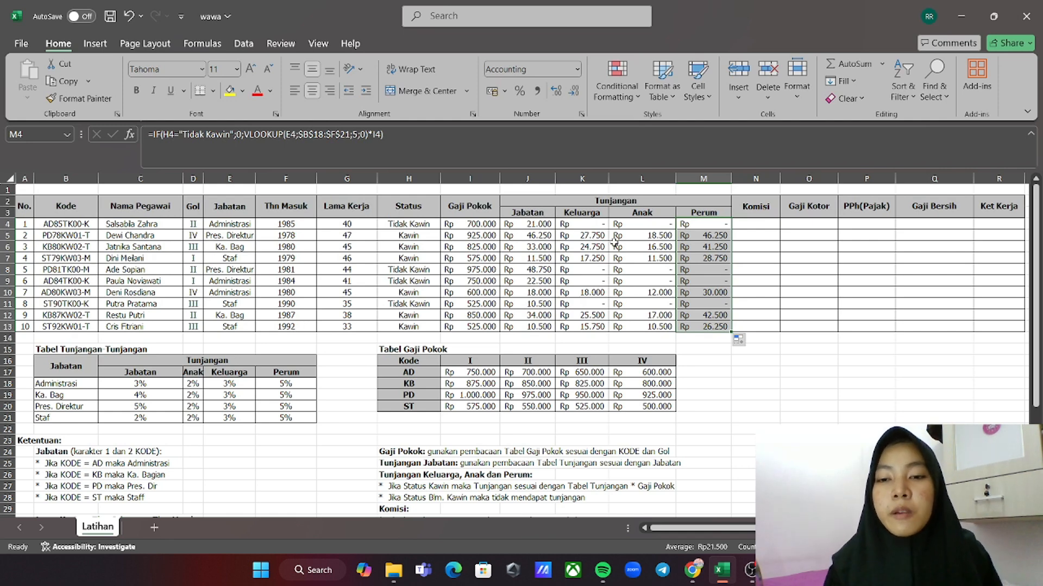
Check the Komisi rule and begin an IF formula in the first Komisi cell, N4
scroll(765, 228, right, 3)
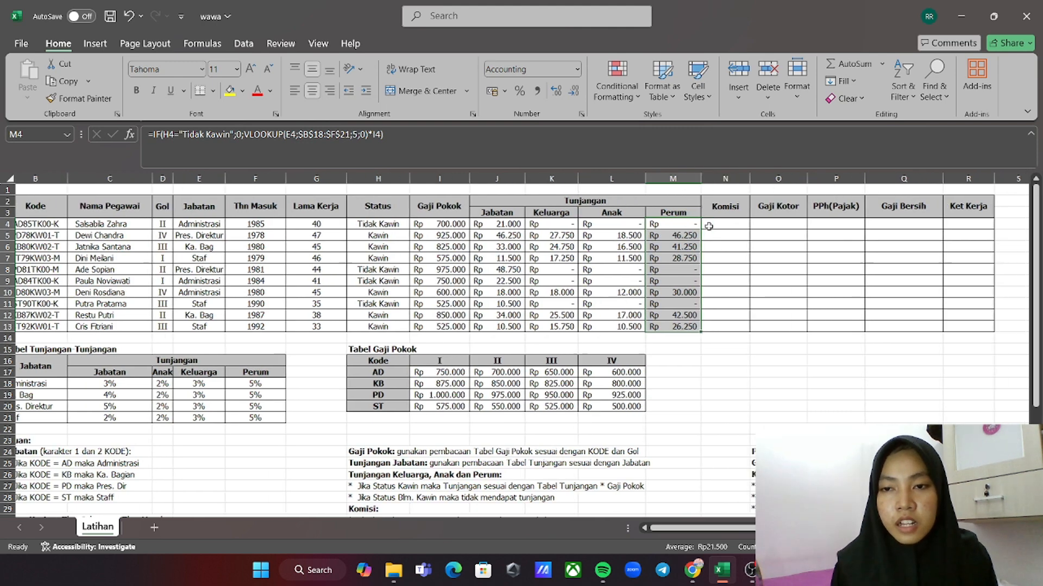
click(679, 224)
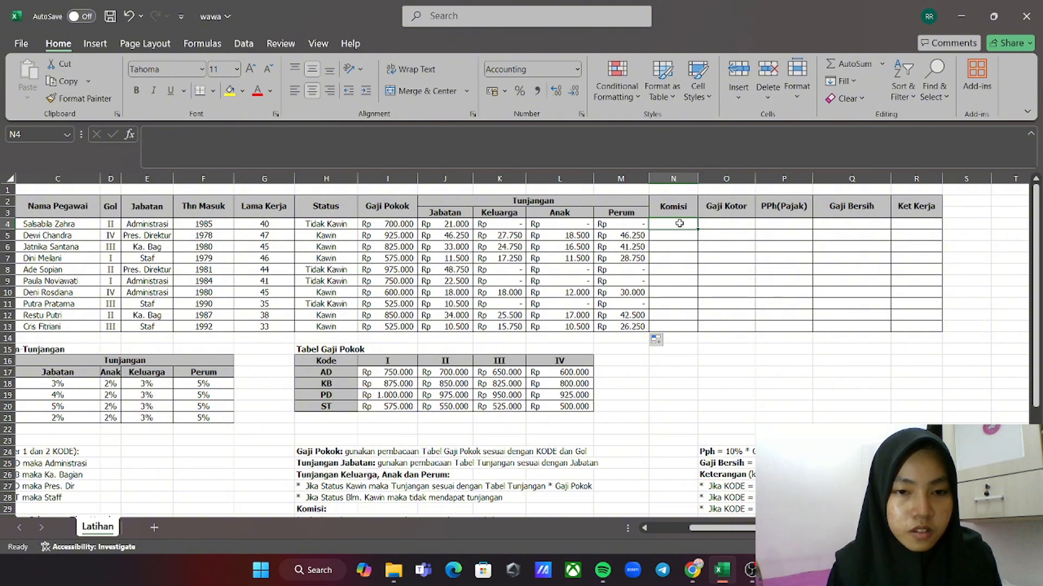
scroll(506, 308, down, 4)
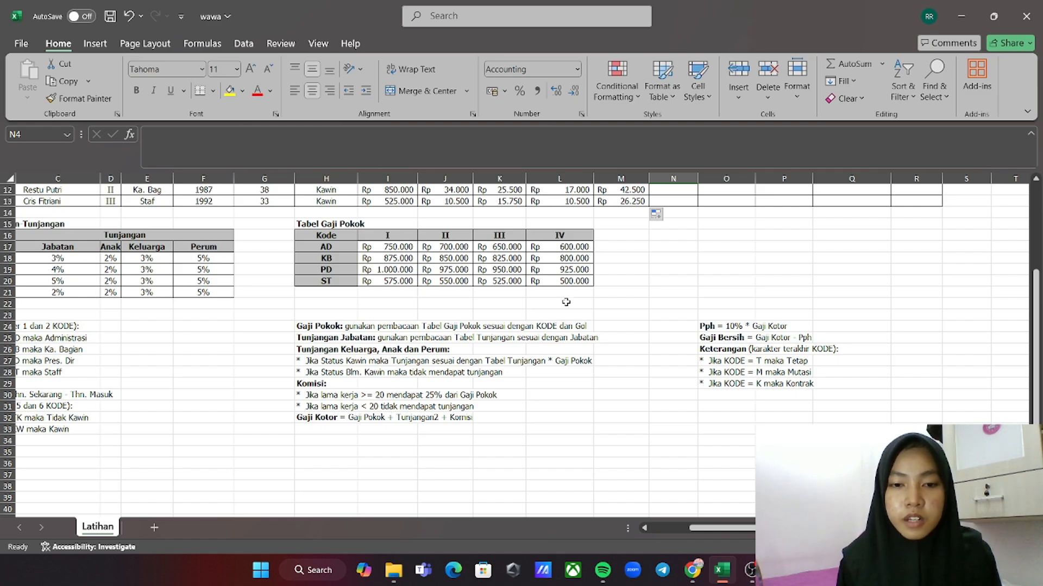
scroll(566, 302, up, 4)
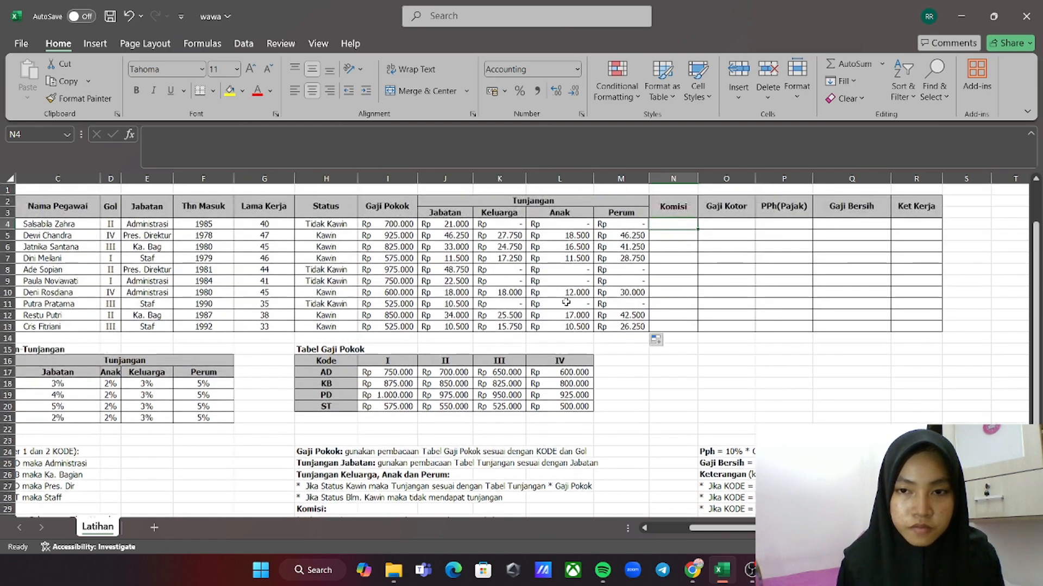
scroll(566, 302, down, 1)
scroll(566, 302, up, 1)
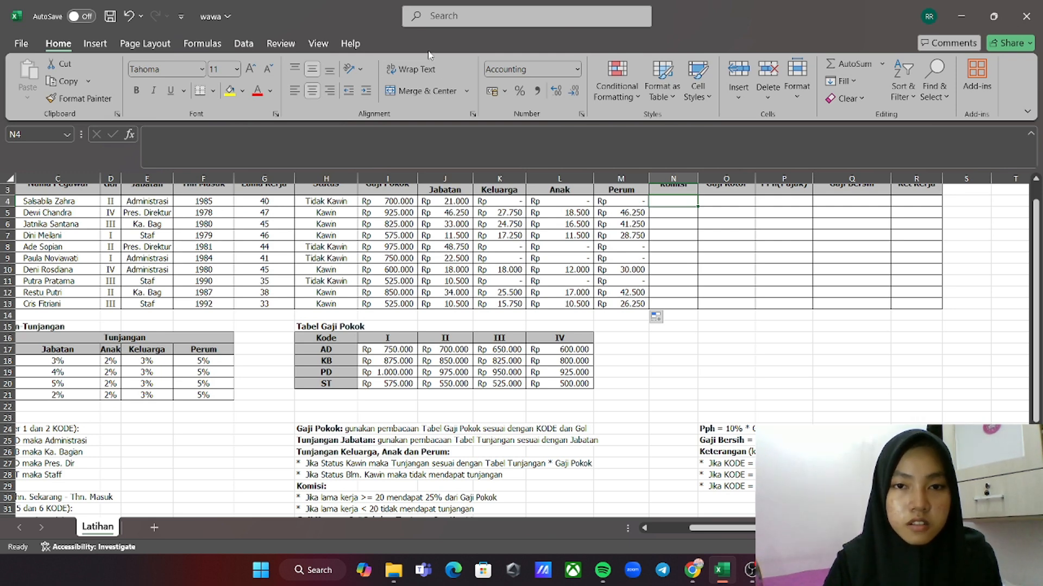
click(452, 144)
text(=)
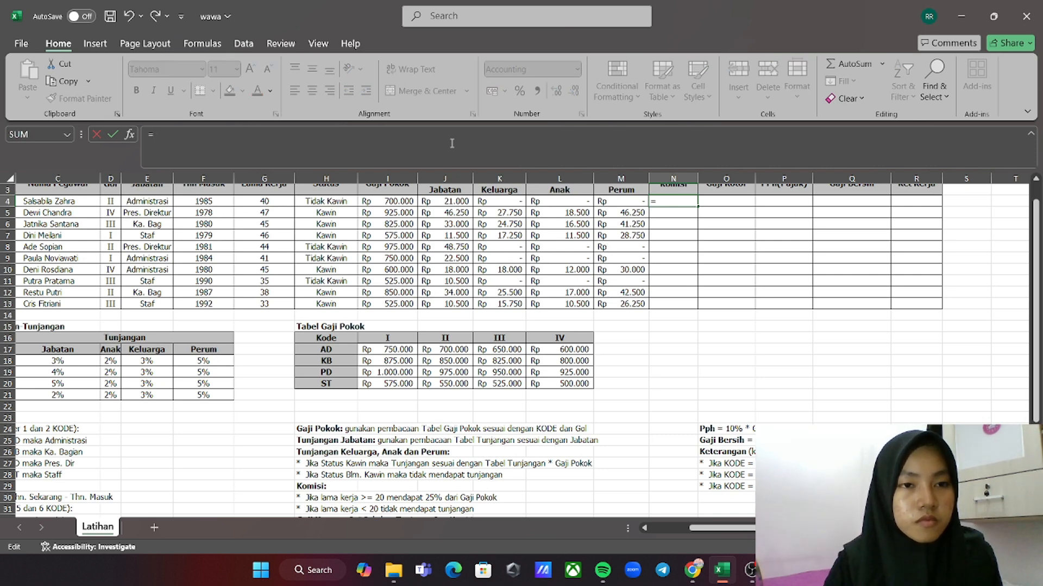
text(if)
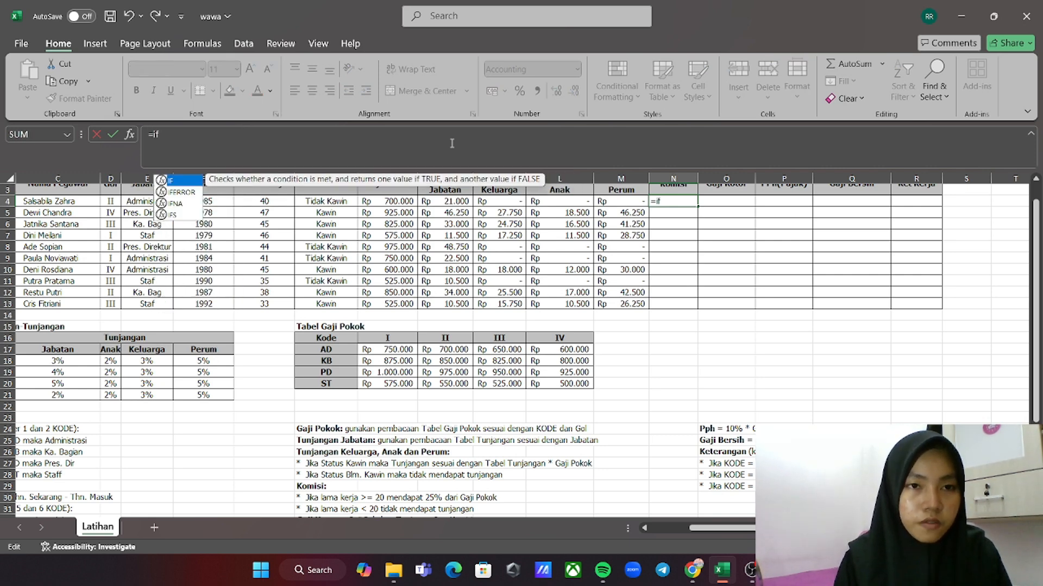
double_click(172, 182)
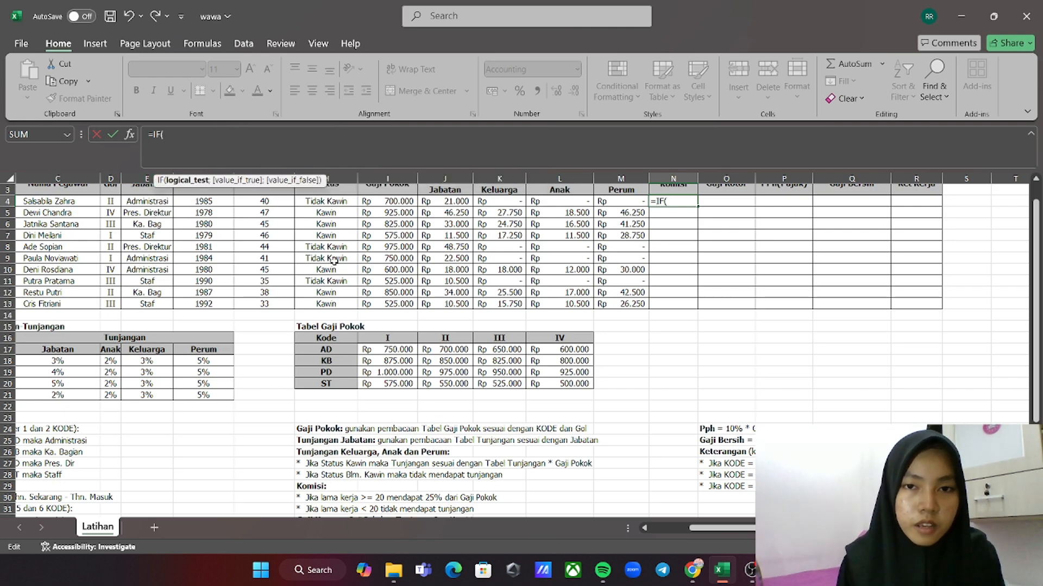
Set the logical test of the N4 IF formula to G4>=20, checking the length of service against the rule
scroll(224, 247, up, 1)
scroll(224, 247, left, 2)
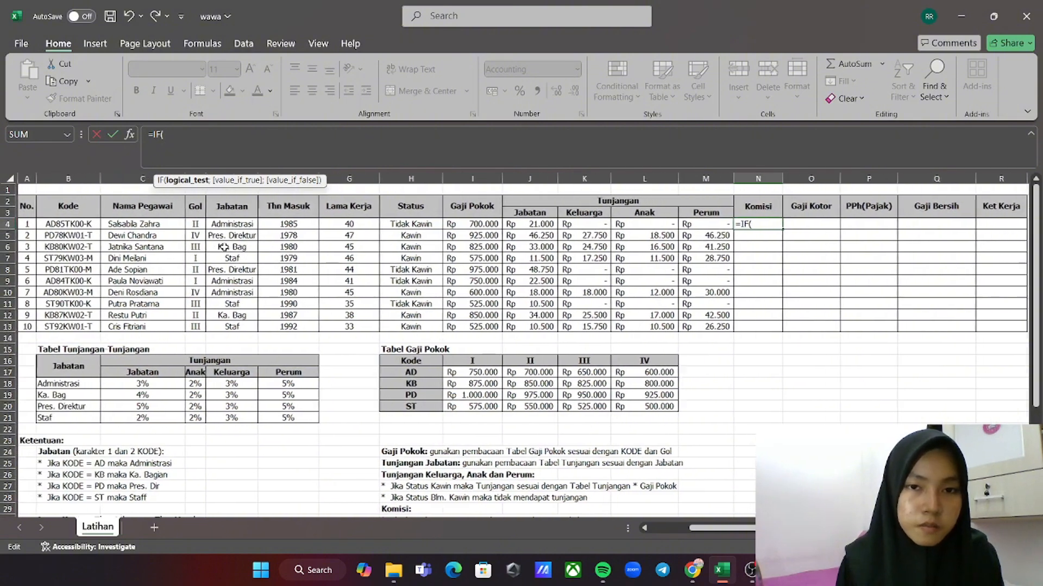
click(333, 224)
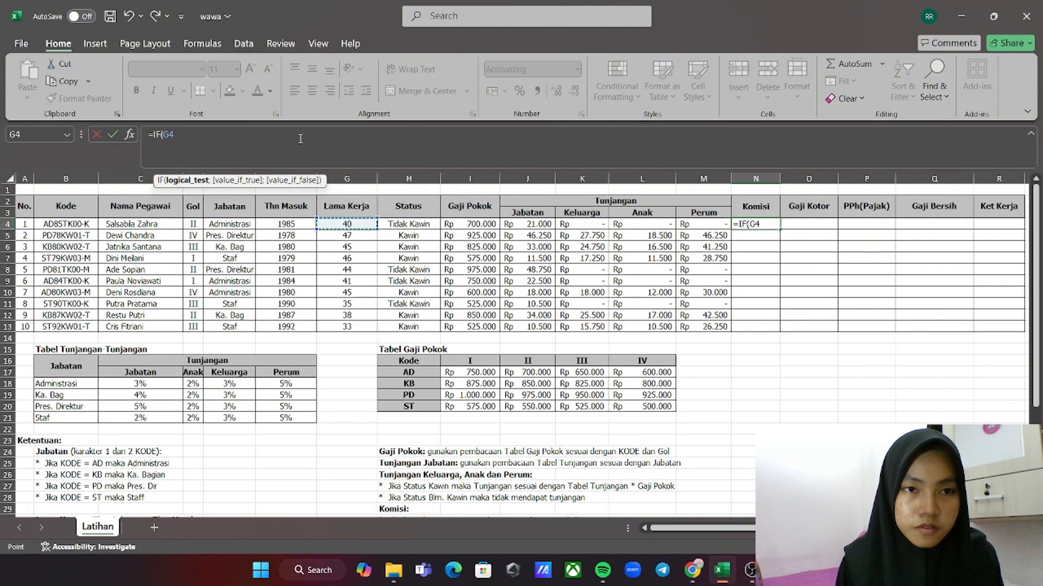
text(=)
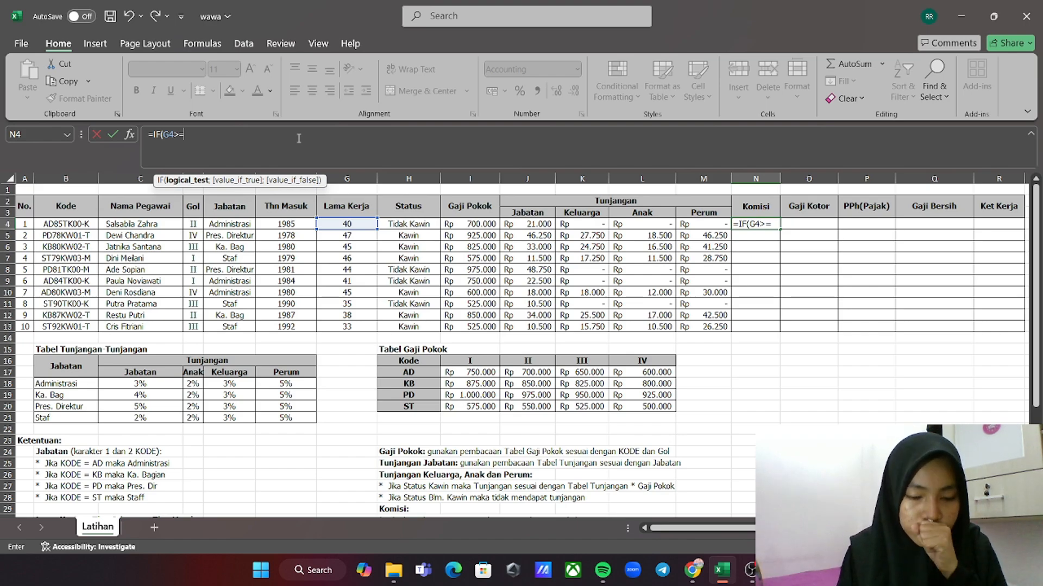
scroll(269, 264, down, 5)
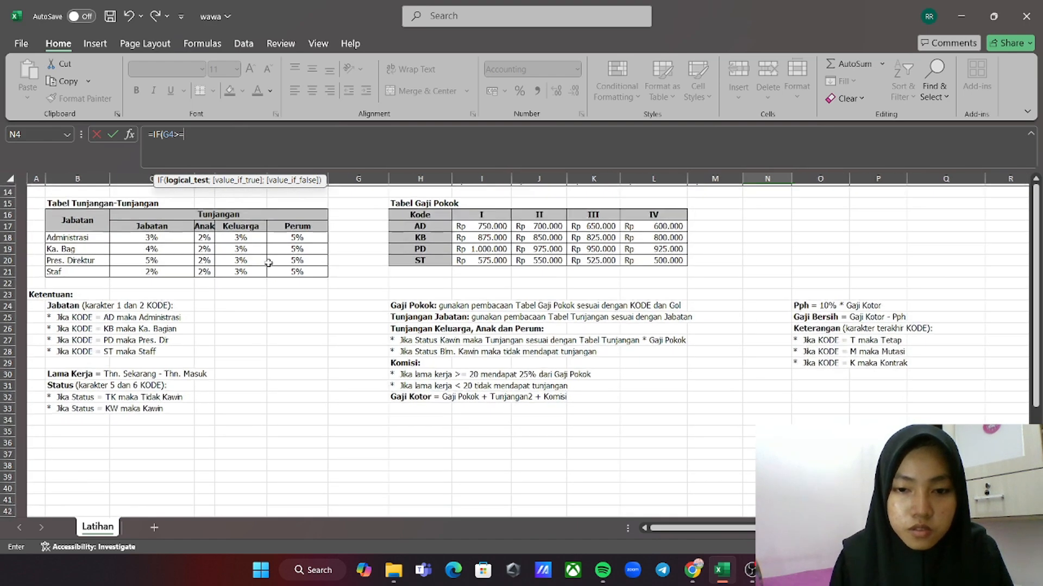
scroll(269, 263, up, 5)
scroll(269, 264, right, 1)
text(20)
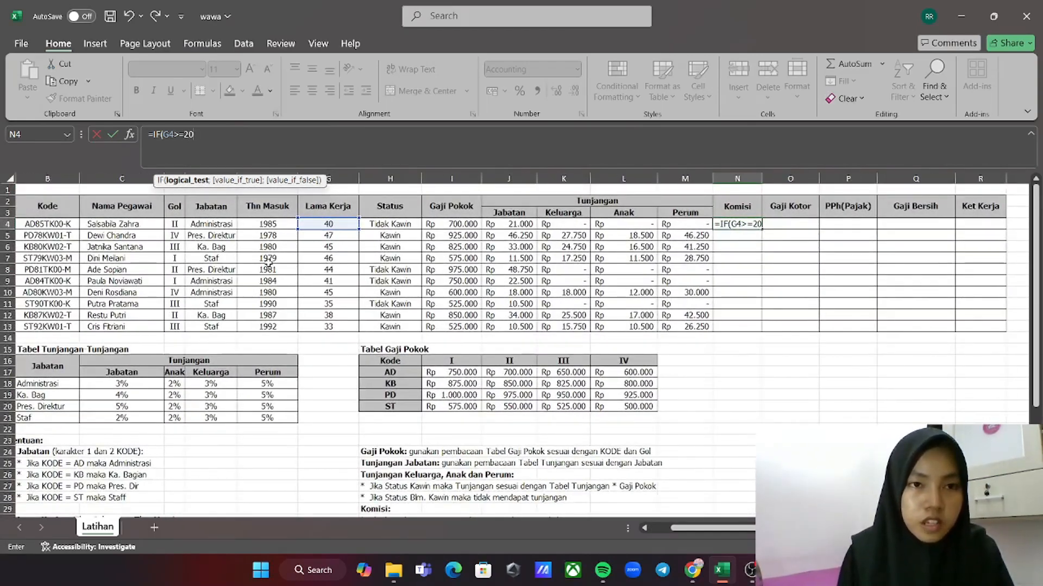
text(;)
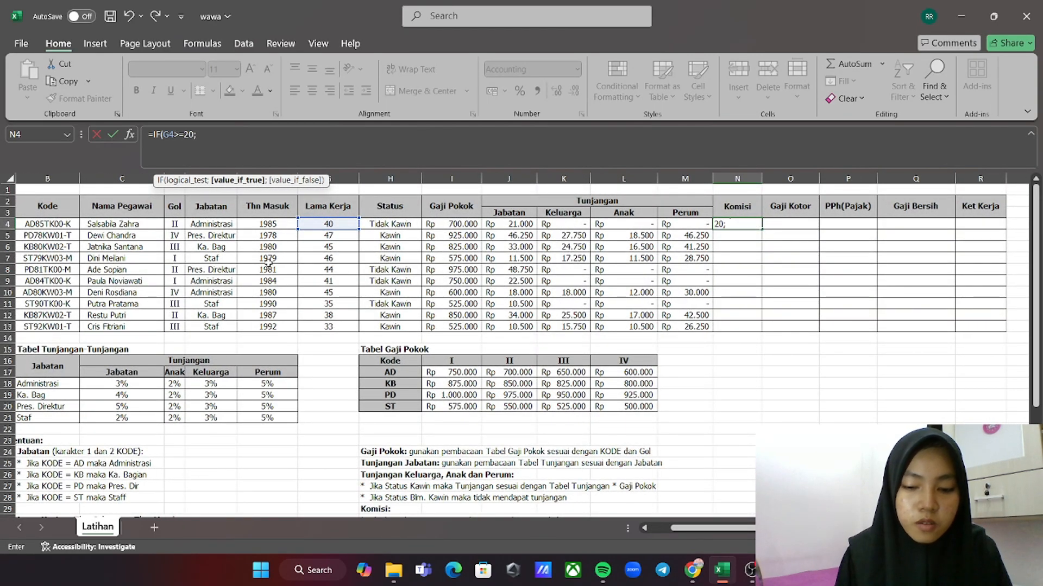
Try to complete the N4 IF formula with the arguments 0;25*I4;0 and enter it
text(0;25*)
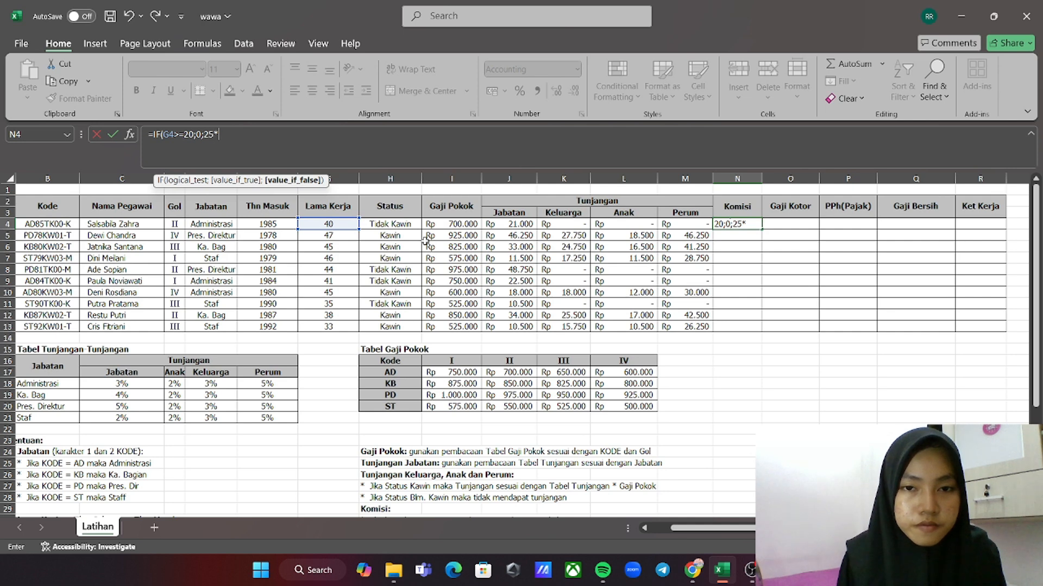
click(447, 225)
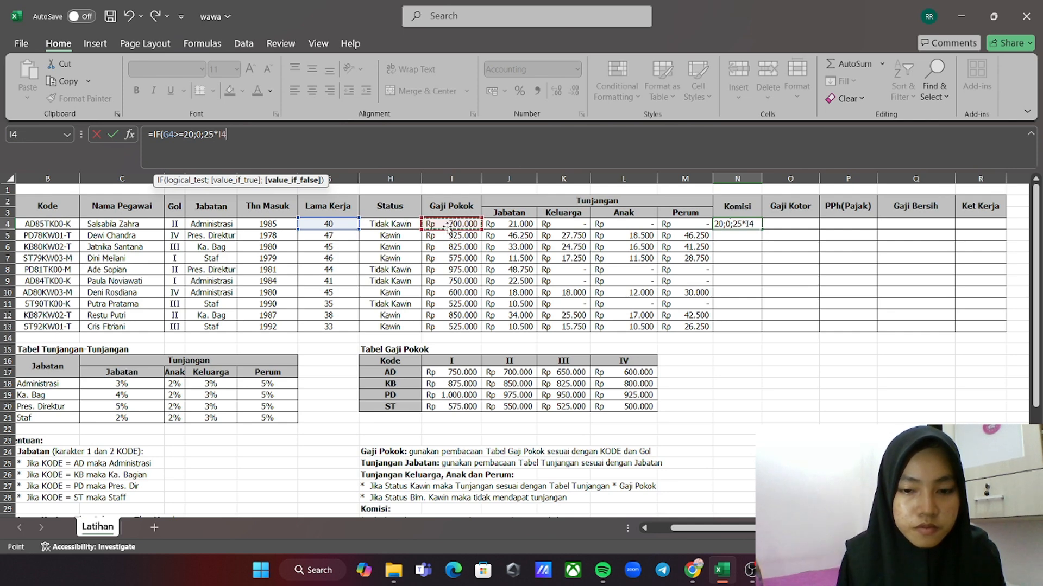
text(;)
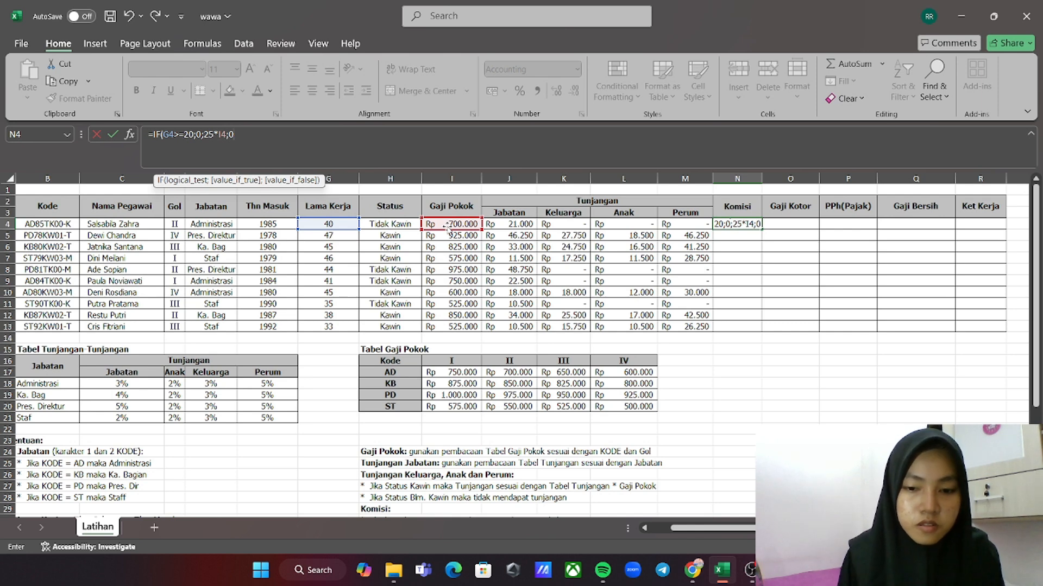
text(0))
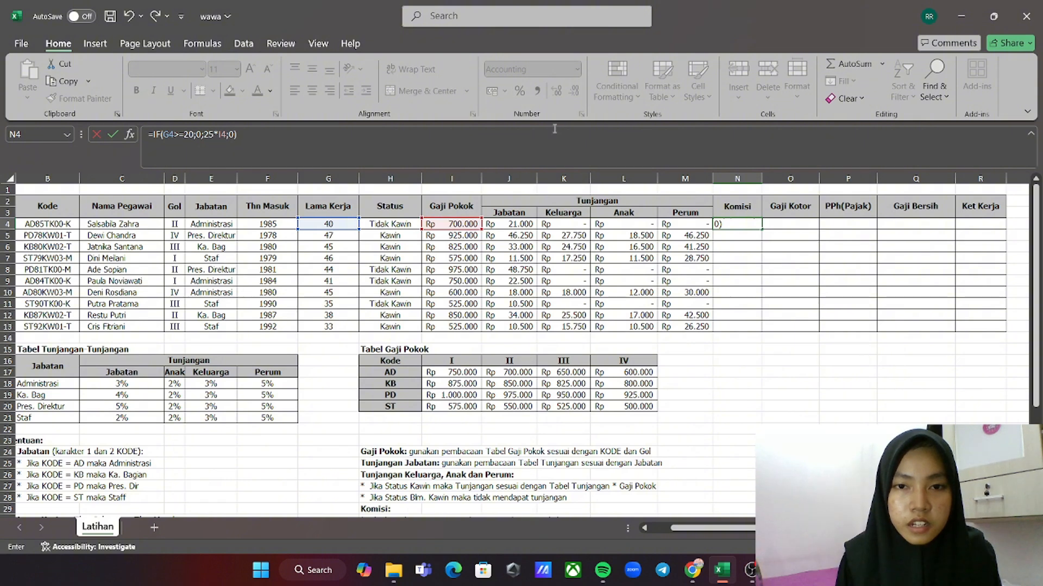
key(Return)
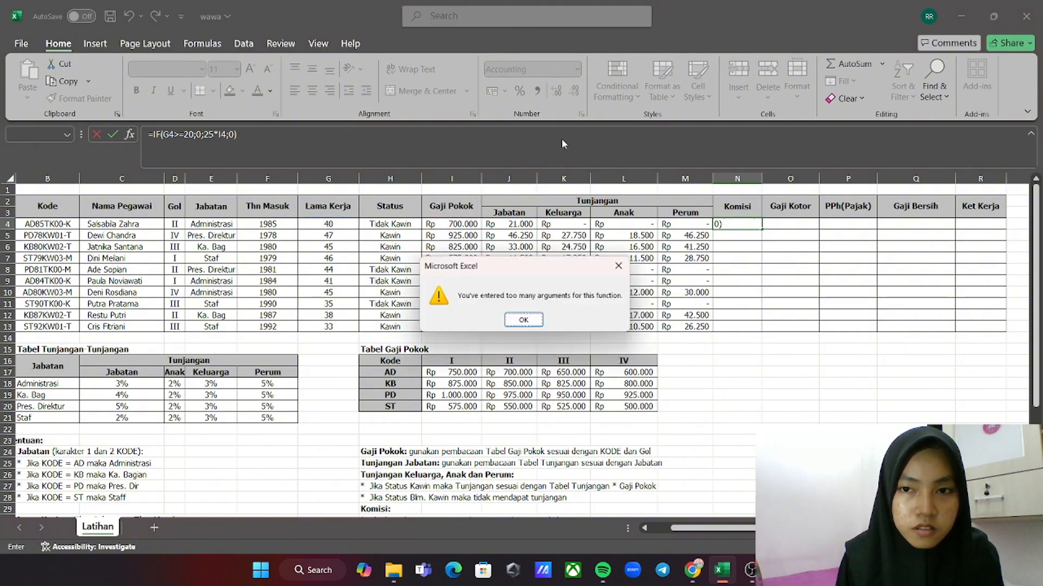
click(622, 265)
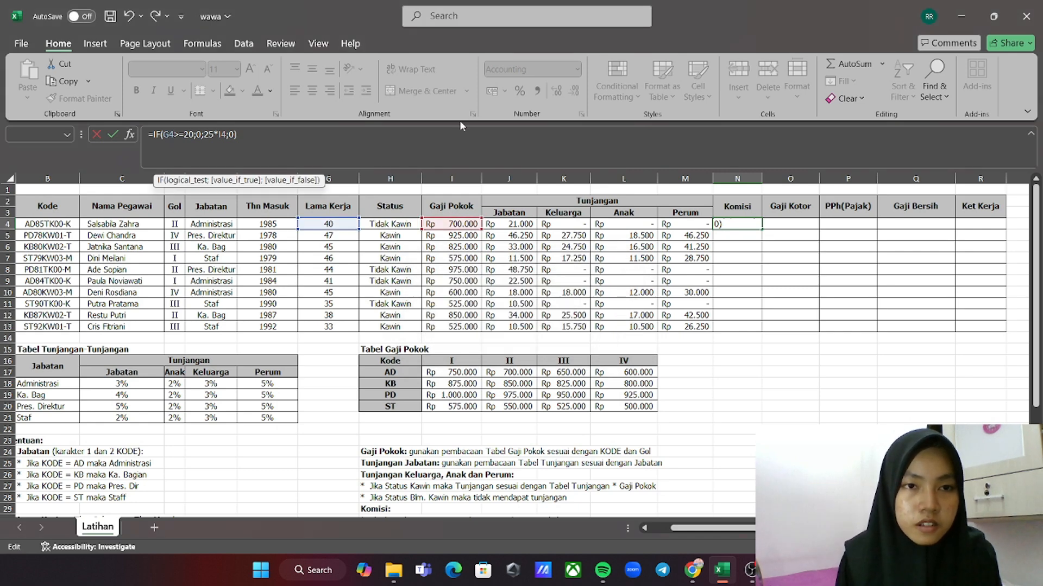
Remove the extra closing argument in N4 and correct the value if true to 0,25*I4 with a decimal comma
key(BackSpace)
key(BackSpace)
key(BackSpace)
key(BackSpace)
key(BackSpace)
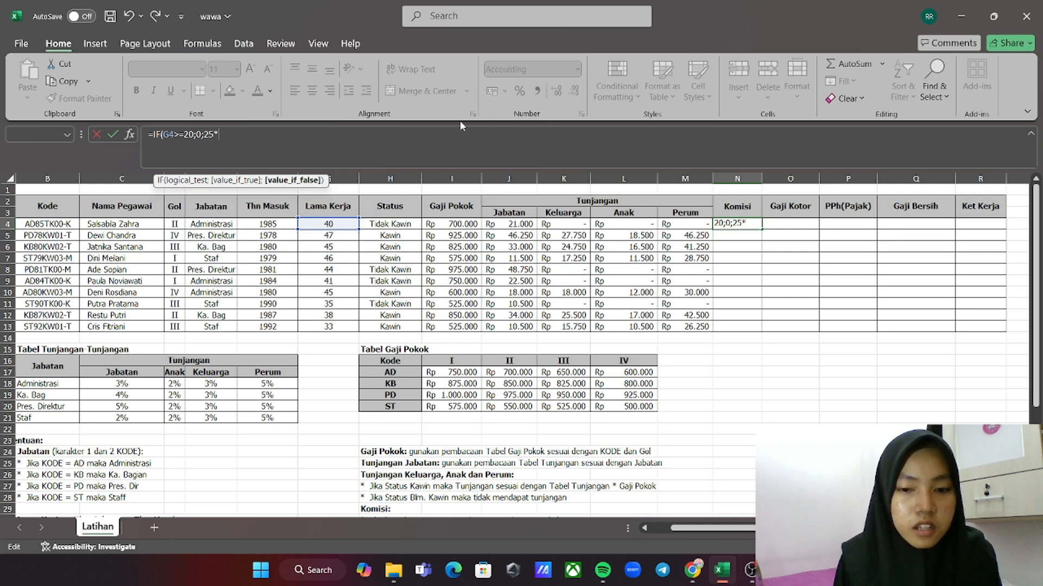
click(427, 227)
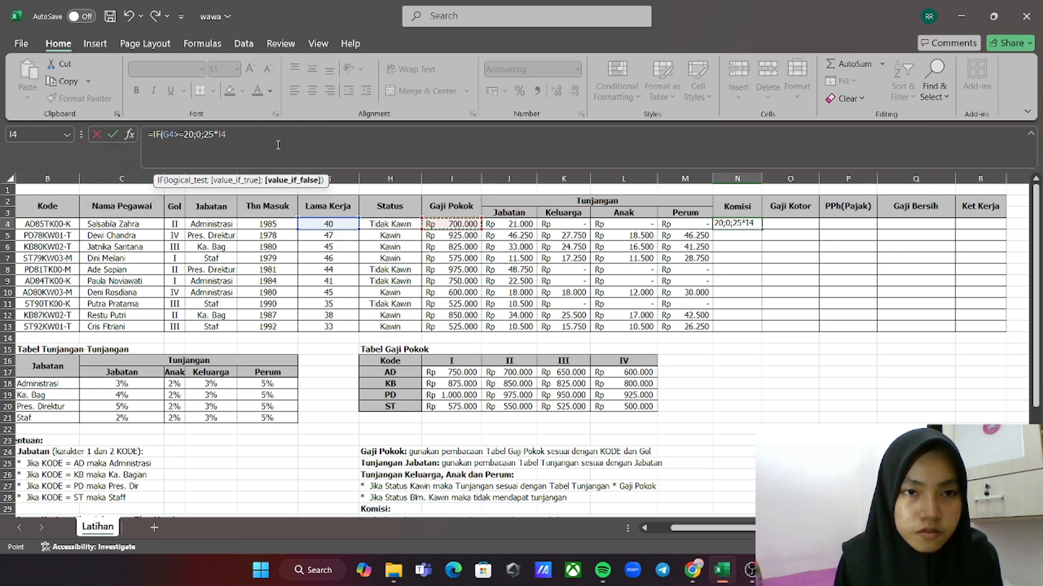
click(204, 134)
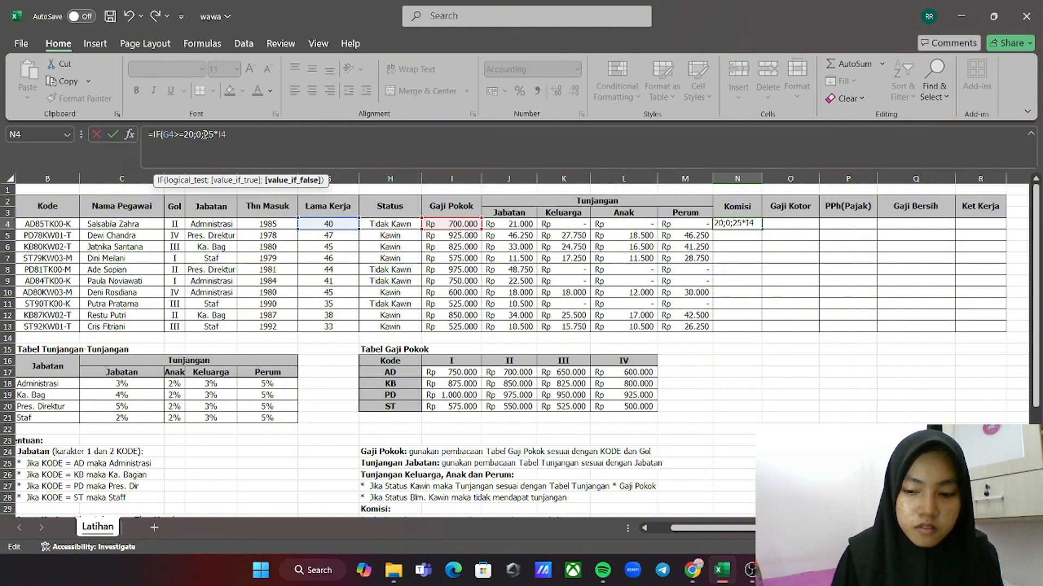
key(BackSpace)
text(,)
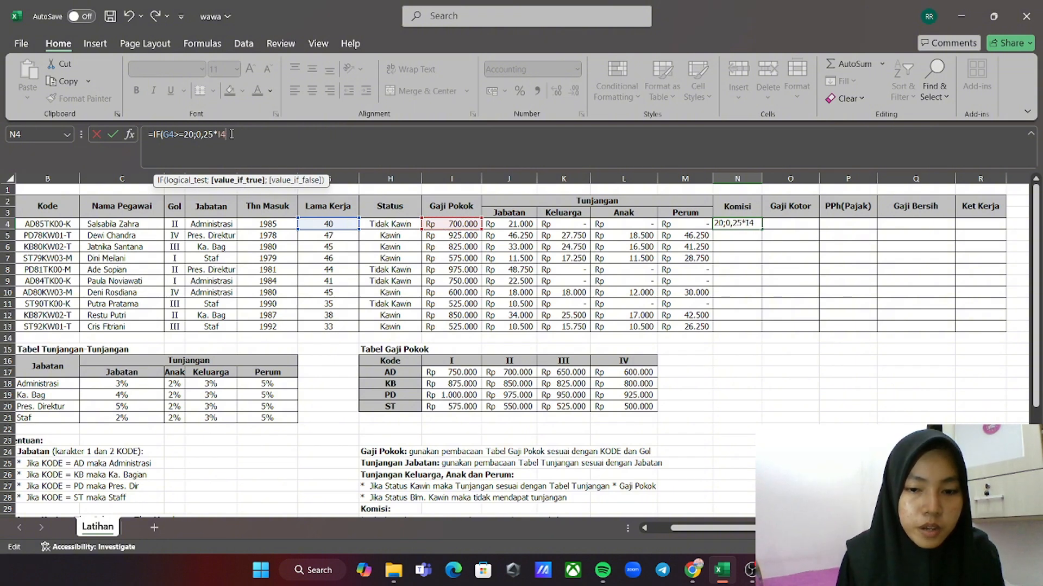
Finish the N4 formula with 0 as the value if false and copy it down through N13
text(;)
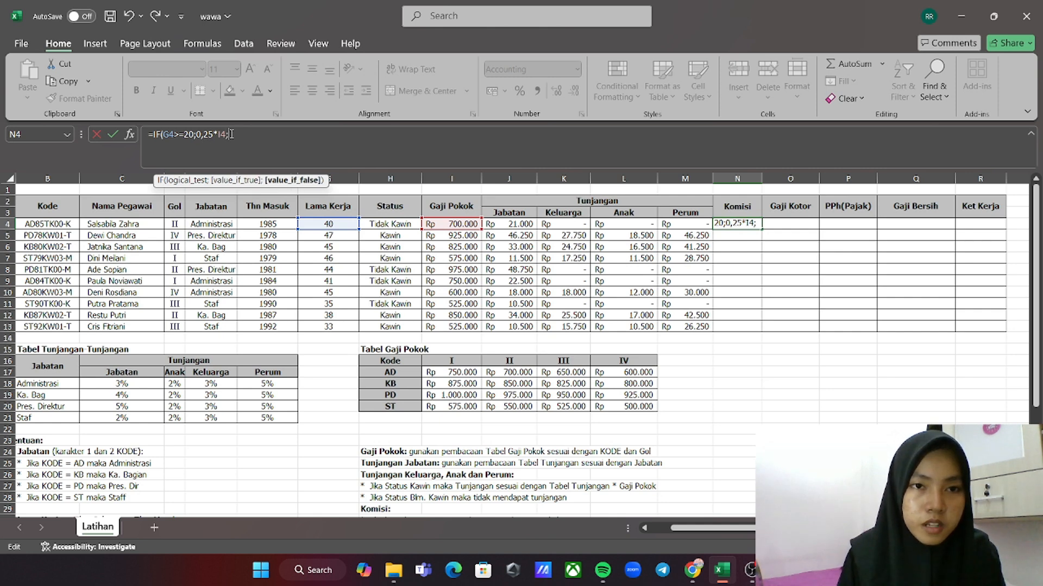
text(0)
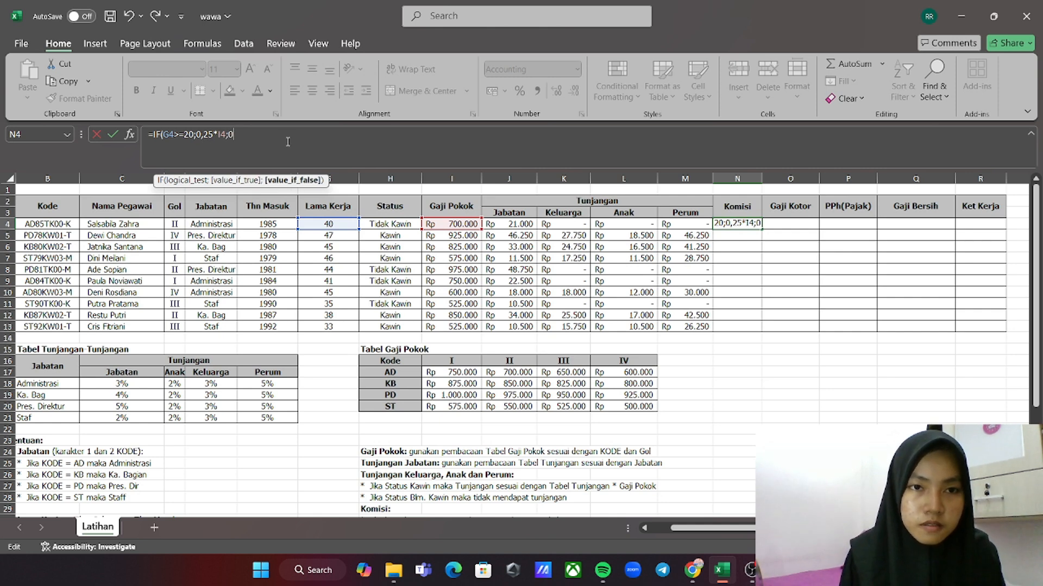
text())
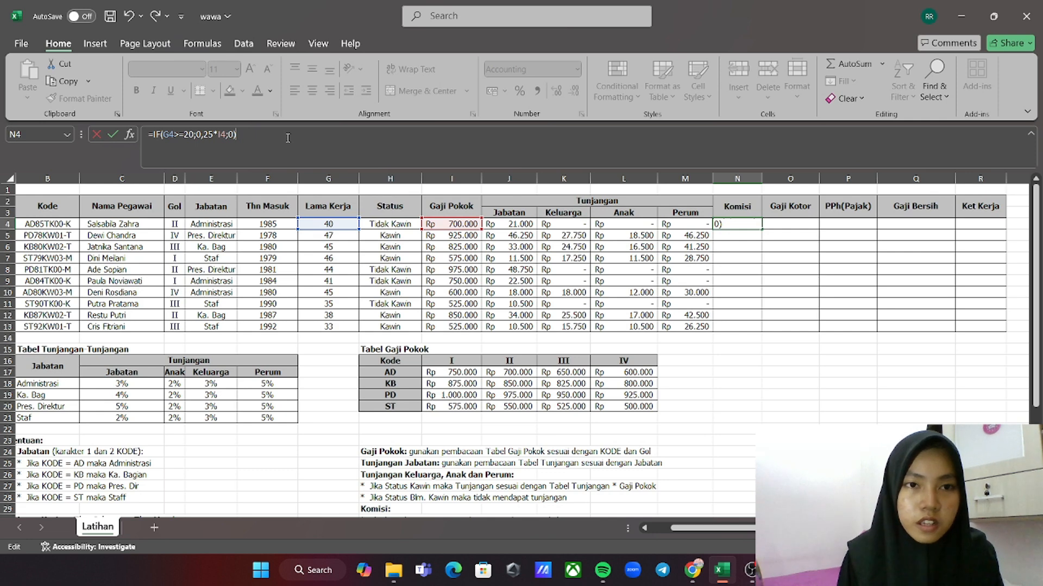
key(Return)
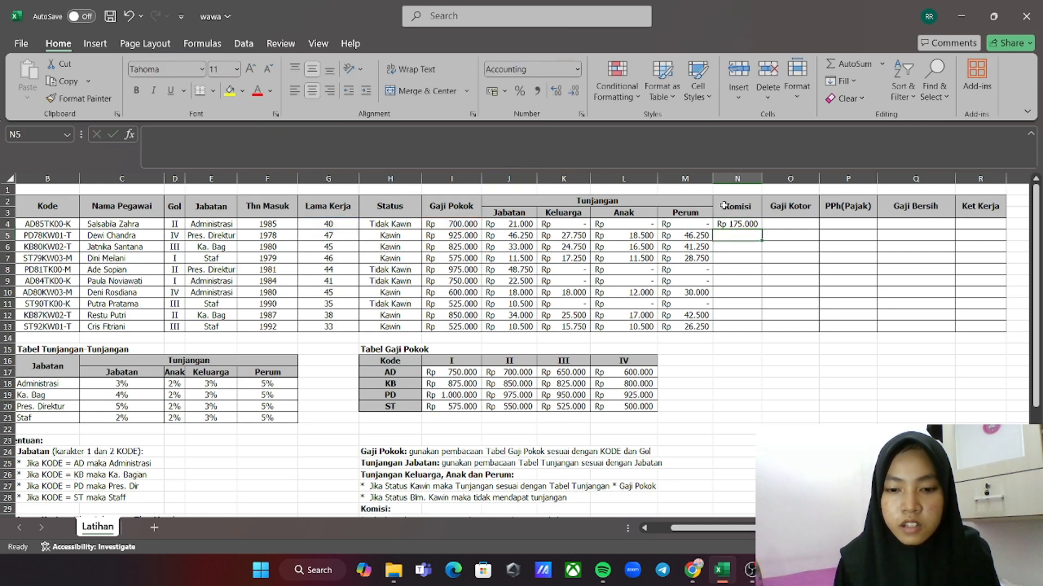
drag(738, 223, 761, 331)
Check the Gaji Kotor rule below the tables and begin a SUM formula in cell O4
scroll(790, 250, right, 3)
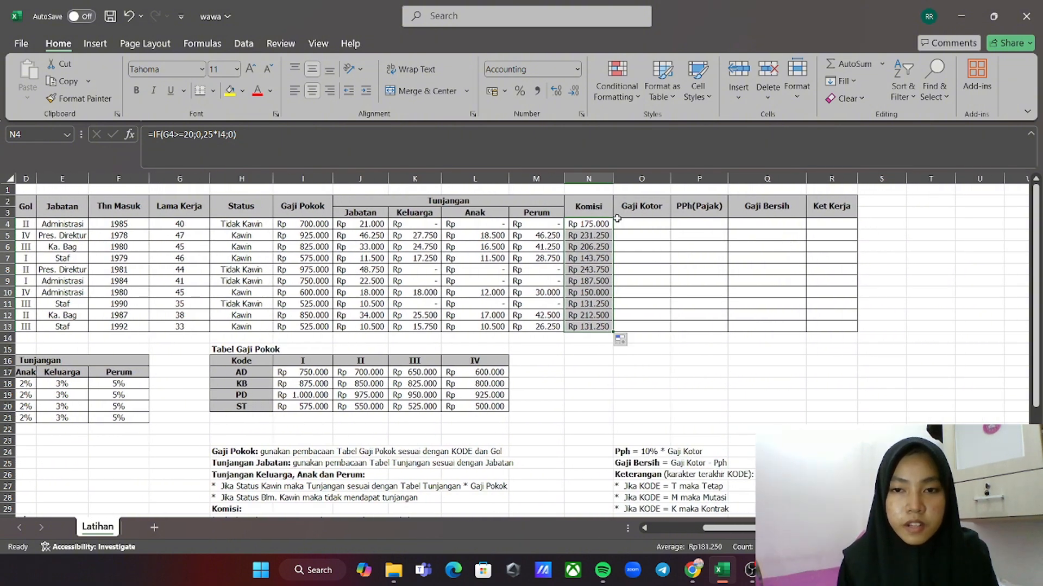
click(632, 223)
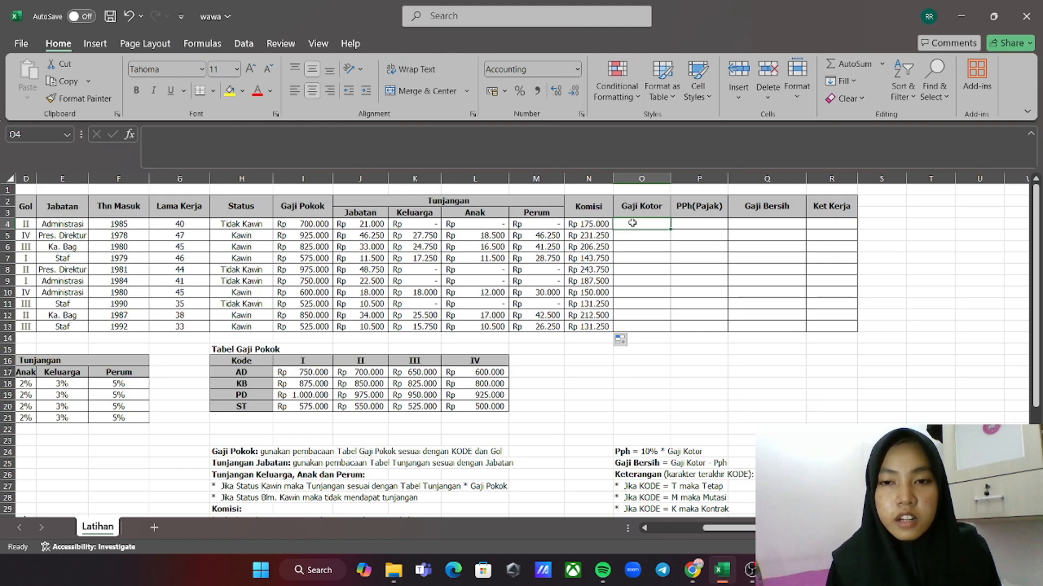
scroll(470, 318, down, 5)
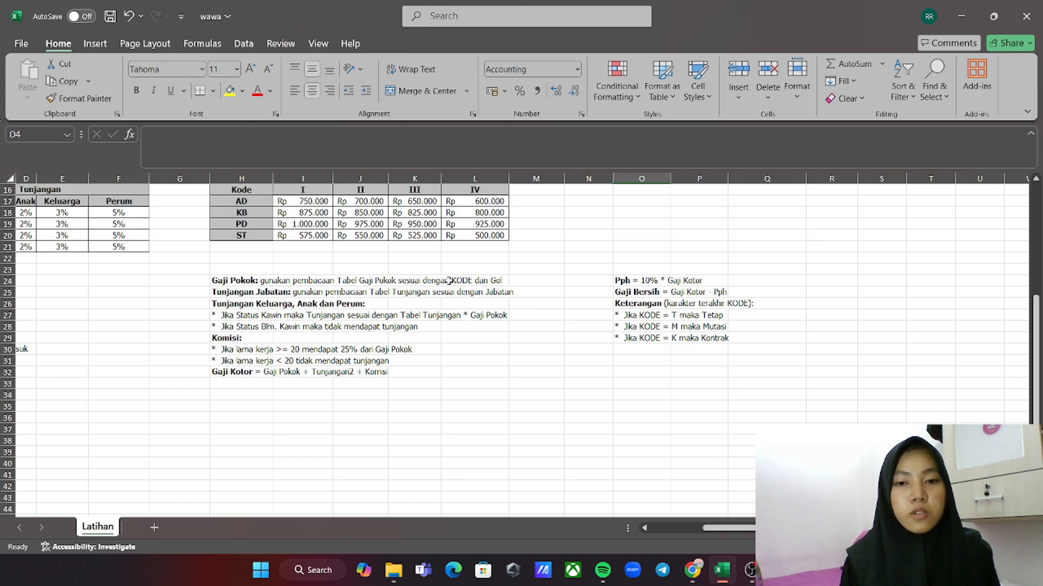
scroll(448, 281, up, 5)
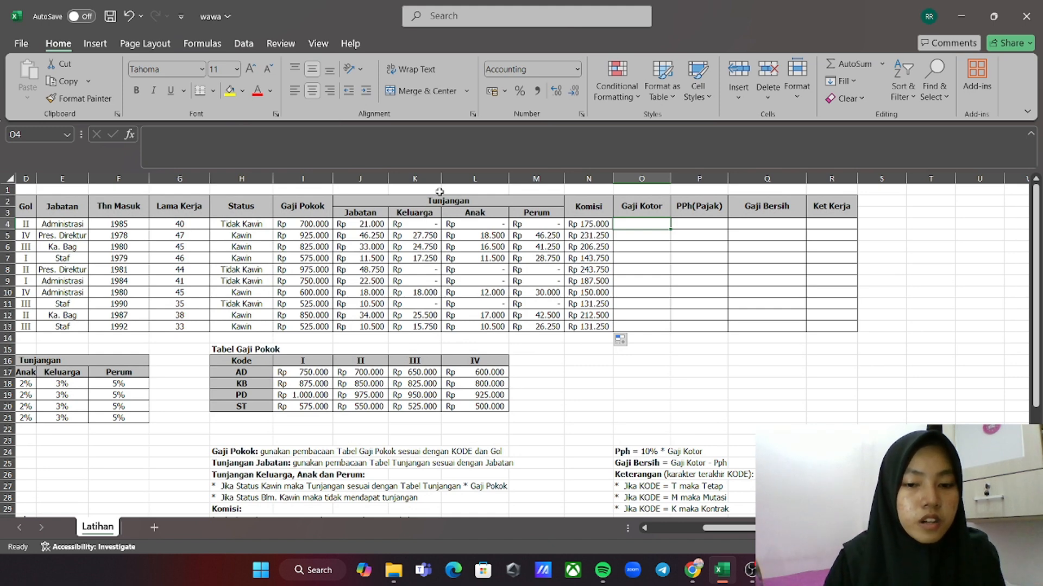
click(313, 154)
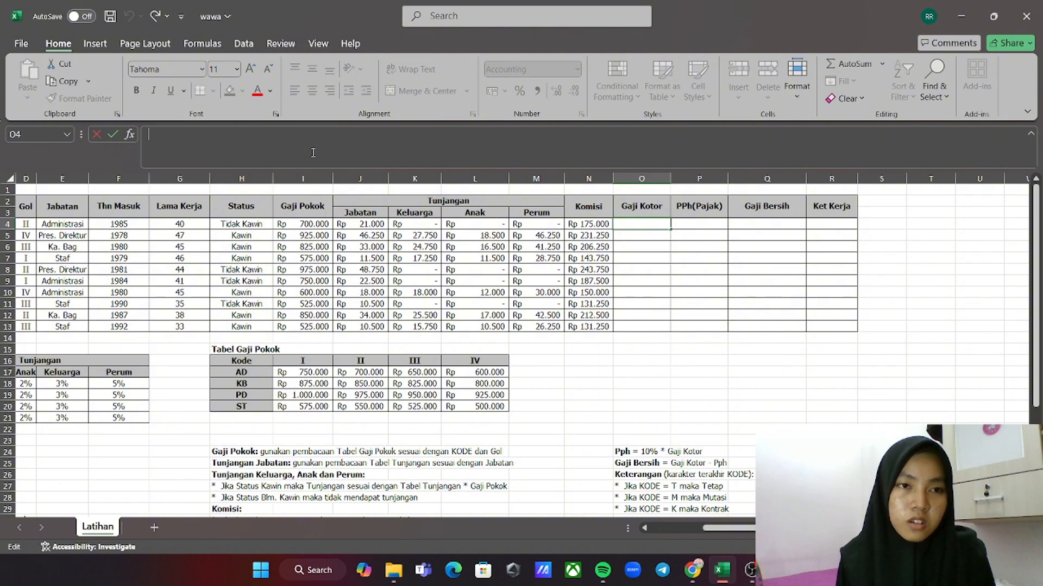
text(=)
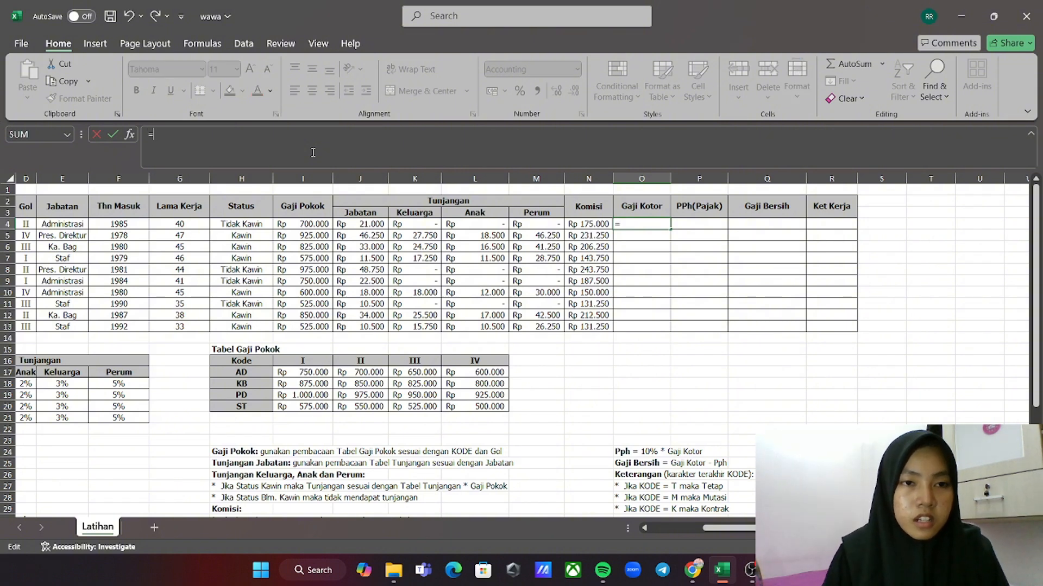
text(su)
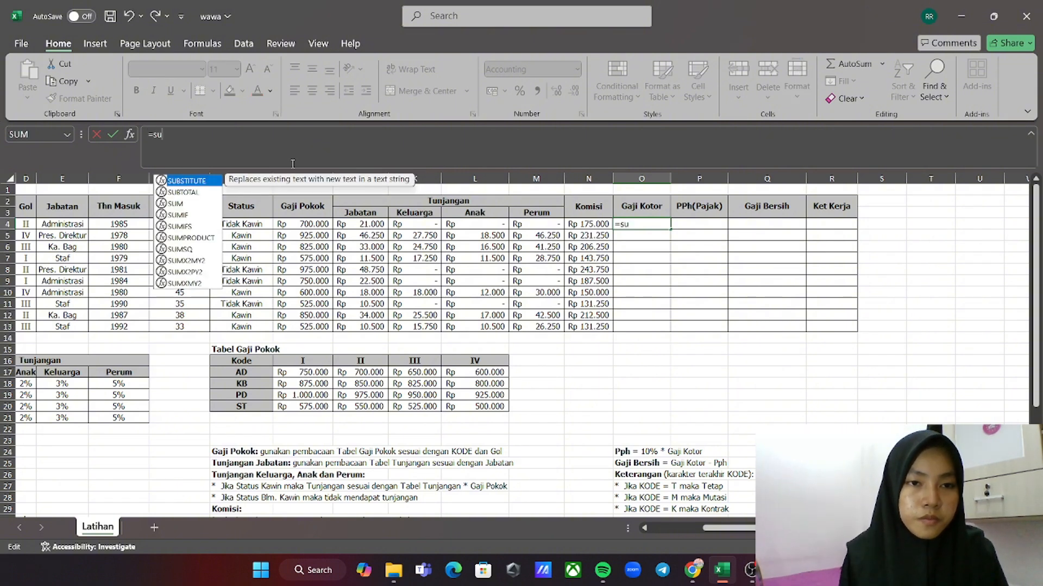
double_click(176, 204)
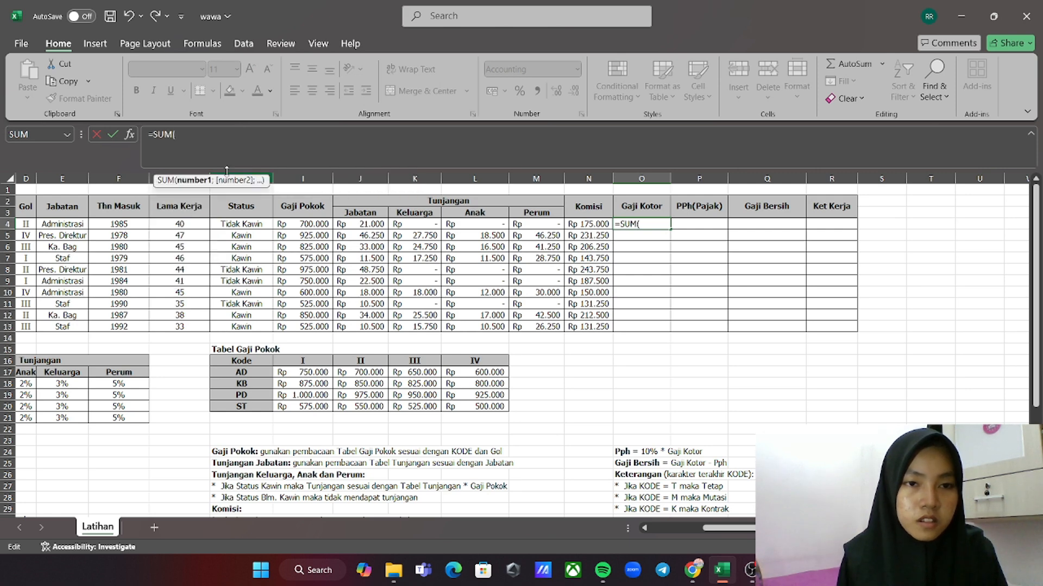
click(313, 225)
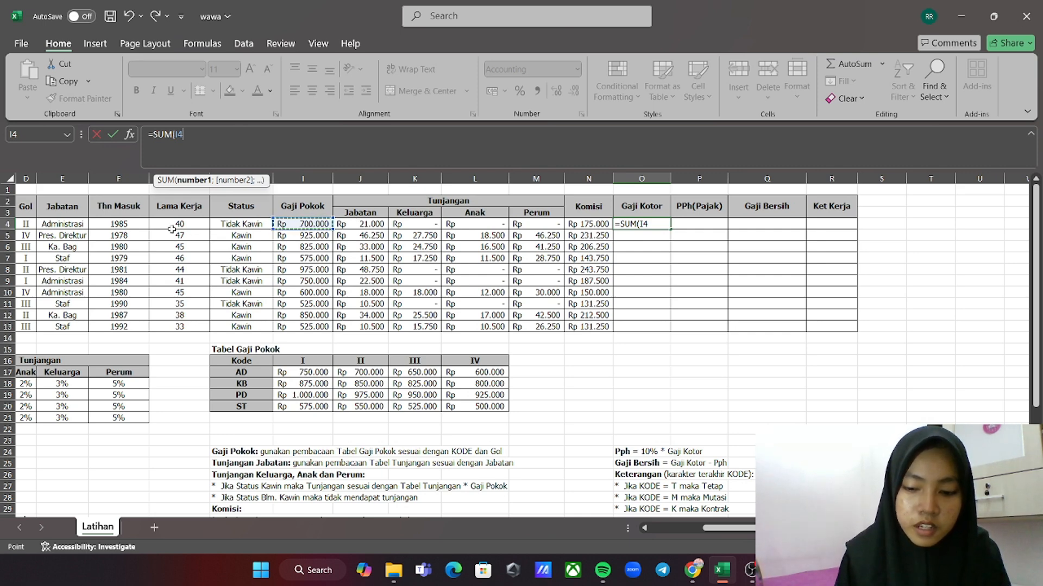
key(F8)
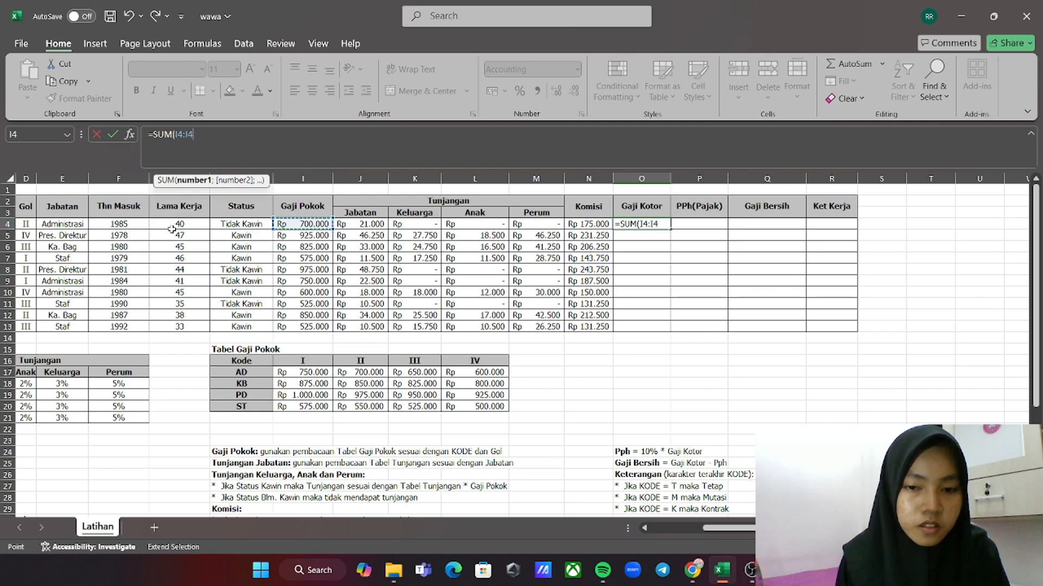
scroll(47, 217, left, 2)
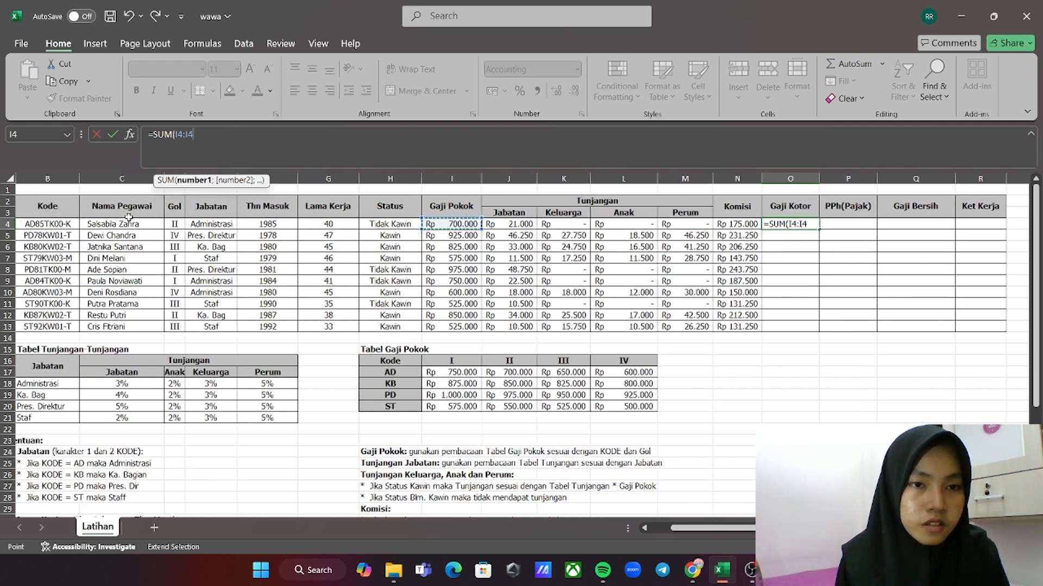
click(179, 224)
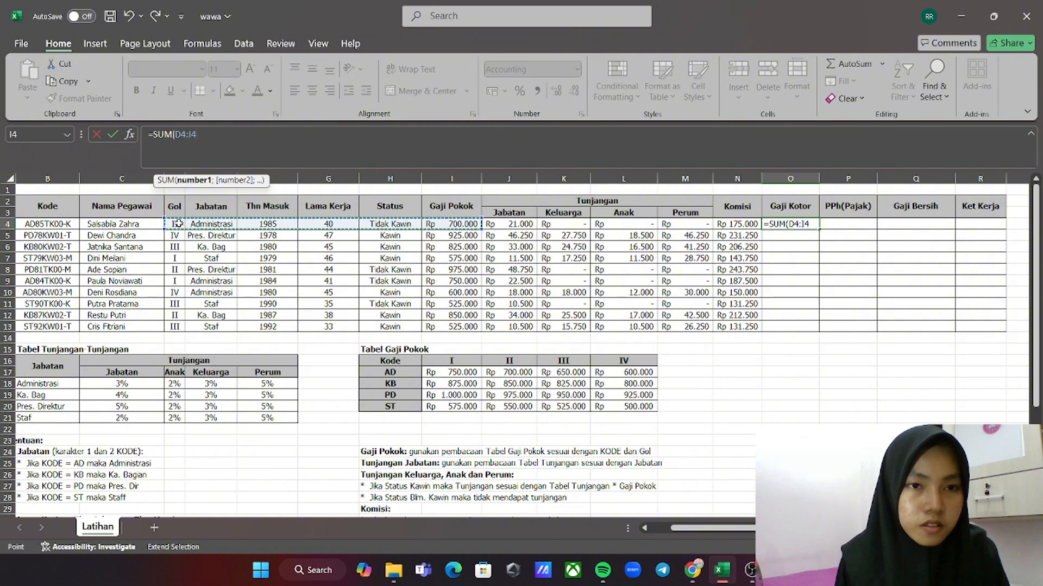
click(297, 134)
key(BackSpace)
key(BackSpace)
key(BackSpace)
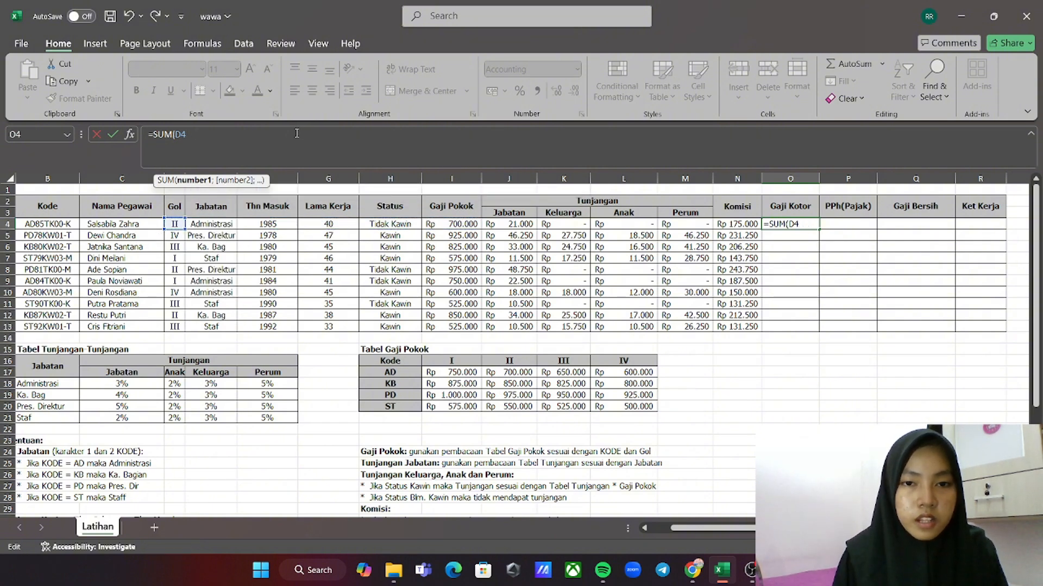
key(BackSpace)
key(BackSpace)
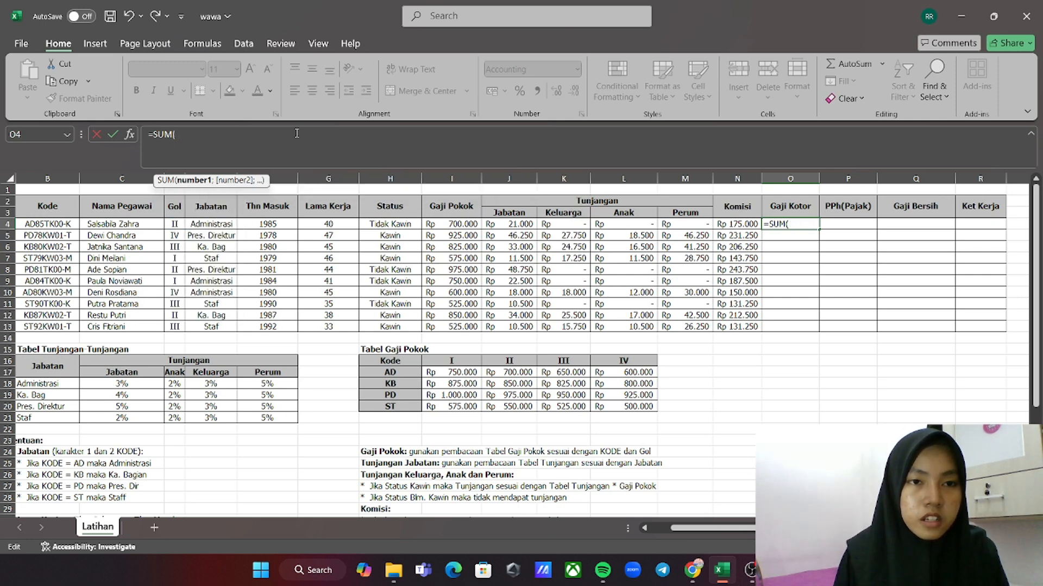
Complete the O4 formula as =SUM(I4:N4), adding basic pay through commission, and copy it down through O13
click(449, 224)
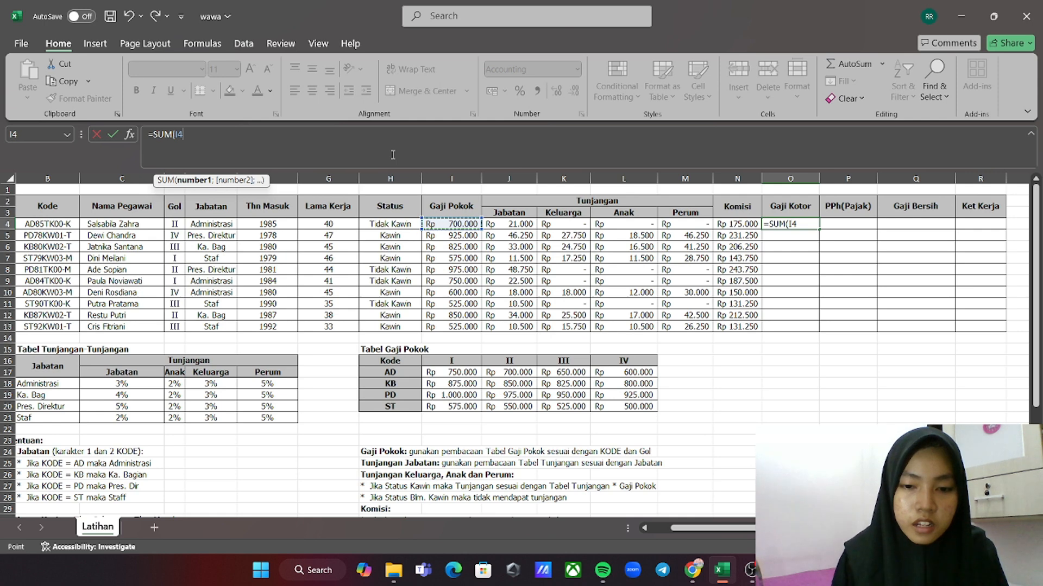
text(:I)
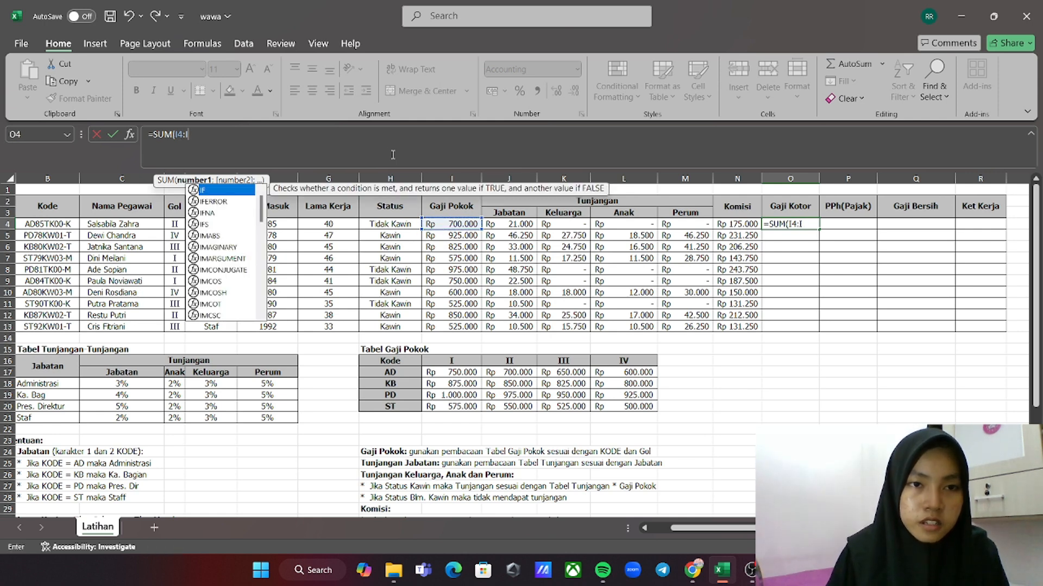
key(BackSpace)
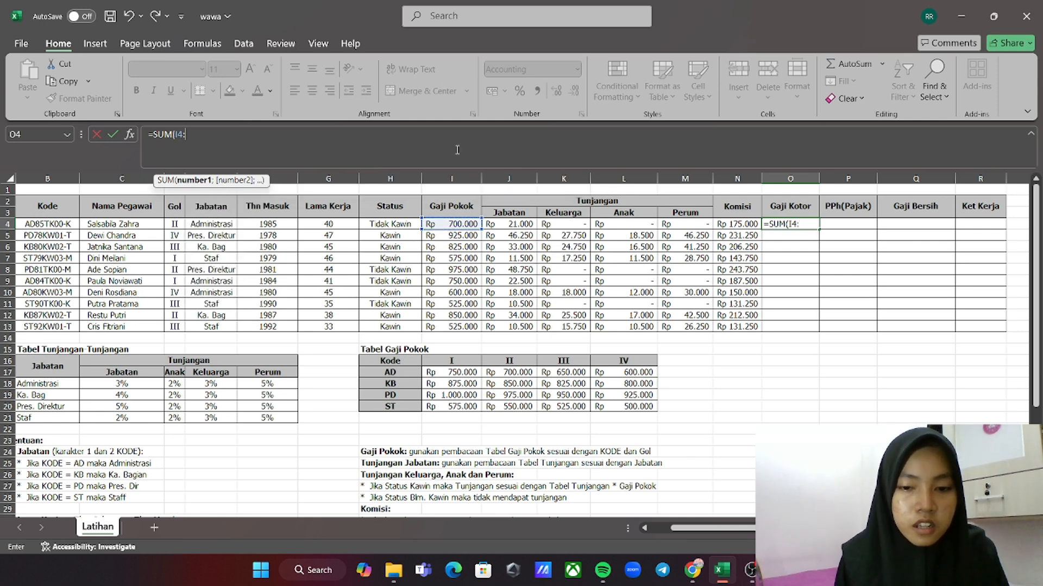
click(720, 224)
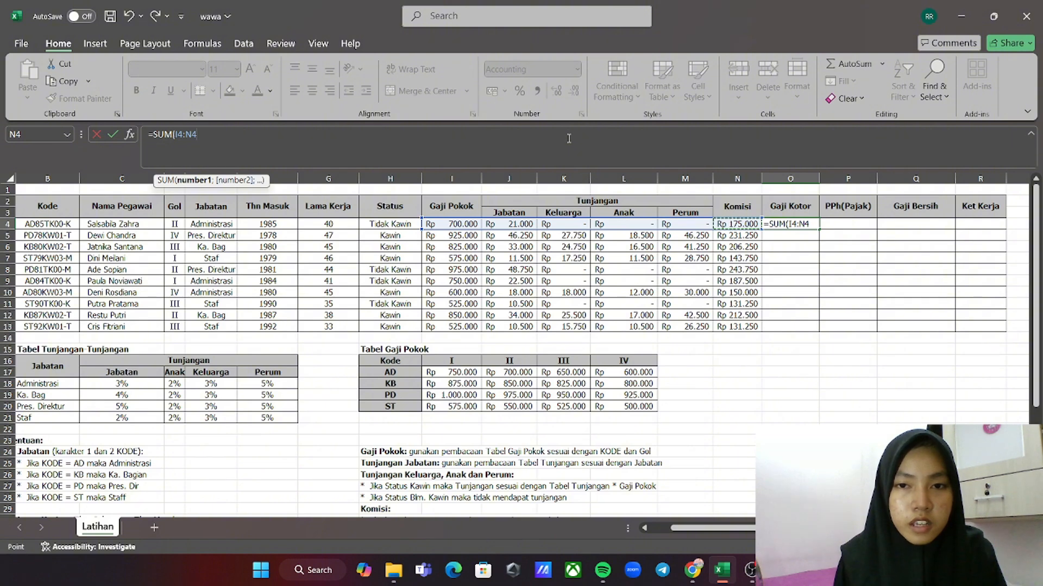
text())
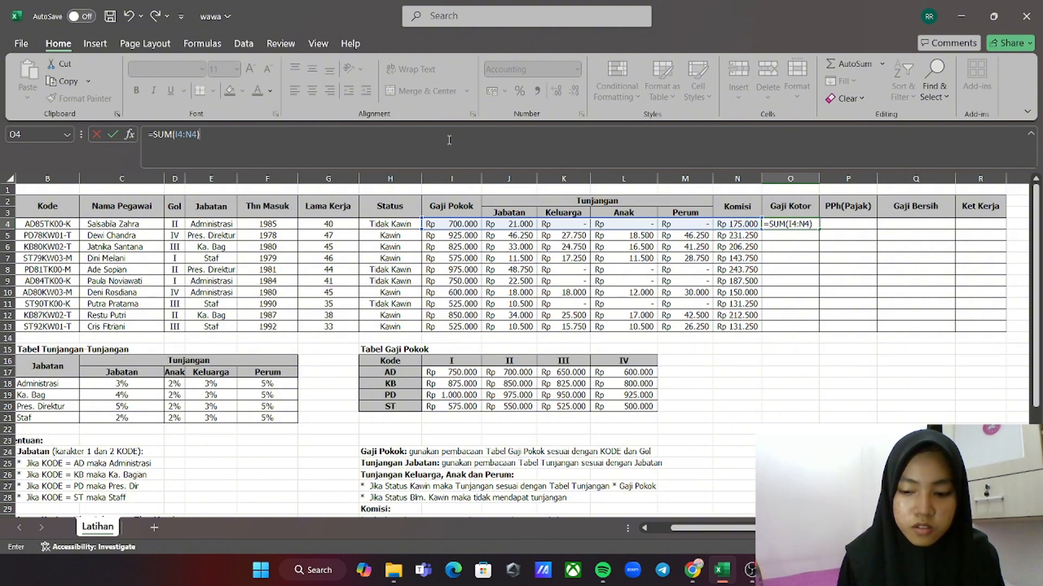
key(Return)
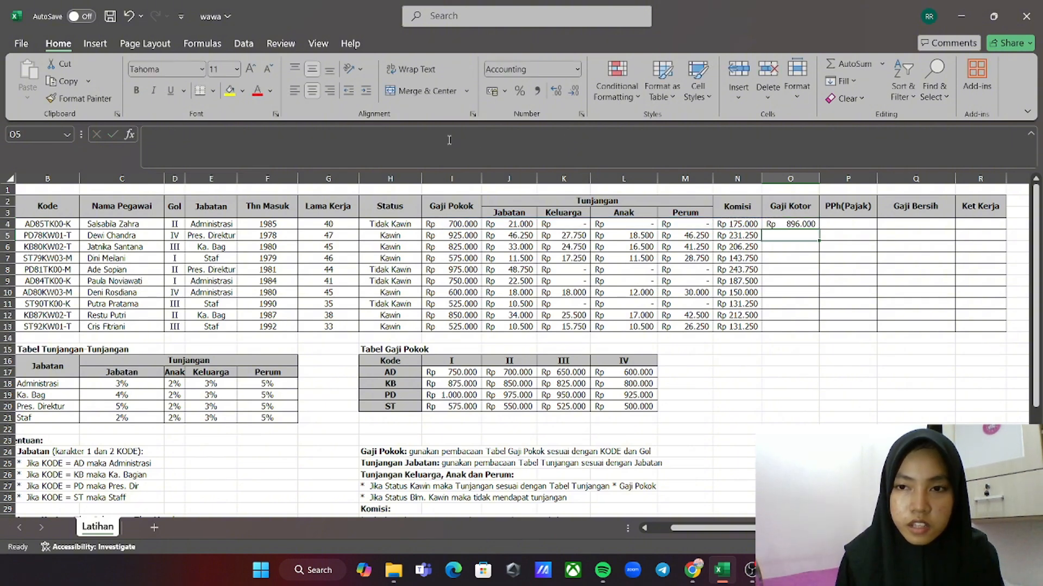
click(782, 226)
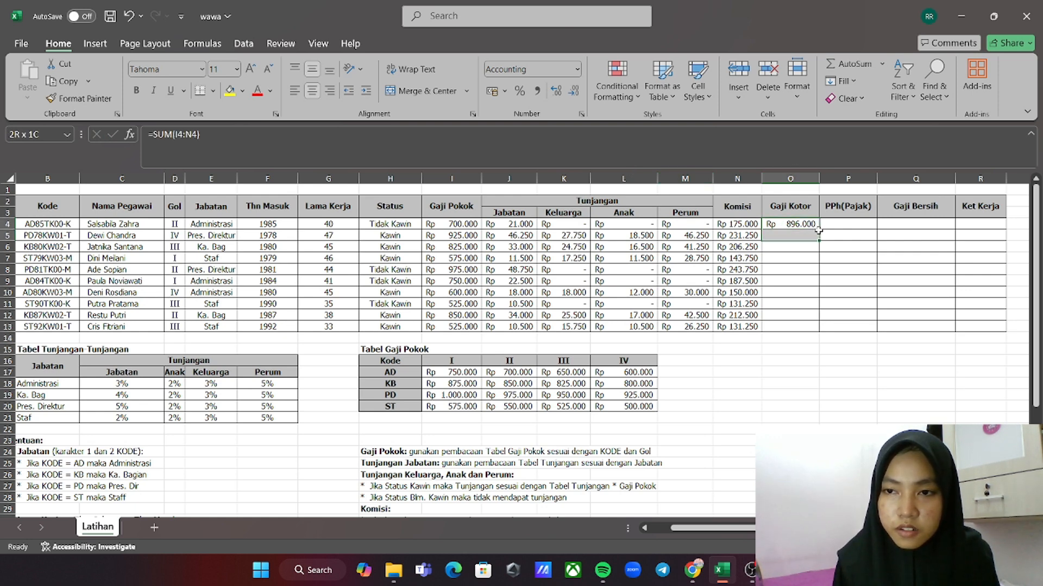
drag(818, 227, 821, 335)
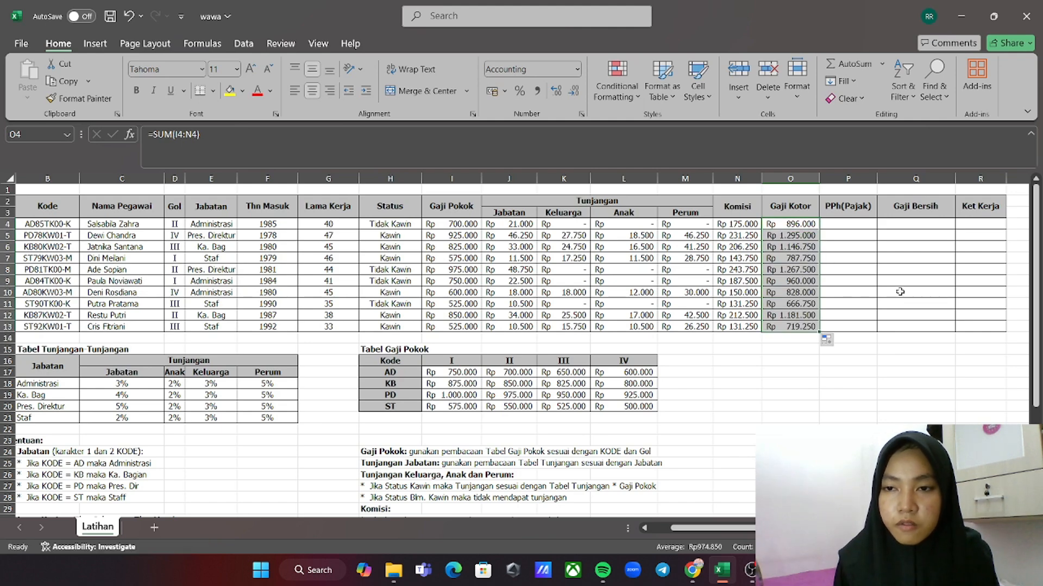
Enter the tax formula =0,1*O4 in P4 under PPh(Pajak), following the 10% of Gaji Kotor rule
scroll(823, 291, right, 3)
click(673, 223)
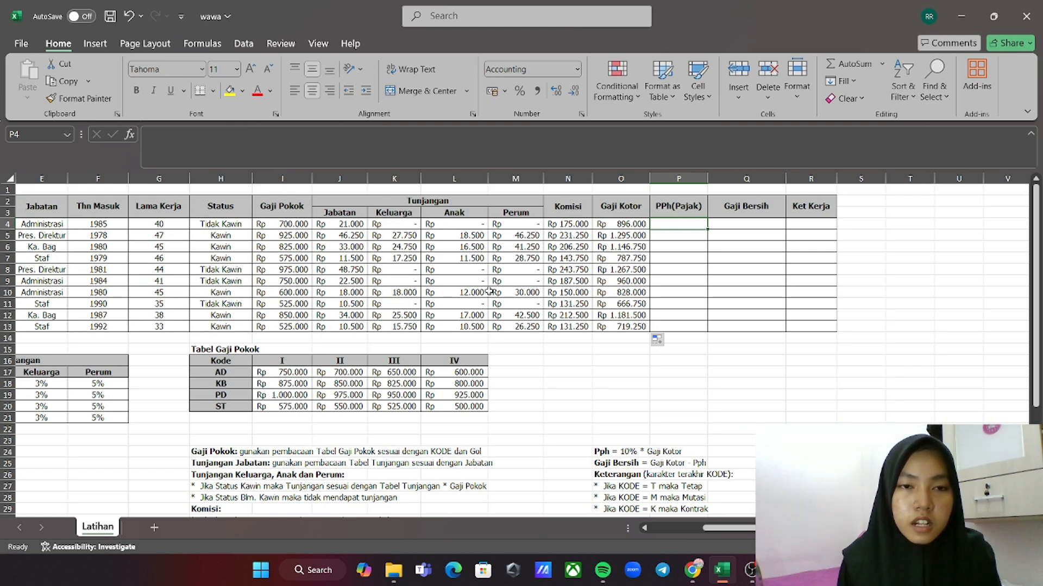
scroll(489, 292, down, 4)
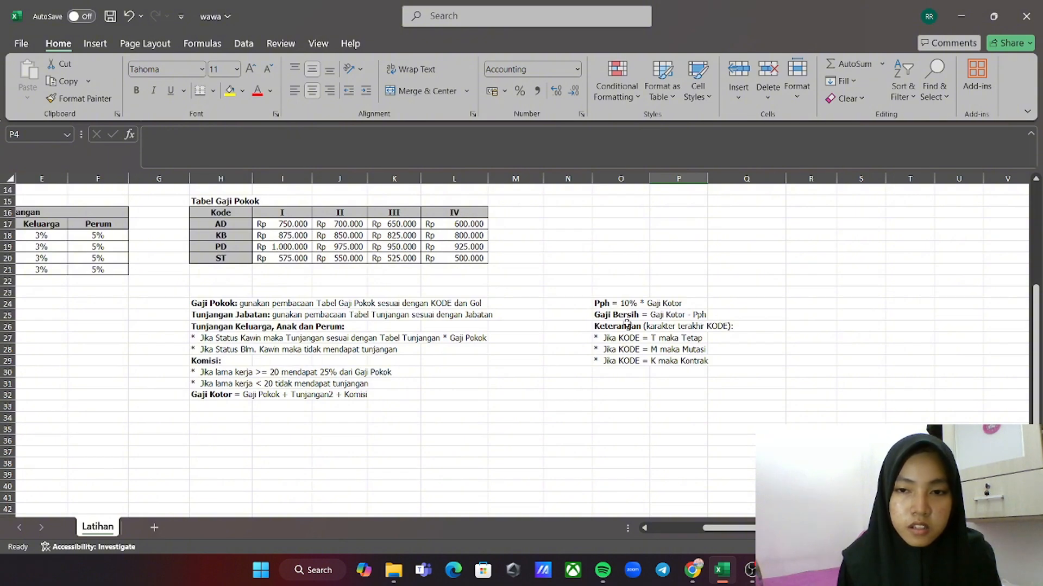
scroll(560, 300, up, 4)
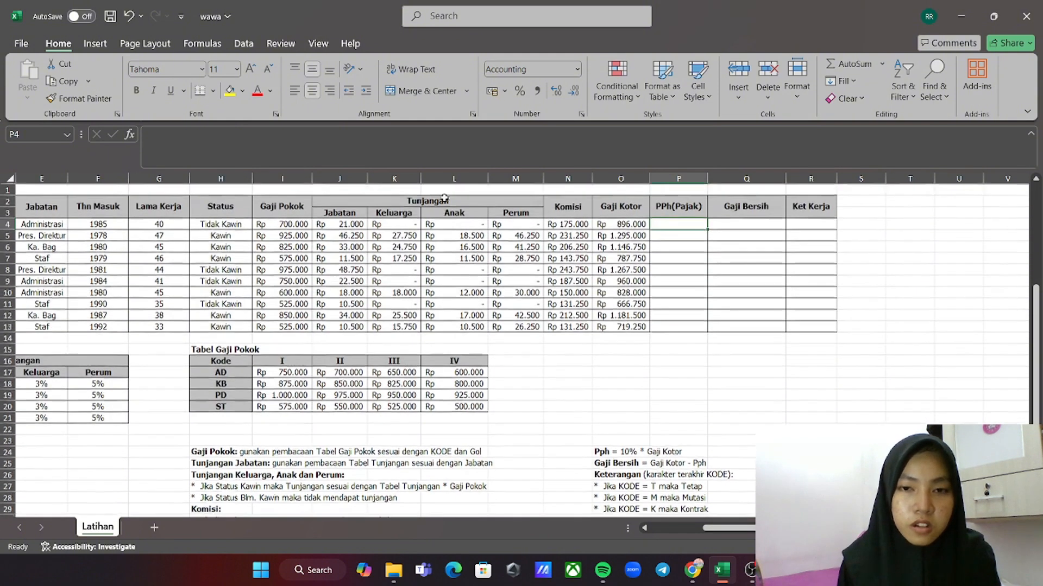
click(424, 149)
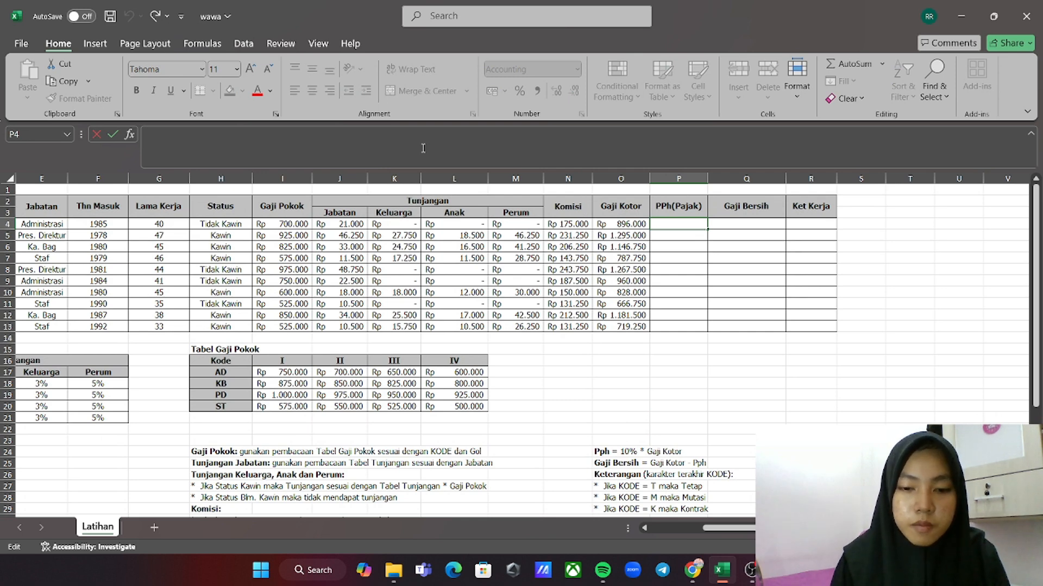
text(=)
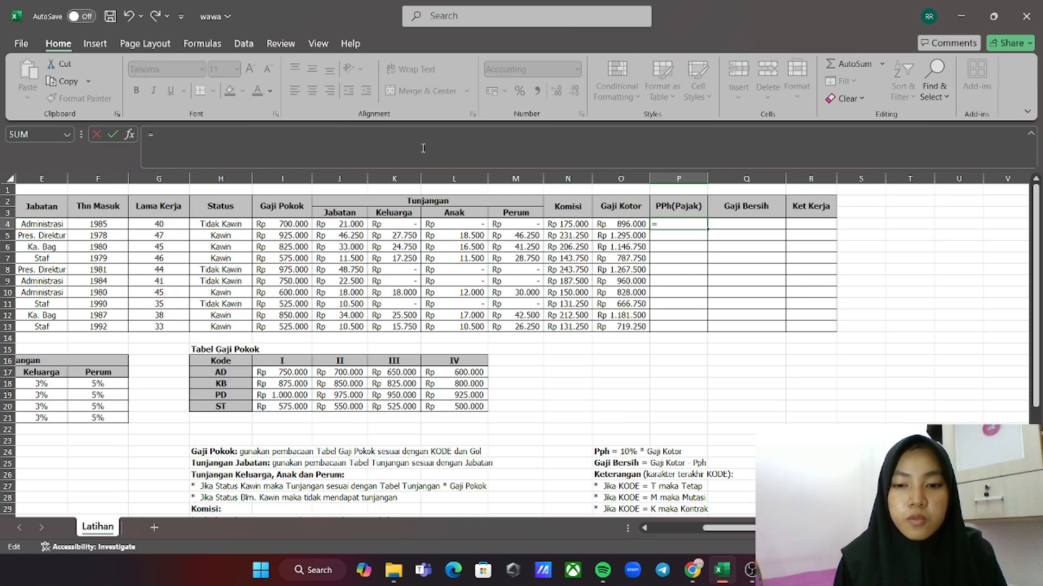
text(0,1*)
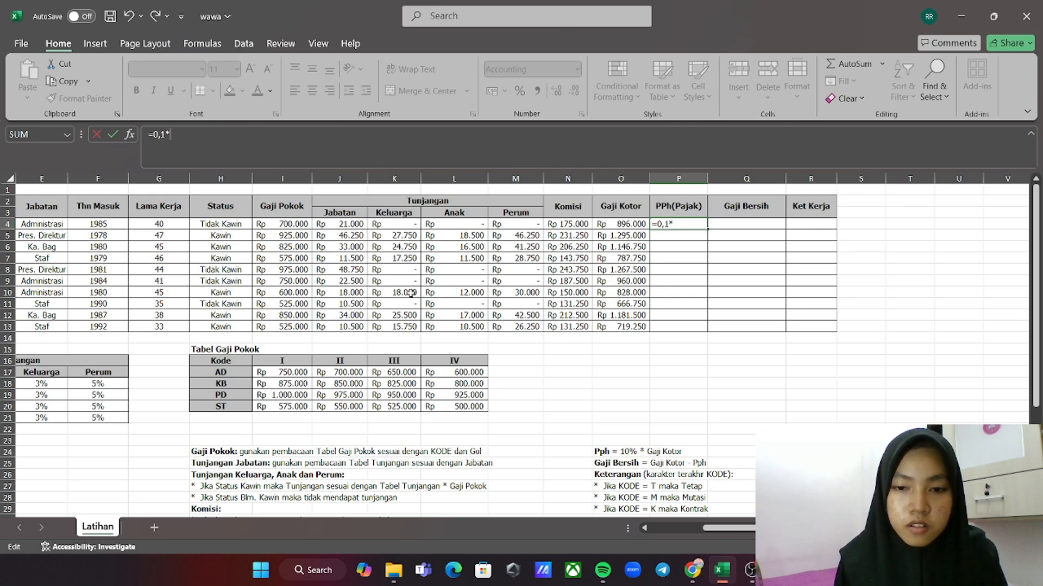
click(607, 223)
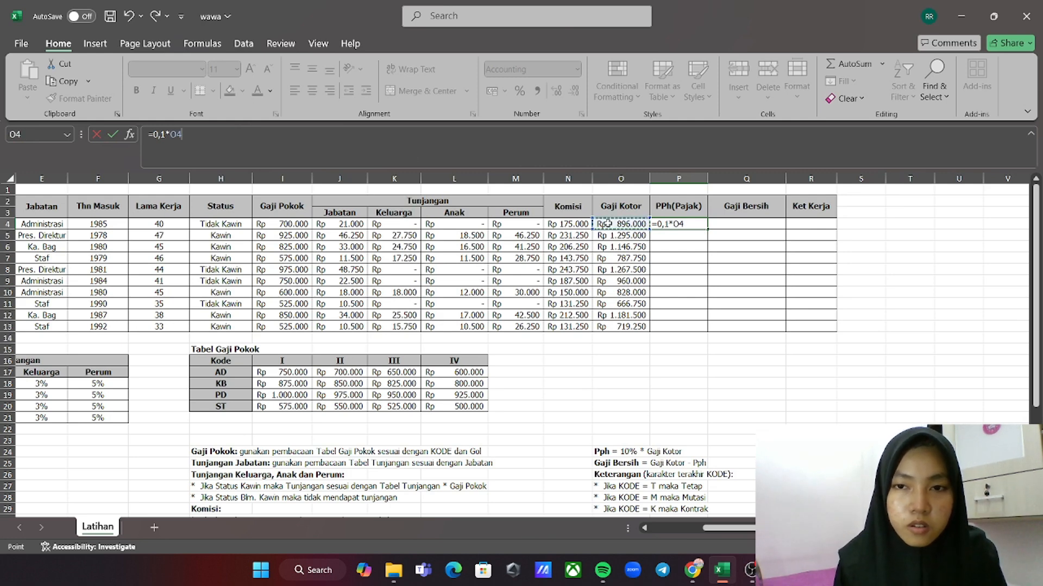
key(Return)
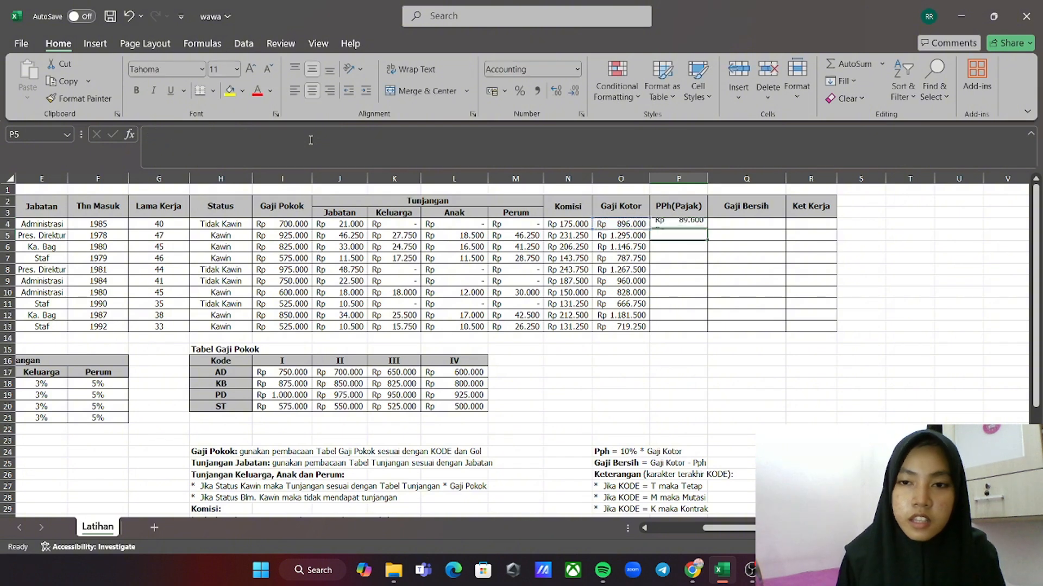
Copy the P4 tax formula down through P13 for the remaining employees
click(693, 224)
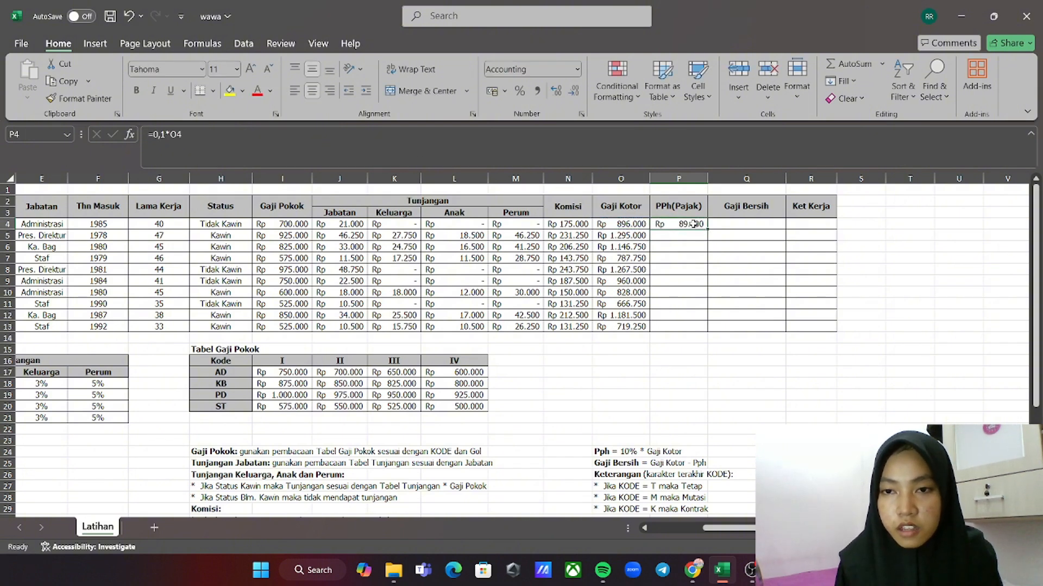
drag(706, 229, 709, 331)
click(699, 224)
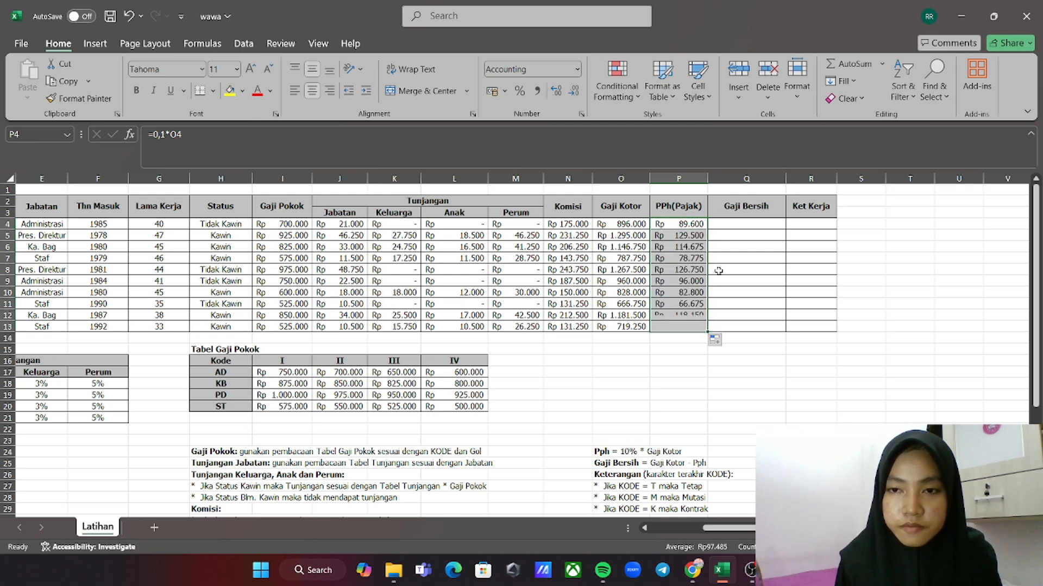
Enter the net pay formula =O4-P4 in Q4 under Gaji Bersih, following the Gaji Kotor minus Pph rule
click(736, 222)
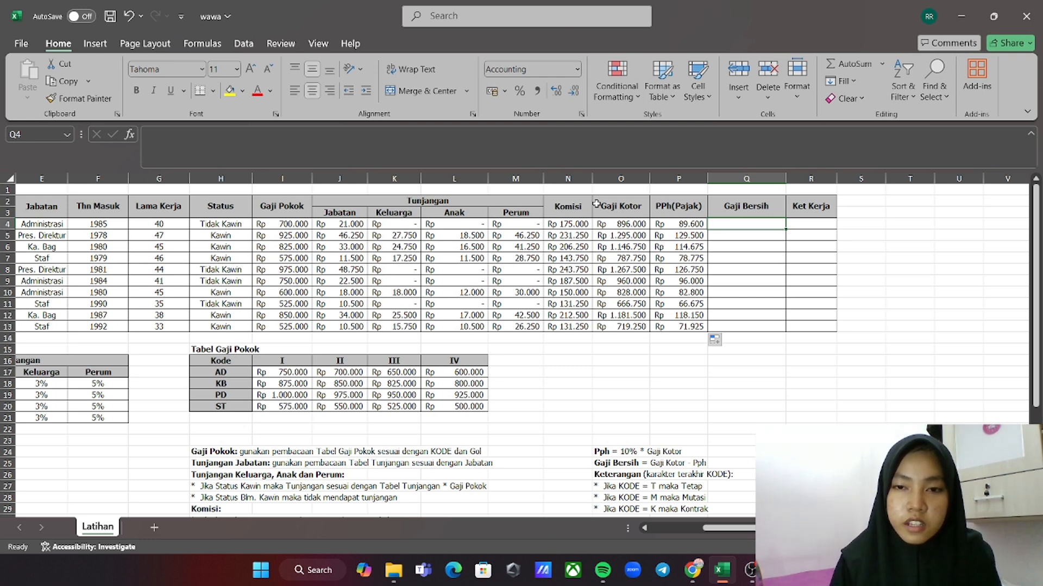
text(=)
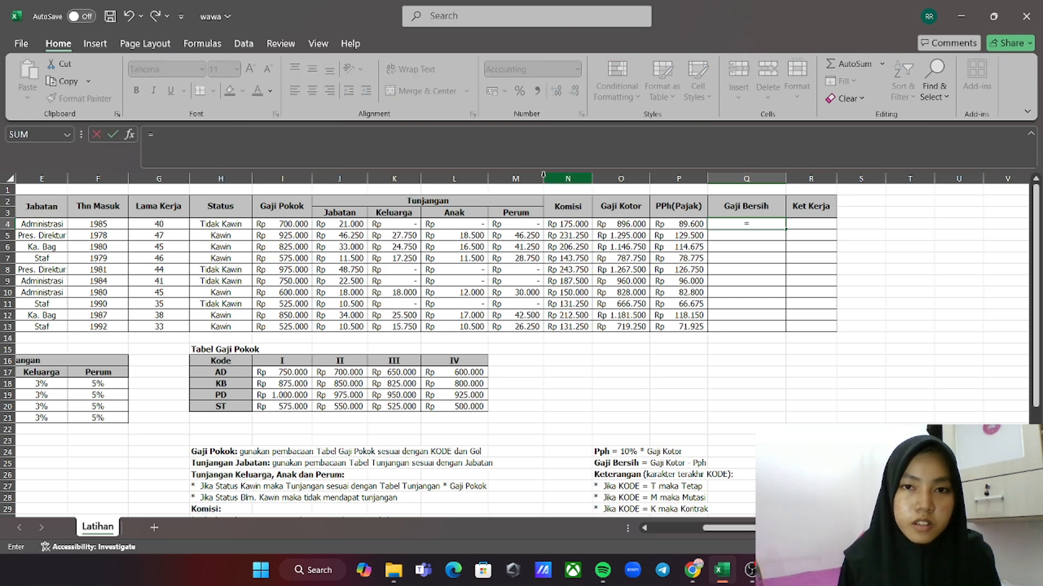
click(529, 147)
scroll(658, 360, down, 2)
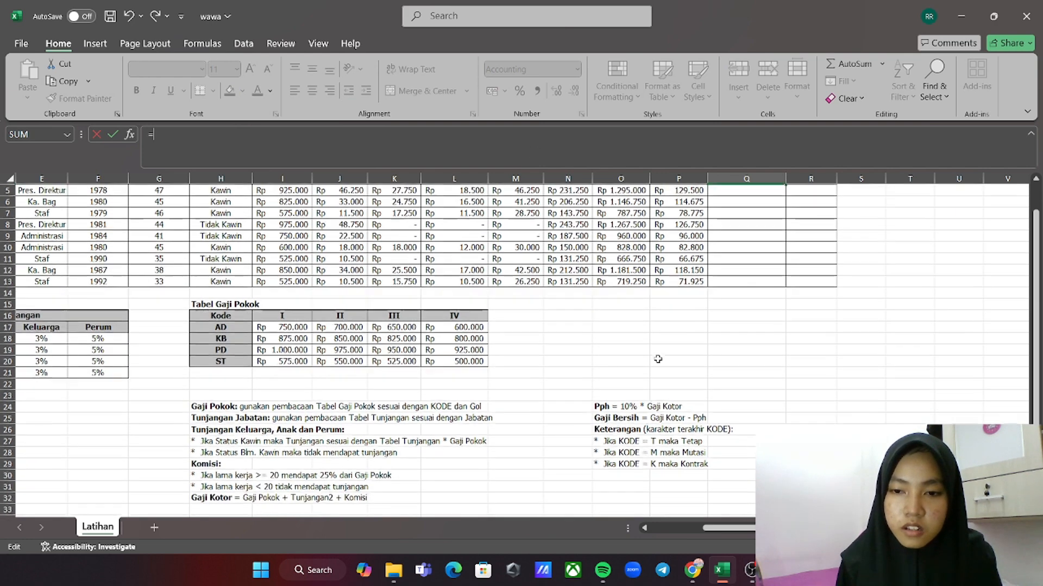
scroll(648, 294, up, 2)
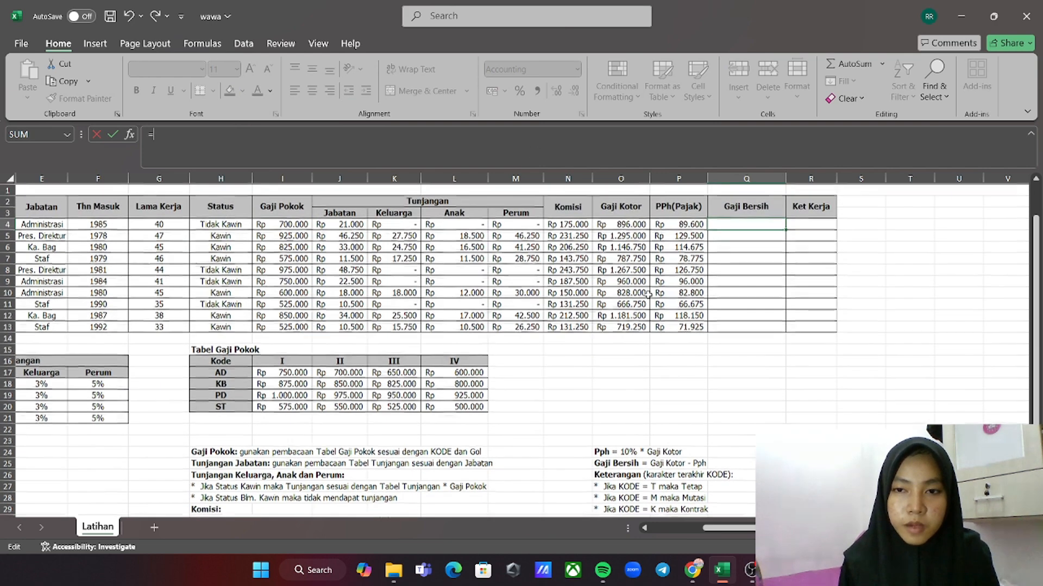
click(610, 226)
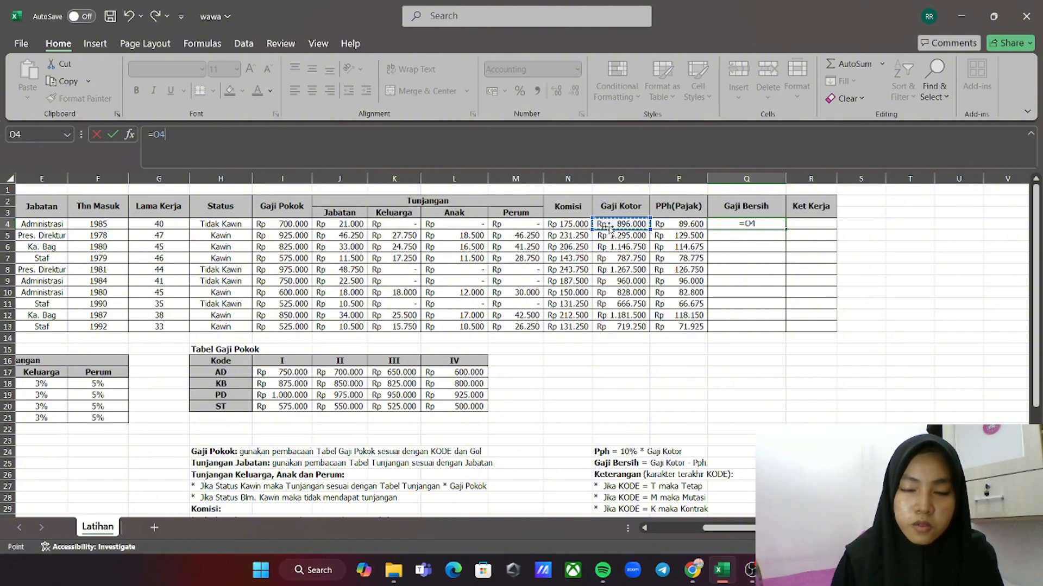
text(-)
scroll(661, 365, down, 1)
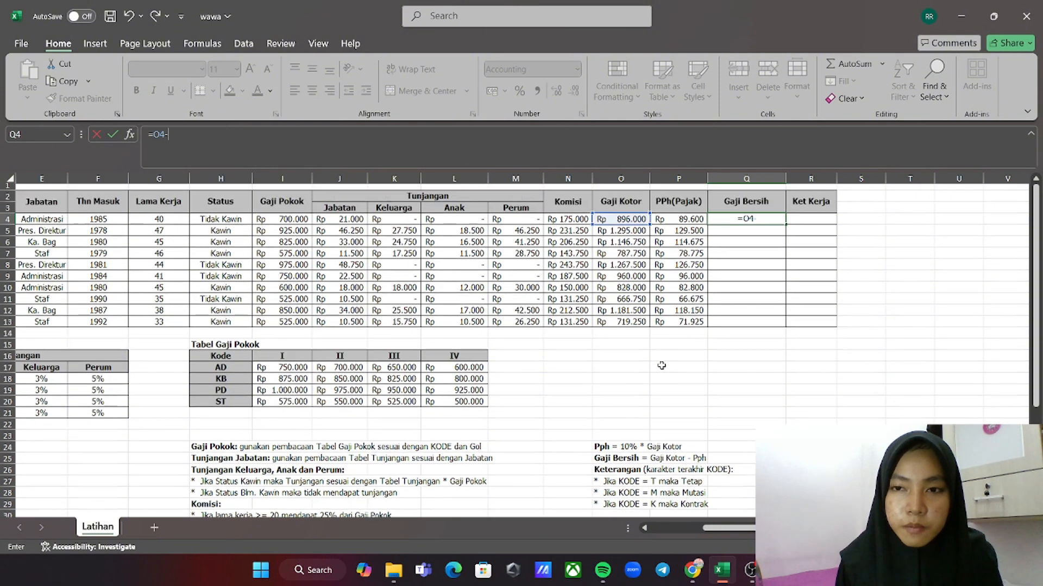
scroll(661, 365, up, 1)
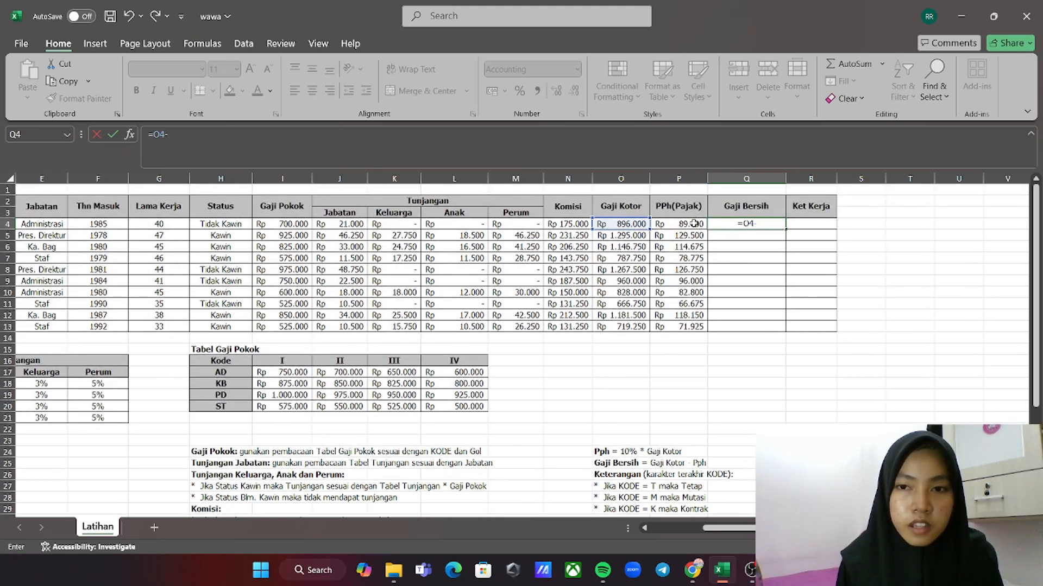
click(694, 224)
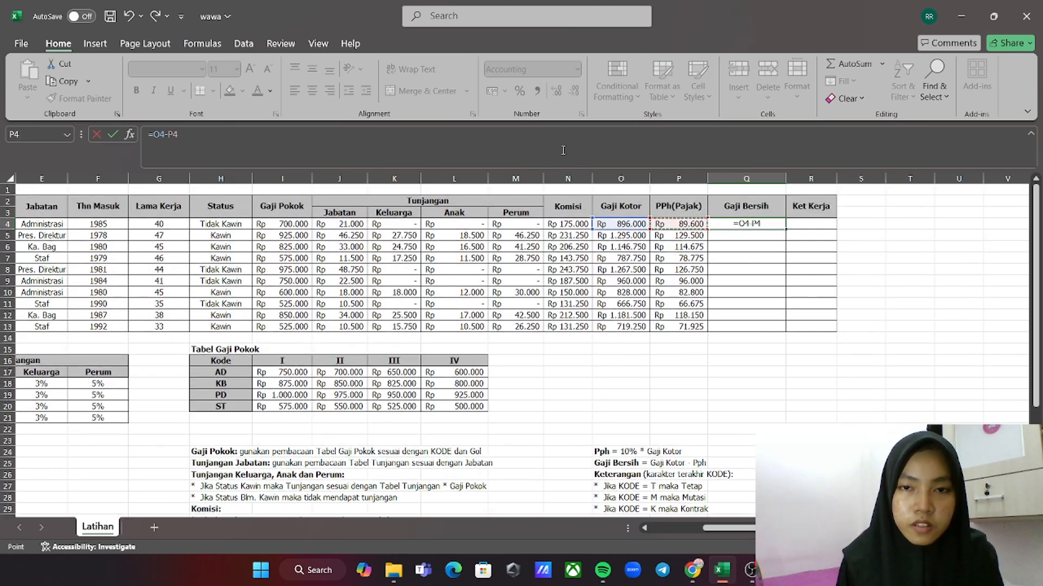
key(Return)
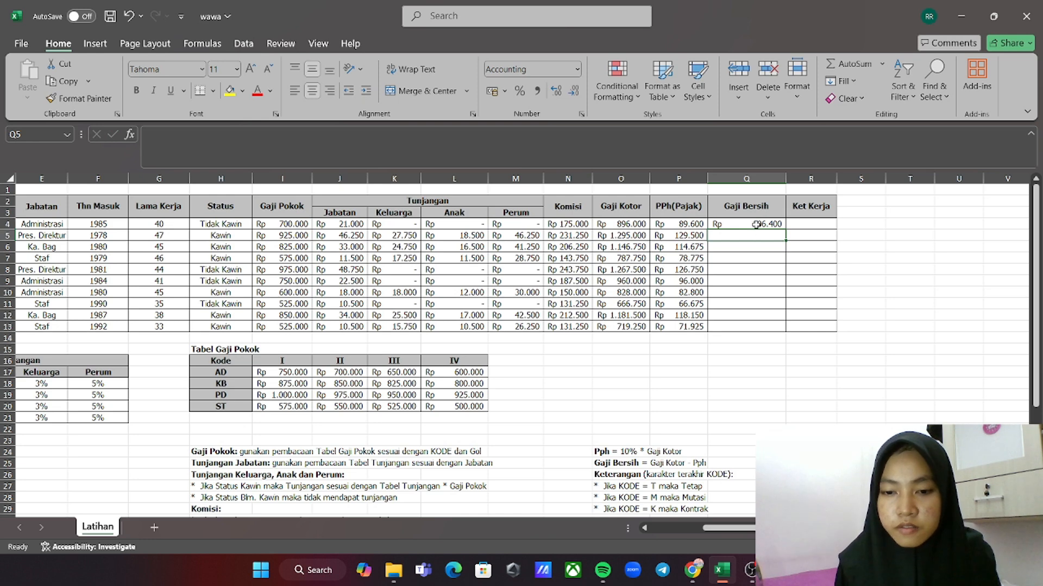
Copy the Q4 net pay formula down through Q13 for the remaining employees
click(757, 224)
drag(786, 228, 786, 331)
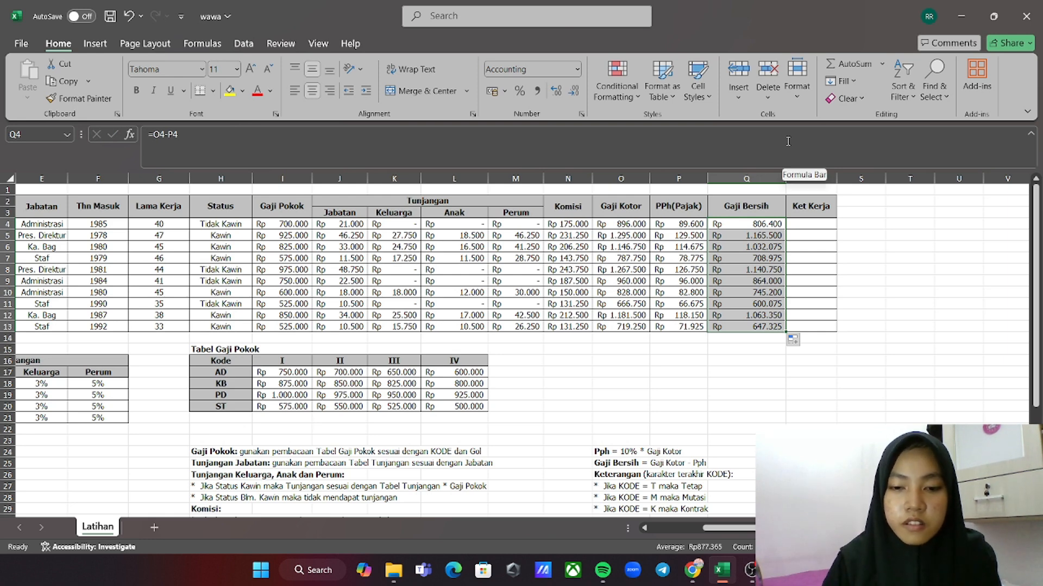
click(788, 141)
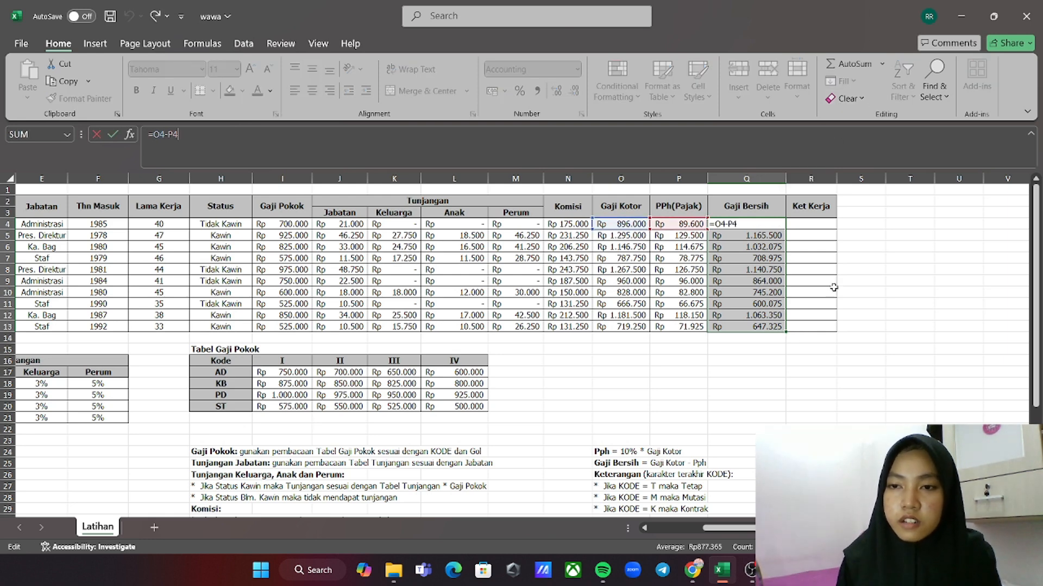
click(880, 278)
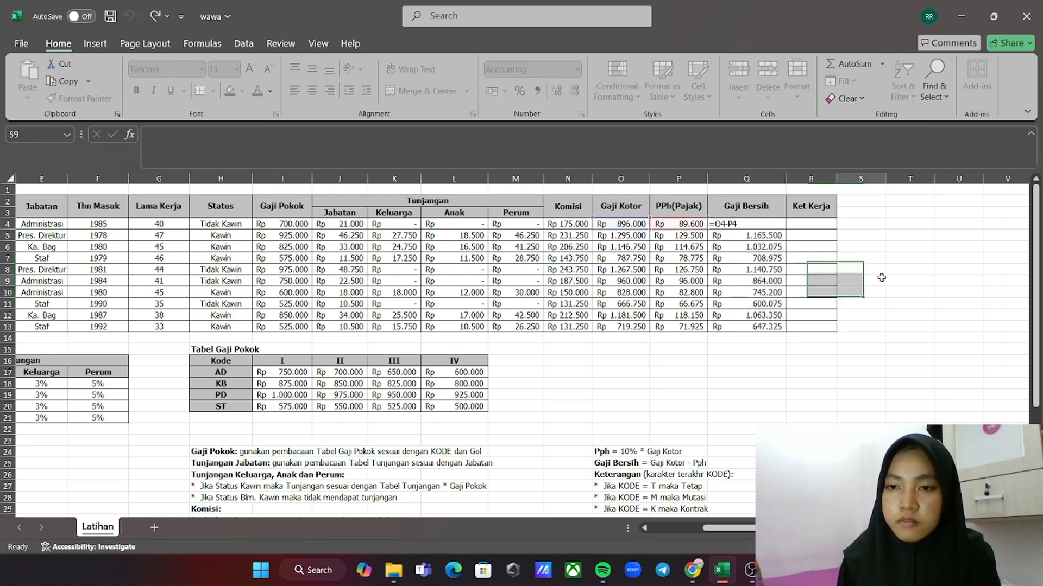
Check the Keterangan rules below the tables and begin the Ket Kerja formula in R4 with =IF(RIGHT(
click(808, 225)
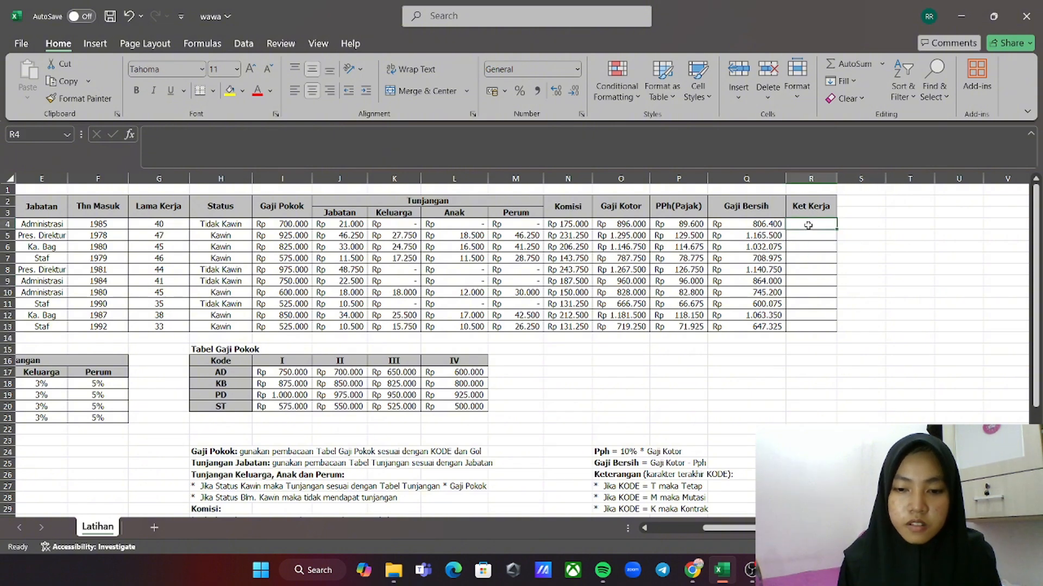
click(541, 132)
scroll(594, 340, down, 7)
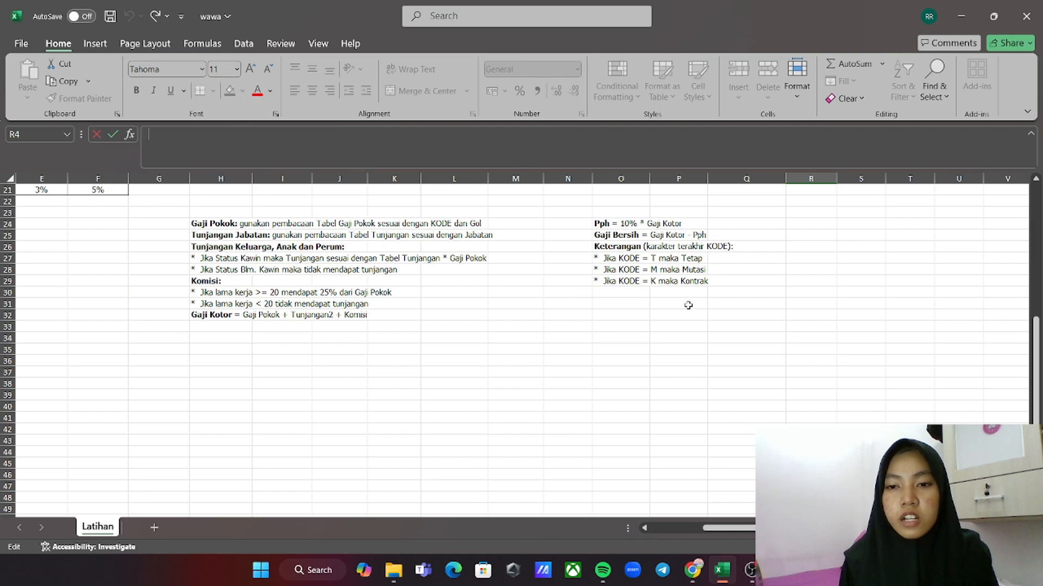
scroll(696, 281, up, 4)
scroll(695, 281, up, 3)
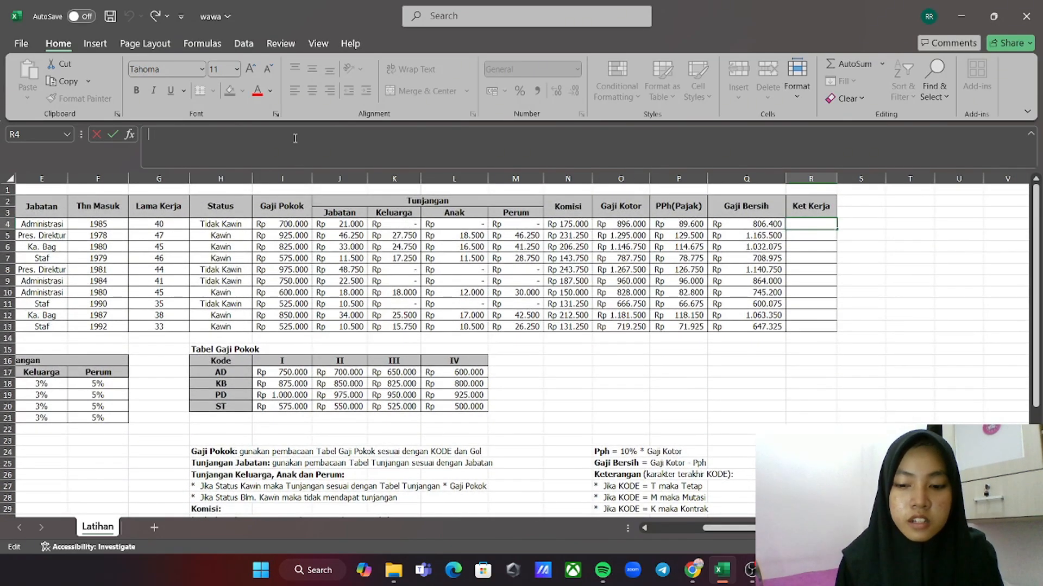
text(=if)
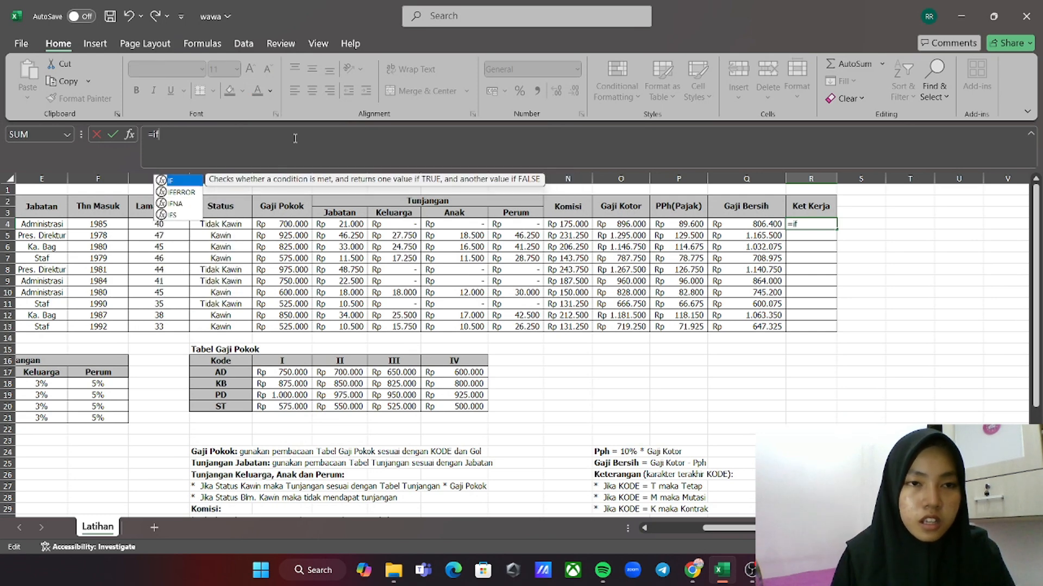
double_click(182, 181)
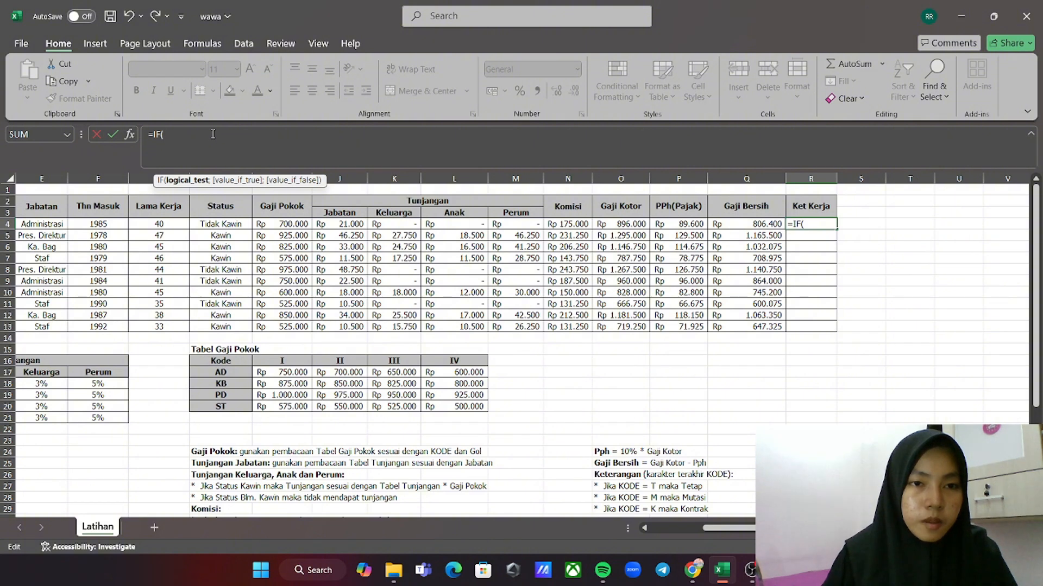
text(right)
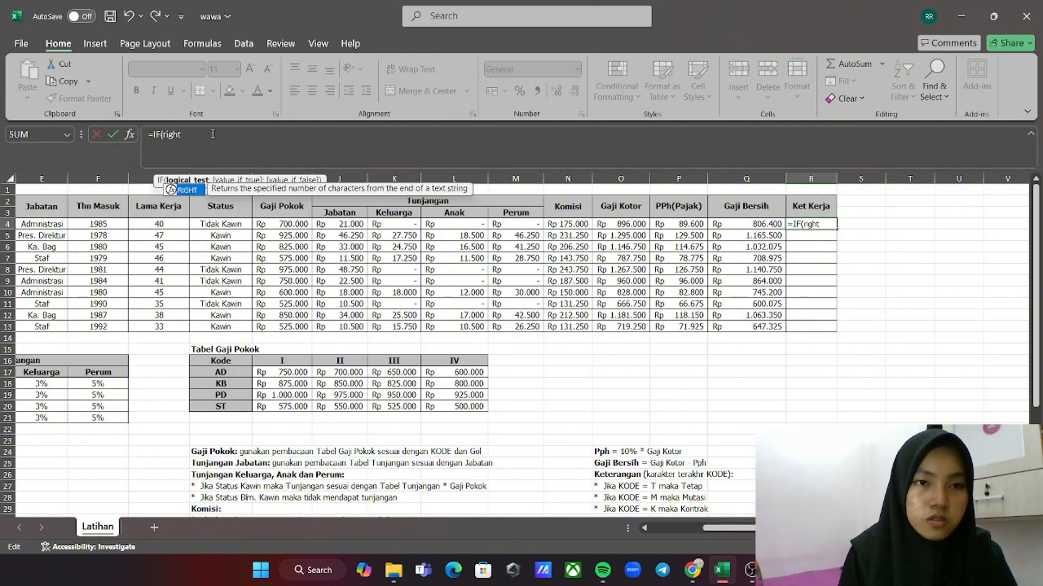
double_click(199, 190)
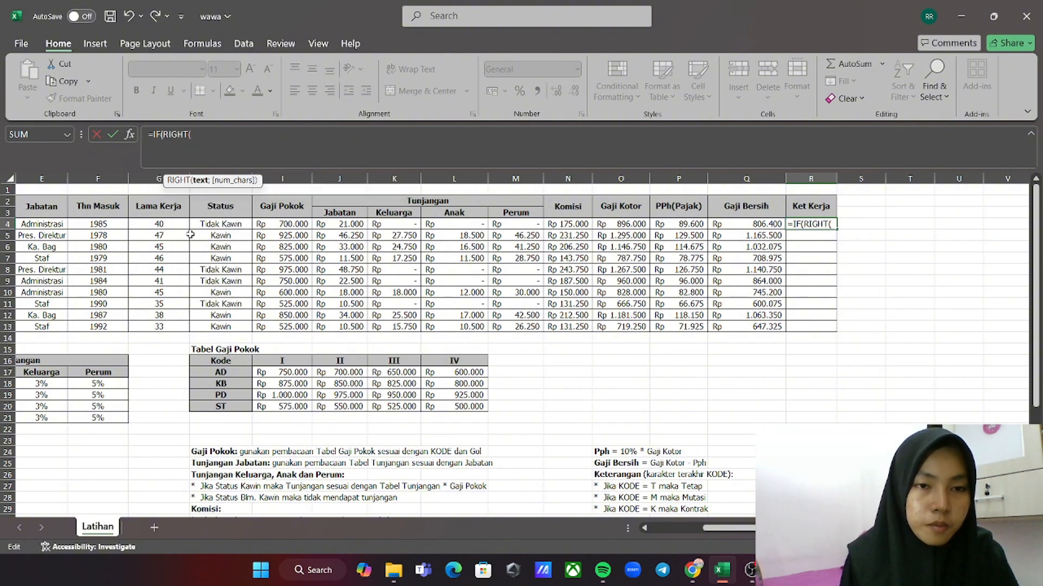
Extend the R4 formula to =IF(RIGHT(B4;1)="T";"Tetap"; so codes ending in T return Tetap
scroll(190, 235, left, 4)
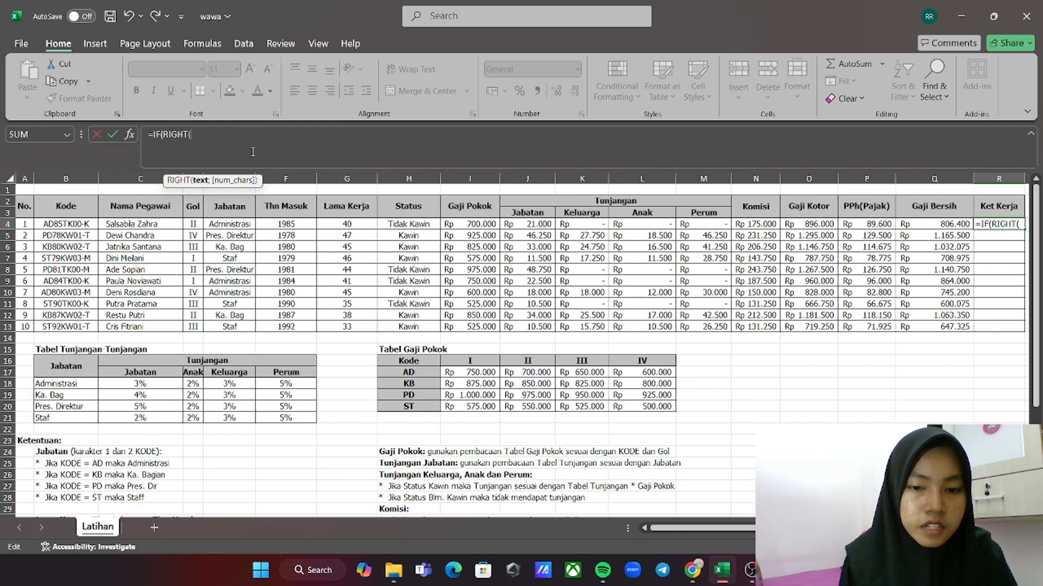
click(66, 222)
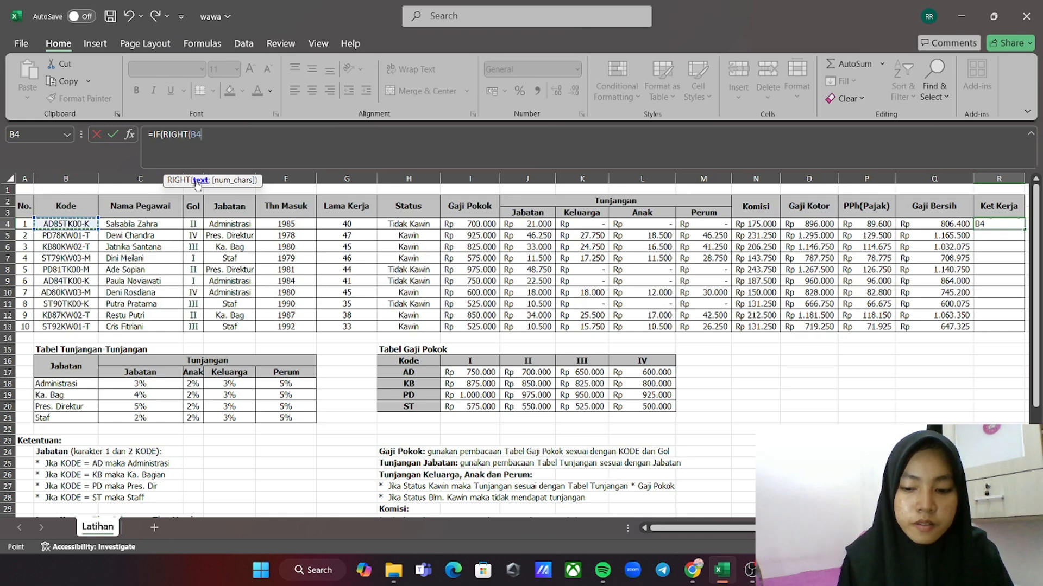
text(;1)
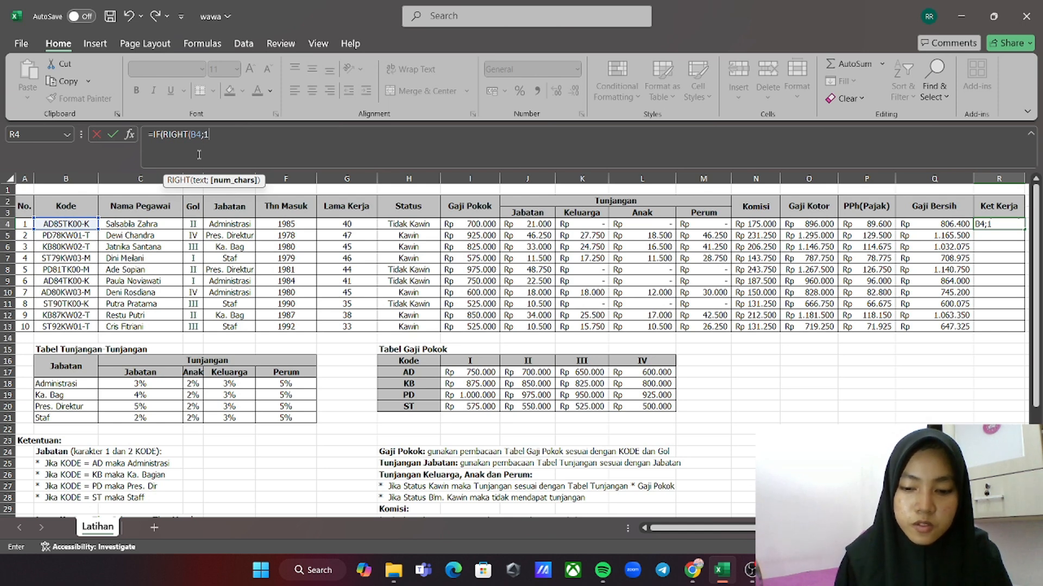
text())
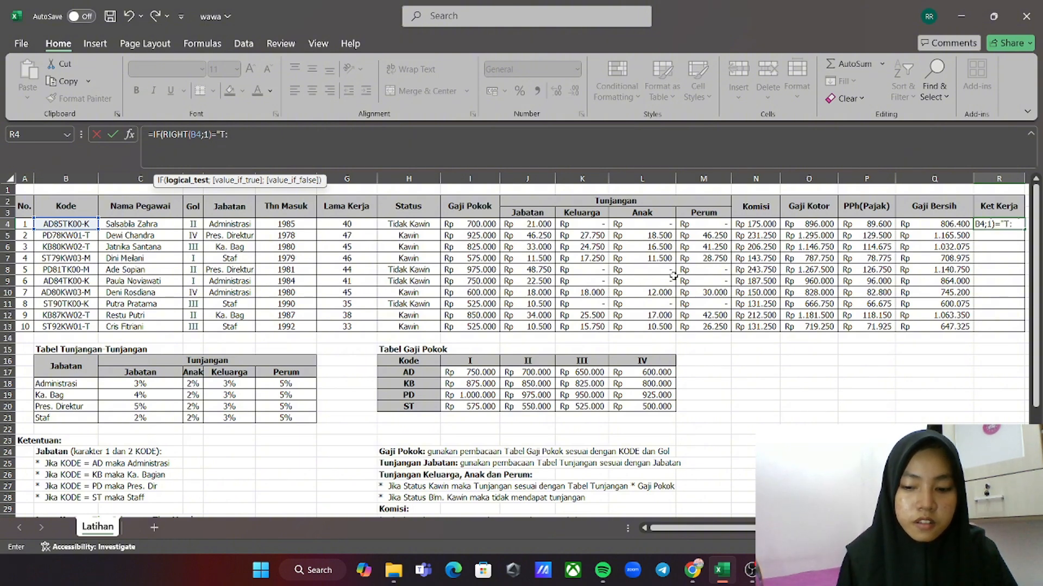
text(="T";)
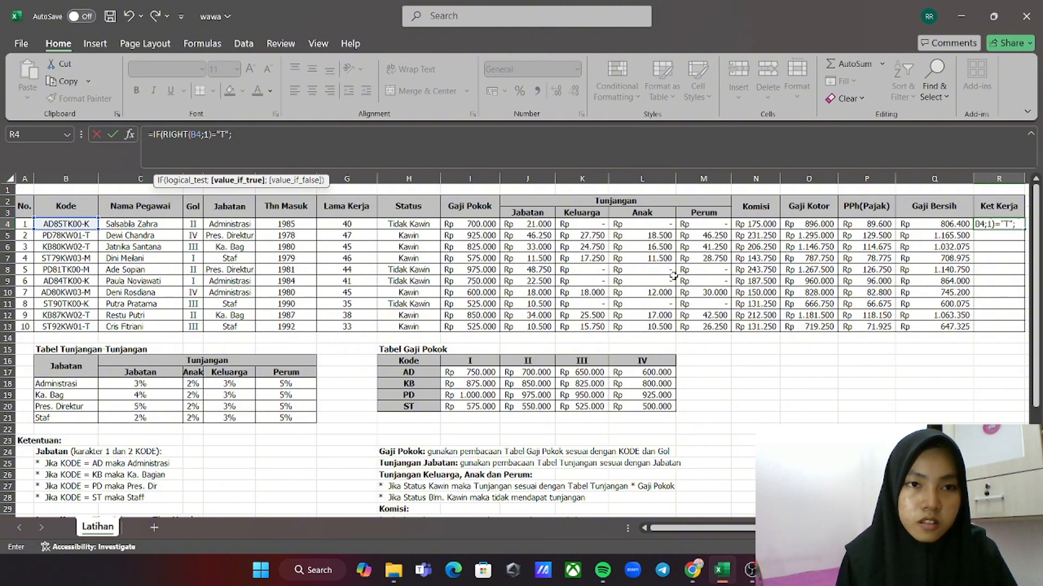
text(")
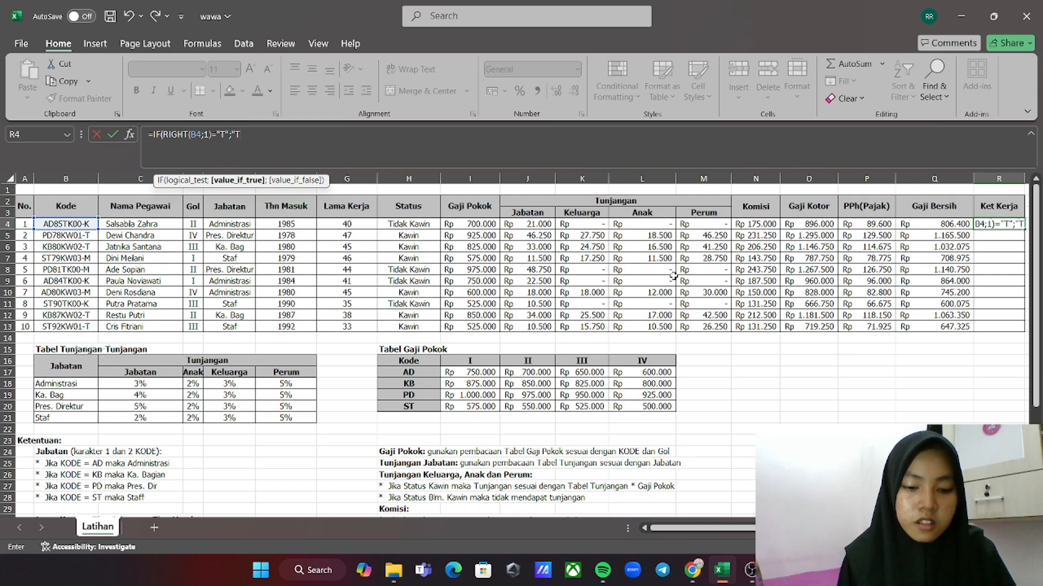
text(Tetap")
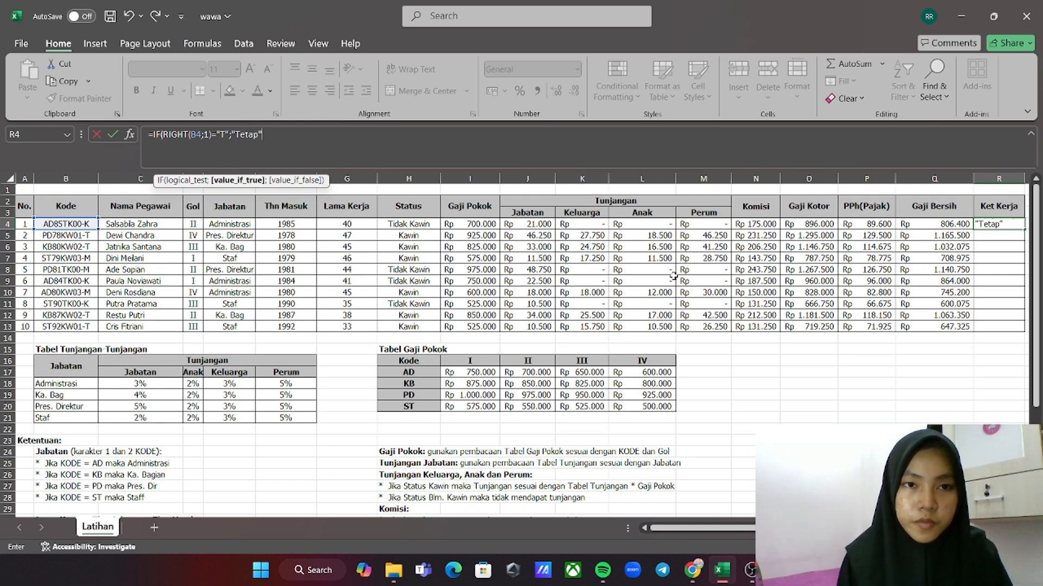
text(;)
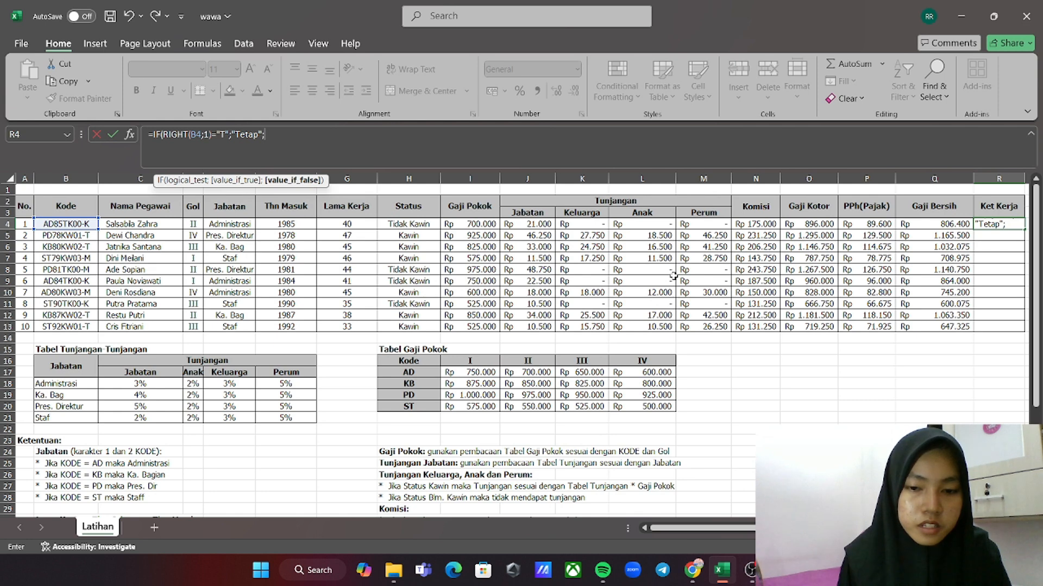
Nest a second IF in the R4 formula as its false value, testing the code's last character with IF(RIGHT(B4;1)
text(if)
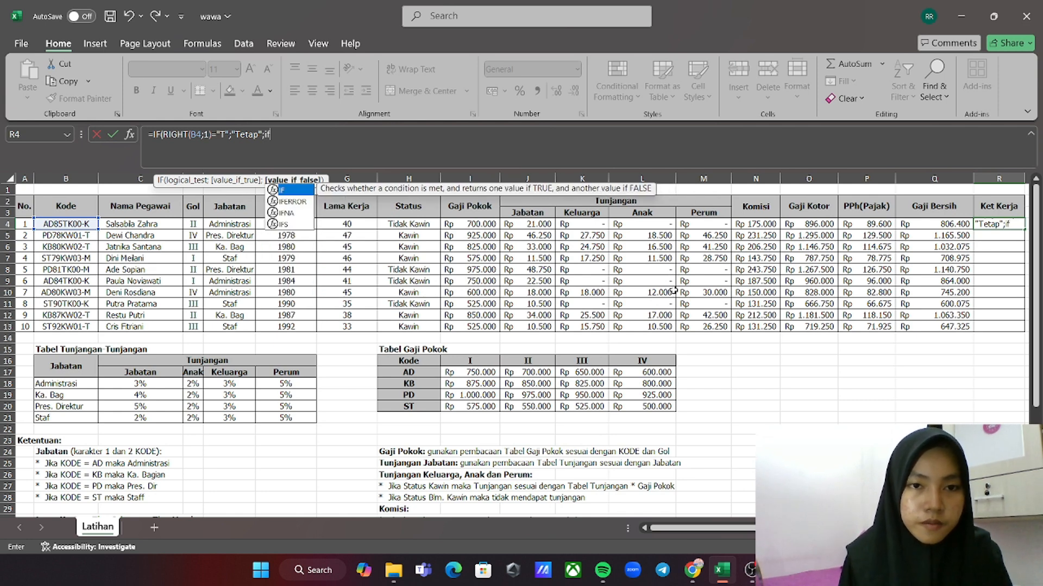
double_click(301, 189)
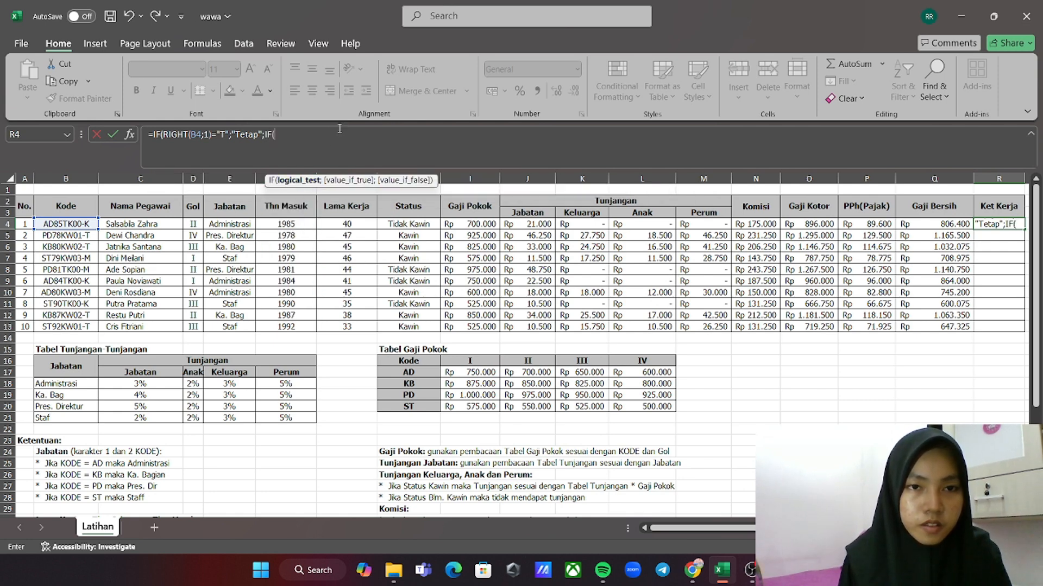
text(right)
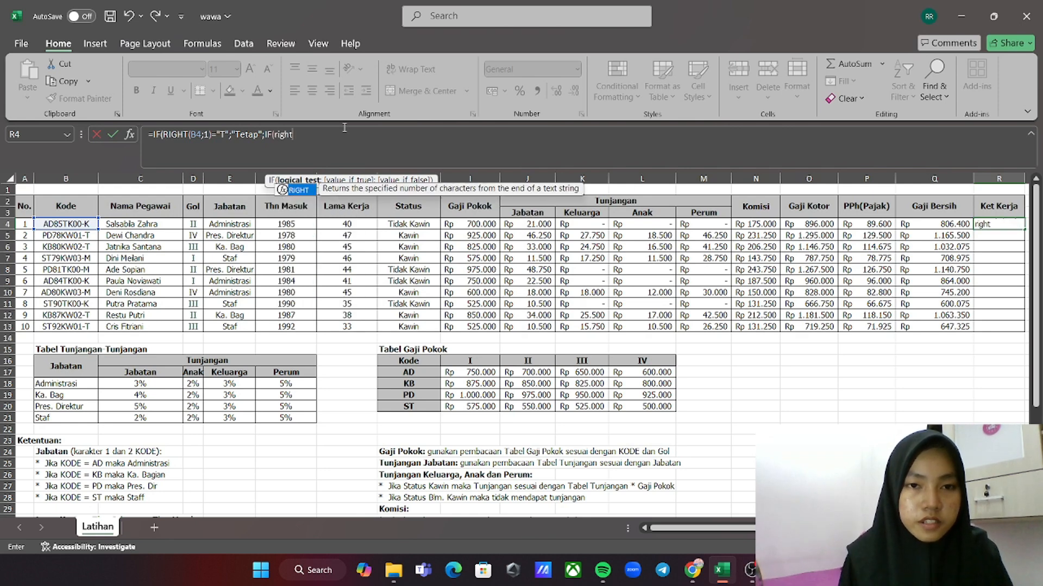
double_click(302, 189)
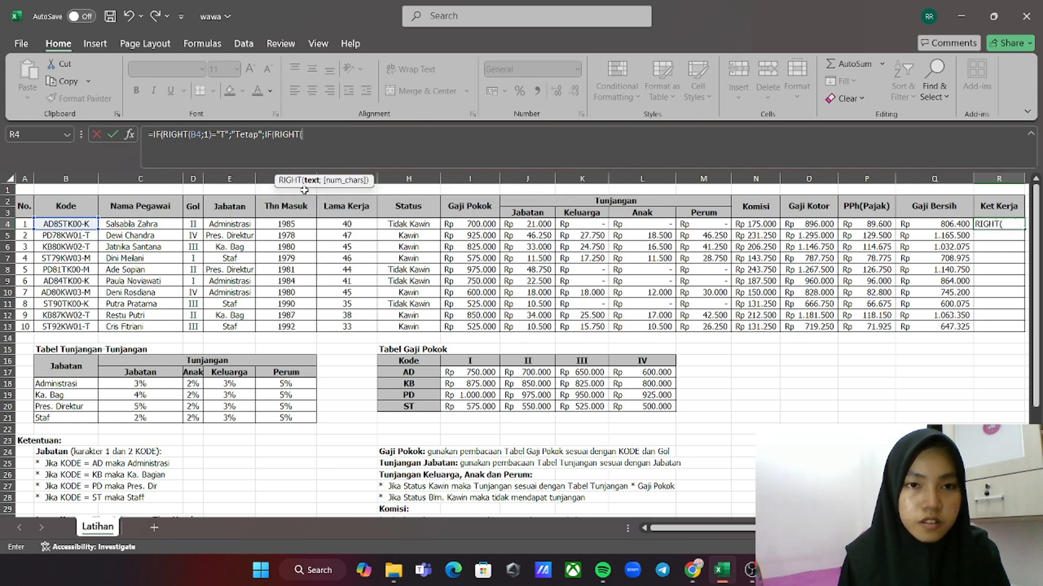
click(65, 224)
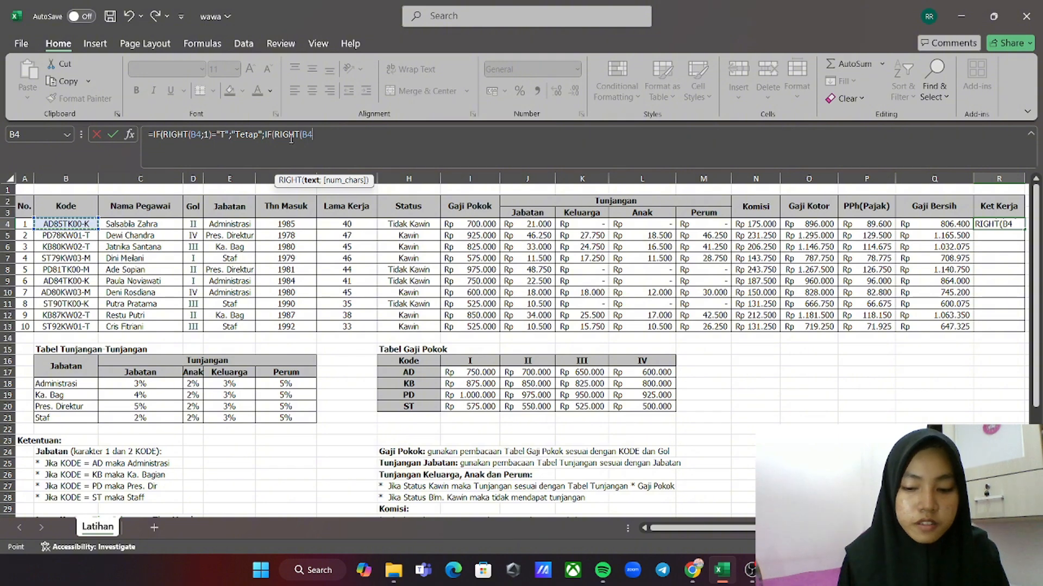
text(;1)
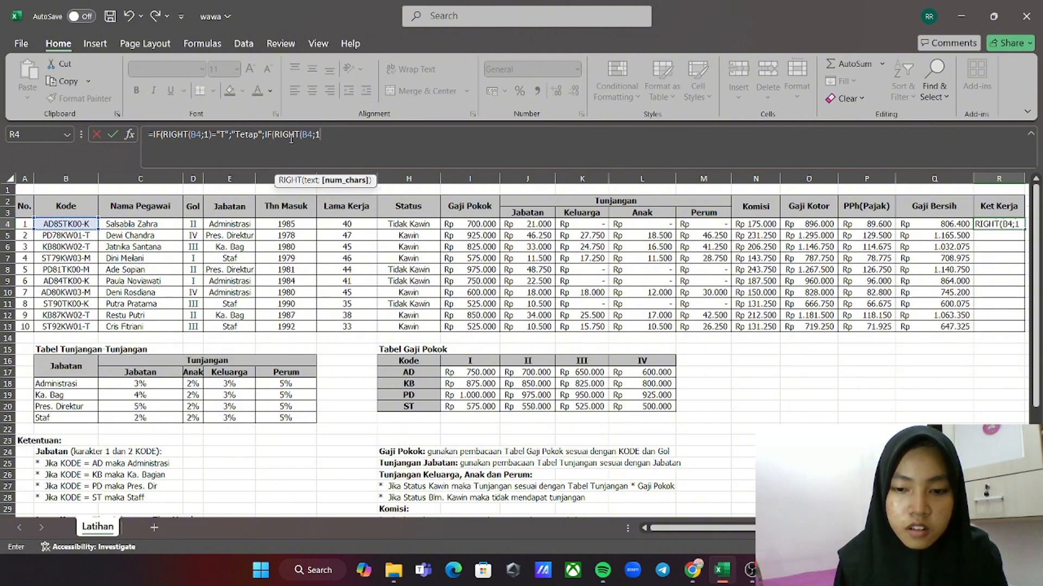
text())
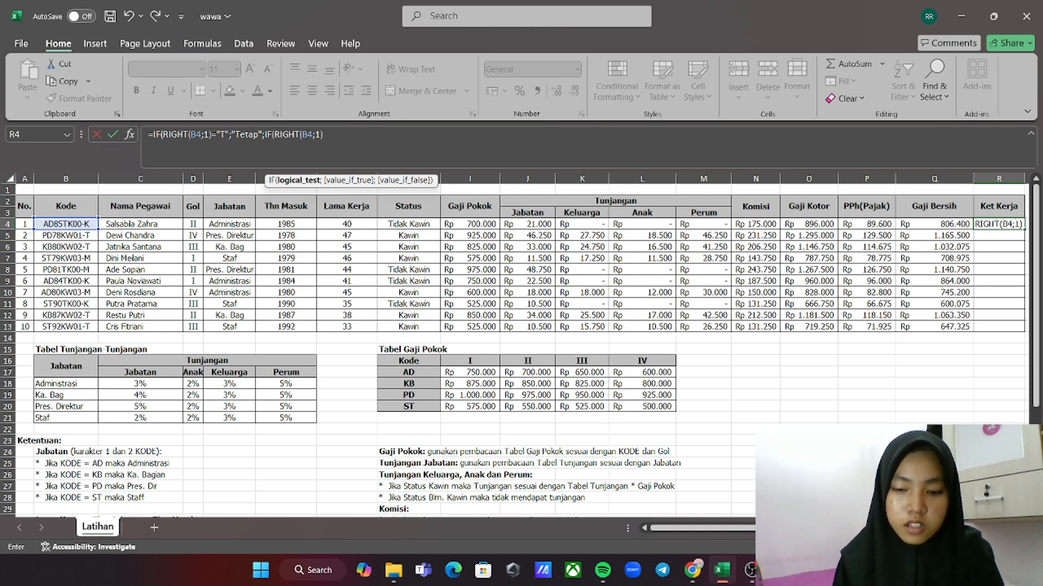
Complete the second condition in R4 with ="M";"Mutasi" so codes ending in M return Mutasi
text(")
key(BackSpace)
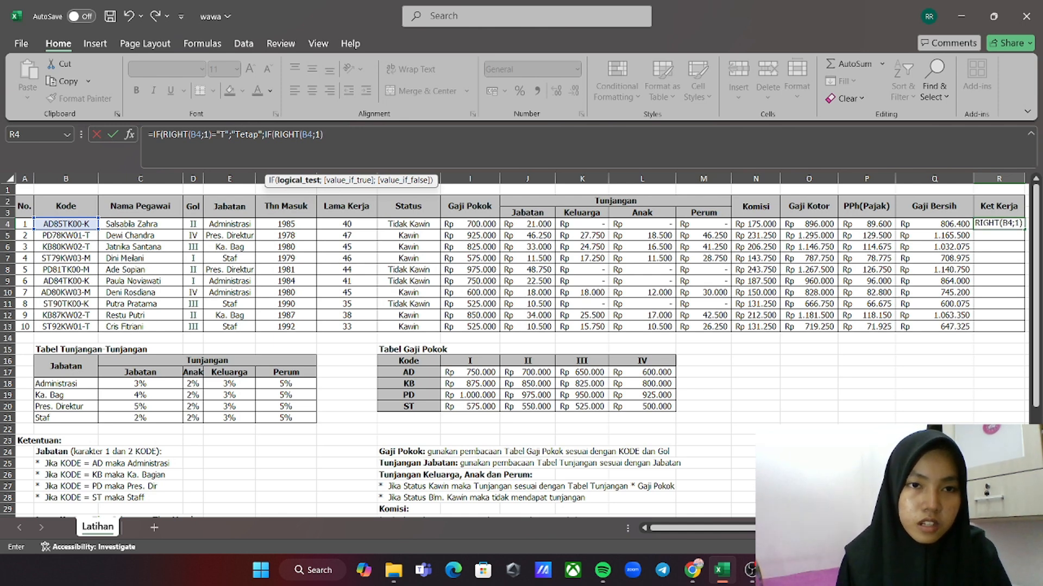
text(=)
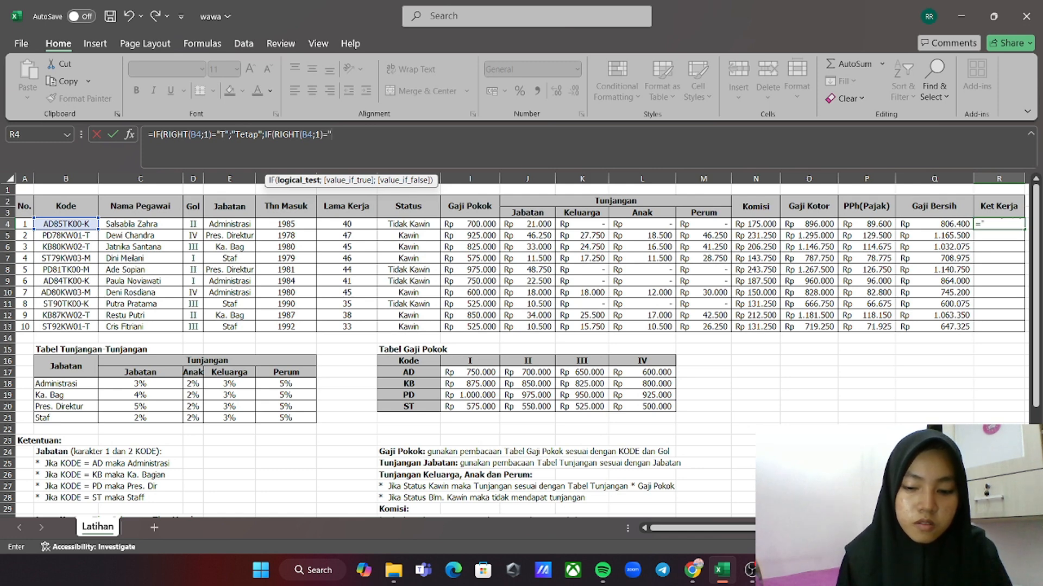
text("M)
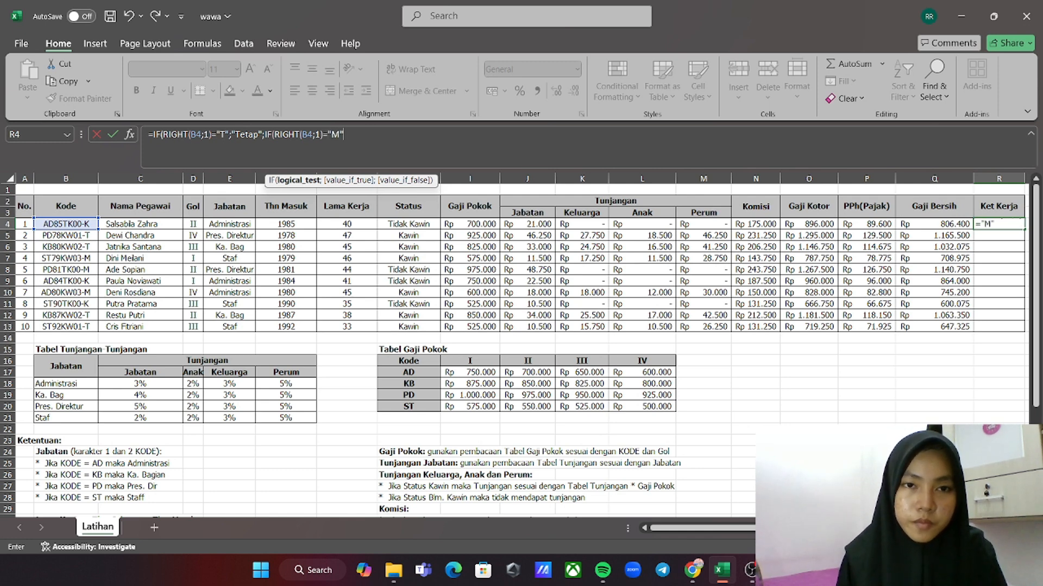
text(":)
key(BackSpace)
text(;)
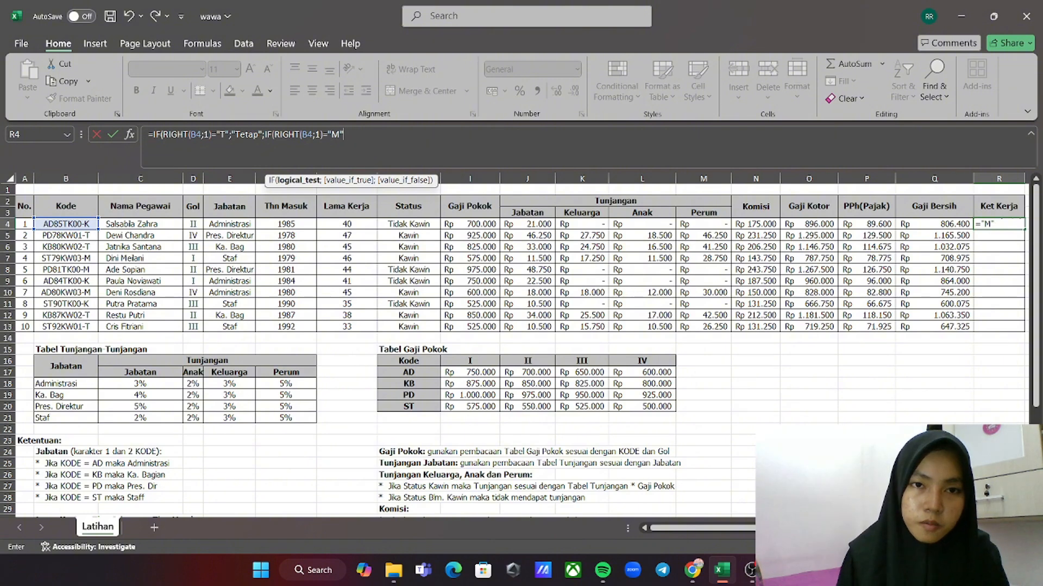
text(")
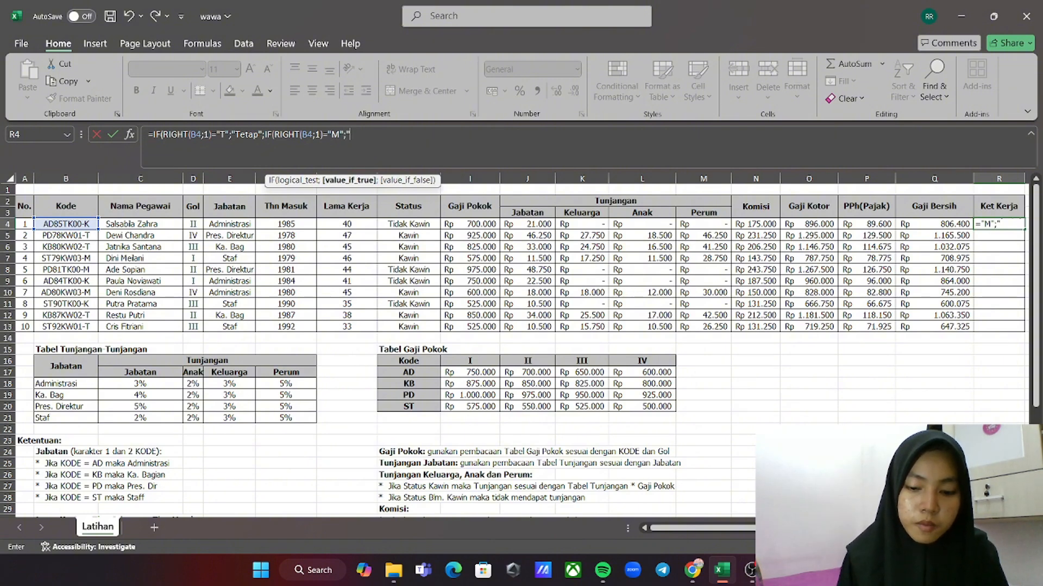
text(Mutasi)
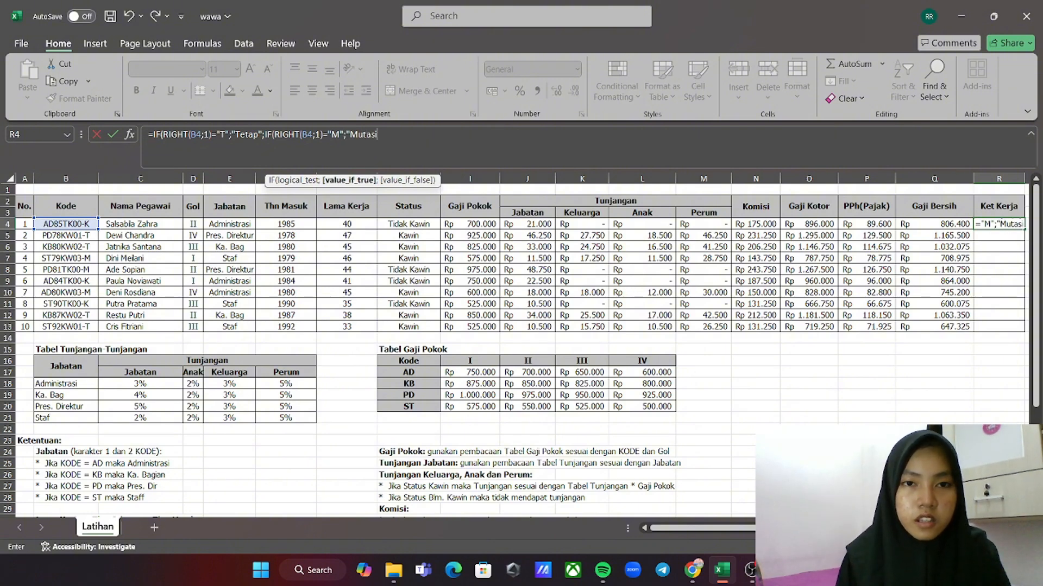
text(")
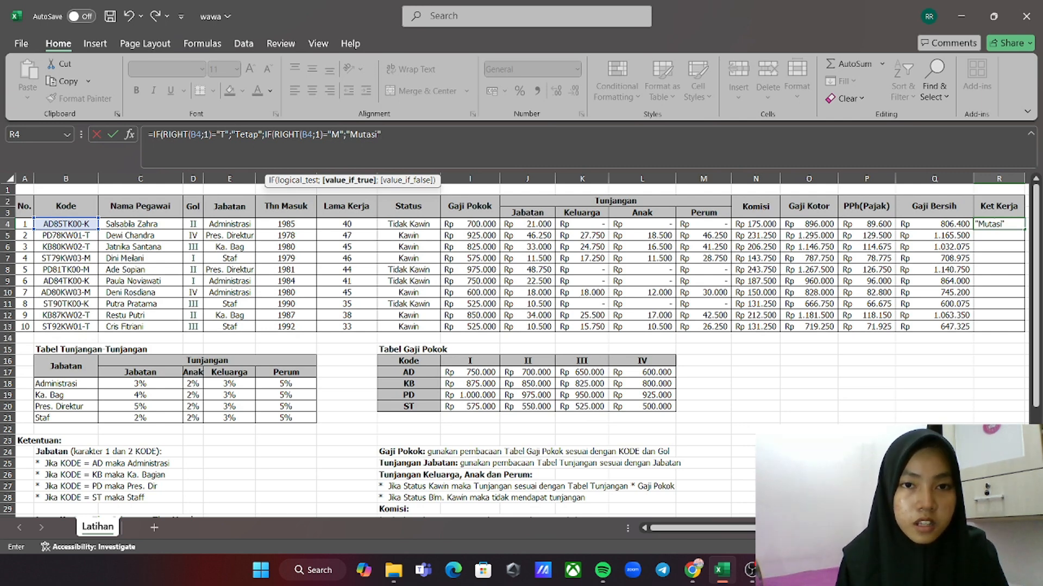
Append a third nested IF to the R4 formula as ;IF(B4;1), referencing the employee code
text(;if)
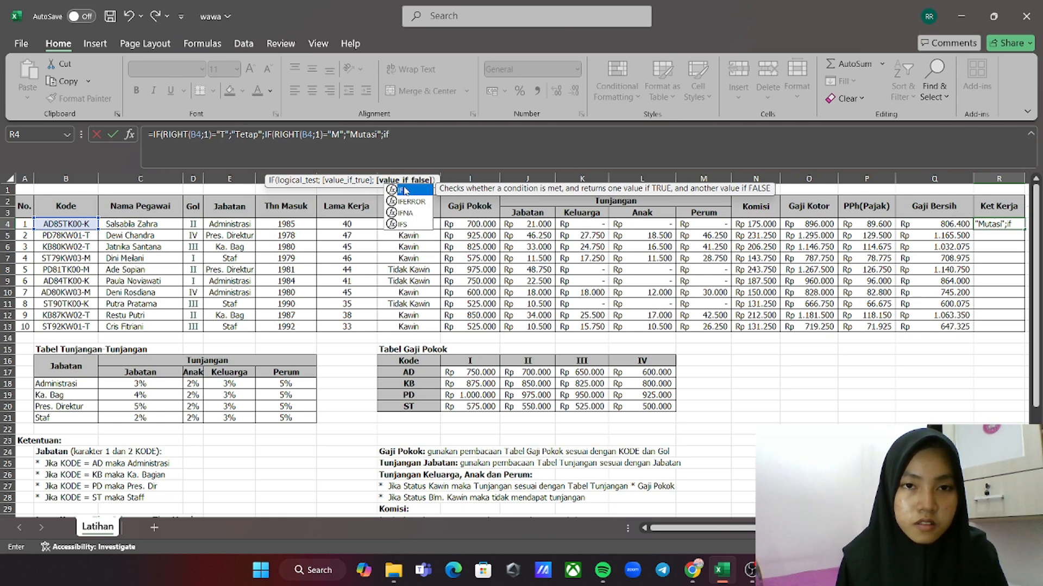
double_click(404, 190)
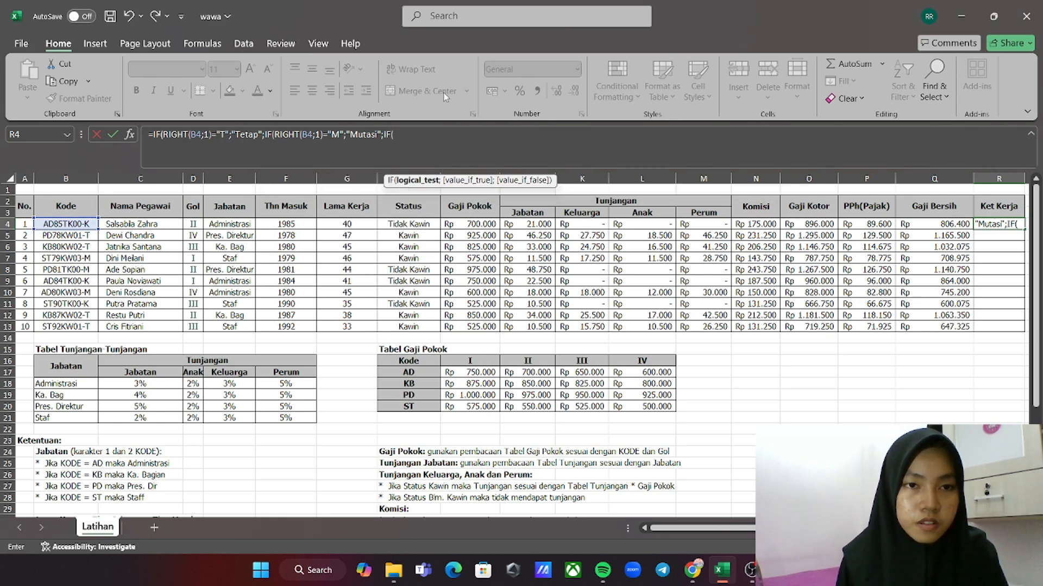
click(82, 222)
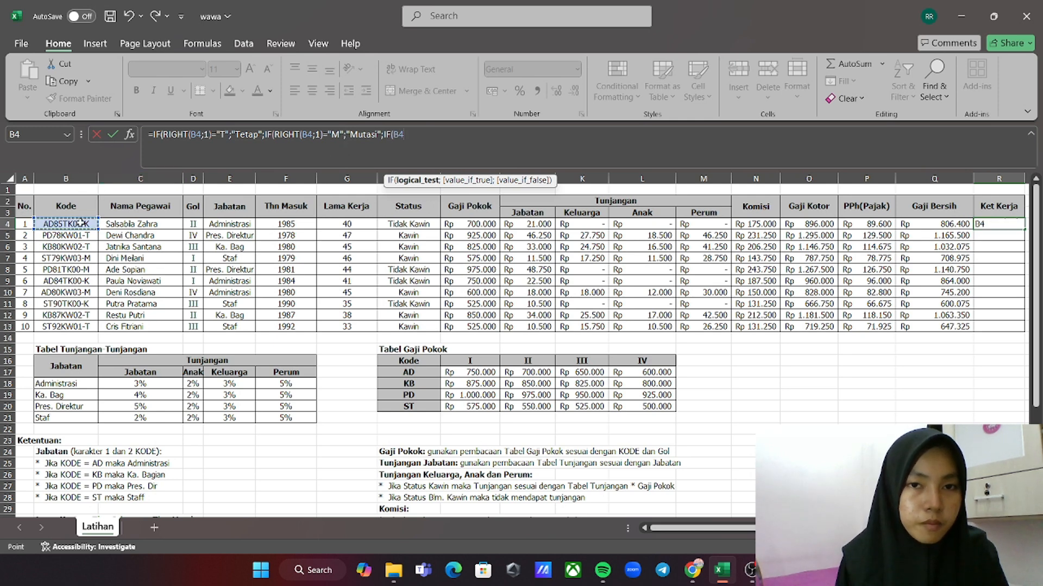
text(;1)
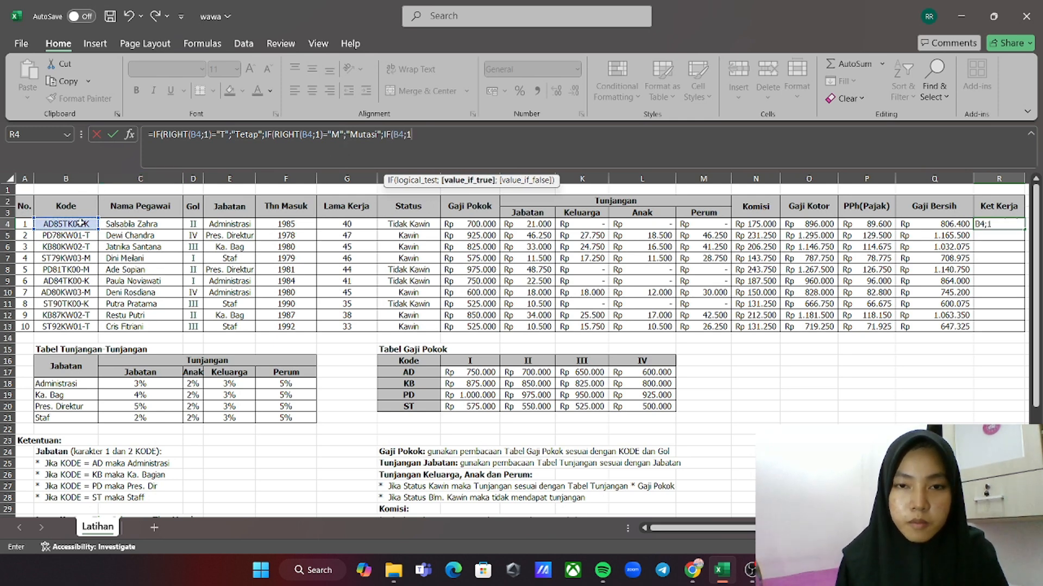
text())
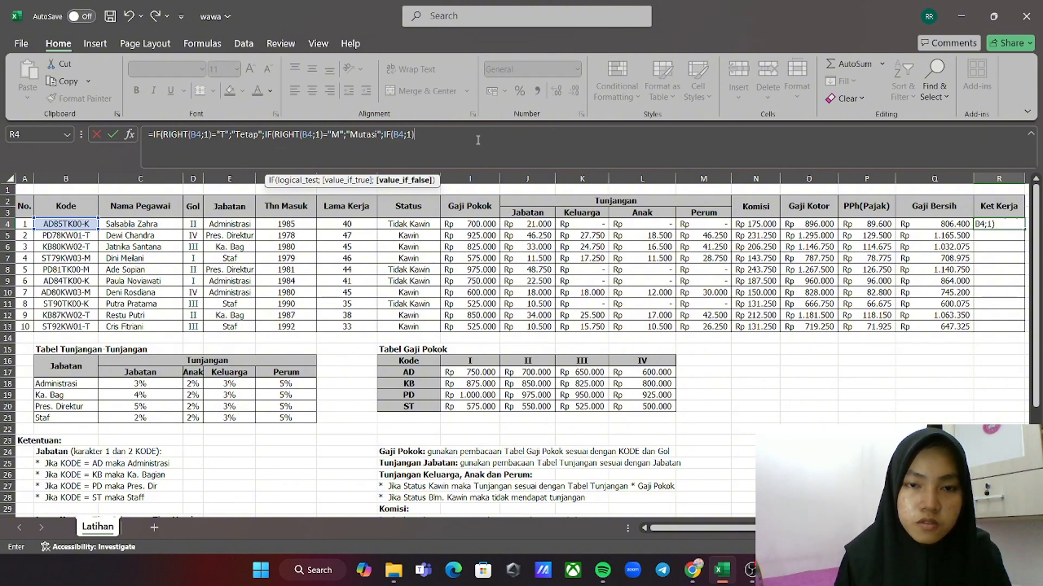
key(Return)
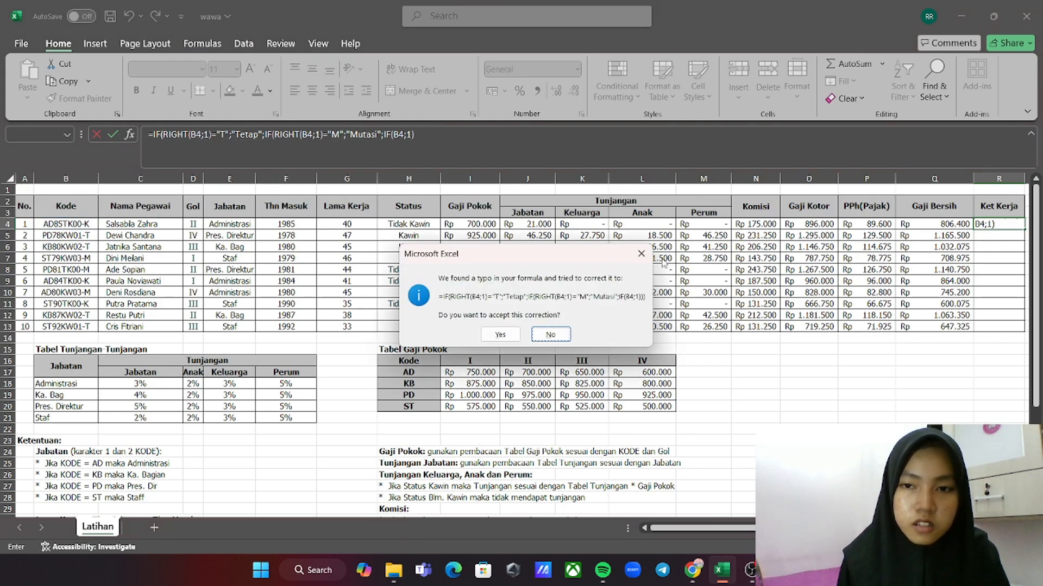
click(642, 254)
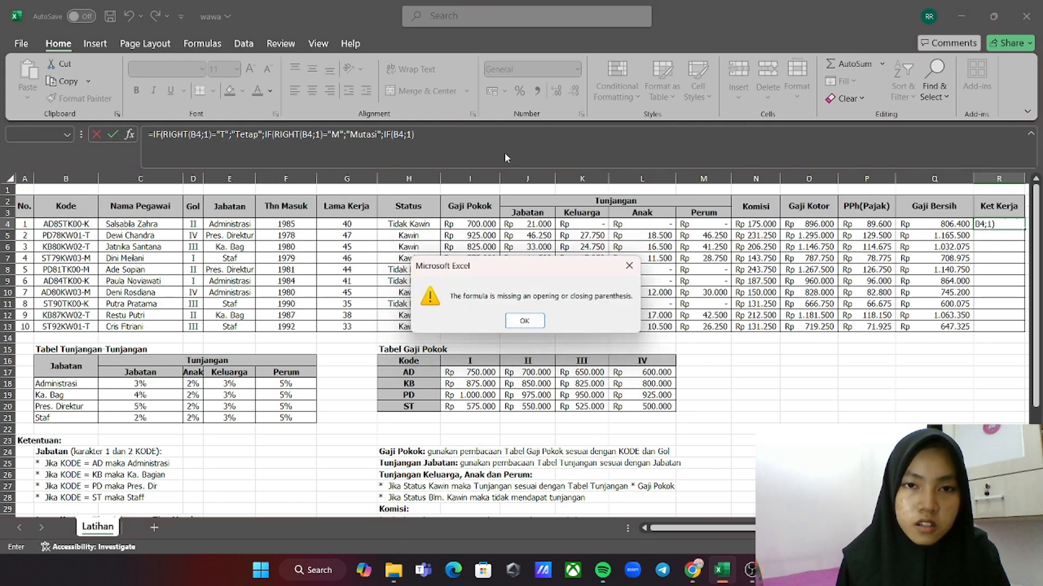
click(630, 265)
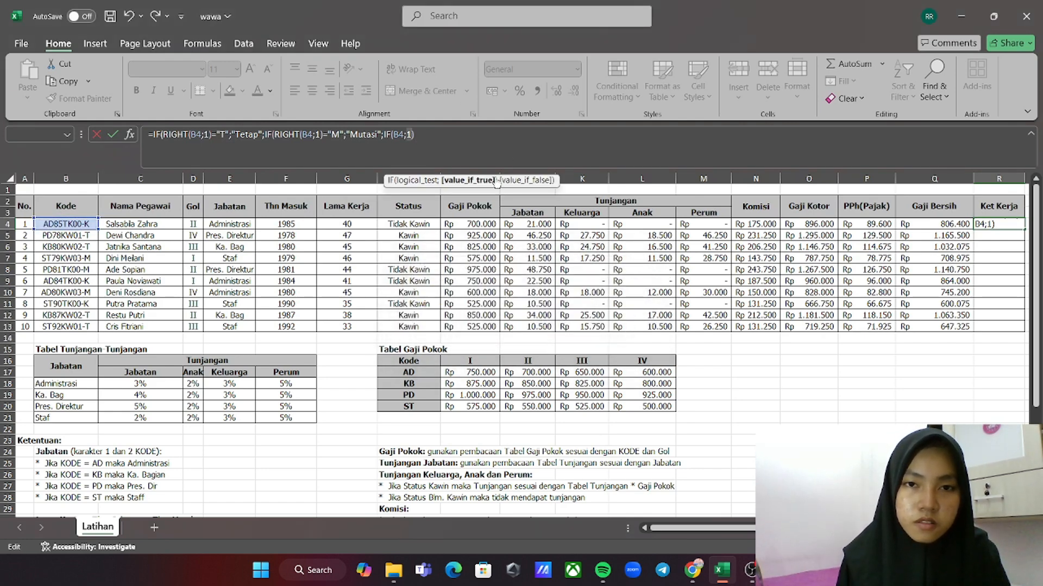
Insert the RIGHT function before B4 in the third IF of the R4 formula so it reads IF(RIGHT(B4;1)
click(395, 134)
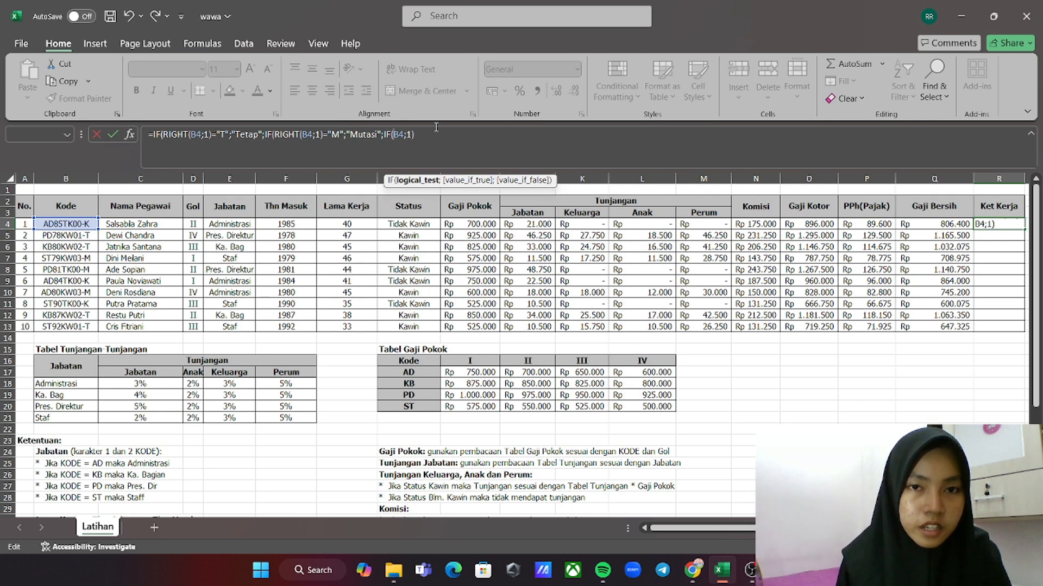
text(riht)
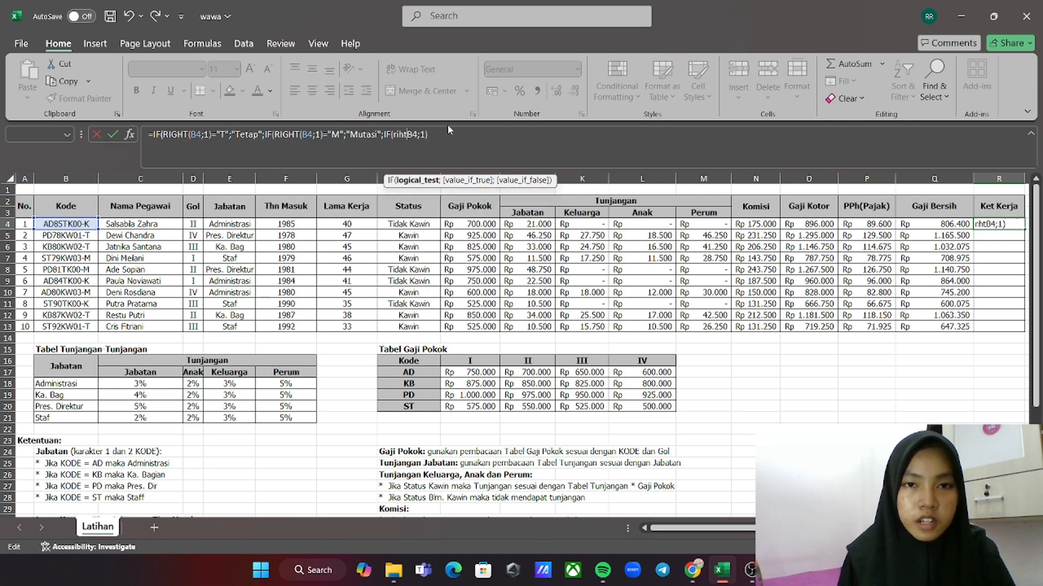
key(BackSpace)
key(BackSpace)
key(BackSpace)
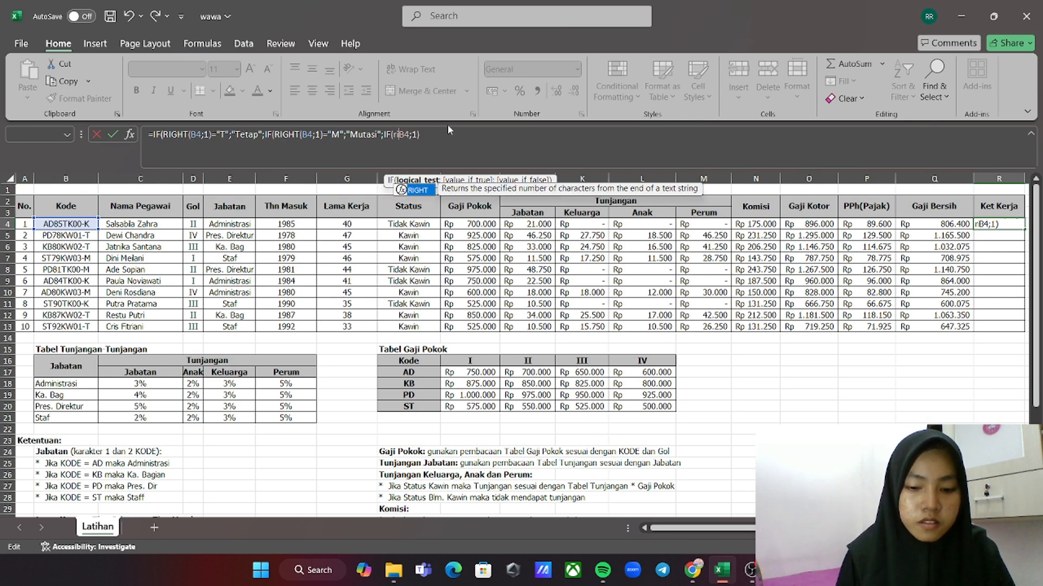
double_click(423, 189)
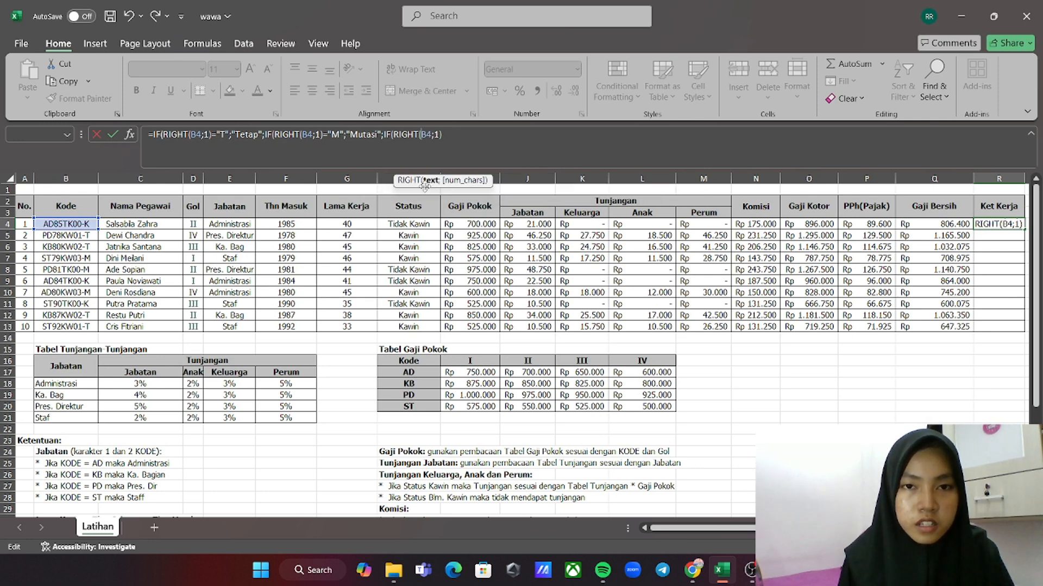
click(462, 135)
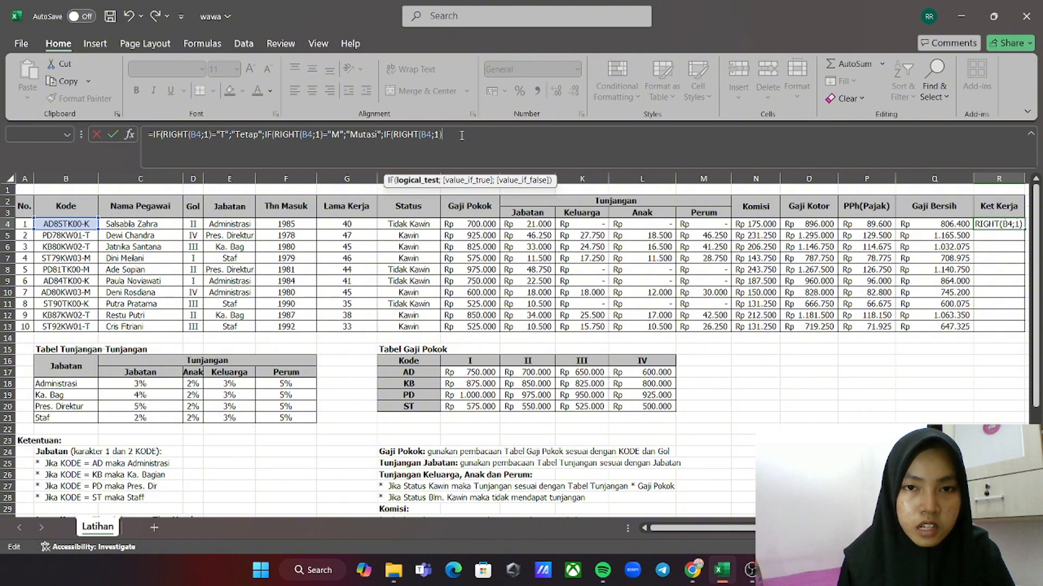
Extend the third condition in R4 with ="K";"Kontrak", checking it against the Keterangan rules below the tables
text(=)
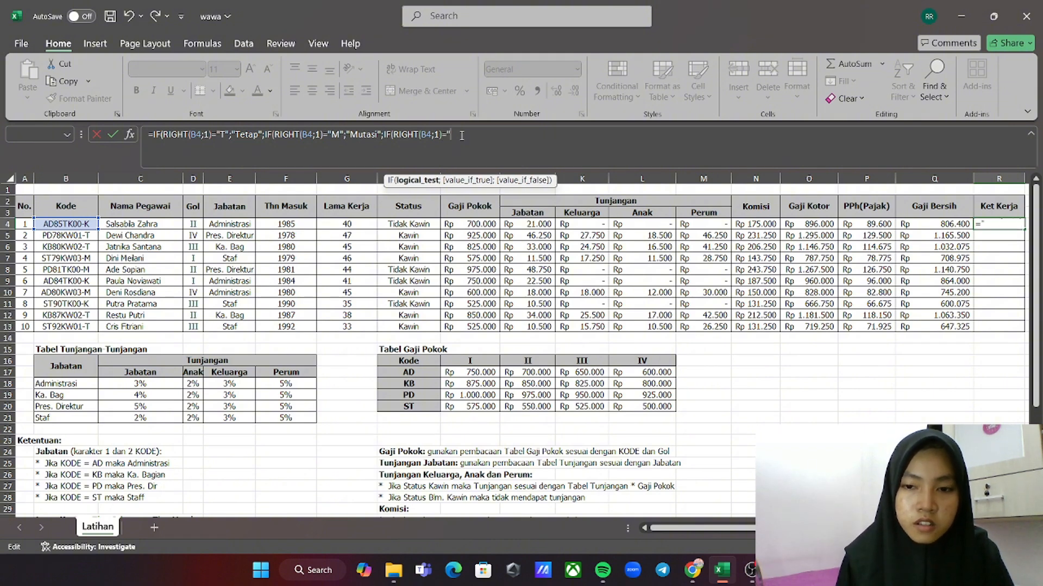
scroll(634, 316, down, 3)
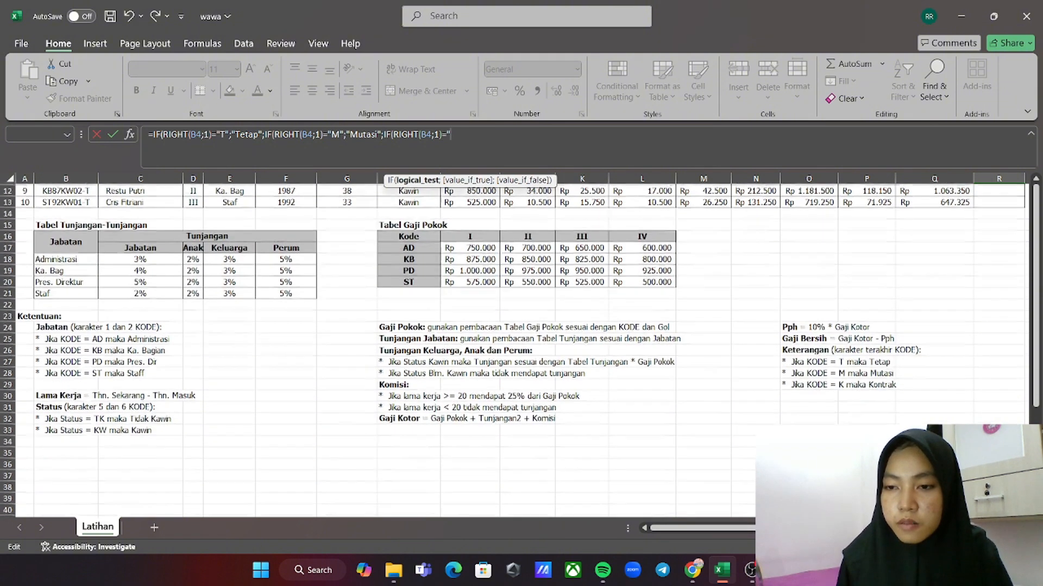
scroll(634, 317, up, 3)
text(")
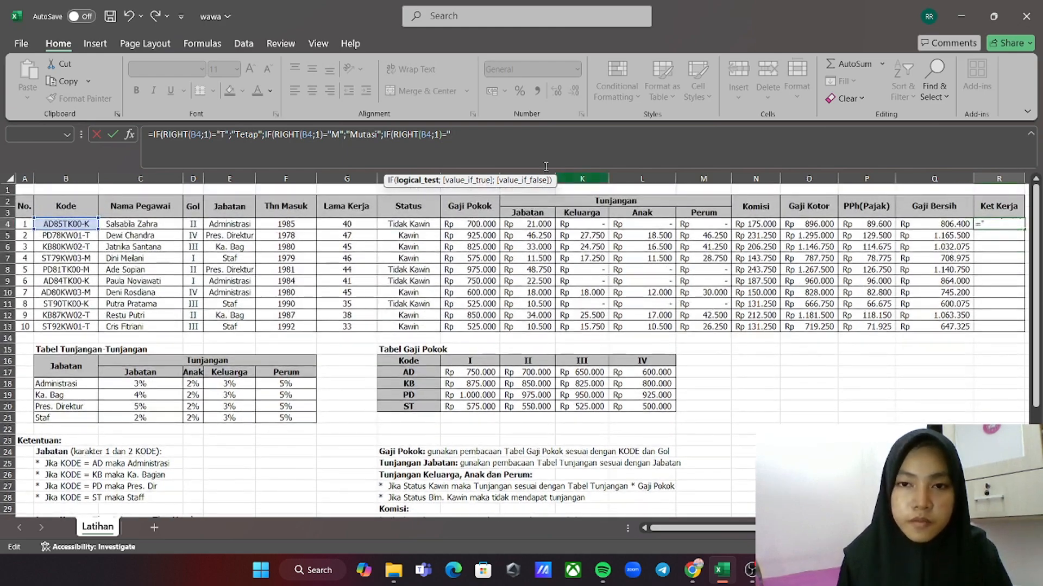
text(K)
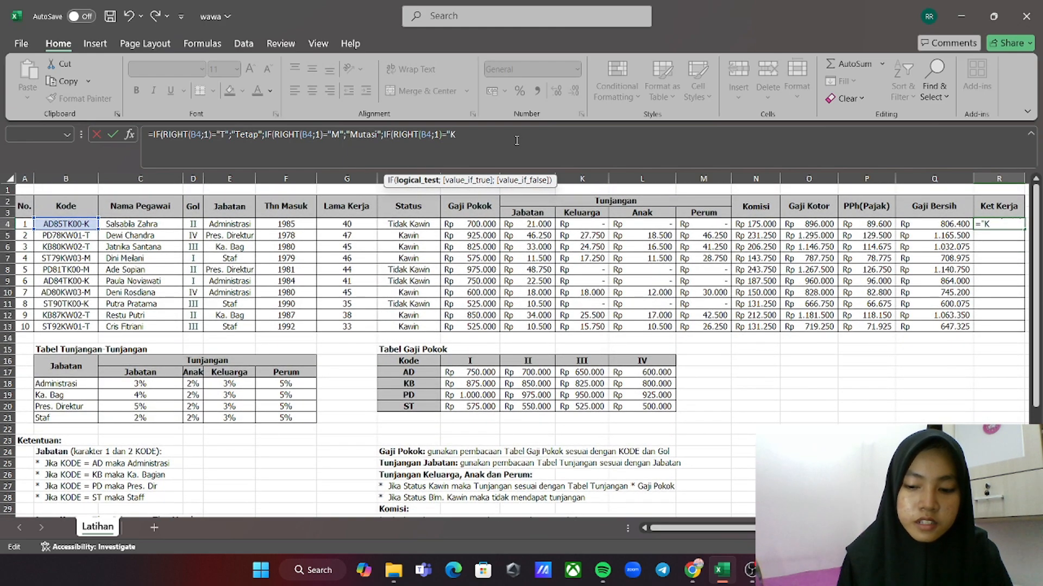
text(";)
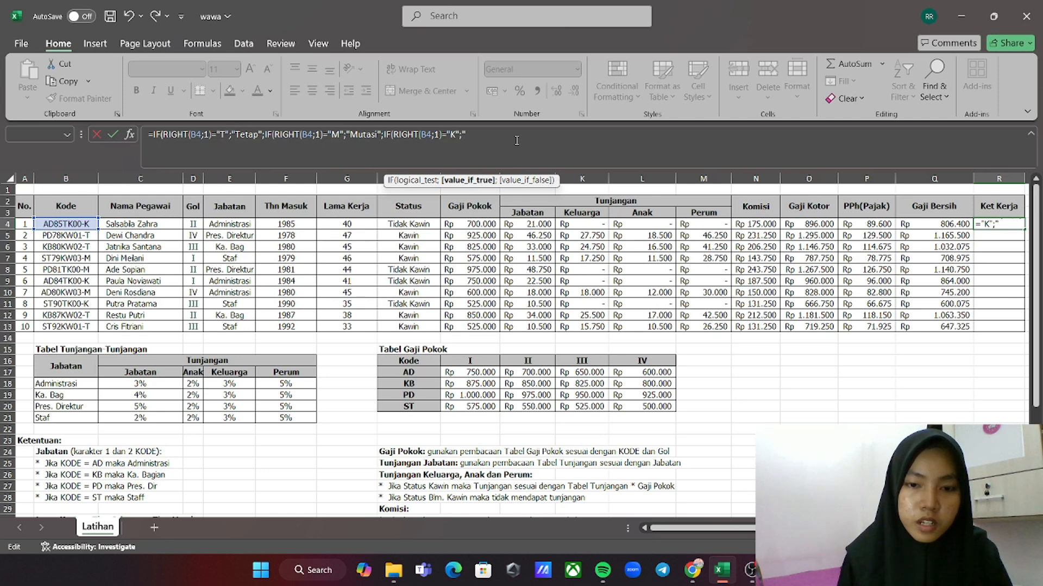
text("Ko)
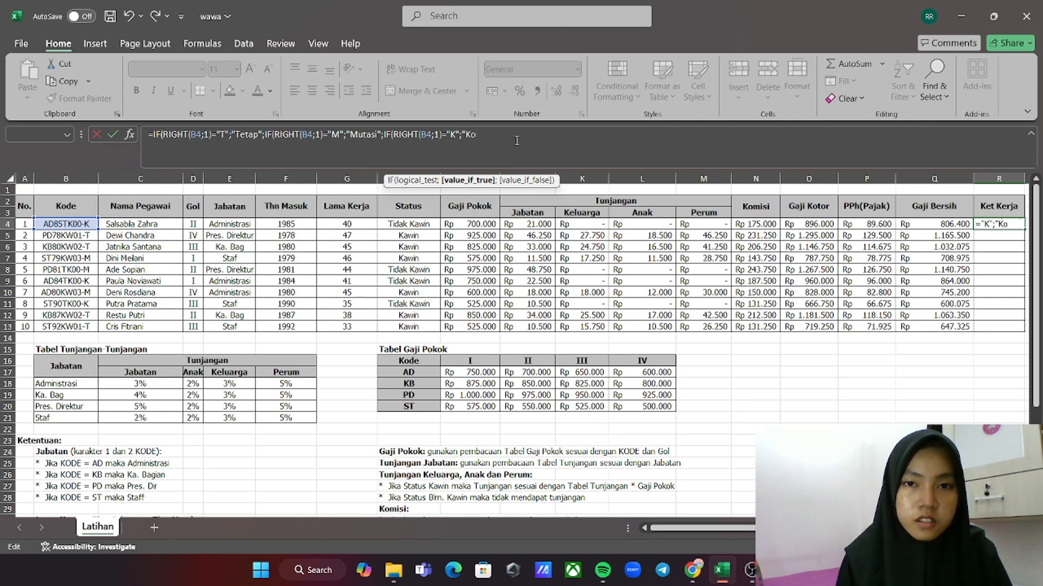
text(ntrak)
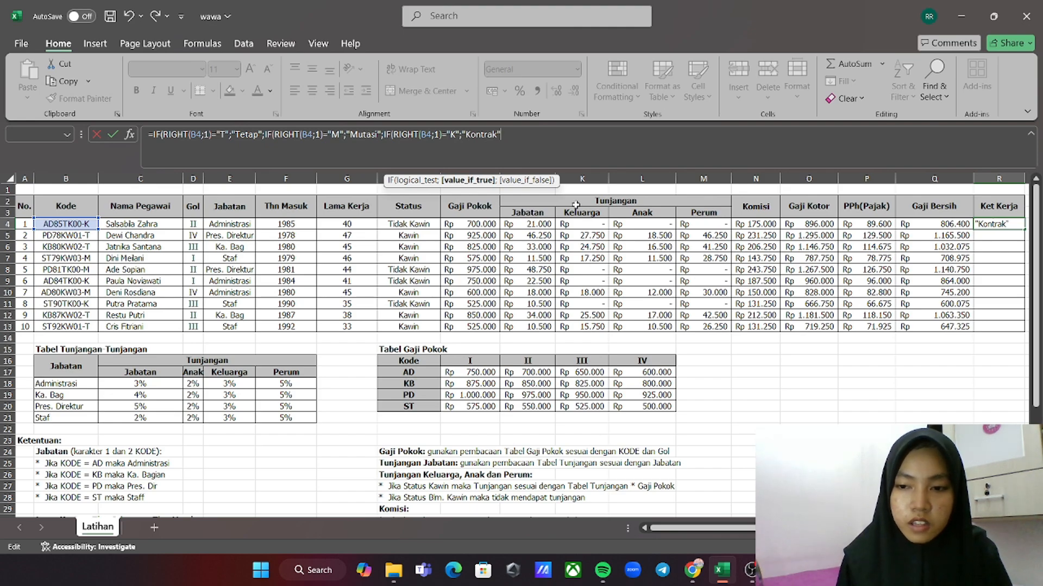
scroll(726, 286, down, 3)
scroll(726, 286, up, 3)
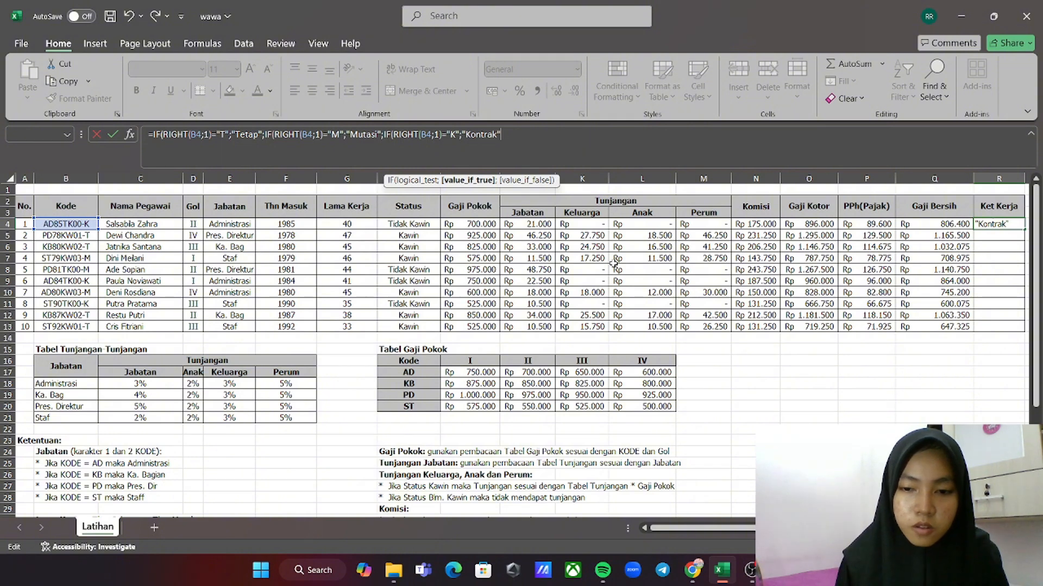
Finish the R4 formula with ;"-" as the fallback value, close all three nested IFs and enter it
text(";"-)
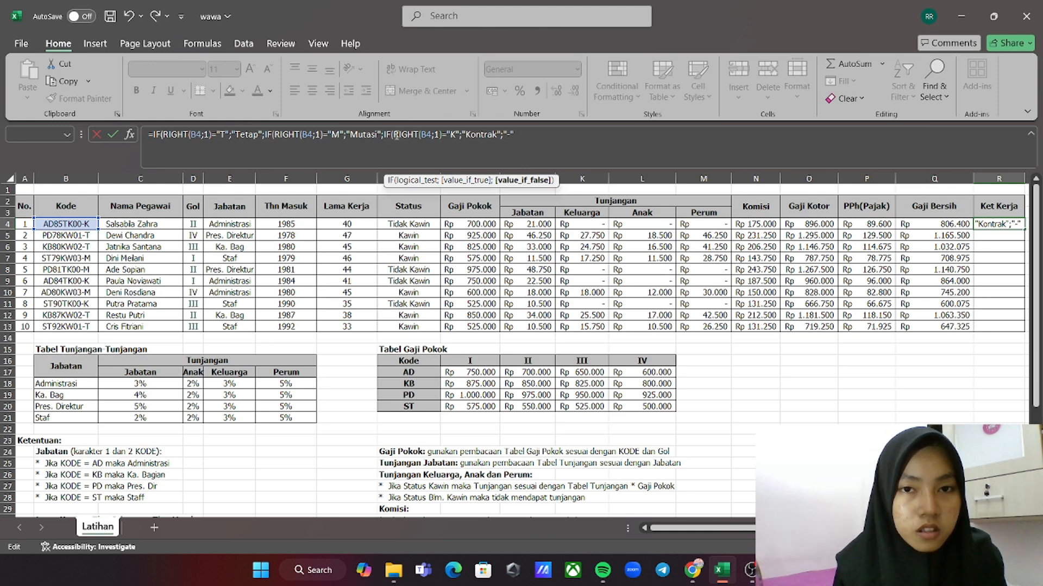
text())))
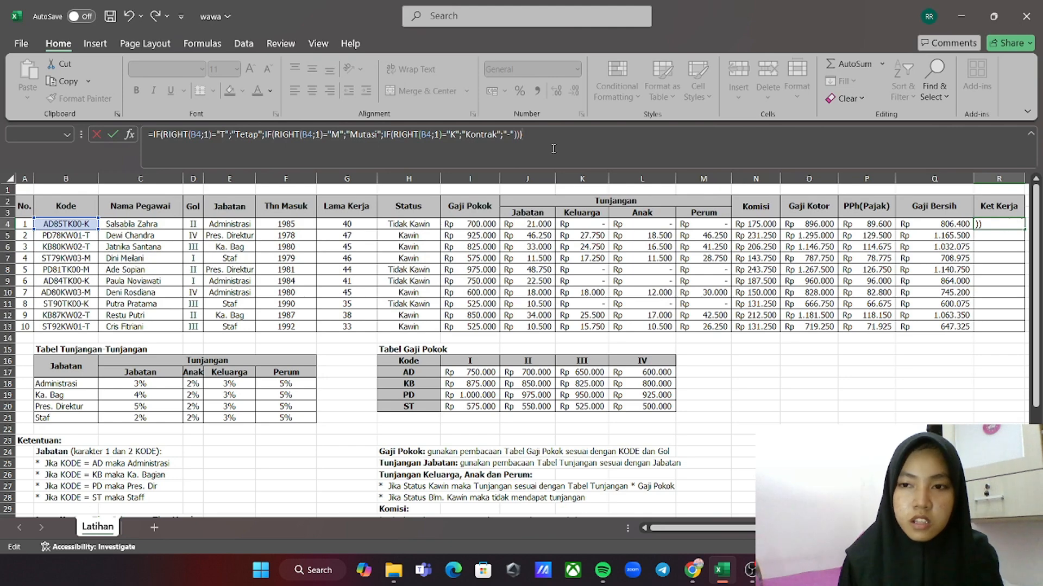
key(Return)
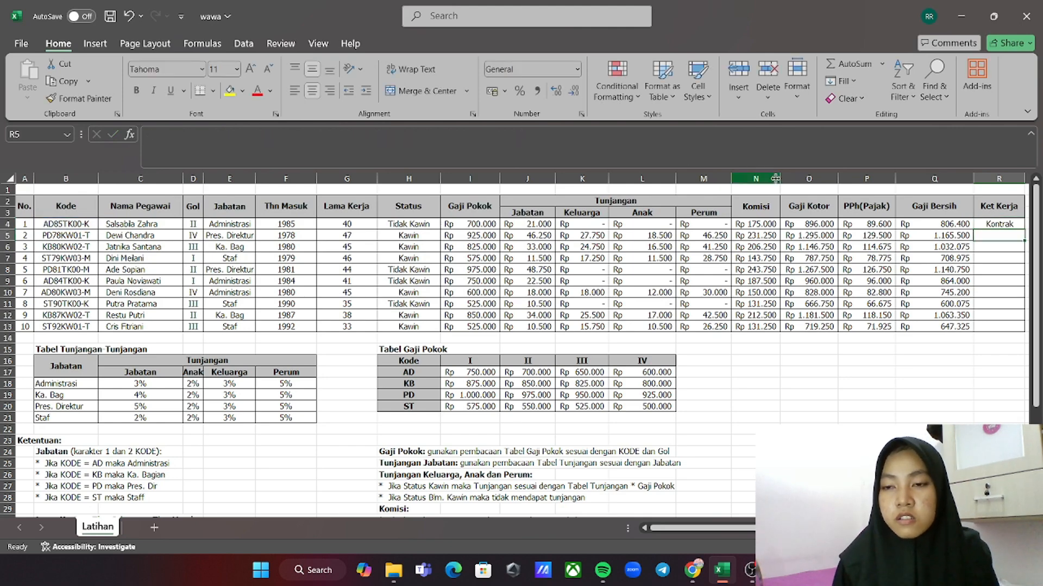
Copy the R4 work status formula down the Ket Kerja column through R13
scroll(554, 224, right, 4)
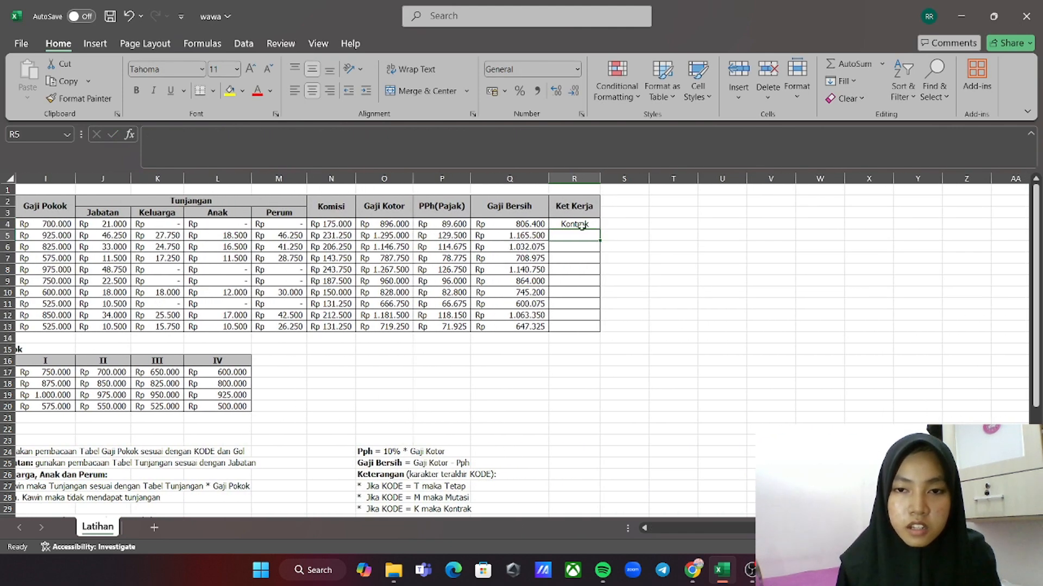
click(586, 224)
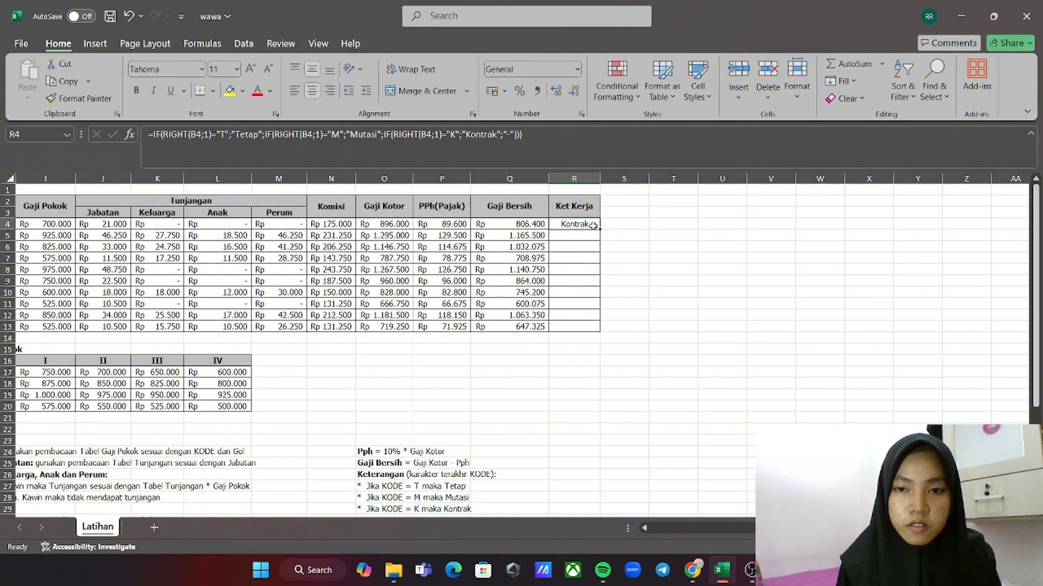
drag(599, 229, 597, 335)
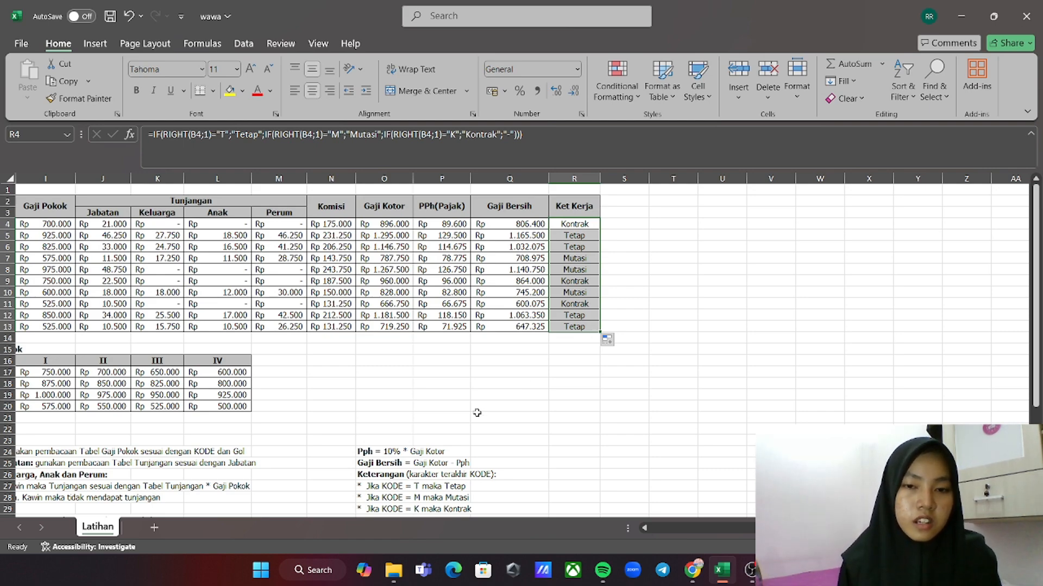
Review the whole payroll table against the Tunjangan and Gaji Pokok reference tables and the Ketentuan rules
scroll(475, 412, left, 5)
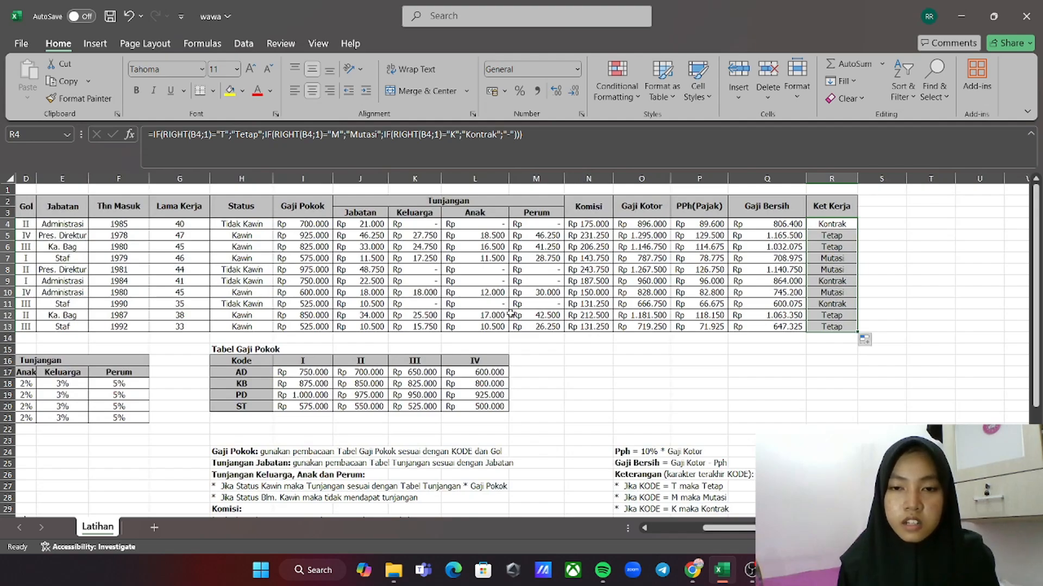
scroll(514, 422, left, 3)
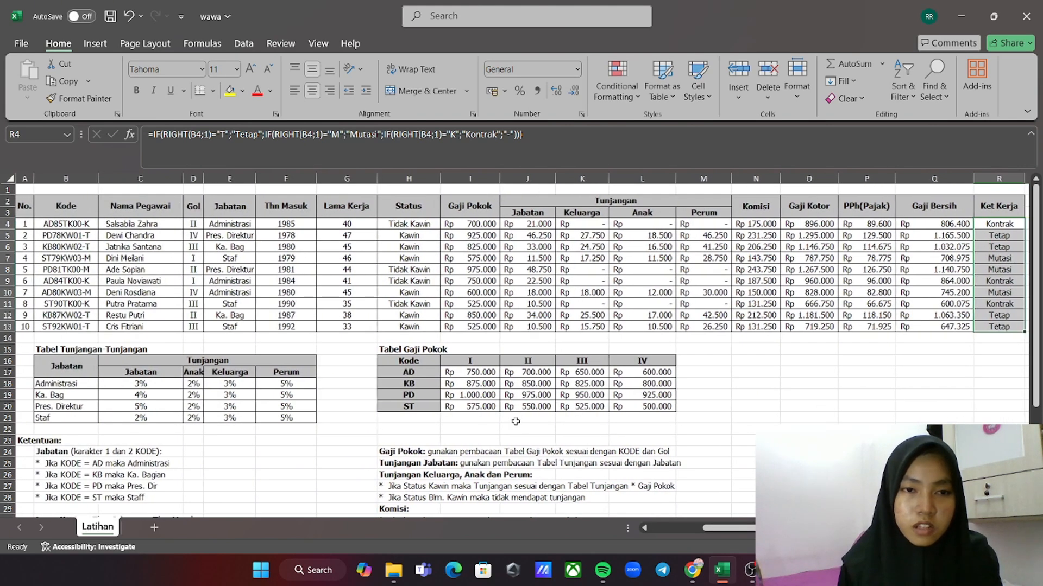
scroll(514, 423, right, 3)
scroll(515, 422, left, 3)
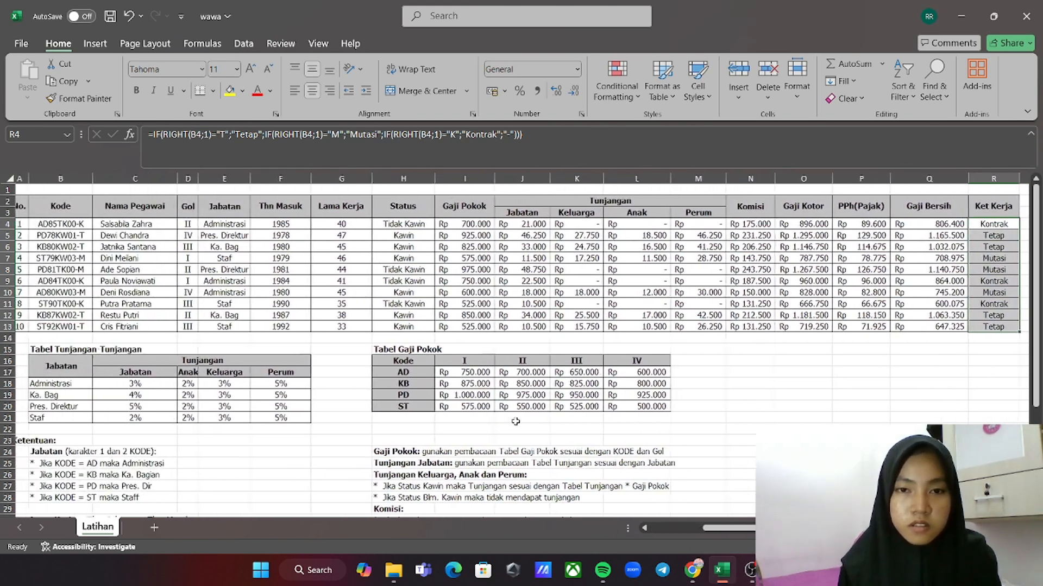
click(750, 373)
scroll(751, 373, down, 2)
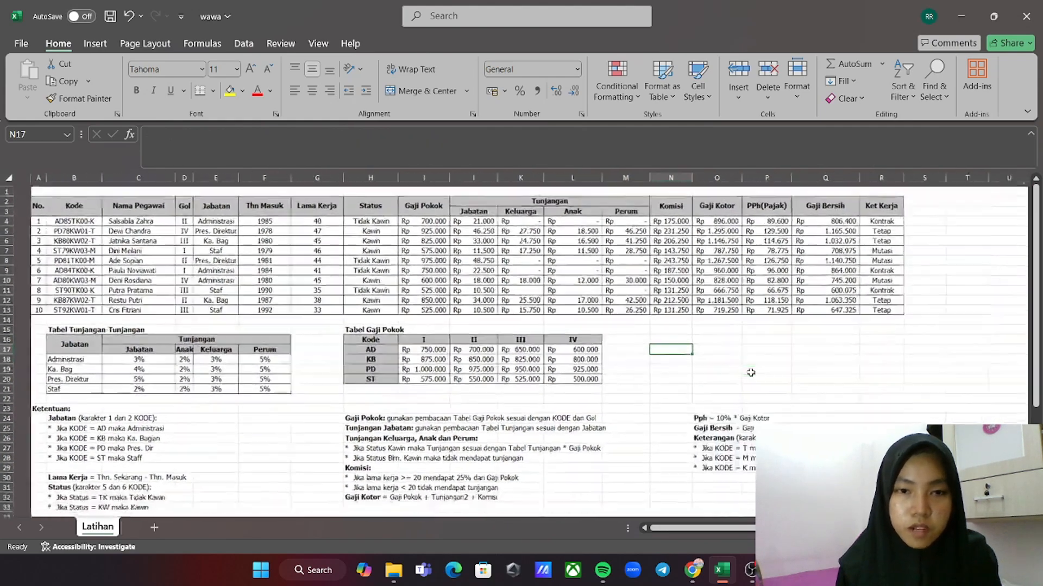
scroll(706, 350, down, 3)
scroll(706, 350, up, 3)
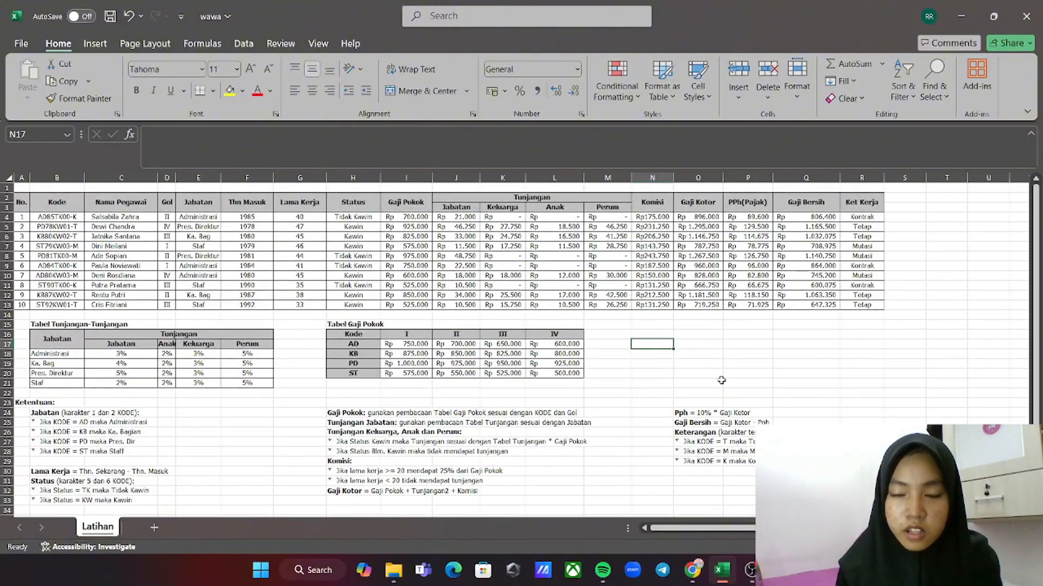
scroll(720, 375, down, 2)
scroll(721, 378, up, 2)
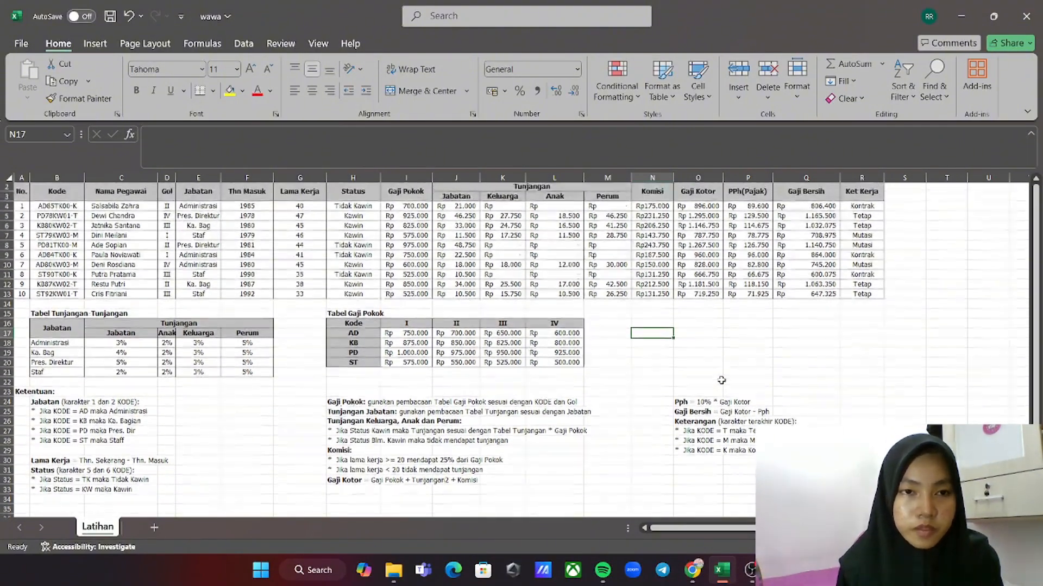